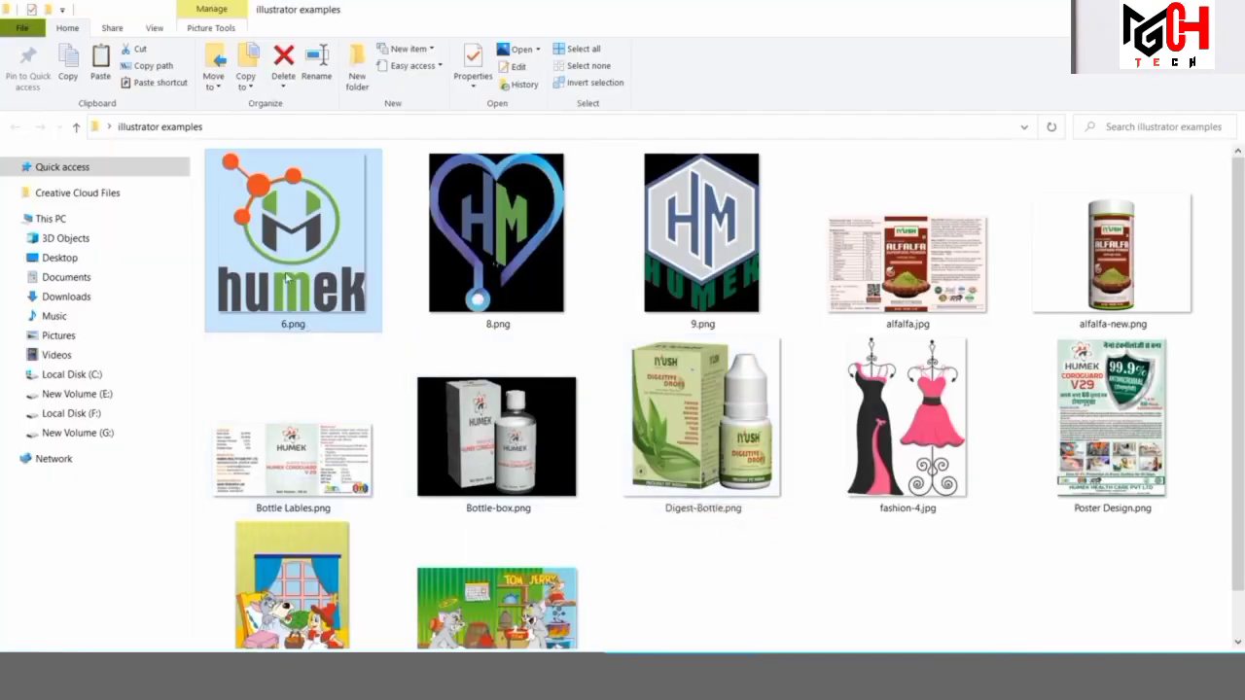
- Open 6.png in Photos, then reposition and enlarge the viewer window
{"action": "double_click", "coordinate": [286, 277]}
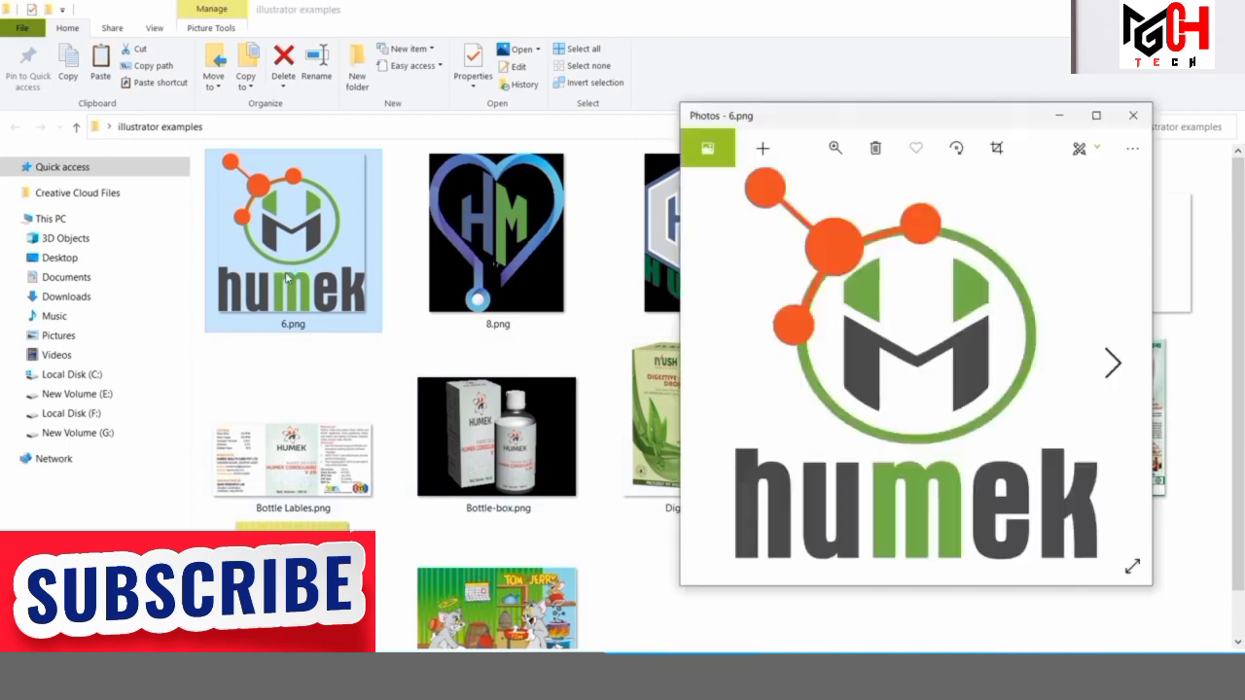
{"action": "left_click_drag", "start_coordinate": [796, 114], "coordinate": [447, 24]}
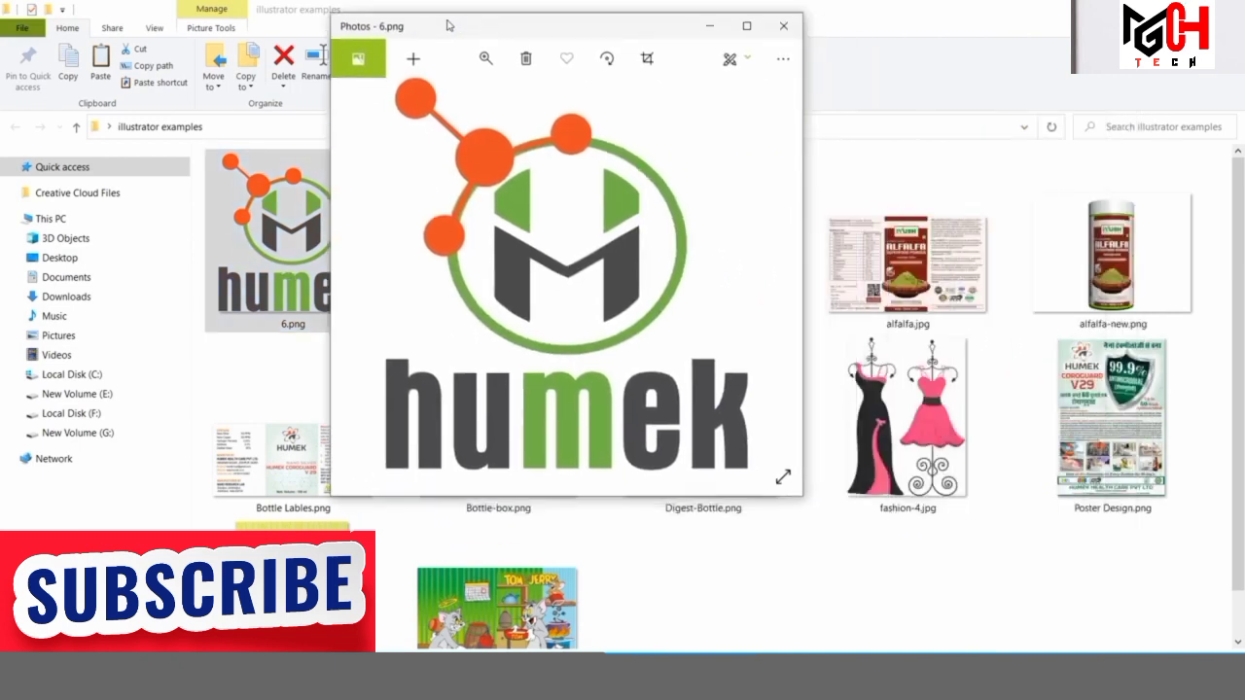
{"action": "left_click_drag", "start_coordinate": [802, 496], "coordinate": [940, 607]}
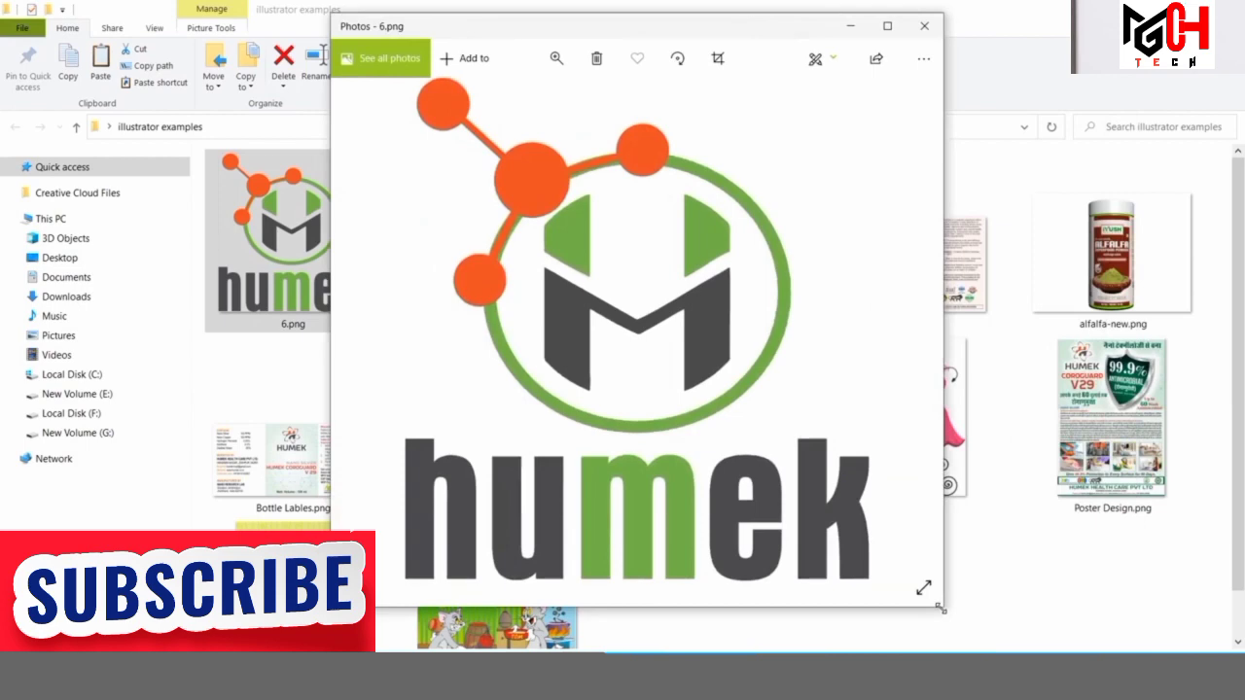
- Browse forward through the HM heart logo, HUMEK logo, alfalfa label and alfalfa jar images
{"action": "key", "text": "Right"}
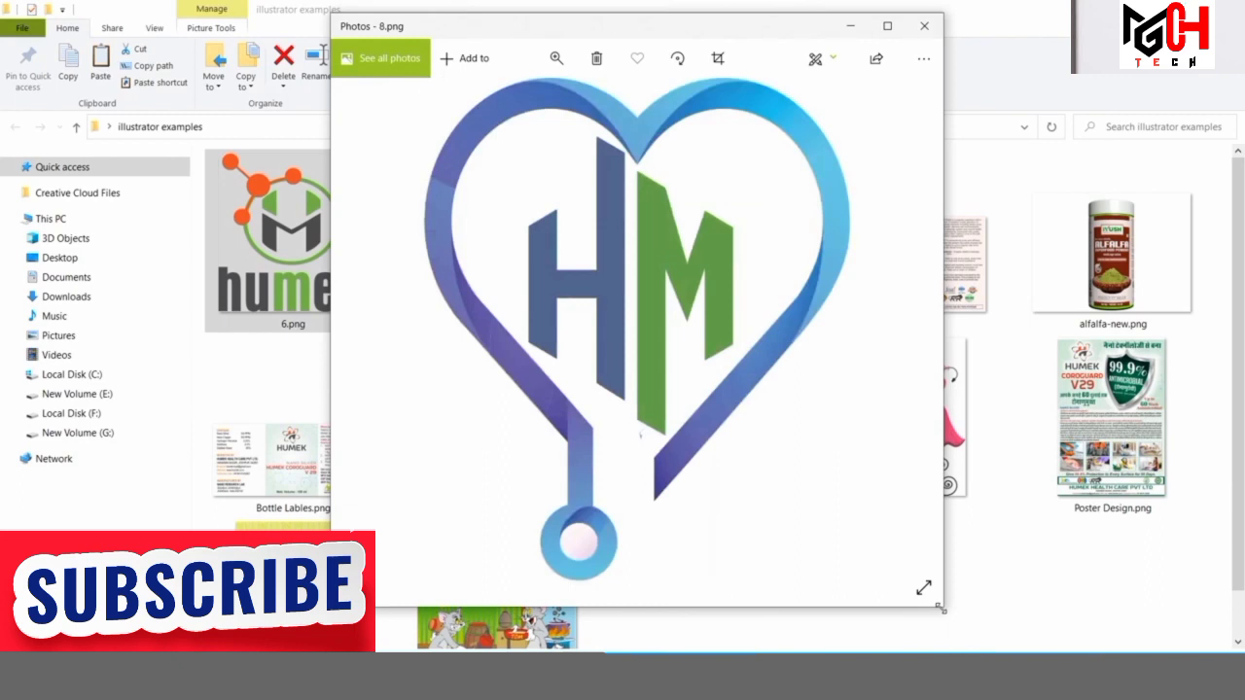
{"action": "key", "text": "Right"}
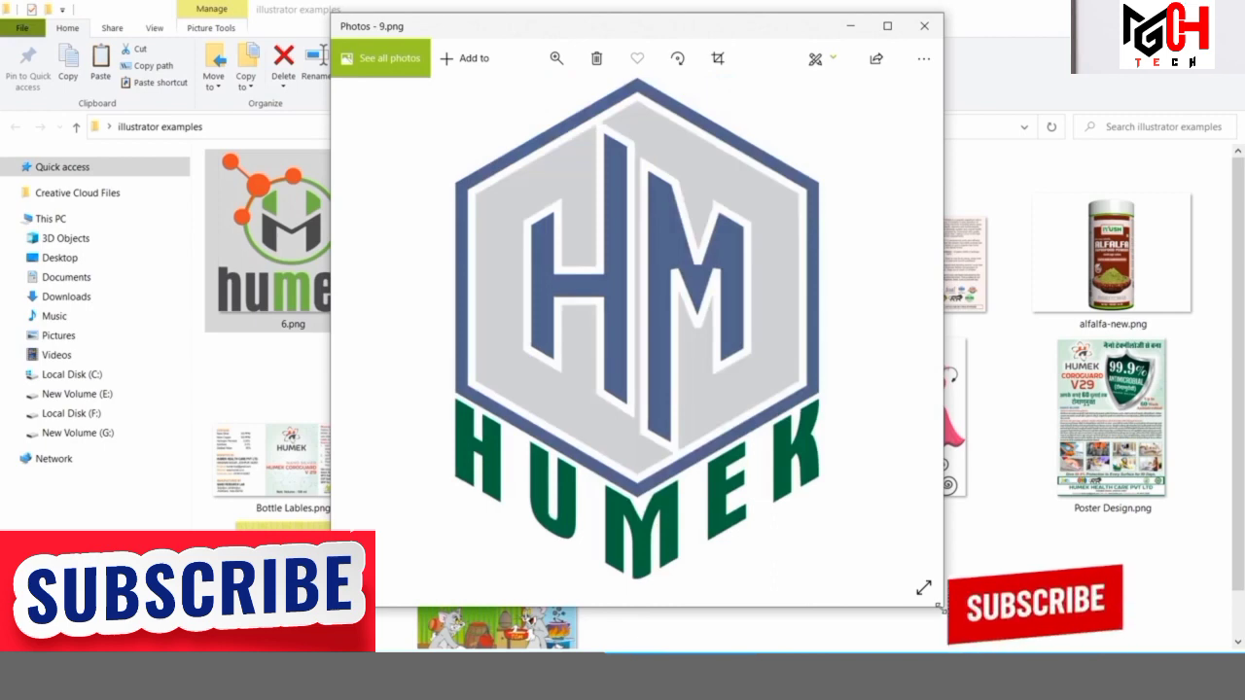
{"action": "key", "text": "Right"}
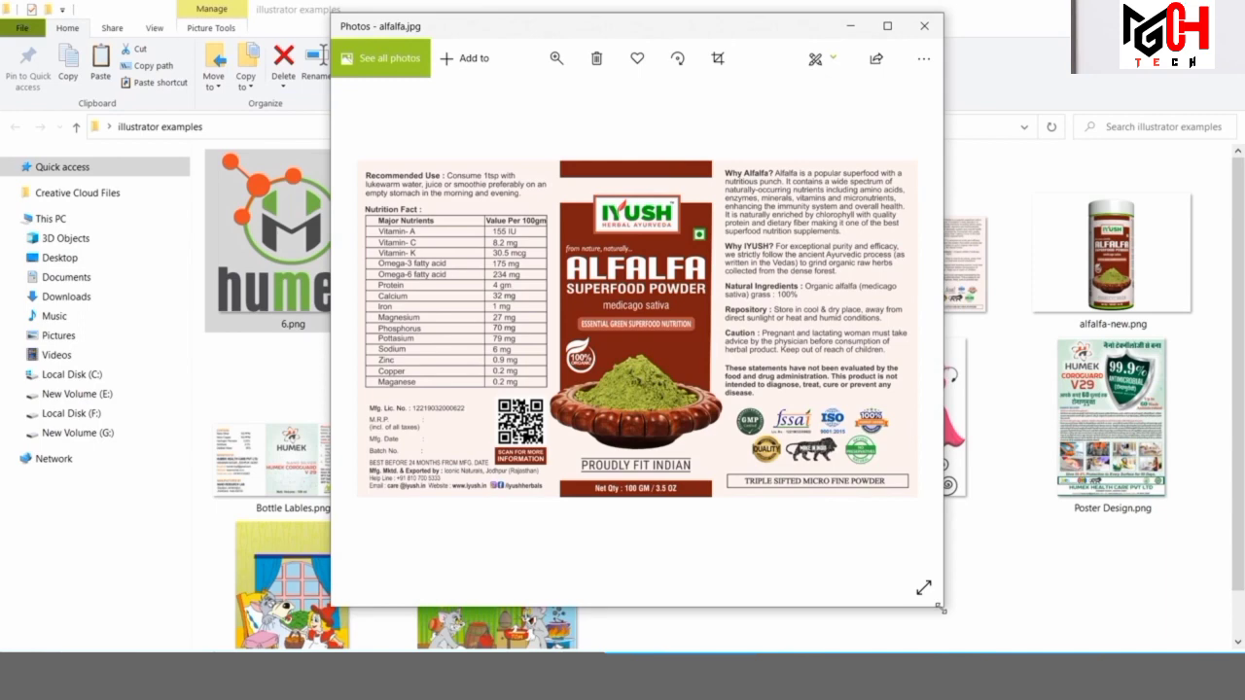
{"action": "key", "text": "Right"}
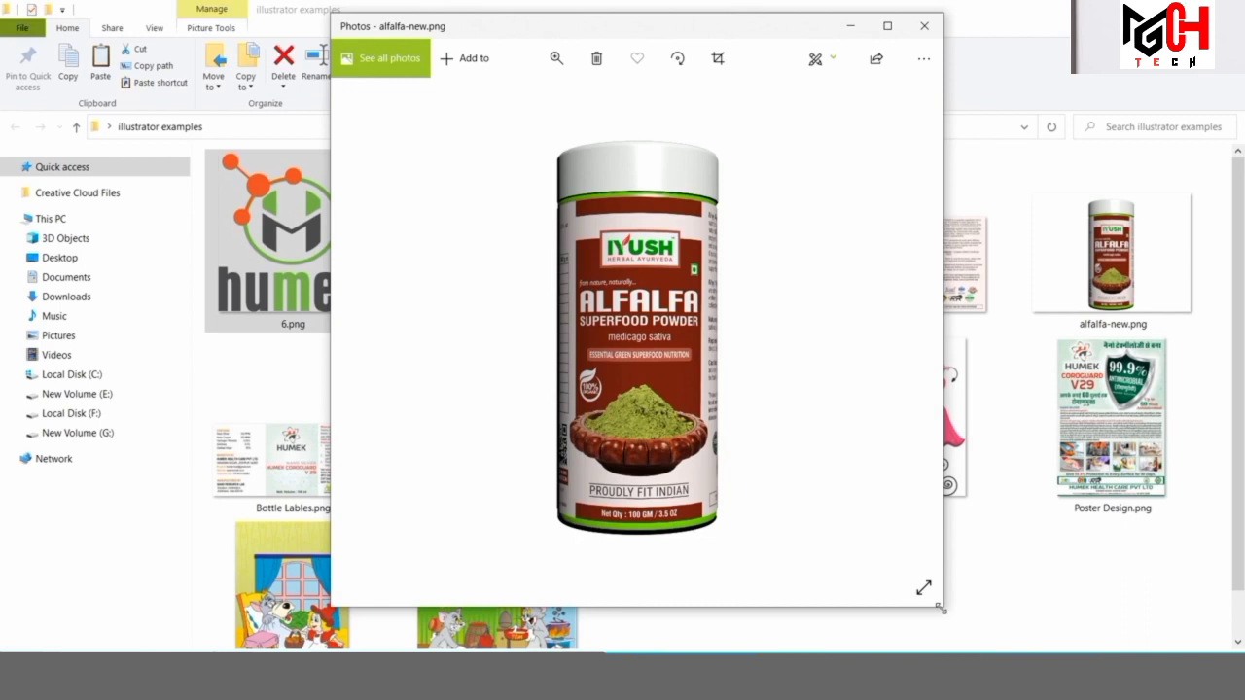
- Advance through bottle labels, bottle mockup, Digestive Drops, dress and poster images, then maximize Photos
{"action": "key", "text": "Right"}
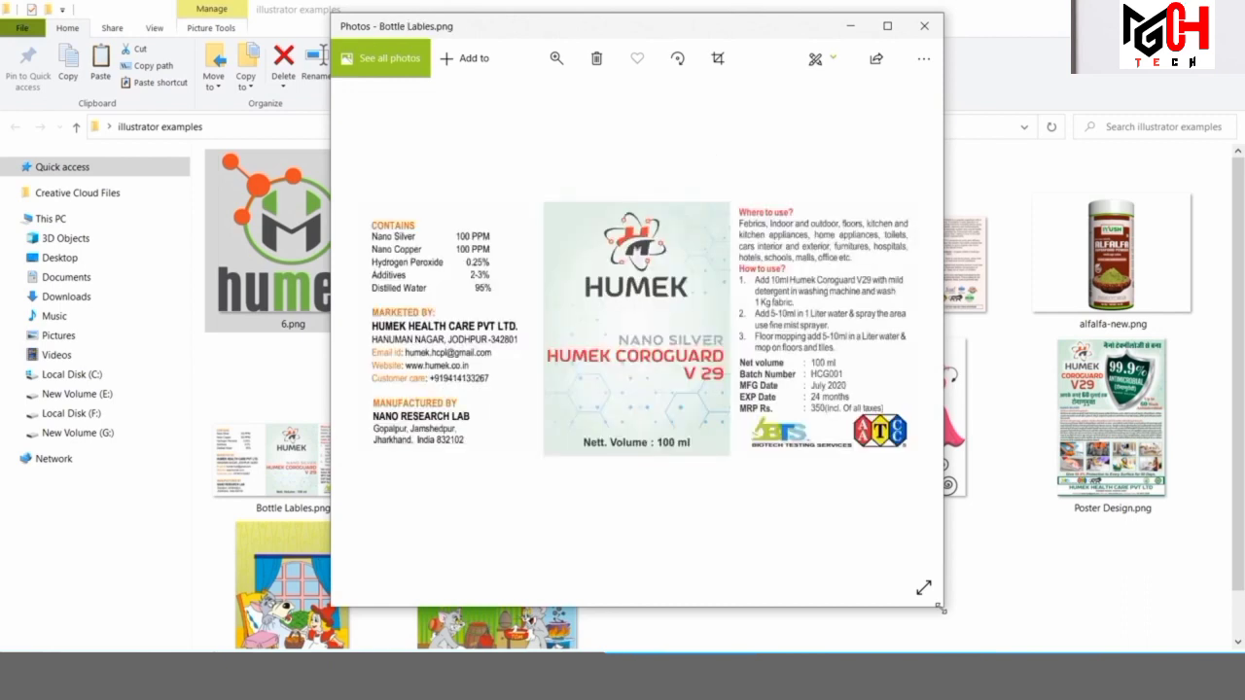
{"action": "key", "text": "Right"}
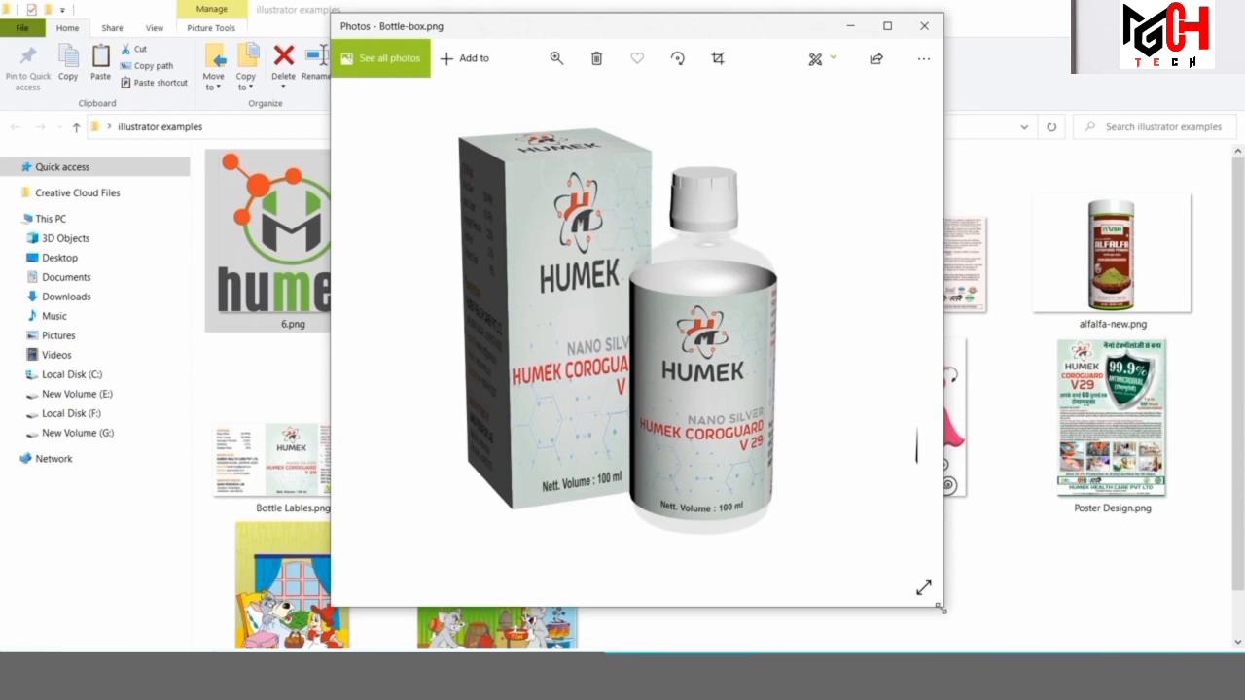
{"action": "key", "text": "Right"}
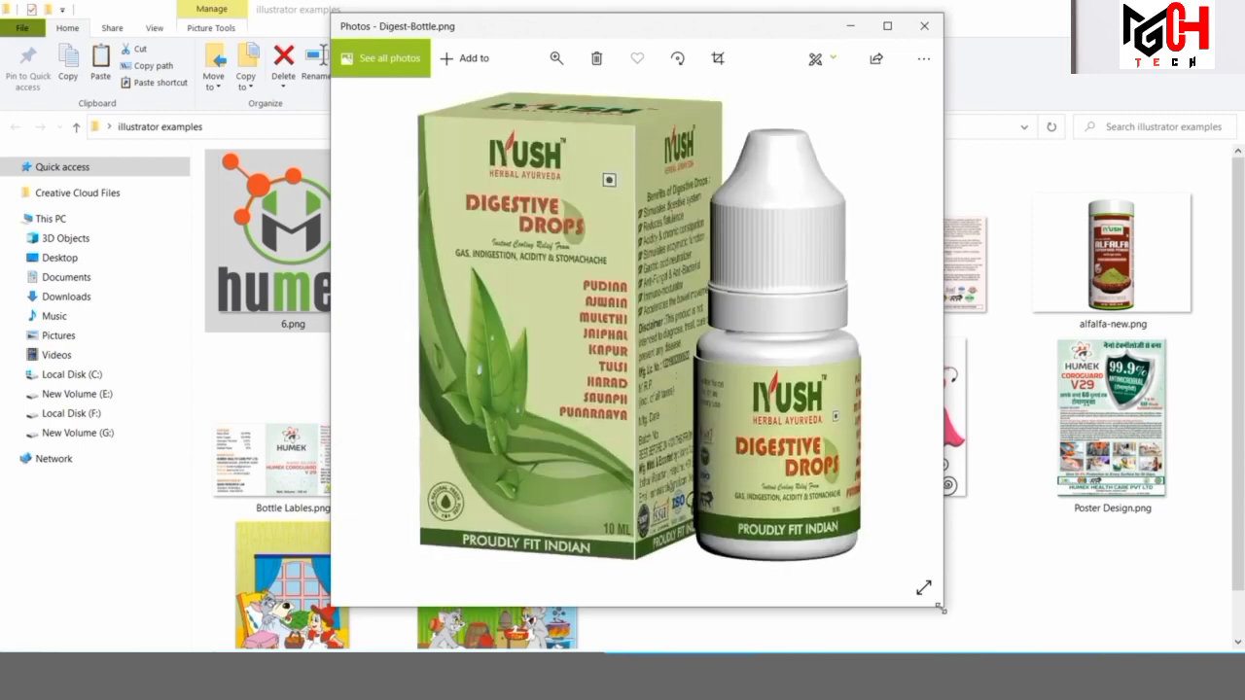
{"action": "key", "text": "Right"}
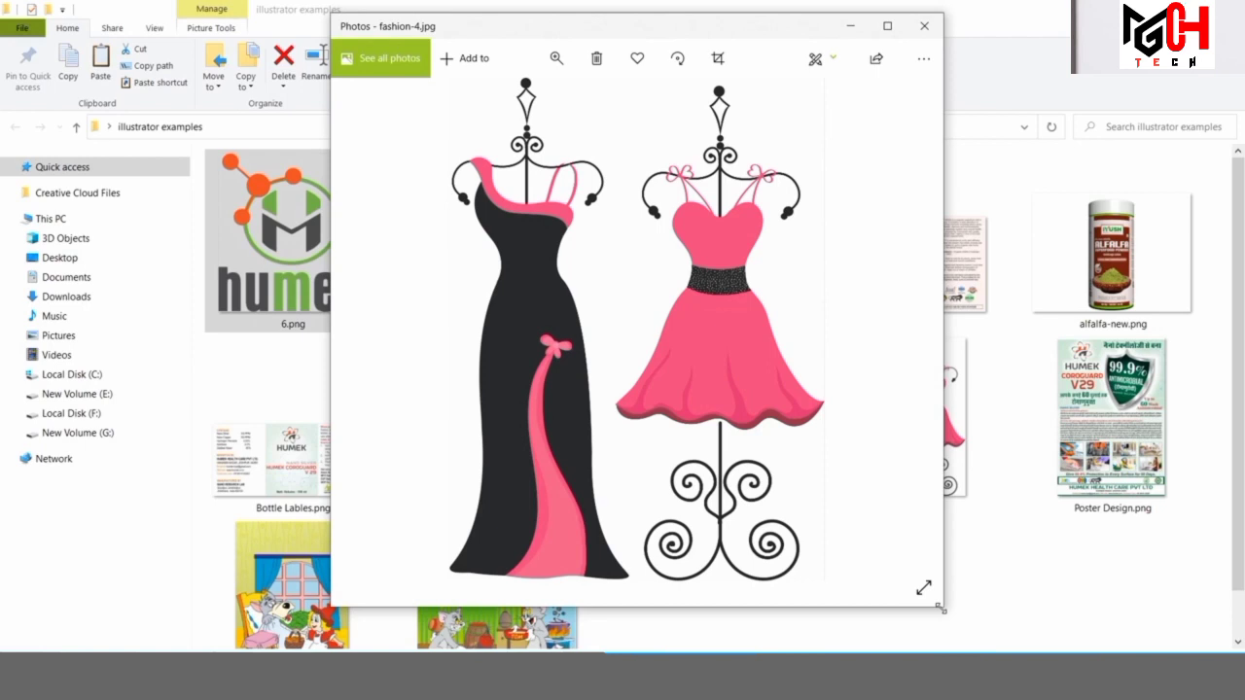
{"action": "key", "text": "Right"}
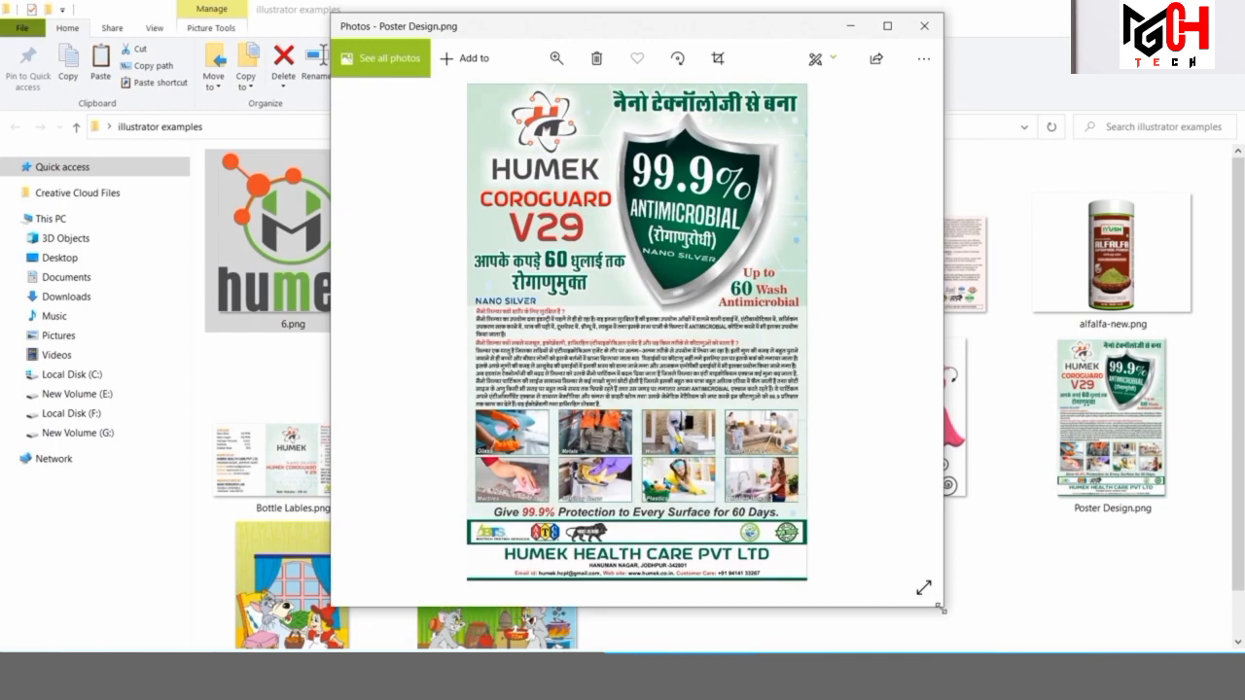
{"action": "left_click", "coordinate": [887, 26]}
- View Red Riding Hood and Tom and Jerry, step back to the logos, then close Photos
{"action": "key", "text": "Right"}
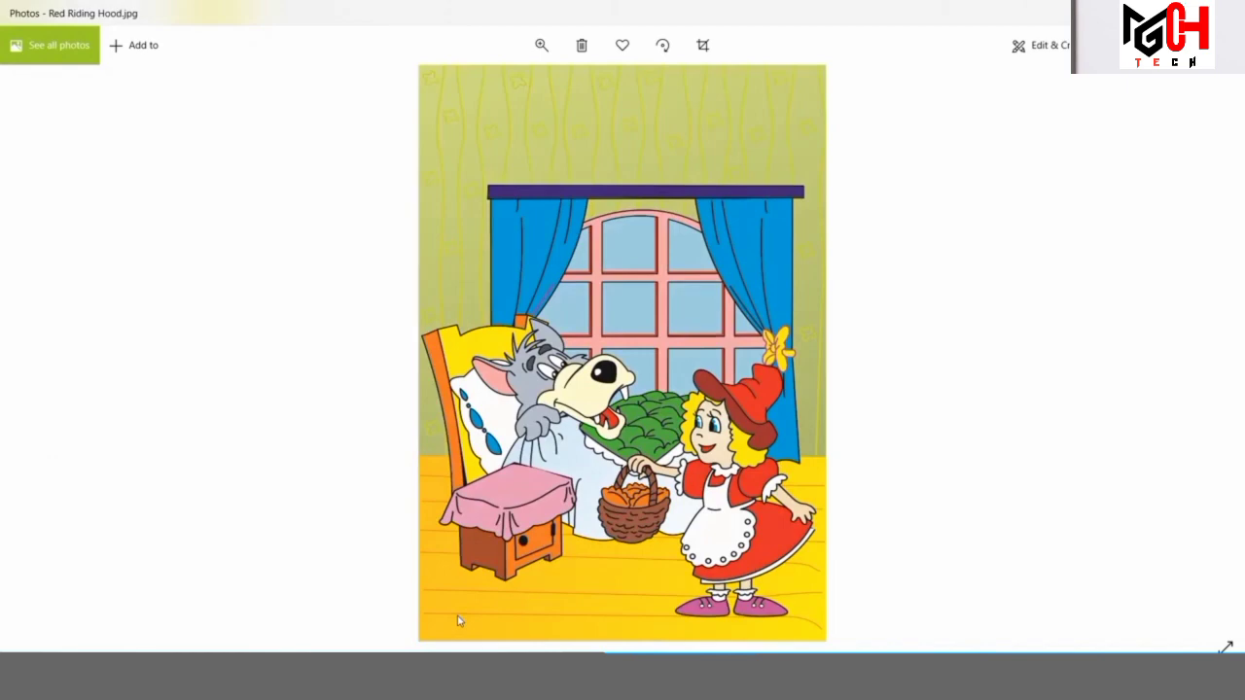
{"action": "key", "text": "Right"}
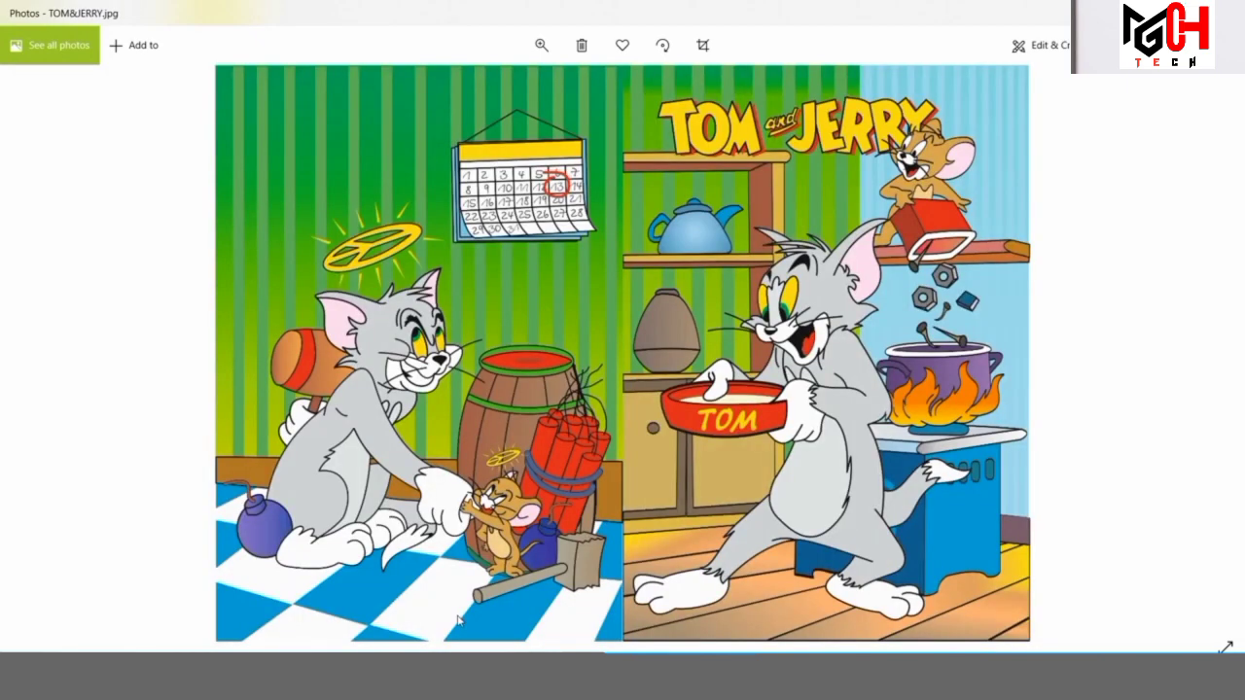
{"action": "key", "text": "Left"}
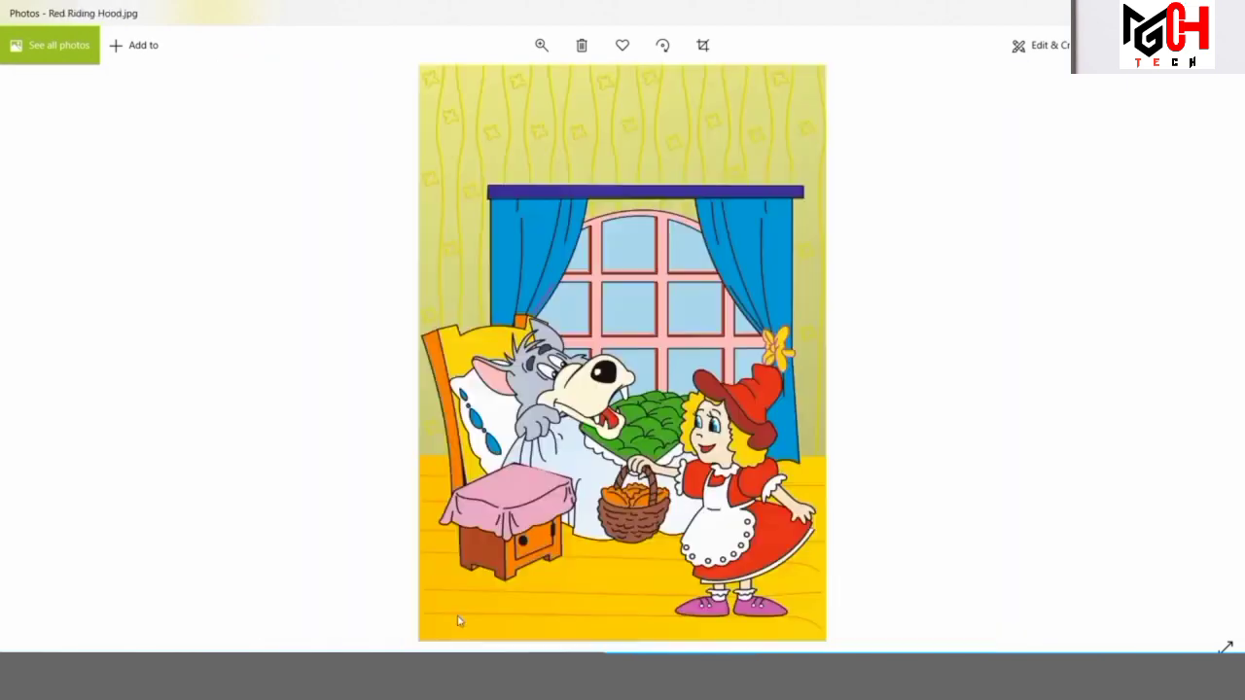
{"action": "key", "text": "Left"}
{"action": "key", "text": "Left"}
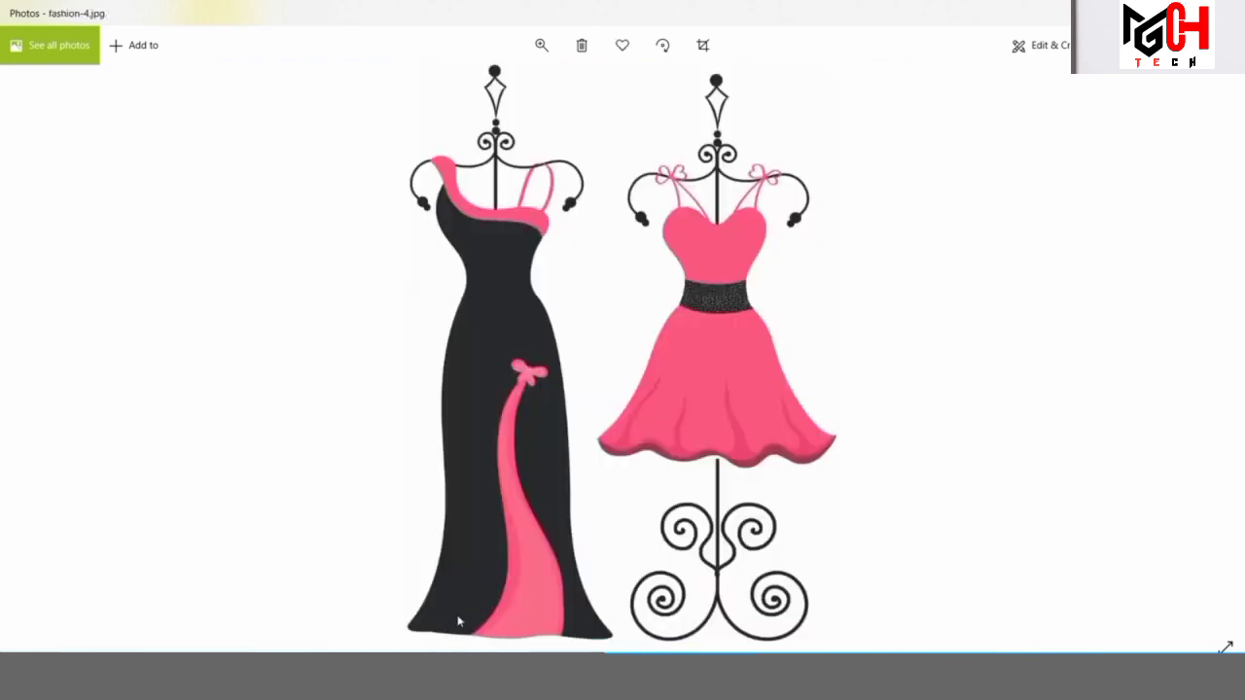
{"action": "key", "text": "Left"}
{"action": "key", "text": "Left"}
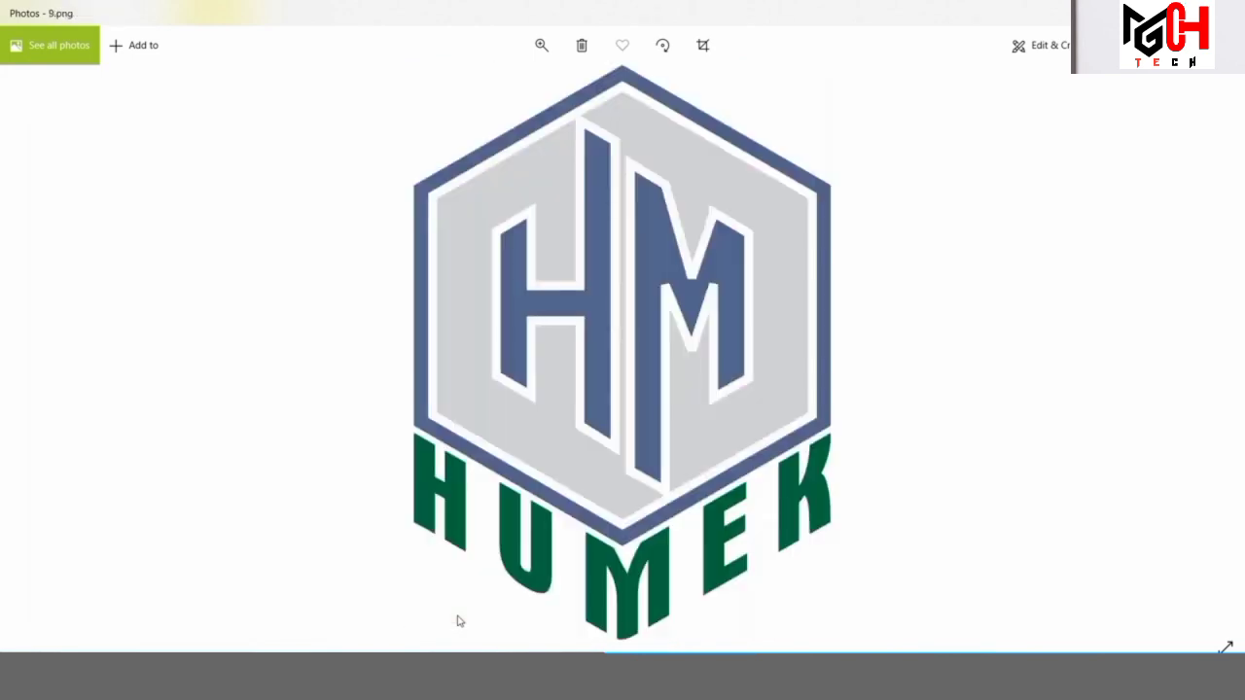
{"action": "key", "text": "Left"}
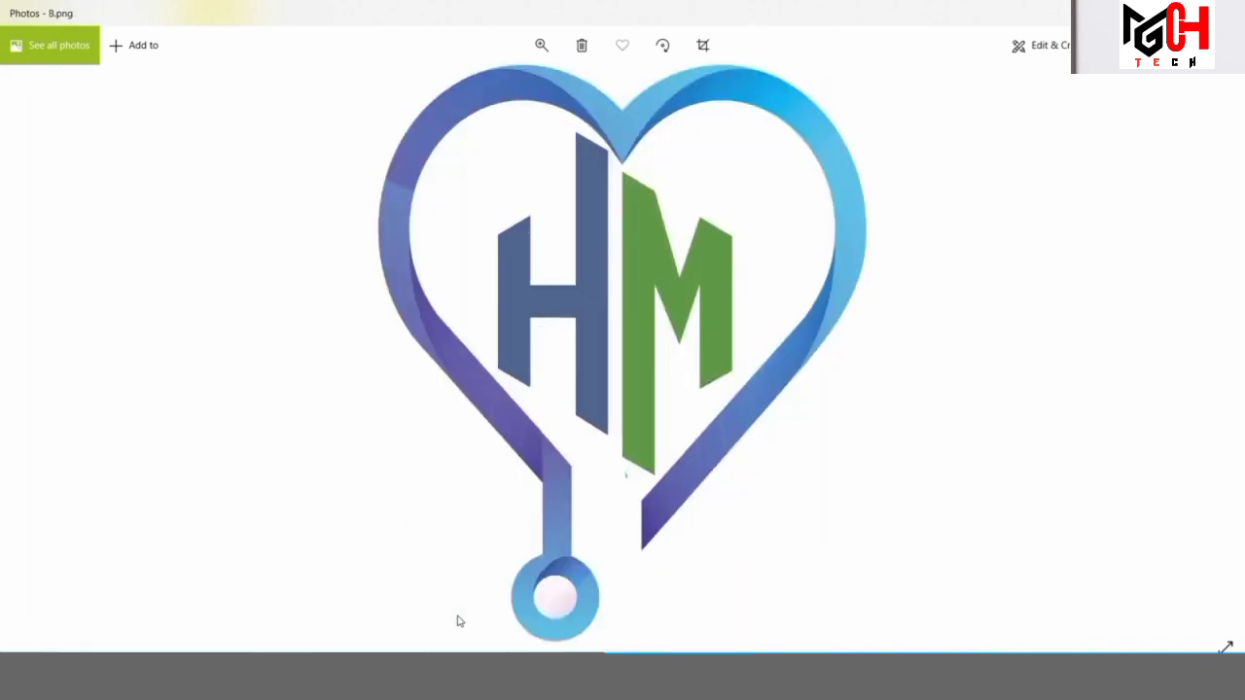
{"action": "key", "text": "Right"}
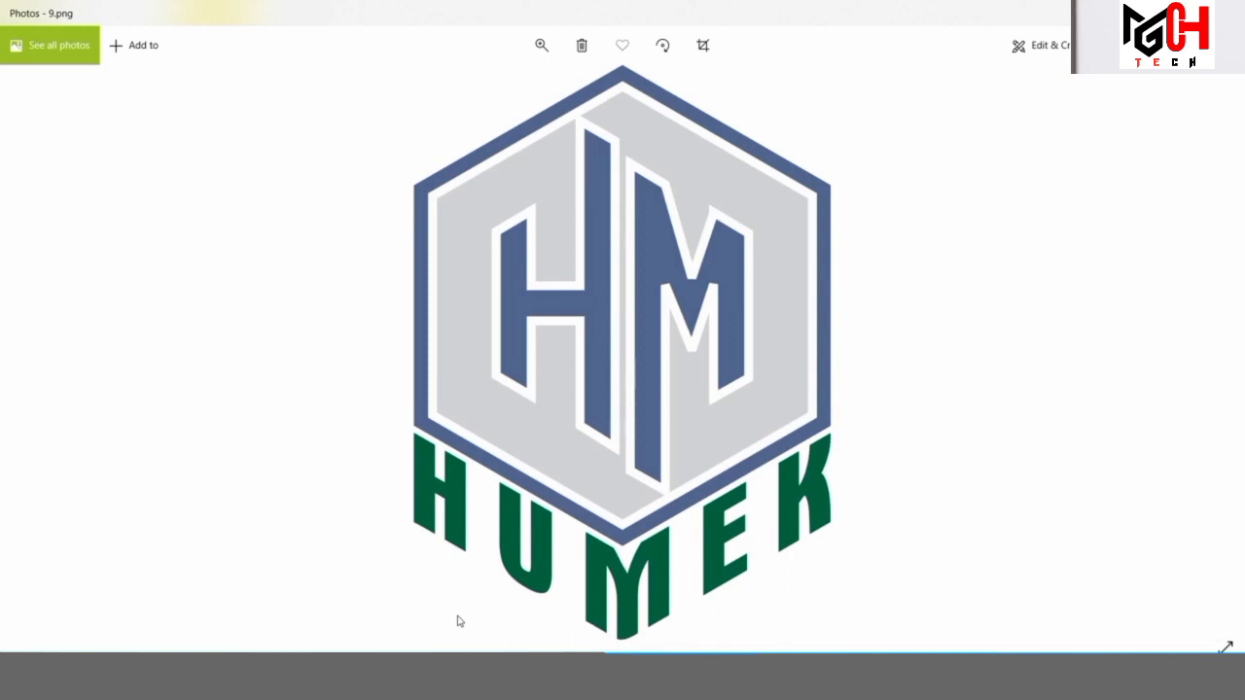
{"action": "key", "text": "Left"}
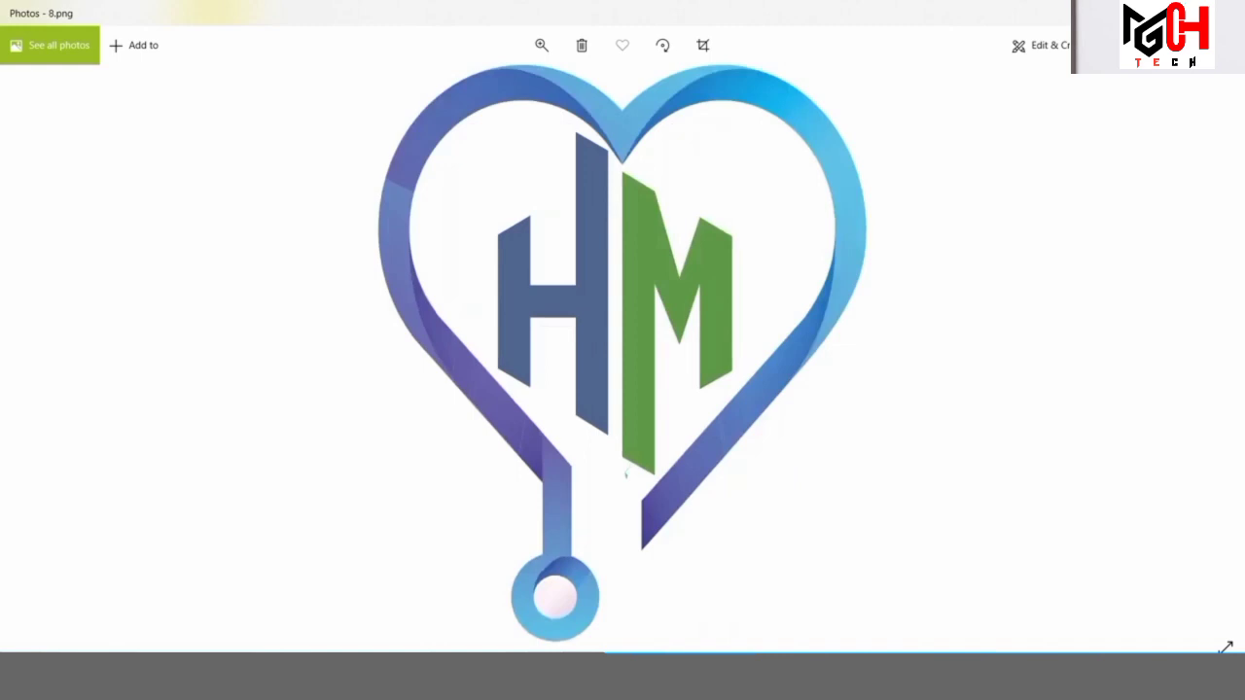
{"action": "key", "text": "alt+F4"}
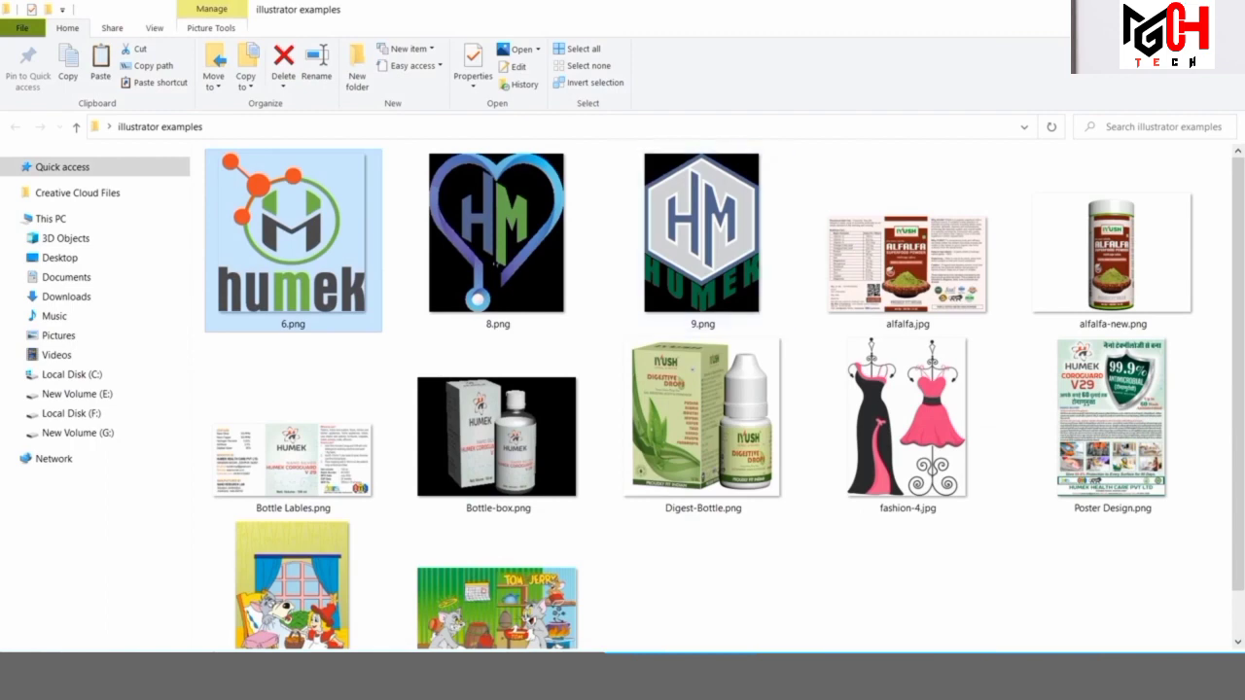
- Close the 'illustrator examples' File Explorer window
{"action": "key", "text": "alt+F4"}
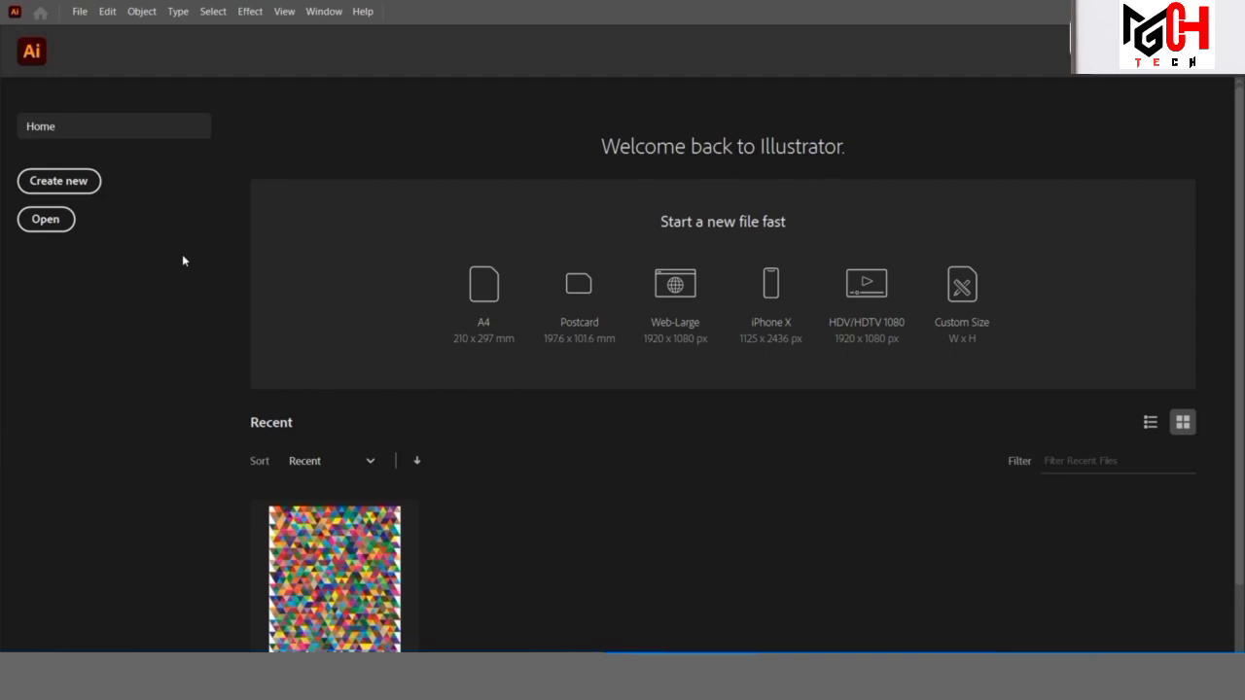
- Start a new document from the home screen and nudge its settings dialog slightly left
{"action": "left_click", "coordinate": [84, 183]}
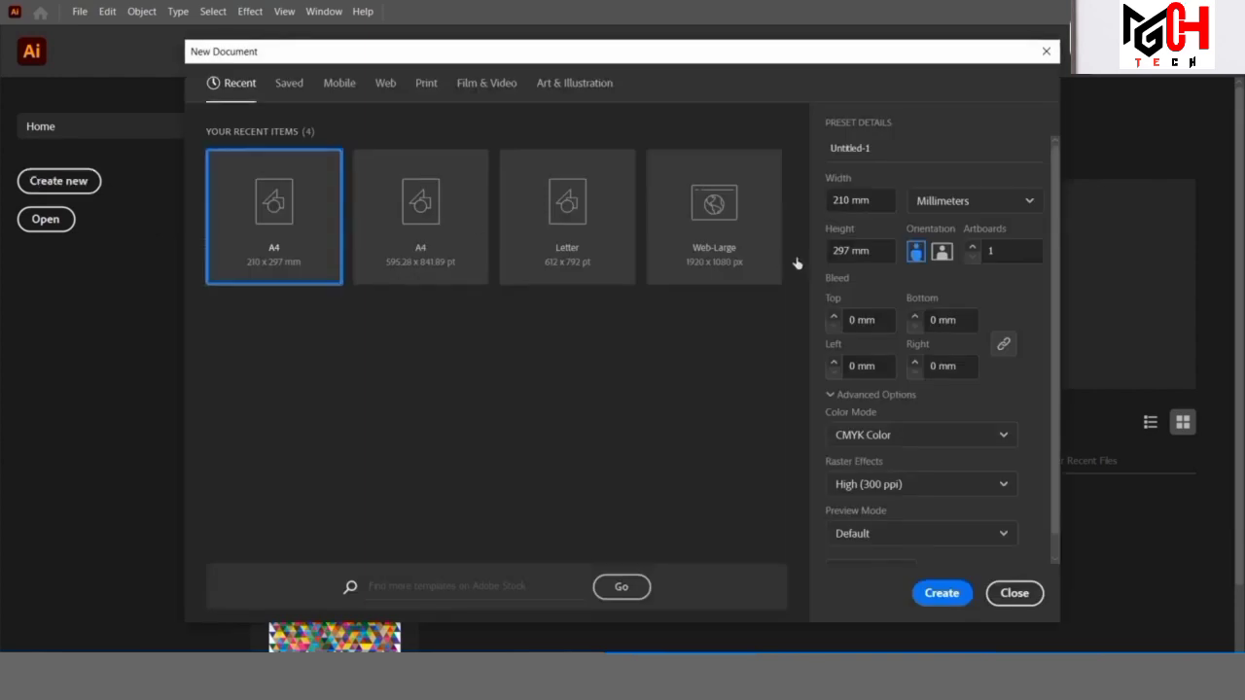
{"action": "left_click_drag", "start_coordinate": [546, 54], "coordinate": [534, 48]}
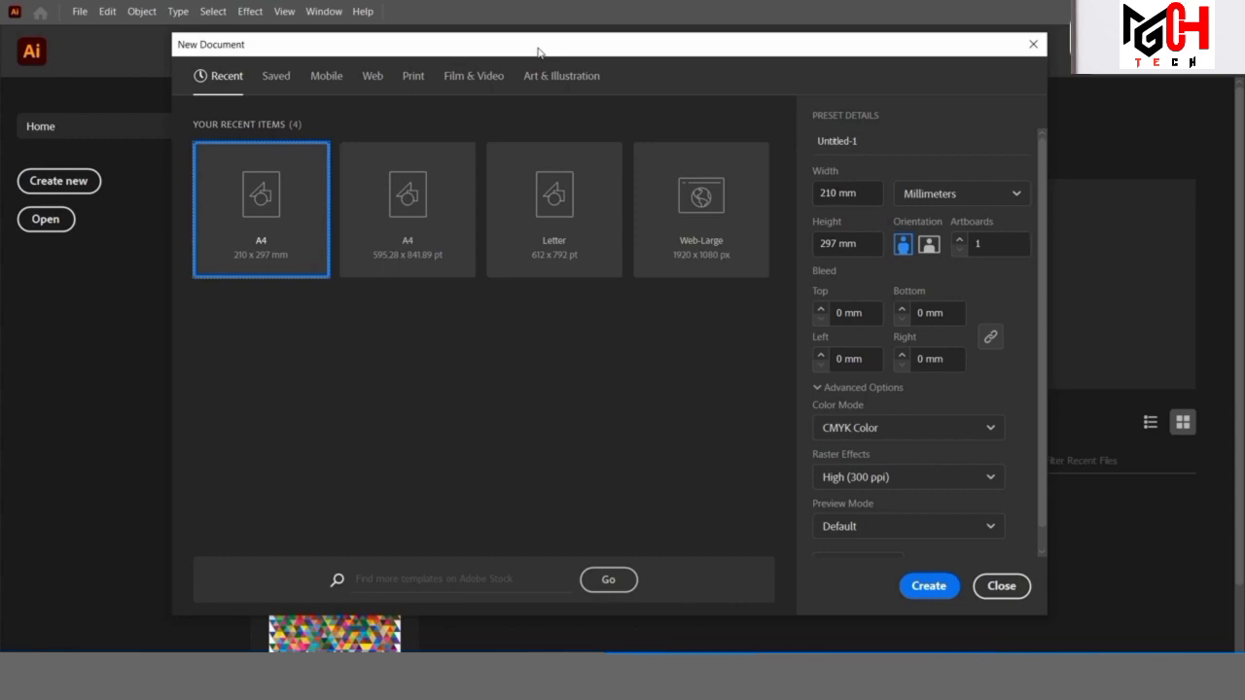
- Edit the width and top bleed fields for A4 210 × 297 mm with 0 mm bleed
{"action": "left_click", "coordinate": [874, 192]}
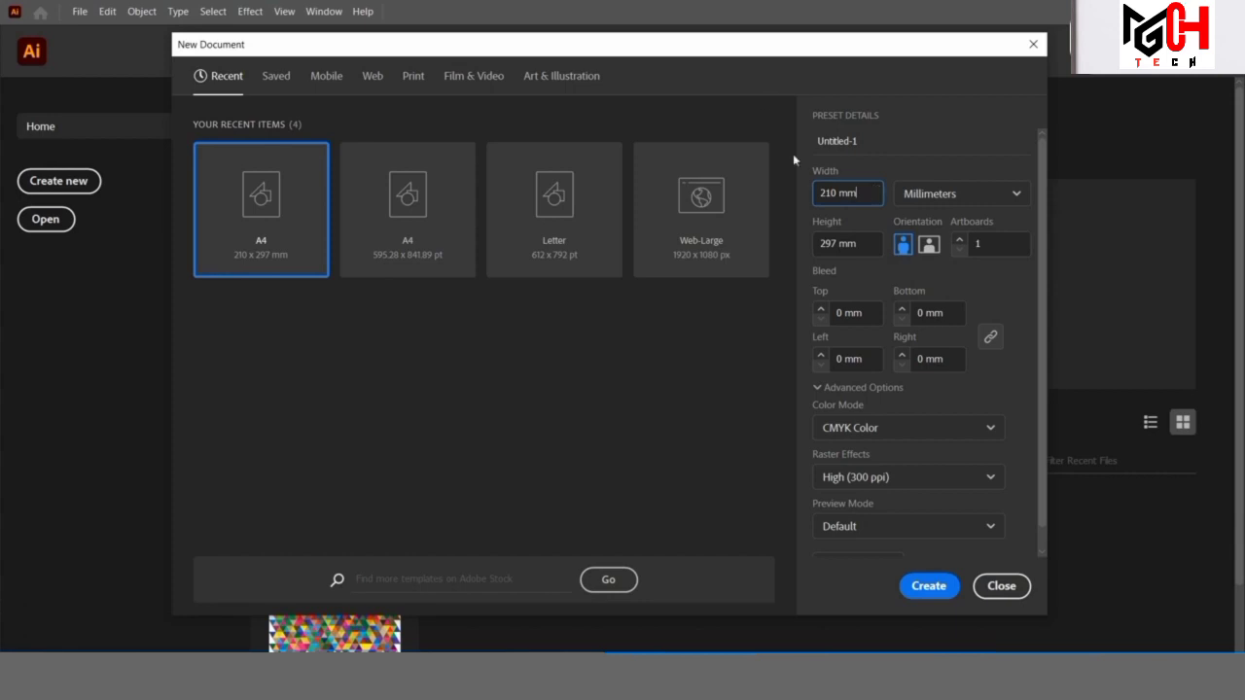
{"action": "left_click", "coordinate": [869, 313]}
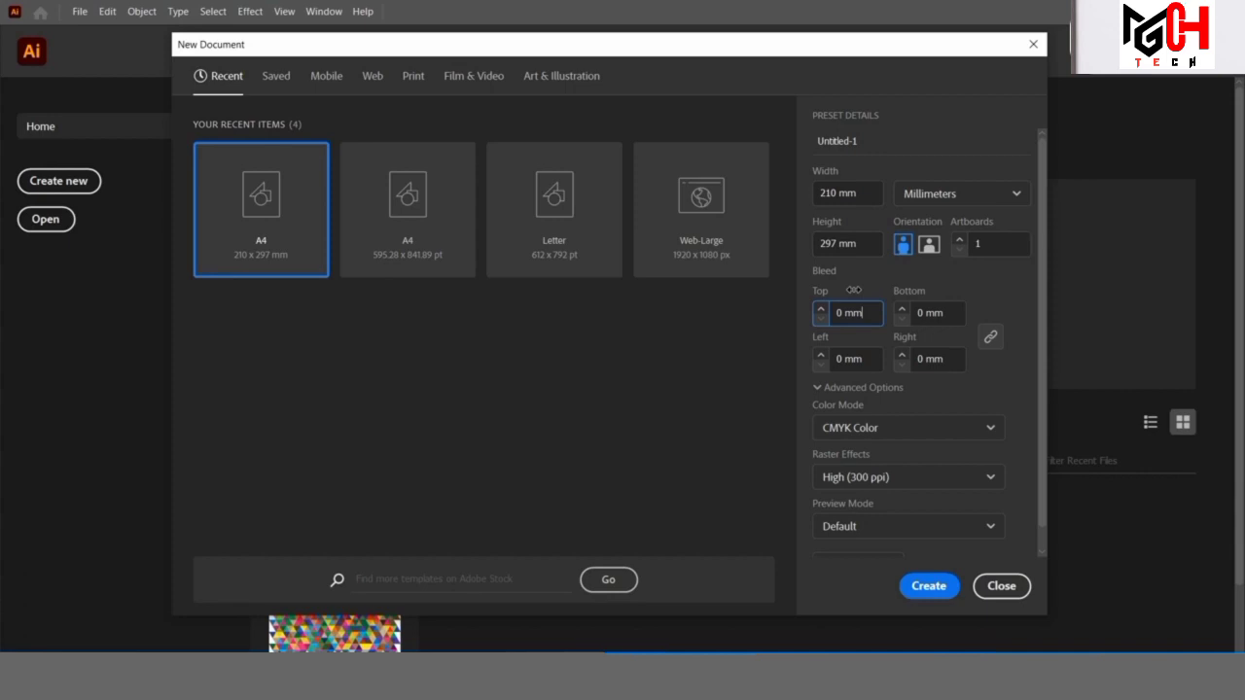
- Try RGB, set colour mode back to CMYK Color, and keep raster effects at High (300 ppi)
{"action": "left_click", "coordinate": [992, 438]}
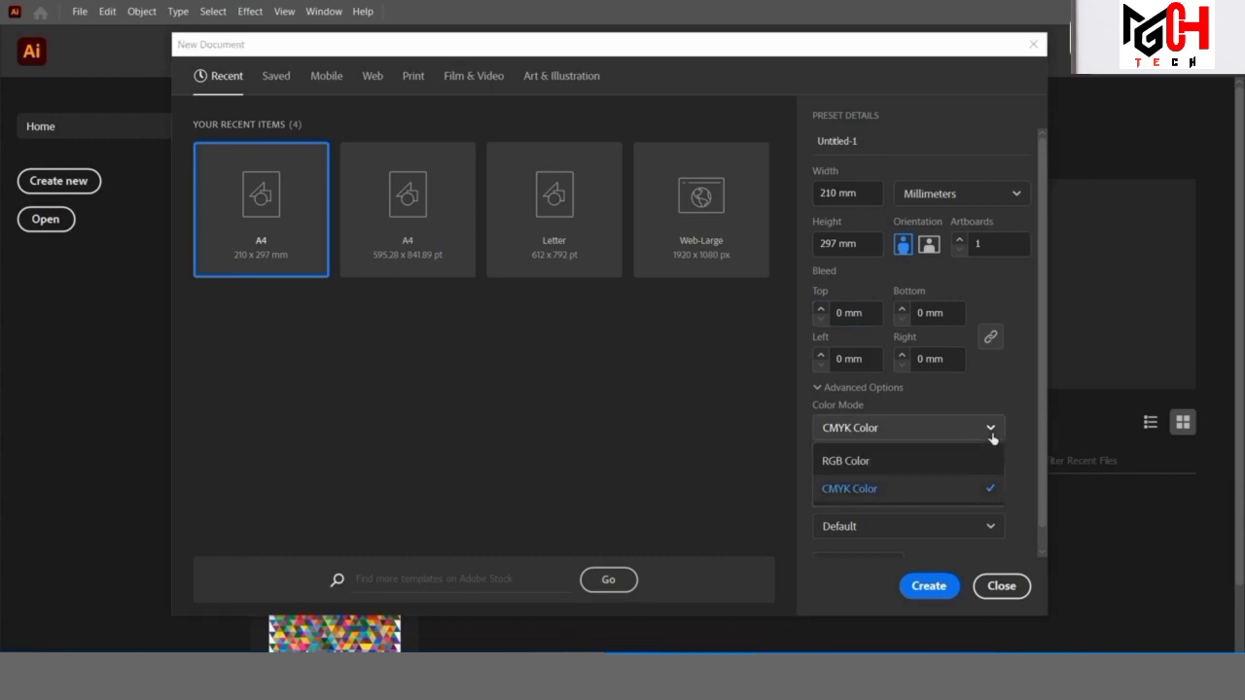
{"action": "left_click", "coordinate": [959, 463]}
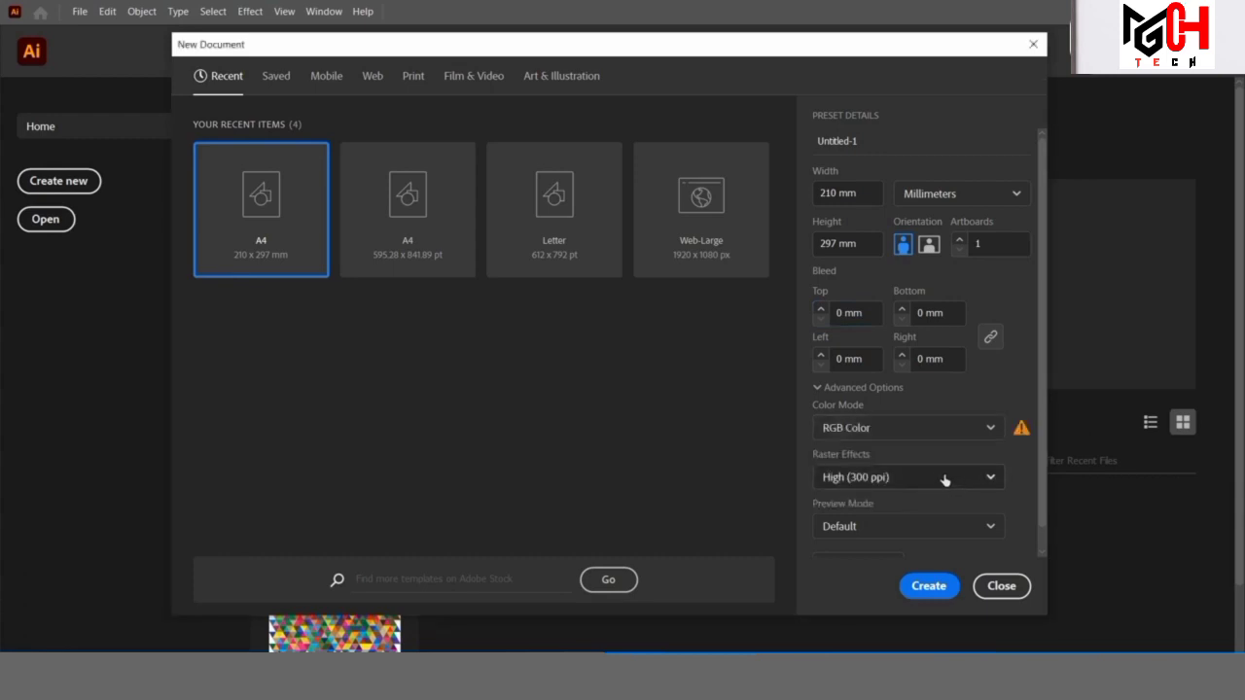
{"action": "left_click", "coordinate": [991, 430]}
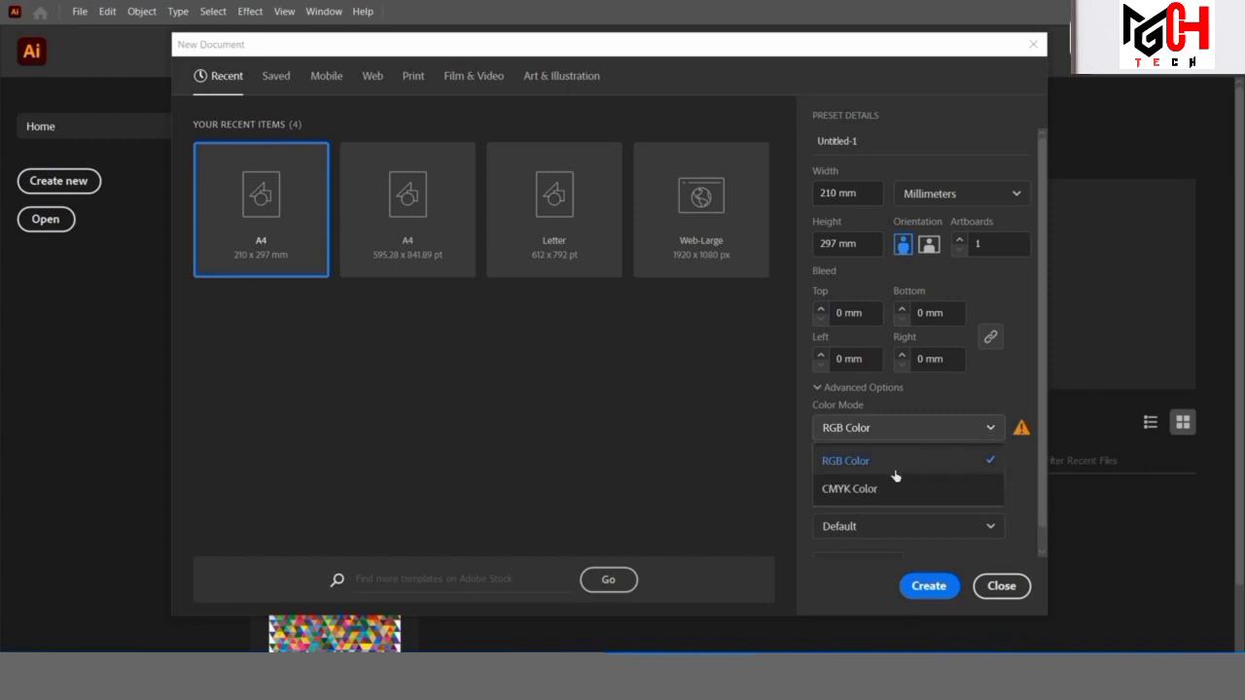
{"action": "left_click", "coordinate": [863, 491]}
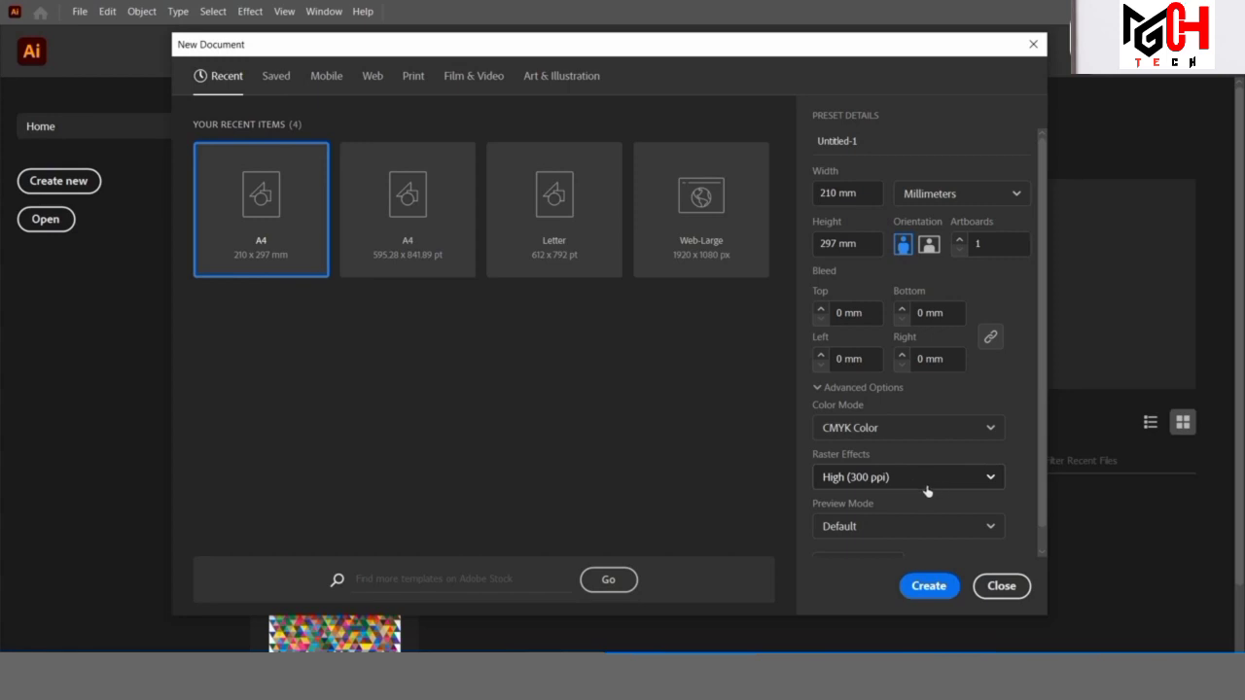
{"action": "left_click", "coordinate": [927, 492]}
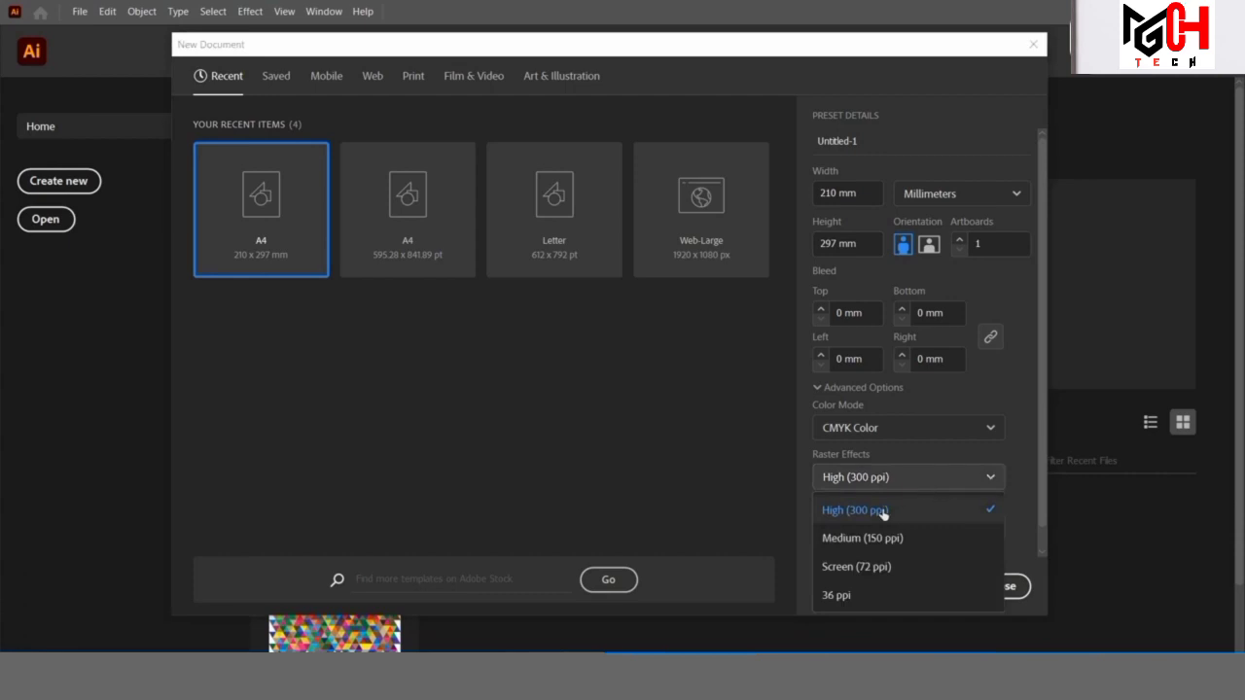
{"action": "left_click", "coordinate": [881, 510]}
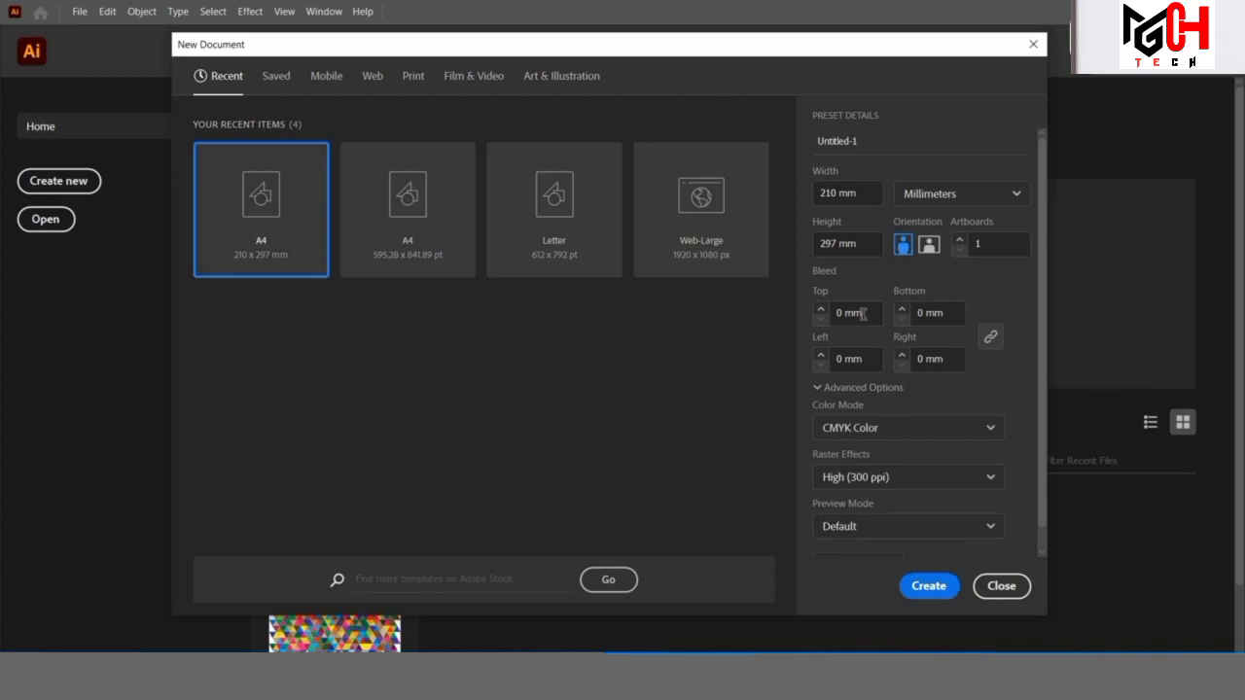
- Create the blank A4 CMYK document Untitled-1
{"action": "left_click", "coordinate": [926, 586]}
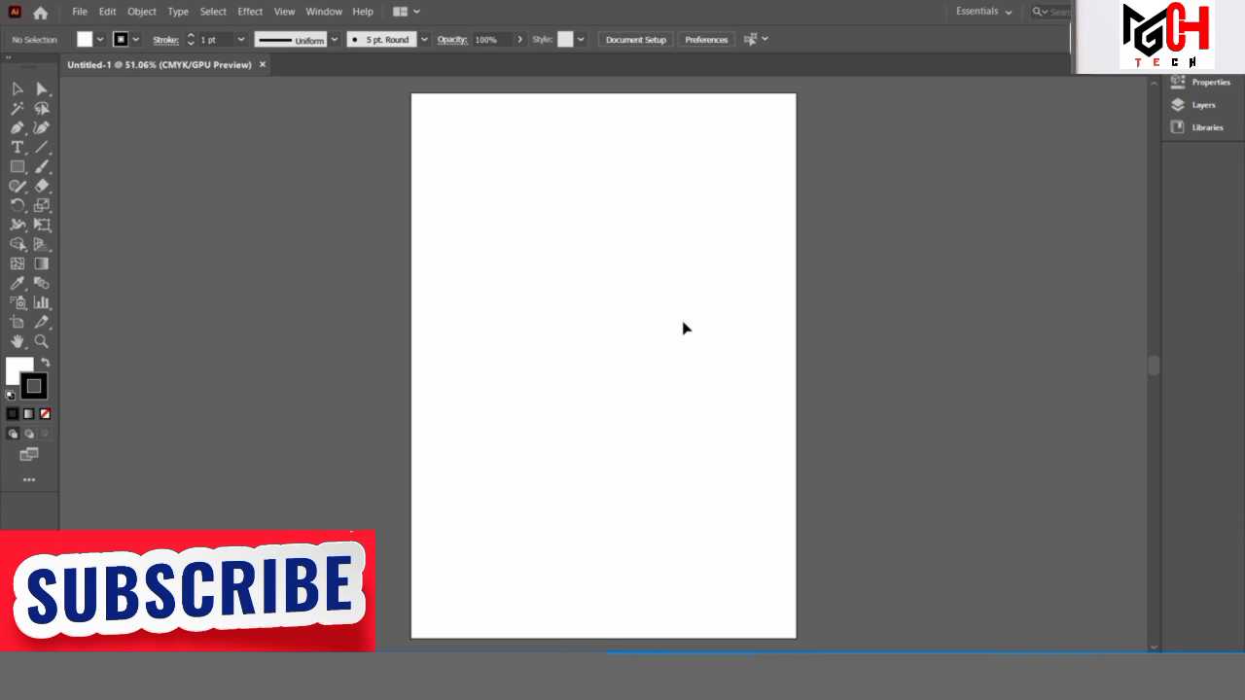
- Float the Properties and Libraries panels and the toolbar over the canvas
{"action": "left_click", "coordinate": [1007, 13]}
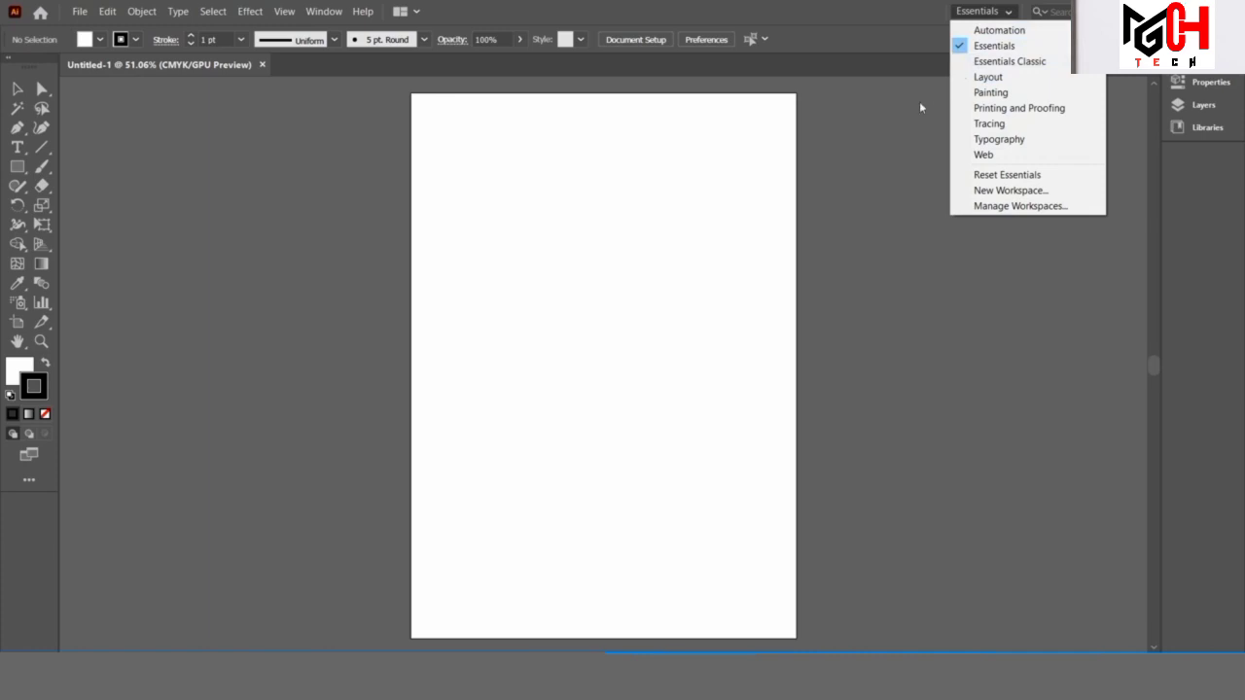
{"action": "left_click", "coordinate": [1047, 236]}
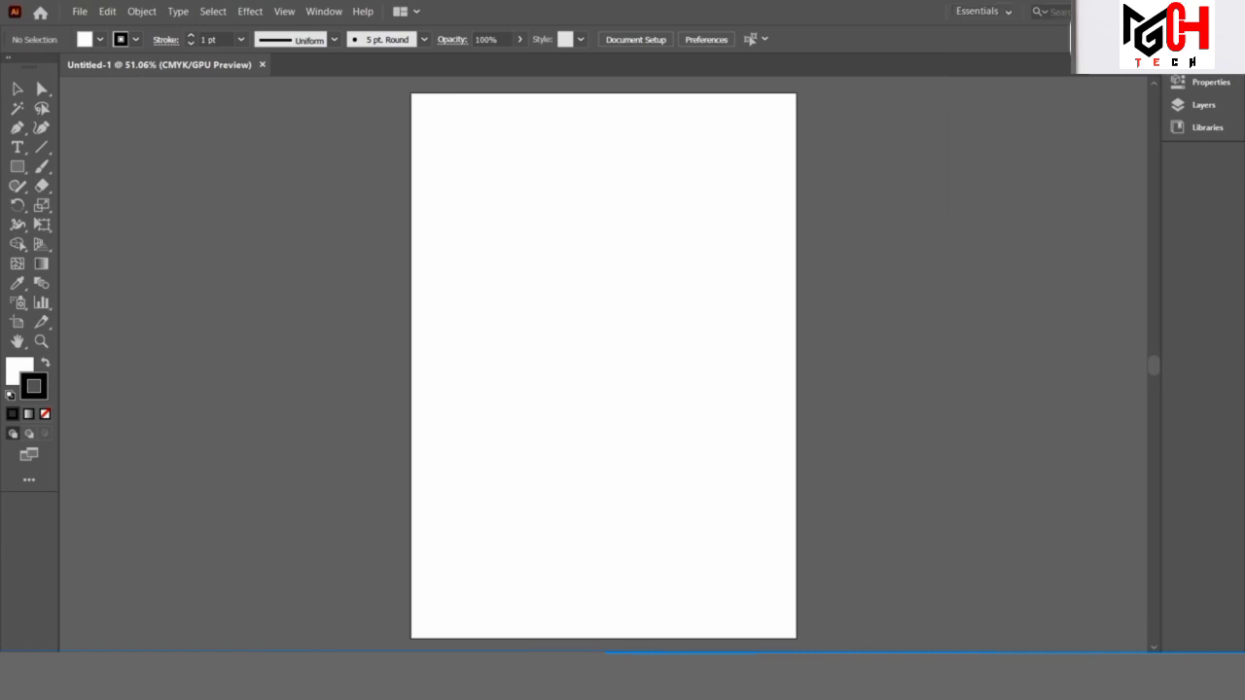
{"action": "left_click", "coordinate": [1205, 83]}
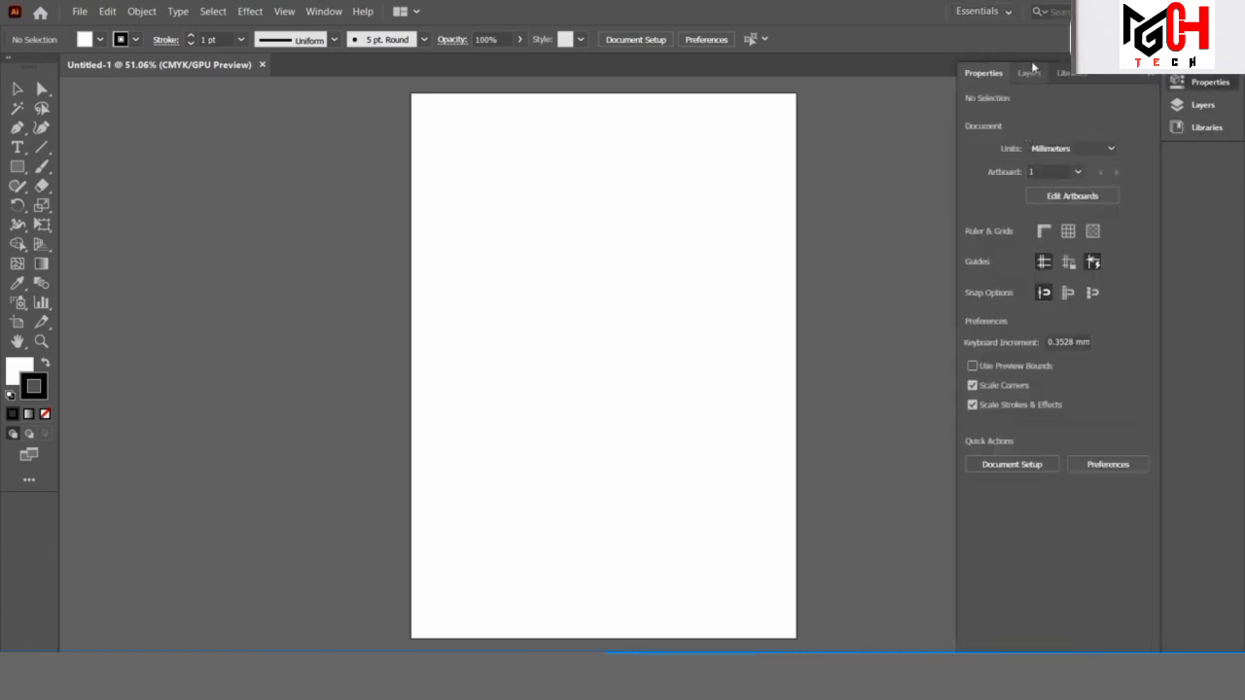
{"action": "left_click_drag", "start_coordinate": [983, 73], "coordinate": [678, 167]}
{"action": "left_click_drag", "start_coordinate": [1018, 73], "coordinate": [544, 170]}
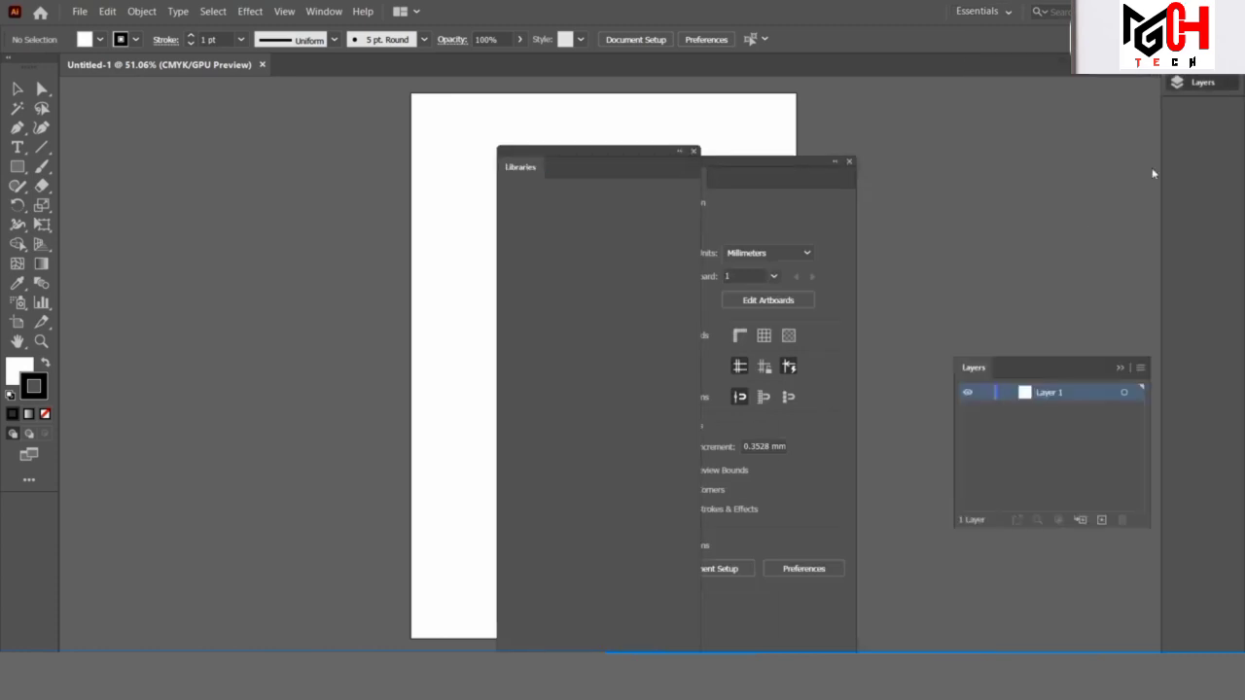
{"action": "left_click_drag", "start_coordinate": [29, 77], "coordinate": [172, 151]}
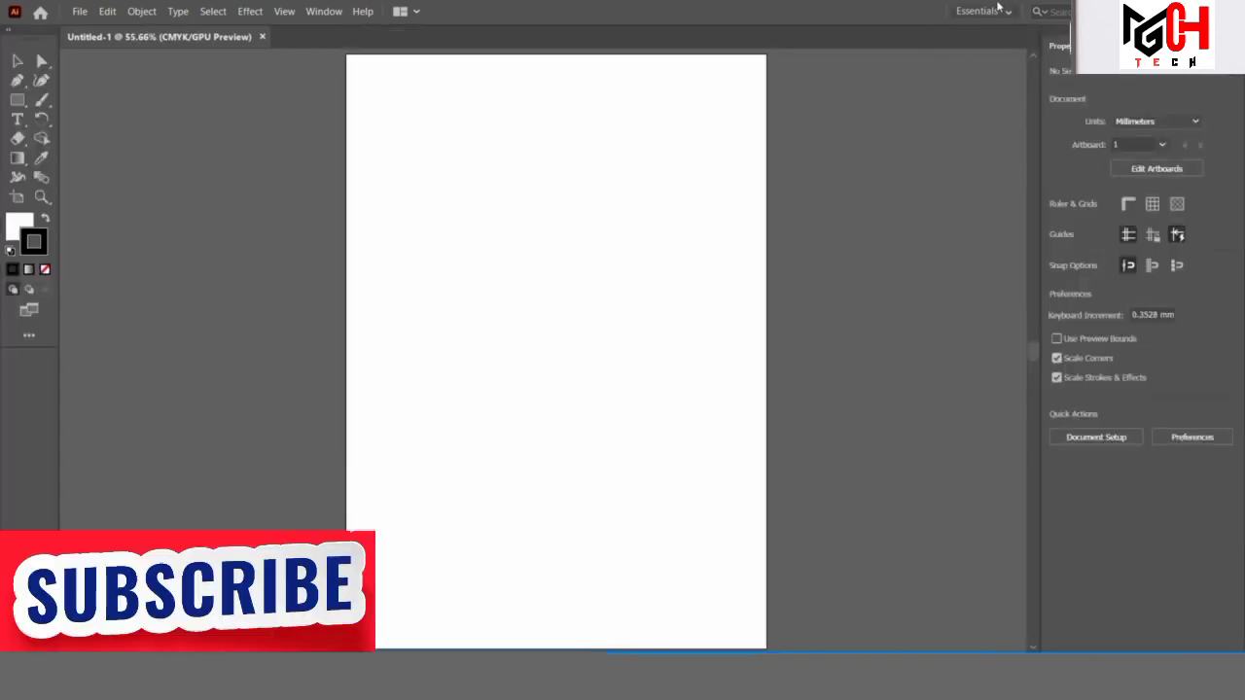
- Reset to the Essentials workspace from the workspace switcher
{"action": "left_click", "coordinate": [998, 9]}
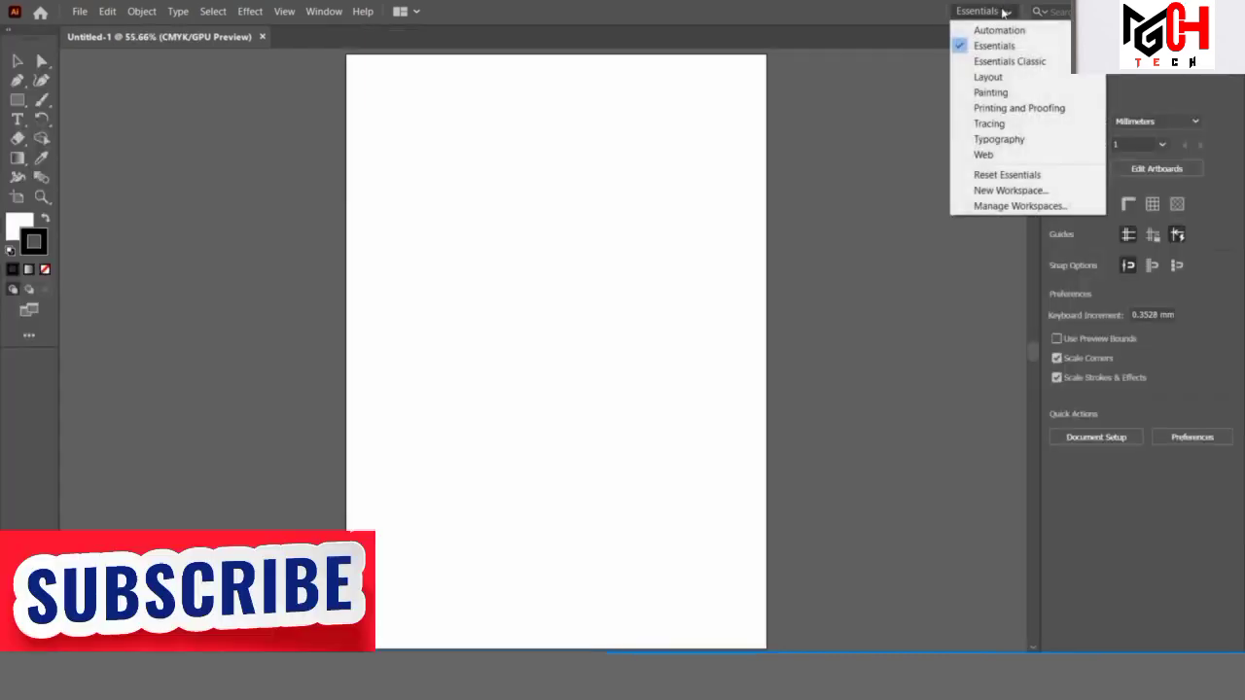
{"action": "left_click", "coordinate": [847, 153]}
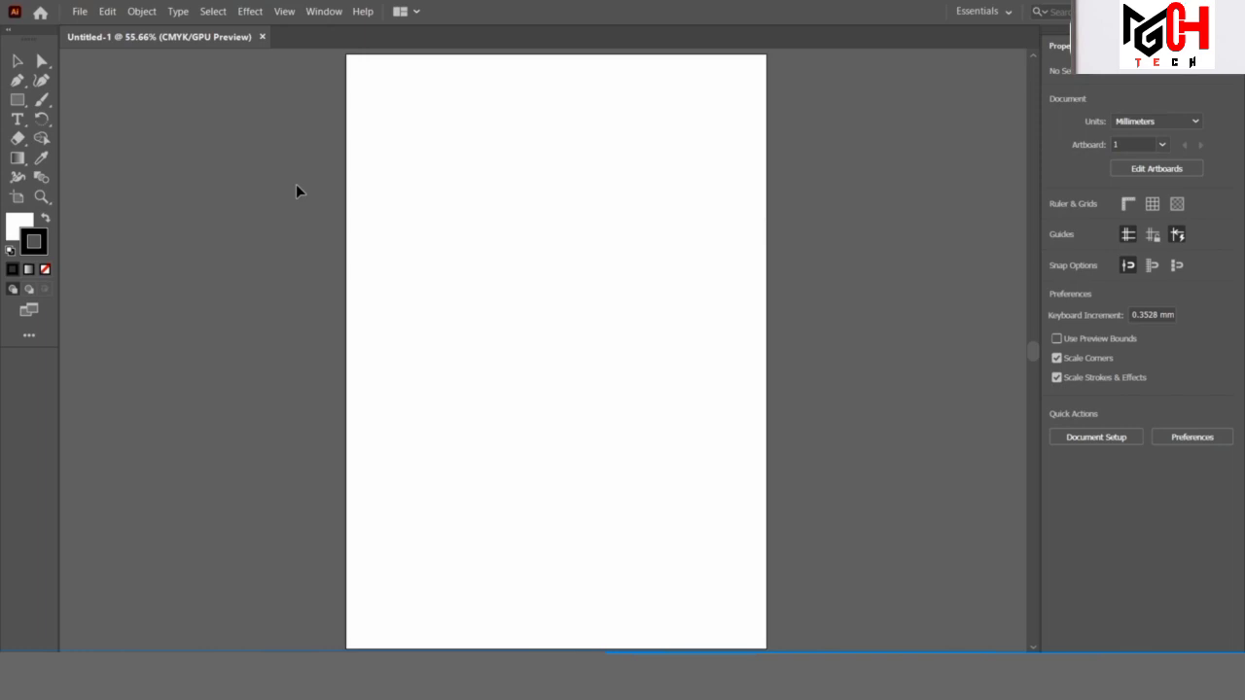
- Try the Selection and Pen tools, then show the Control panel from the Window menu
{"action": "left_click", "coordinate": [16, 61]}
{"action": "left_click", "coordinate": [42, 62]}
{"action": "left_click", "coordinate": [18, 82]}
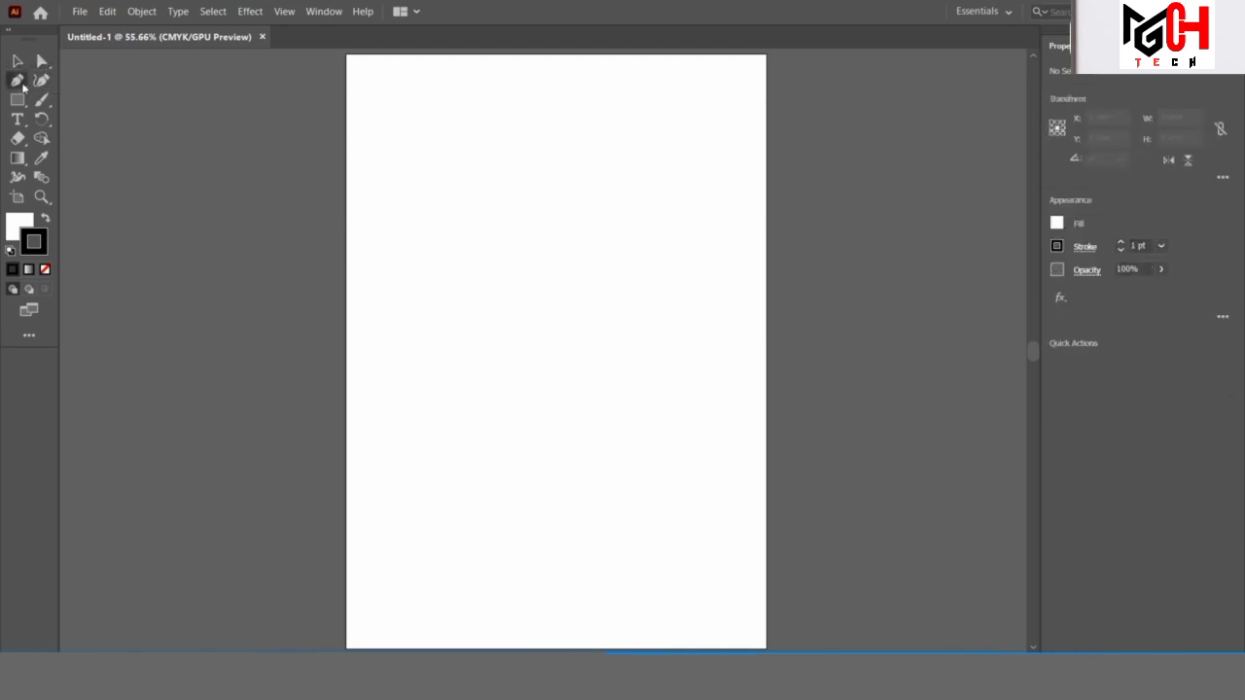
{"action": "left_click", "coordinate": [16, 61]}
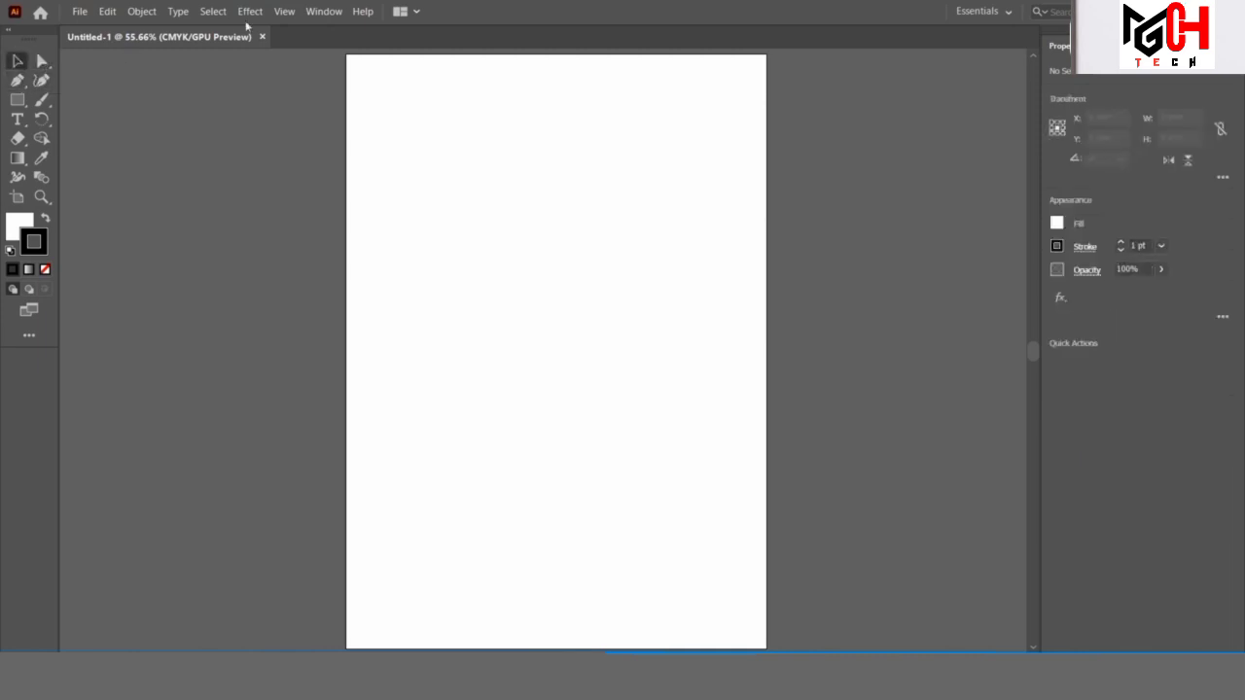
{"action": "left_click", "coordinate": [325, 12]}
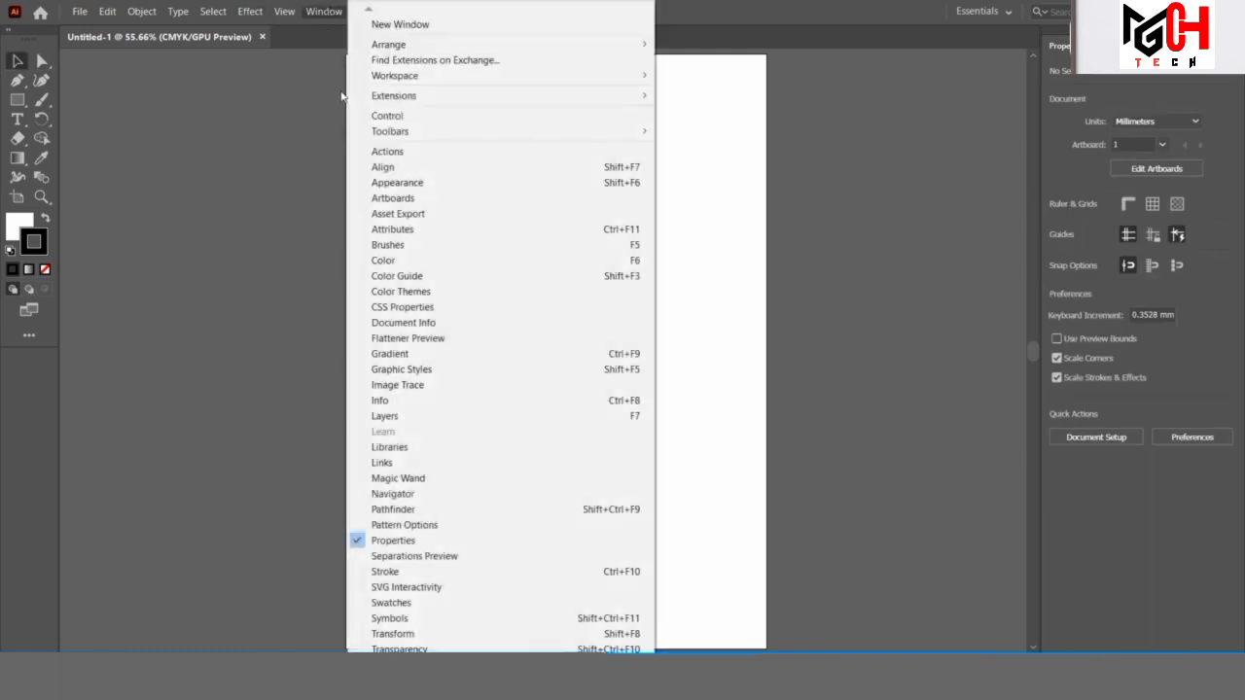
{"action": "left_click", "coordinate": [369, 116]}
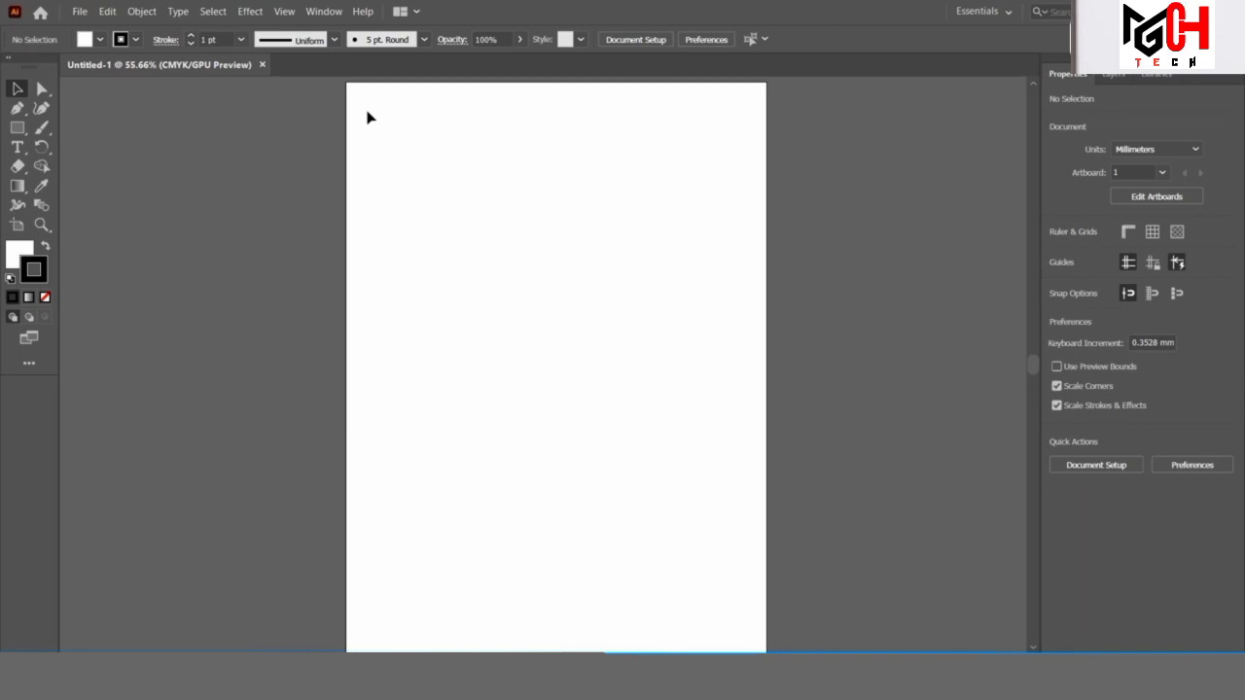
- In Plug-ins & Scratch Disks preferences, set Primary to C:\ and Secondary to E:\
{"action": "left_click", "coordinate": [712, 41]}
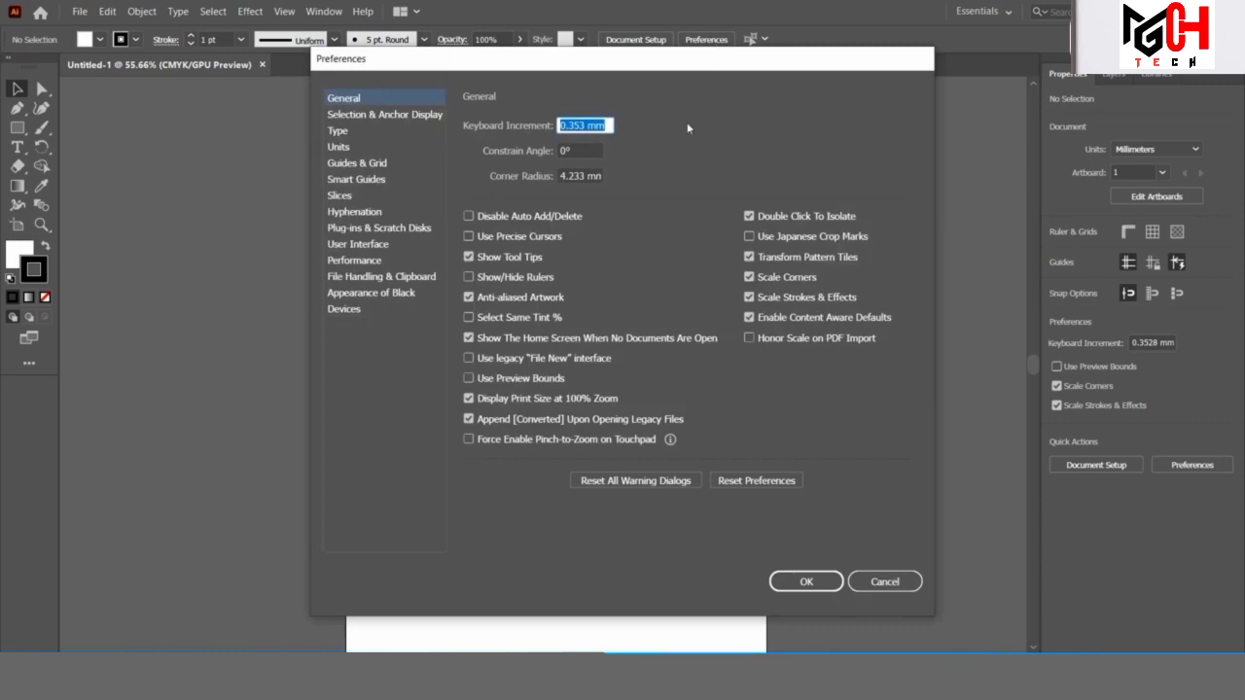
{"action": "left_click", "coordinate": [403, 230]}
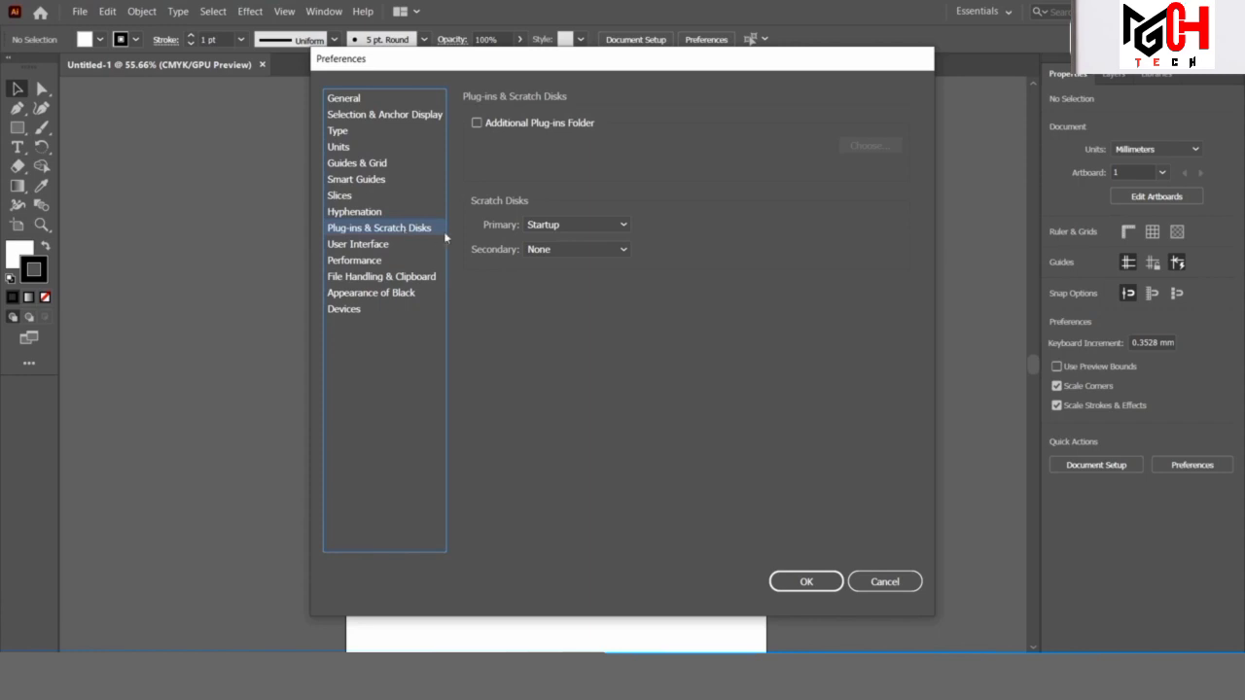
{"action": "left_click", "coordinate": [557, 229]}
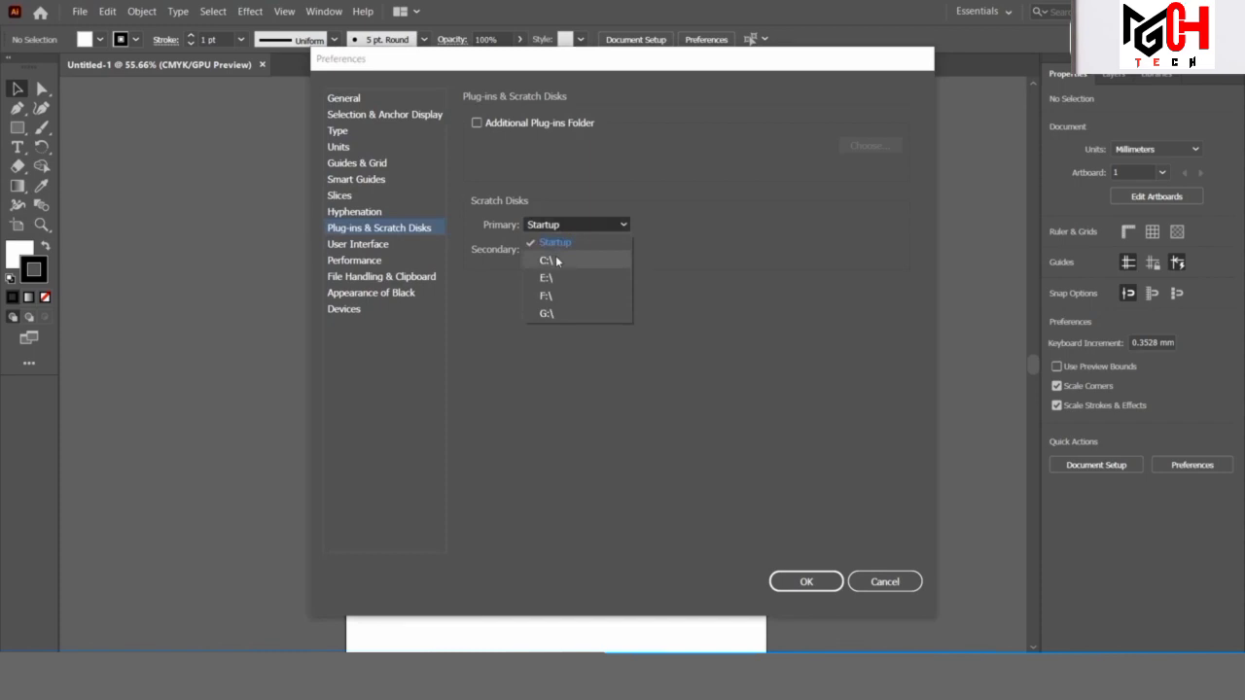
{"action": "left_click", "coordinate": [556, 261]}
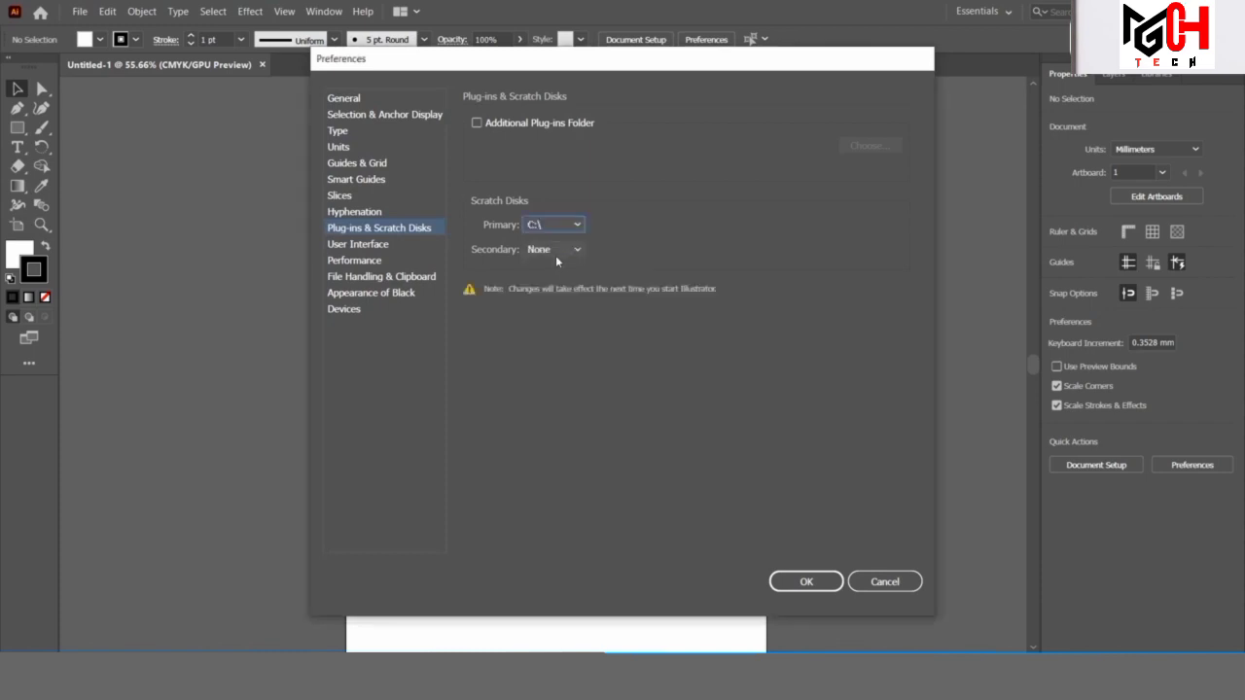
{"action": "left_click", "coordinate": [577, 252]}
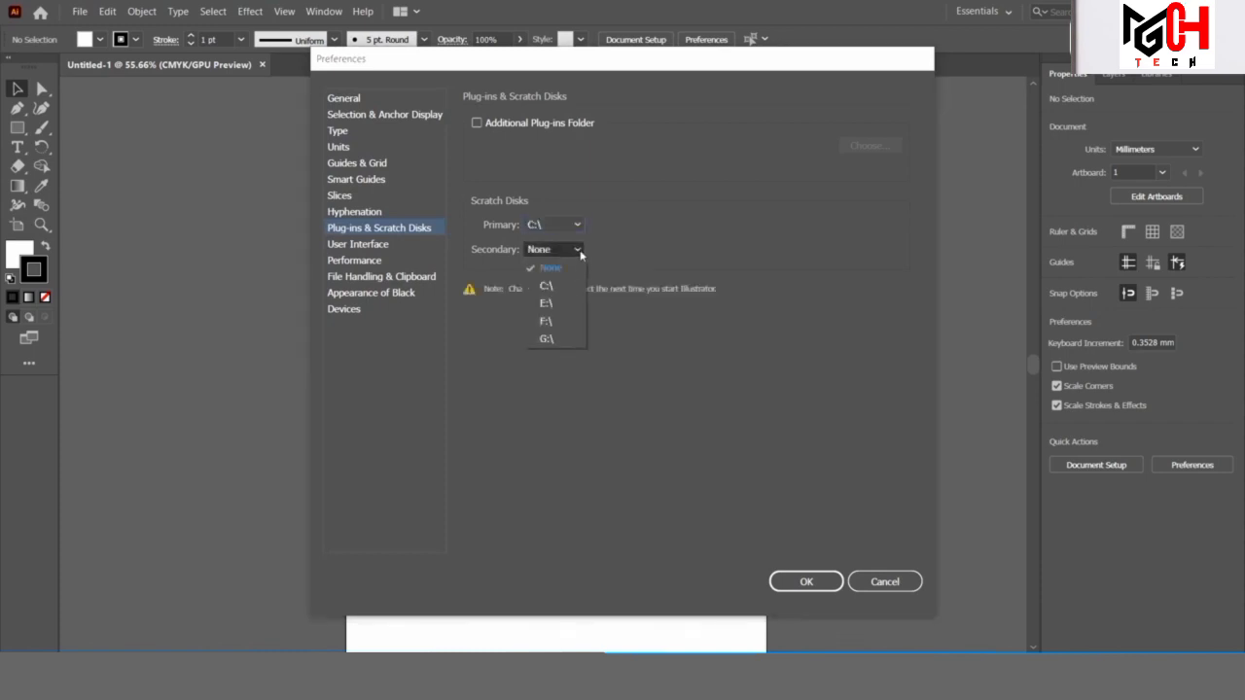
{"action": "left_click", "coordinate": [560, 303]}
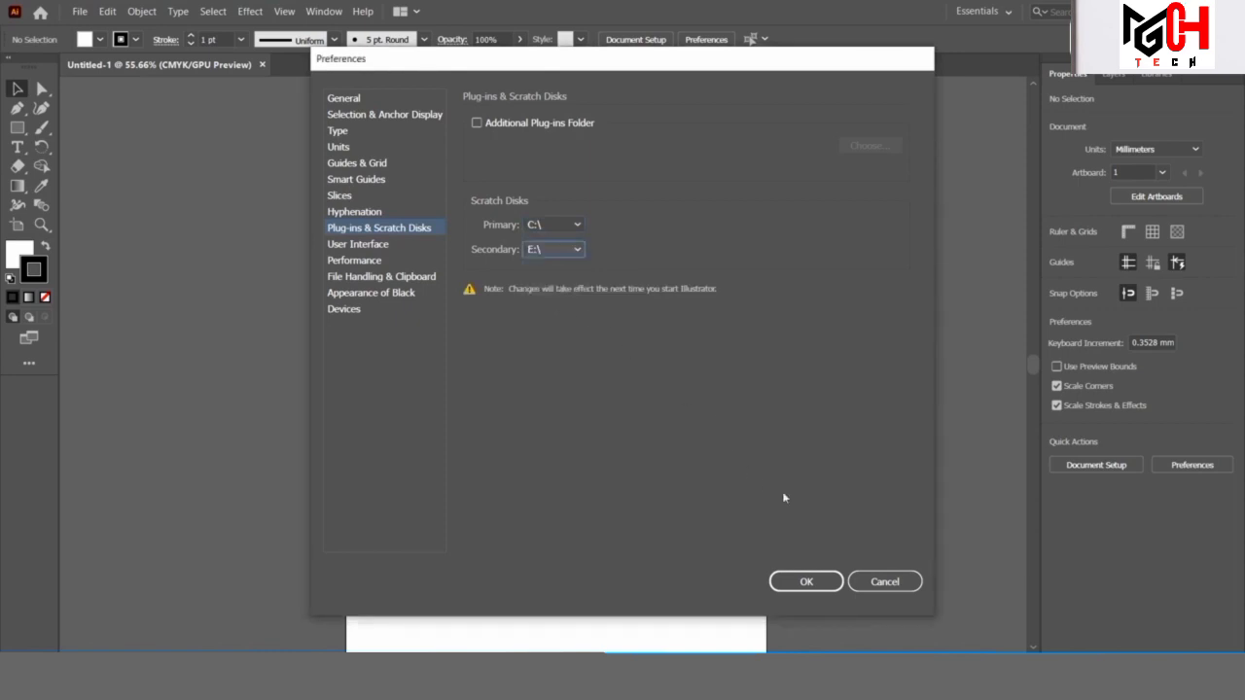
{"action": "left_click", "coordinate": [805, 580]}
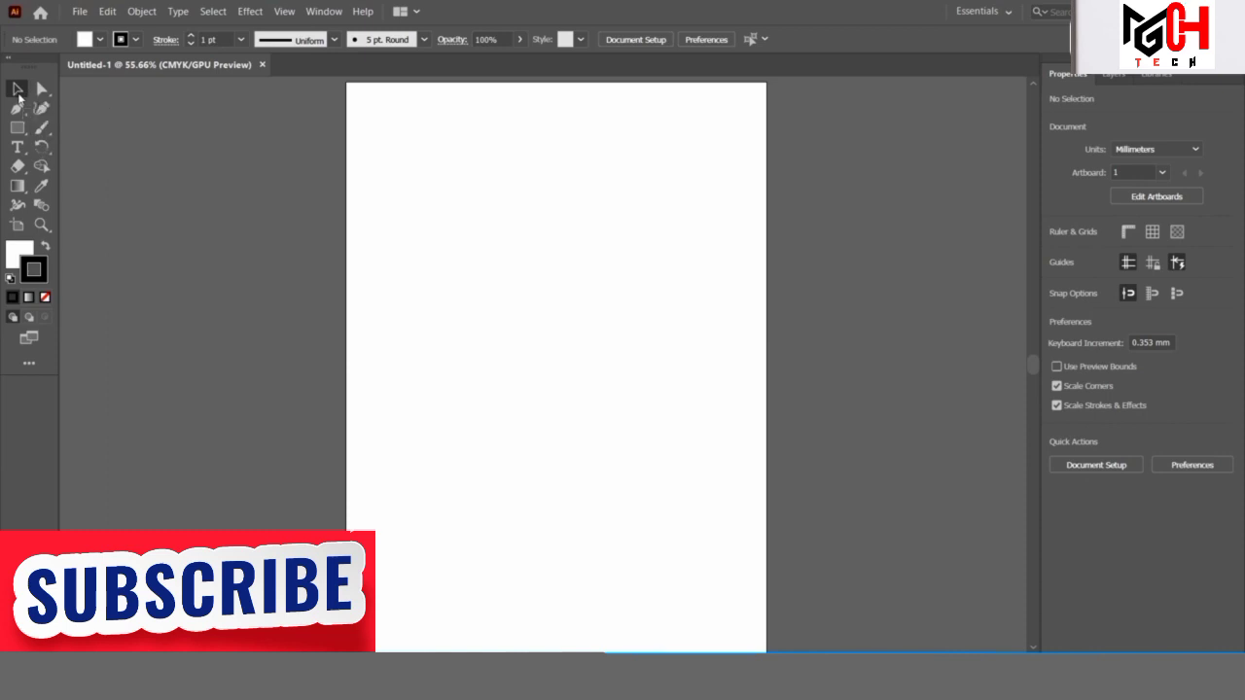
- Draw a rectangle near the artboard's top-left
{"action": "left_click", "coordinate": [19, 91]}
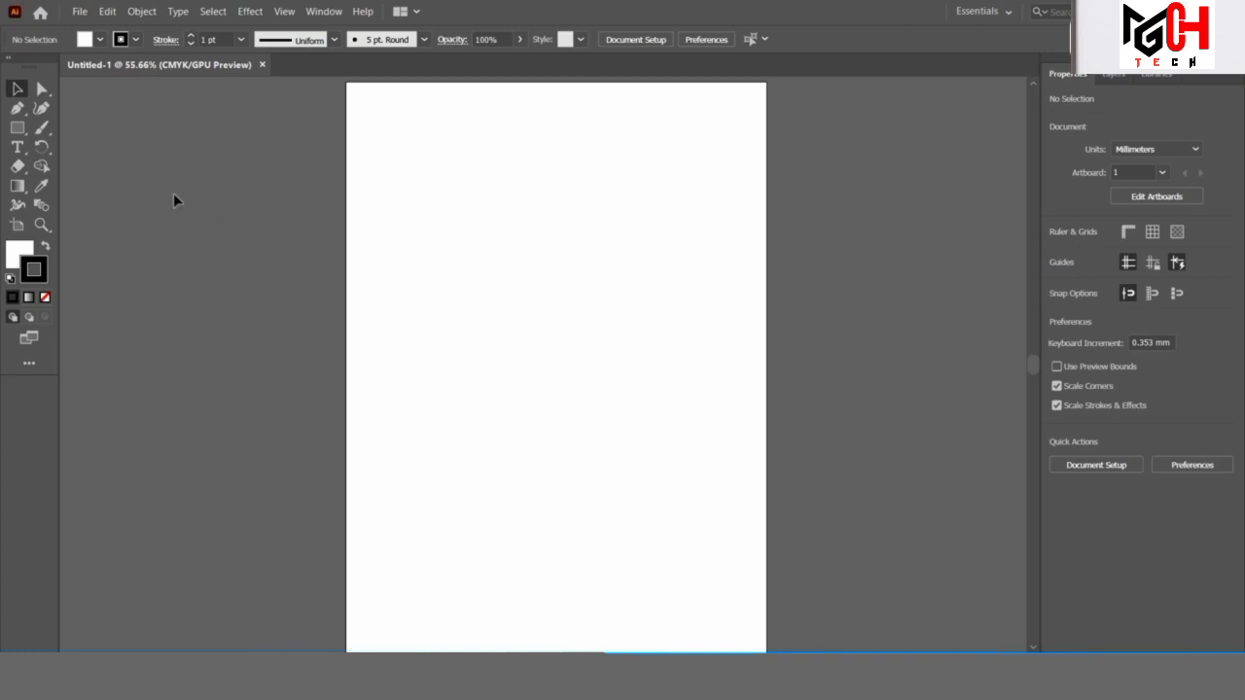
{"action": "left_click", "coordinate": [17, 129]}
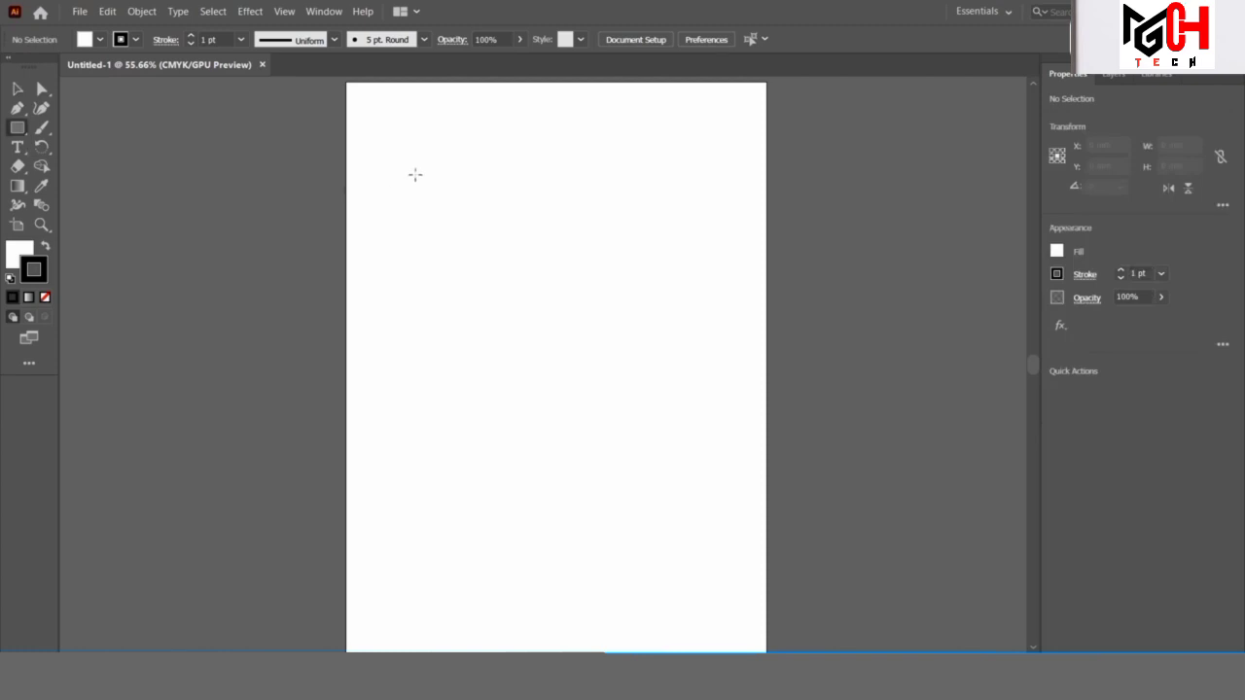
{"action": "left_click_drag", "start_coordinate": [416, 174], "coordinate": [571, 260]}
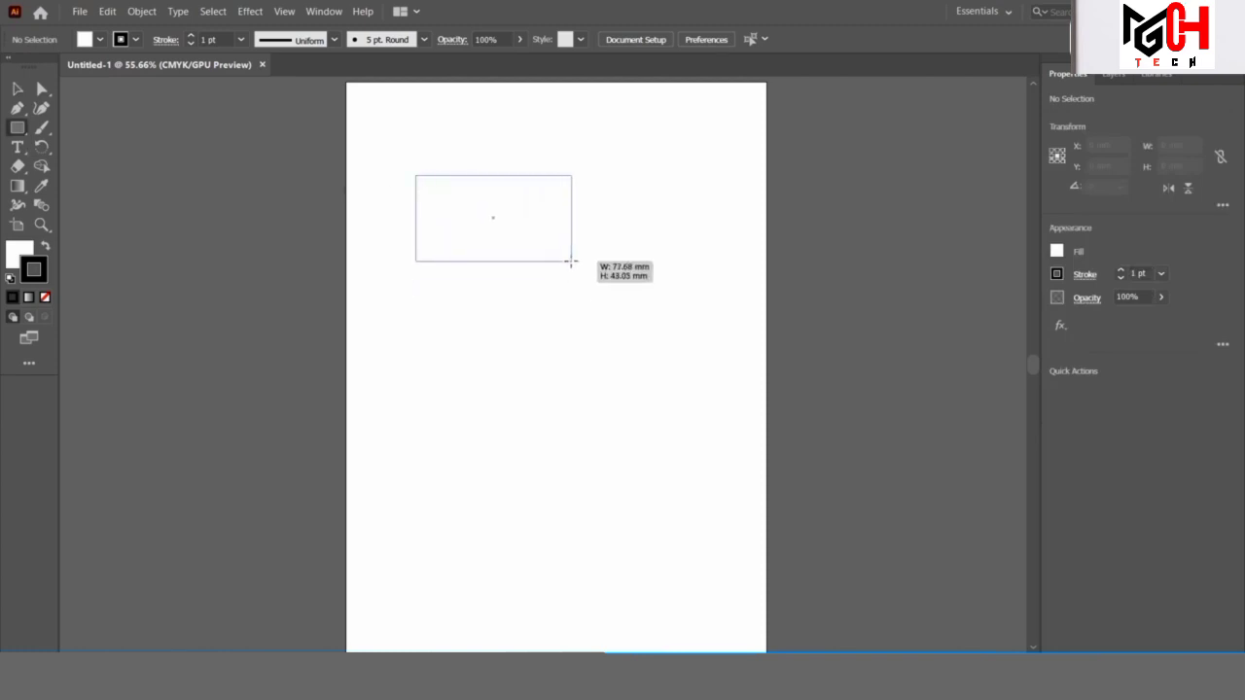
{"action": "left_click_drag", "start_coordinate": [571, 261], "coordinate": [571, 261]}
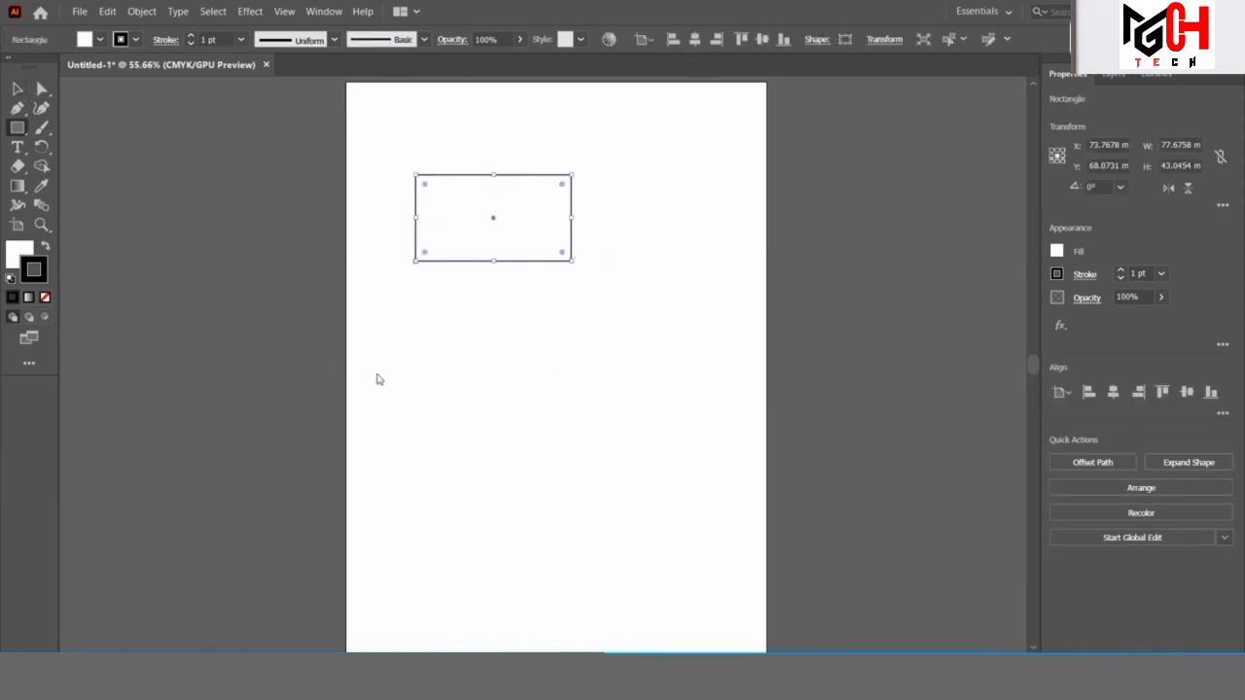
- Reposition and enlarge the rectangle, rounding its corners to about 32.53 mm radius
{"action": "key", "text": "v"}
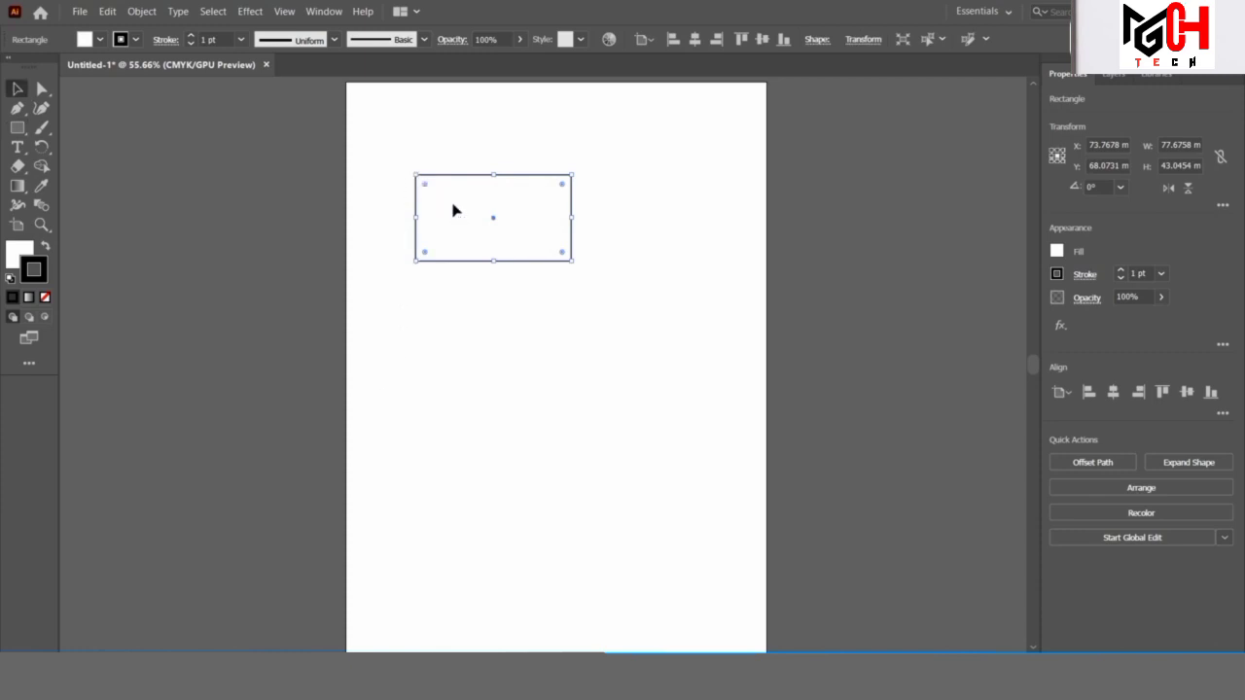
{"action": "mouse_move", "coordinate": [453, 209]}
{"action": "left_mouse_down"}
{"action": "mouse_move", "coordinate": [512, 238]}
{"action": "mouse_move", "coordinate": [492, 197]}
{"action": "mouse_move", "coordinate": [573, 219]}
{"action": "left_mouse_up"}
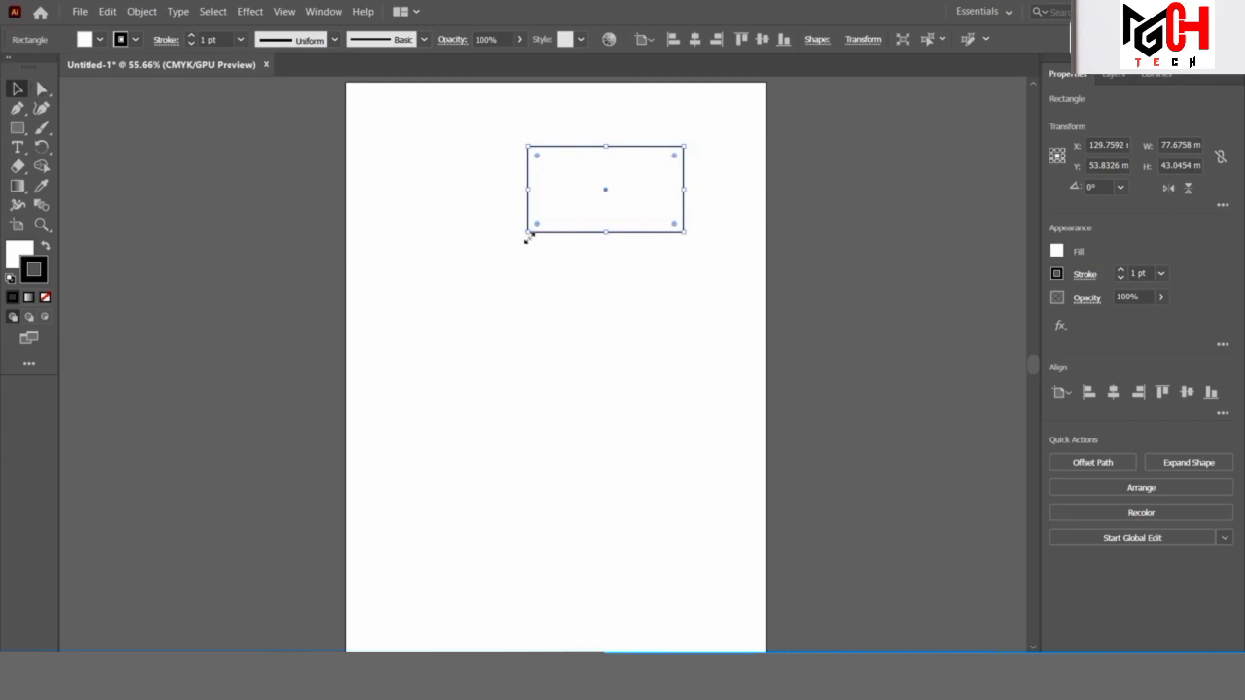
{"action": "left_click_drag", "start_coordinate": [528, 233], "coordinate": [425, 328]}
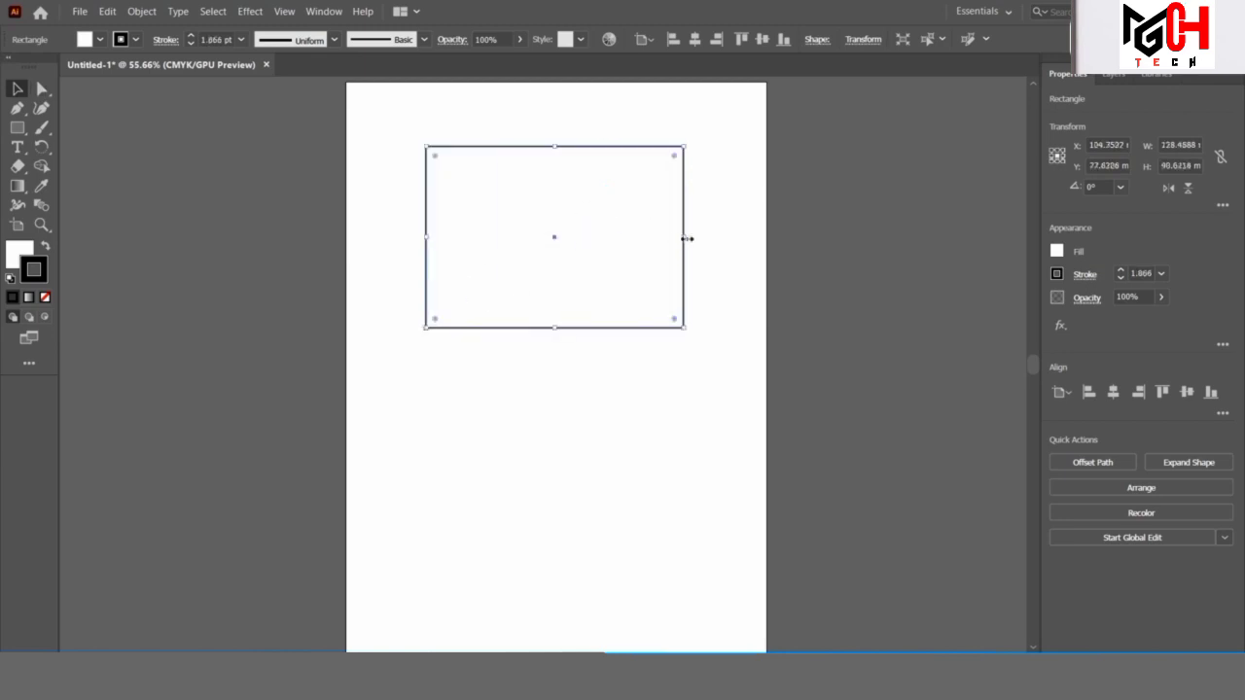
{"action": "left_click_drag", "start_coordinate": [687, 239], "coordinate": [722, 238]}
{"action": "left_click_drag", "start_coordinate": [487, 154], "coordinate": [467, 153]}
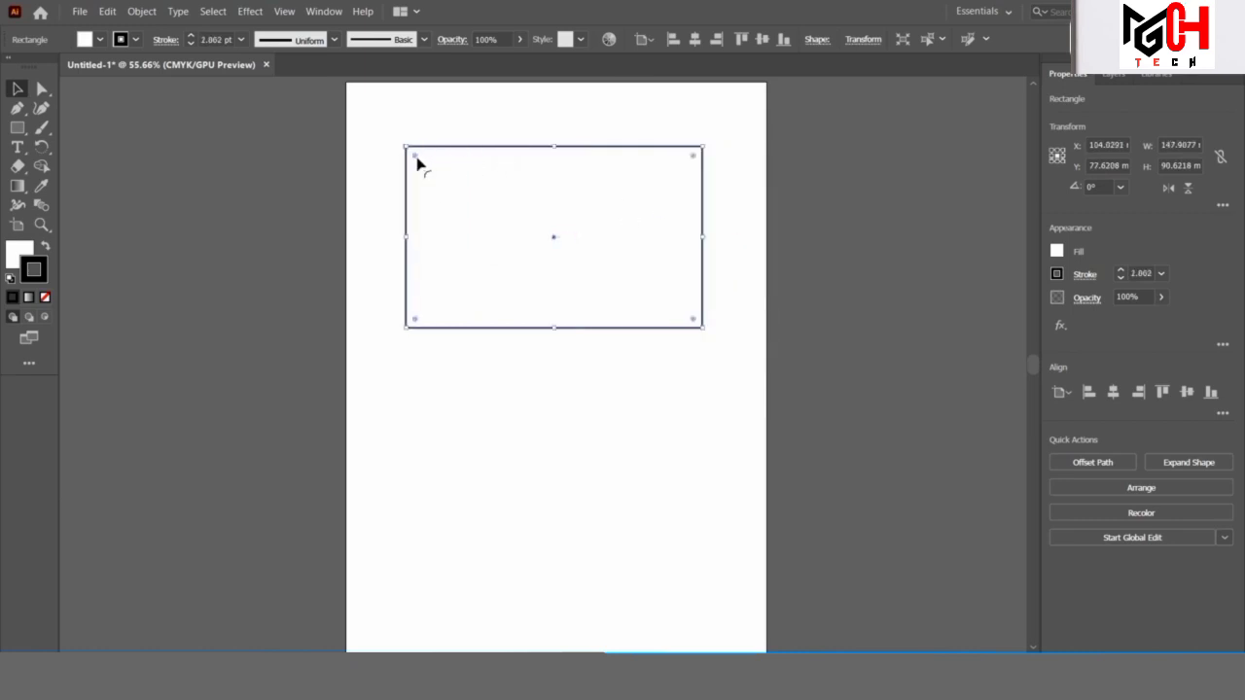
{"action": "mouse_move", "coordinate": [416, 165]}
{"action": "left_mouse_down"}
{"action": "mouse_move", "coordinate": [505, 184]}
{"action": "mouse_move", "coordinate": [444, 188]}
{"action": "left_mouse_up"}
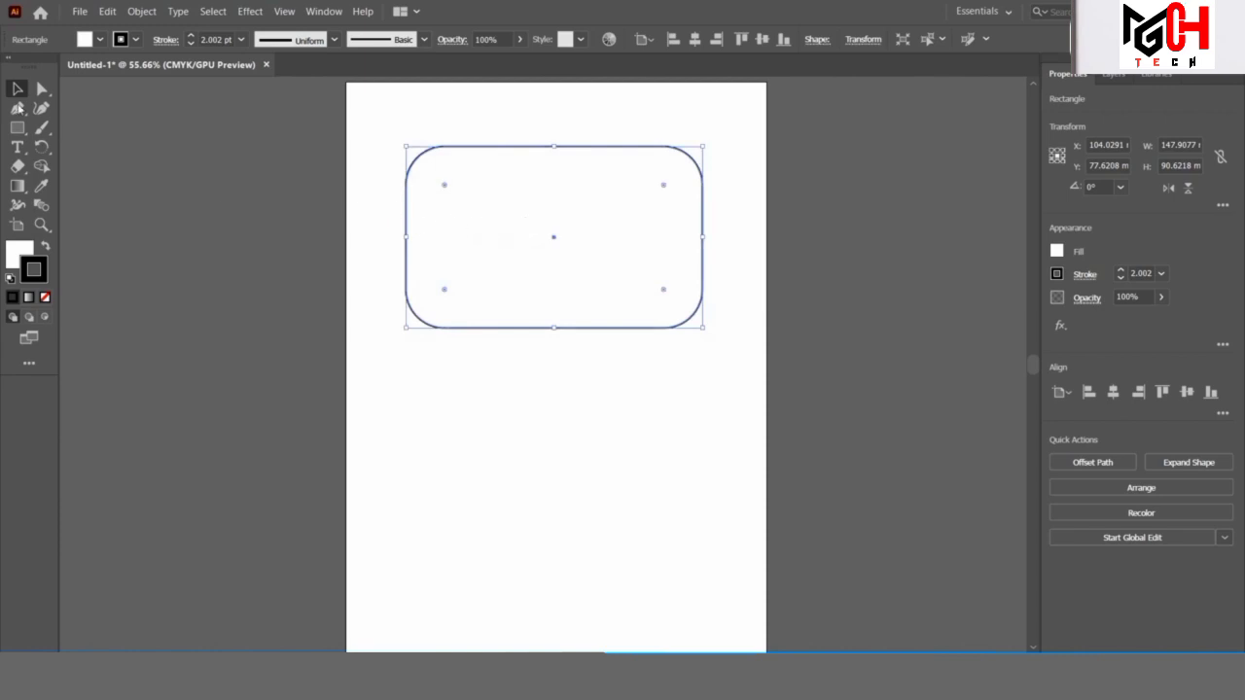
{"action": "left_click", "coordinate": [356, 199]}
{"action": "left_click", "coordinate": [423, 181]}
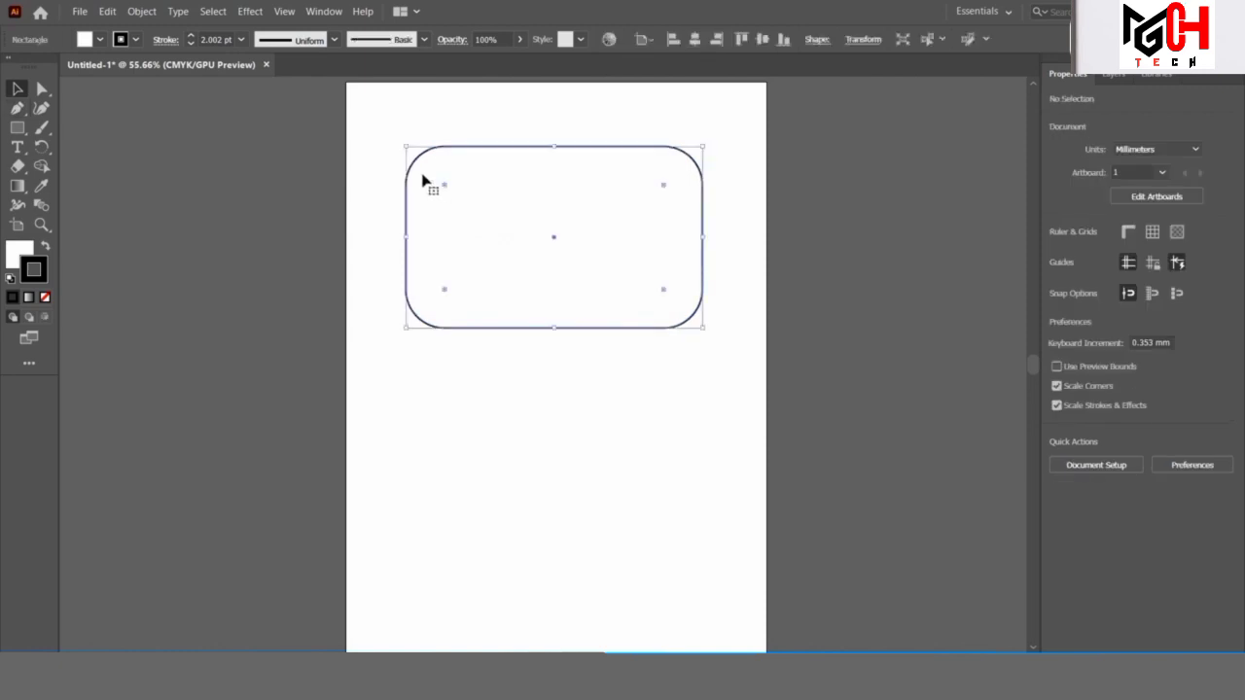
{"action": "left_click", "coordinate": [45, 93]}
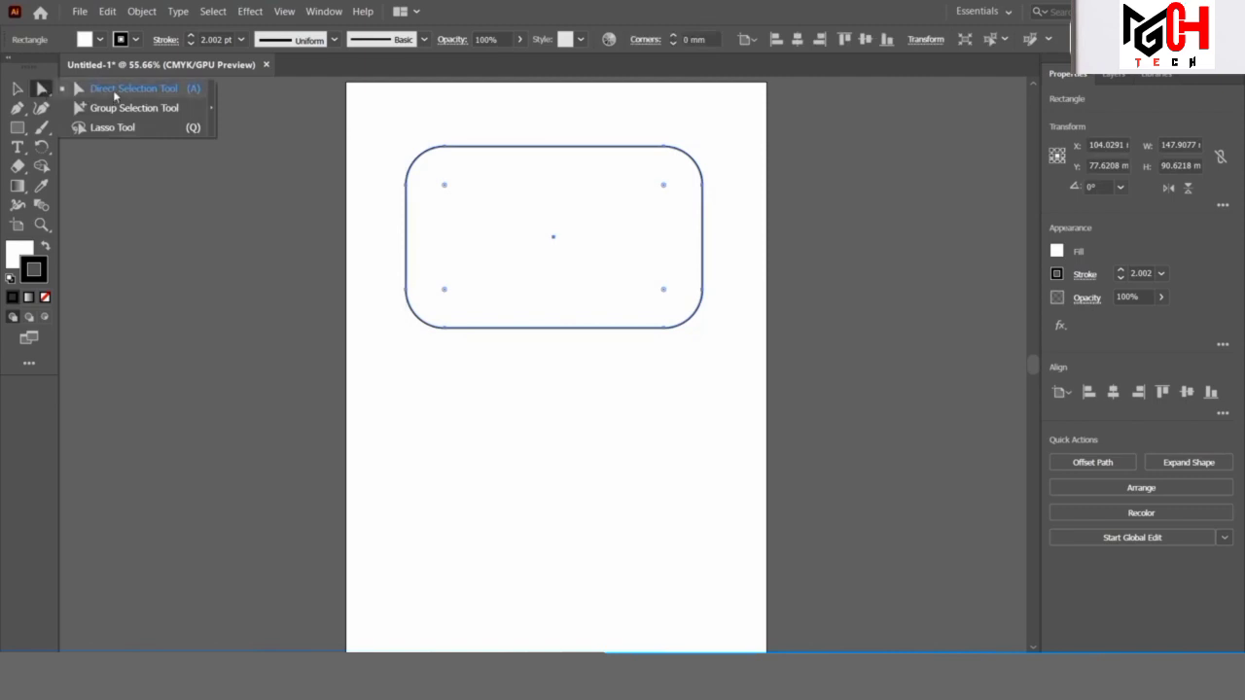
{"action": "left_click", "coordinate": [114, 94]}
{"action": "left_click", "coordinate": [471, 135]}
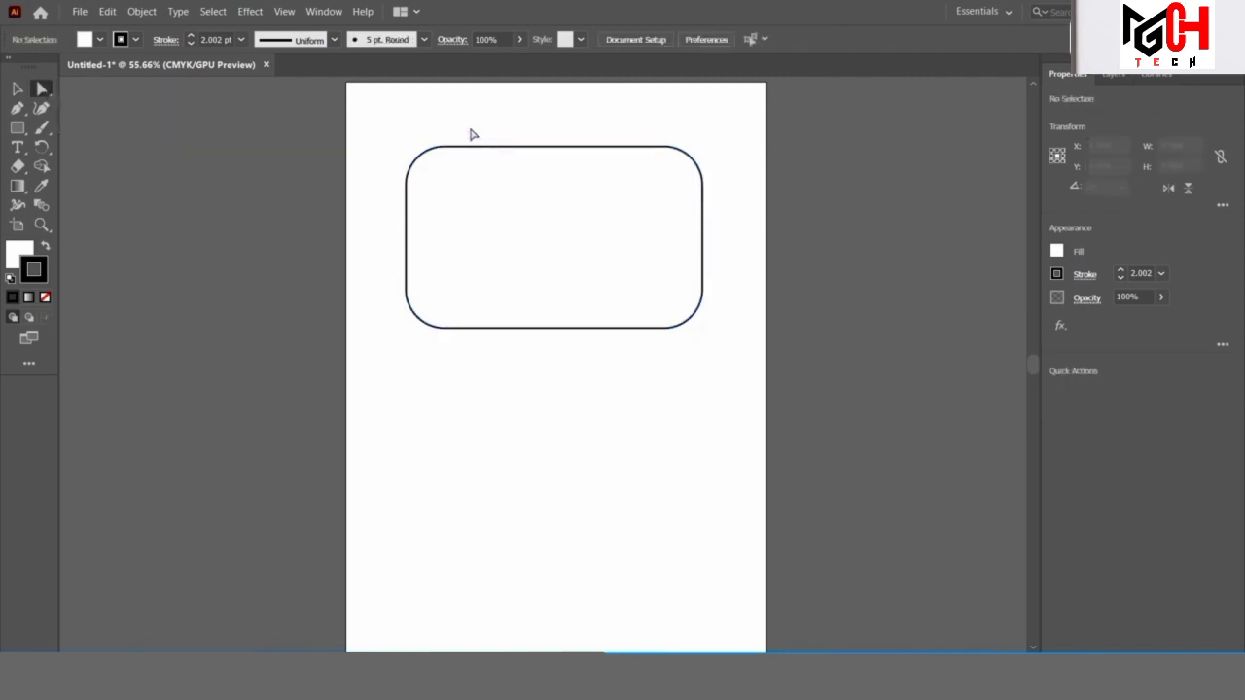
{"action": "left_click", "coordinate": [466, 147]}
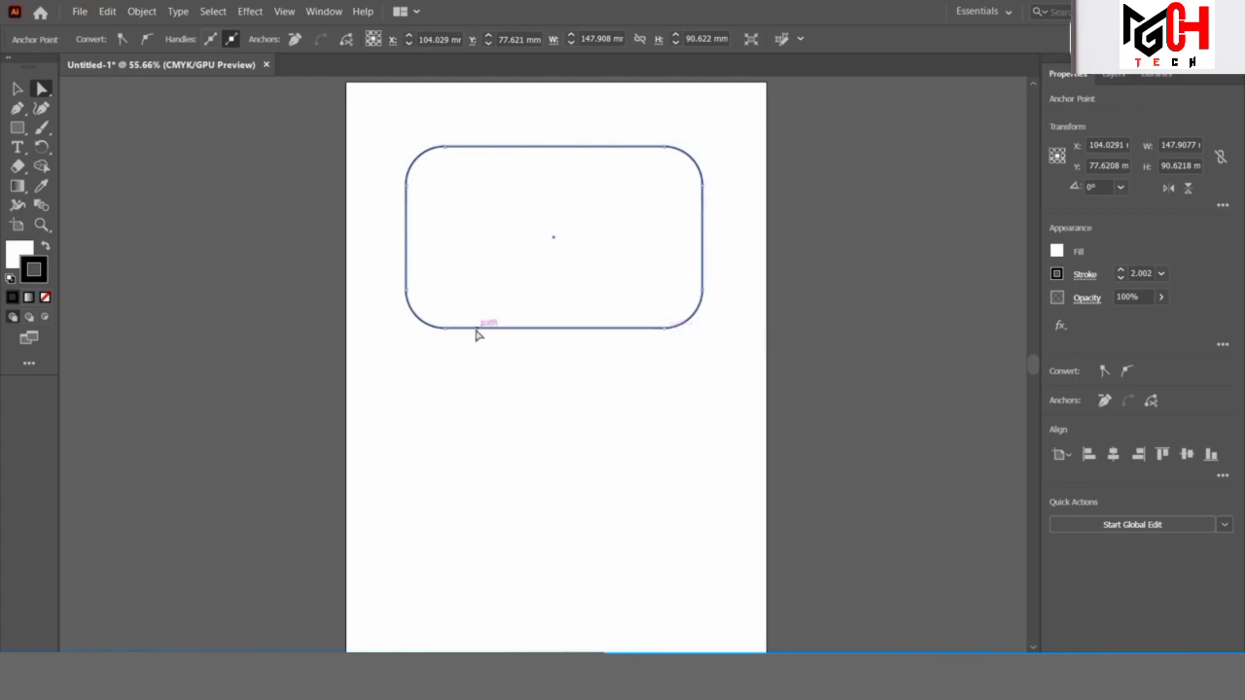
{"action": "left_click_drag", "start_coordinate": [397, 129], "coordinate": [732, 355]}
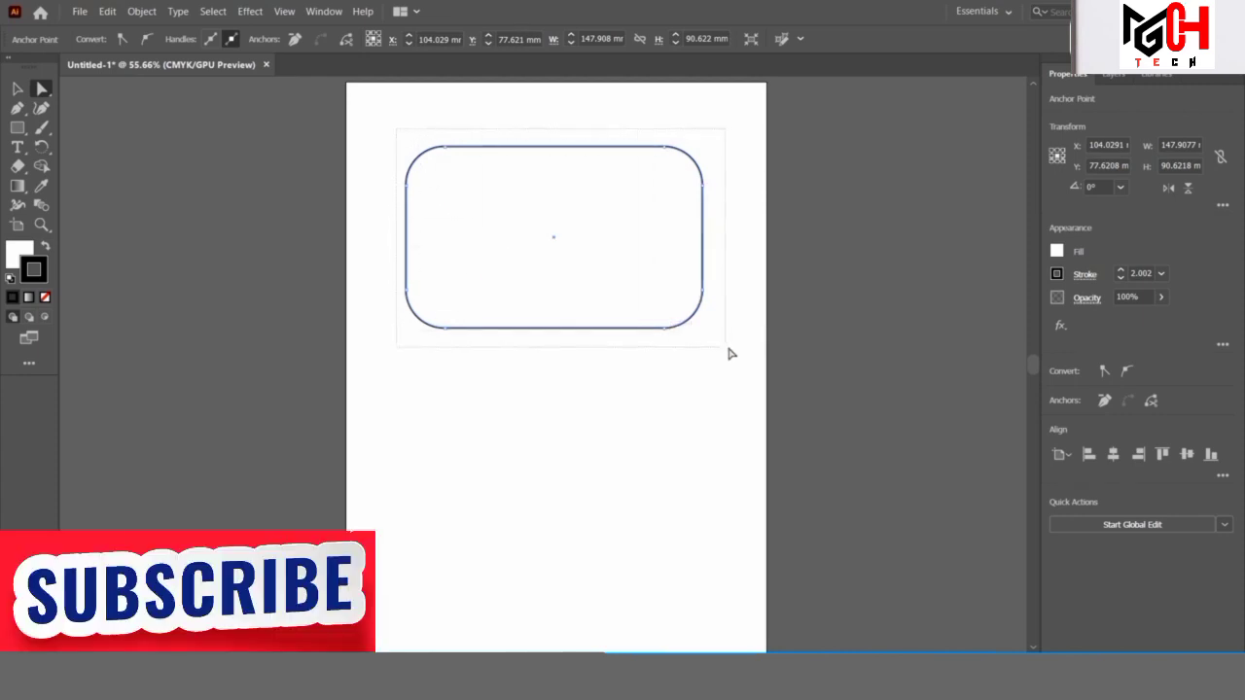
{"action": "left_click", "coordinate": [483, 132]}
{"action": "mouse_move", "coordinate": [446, 148]}
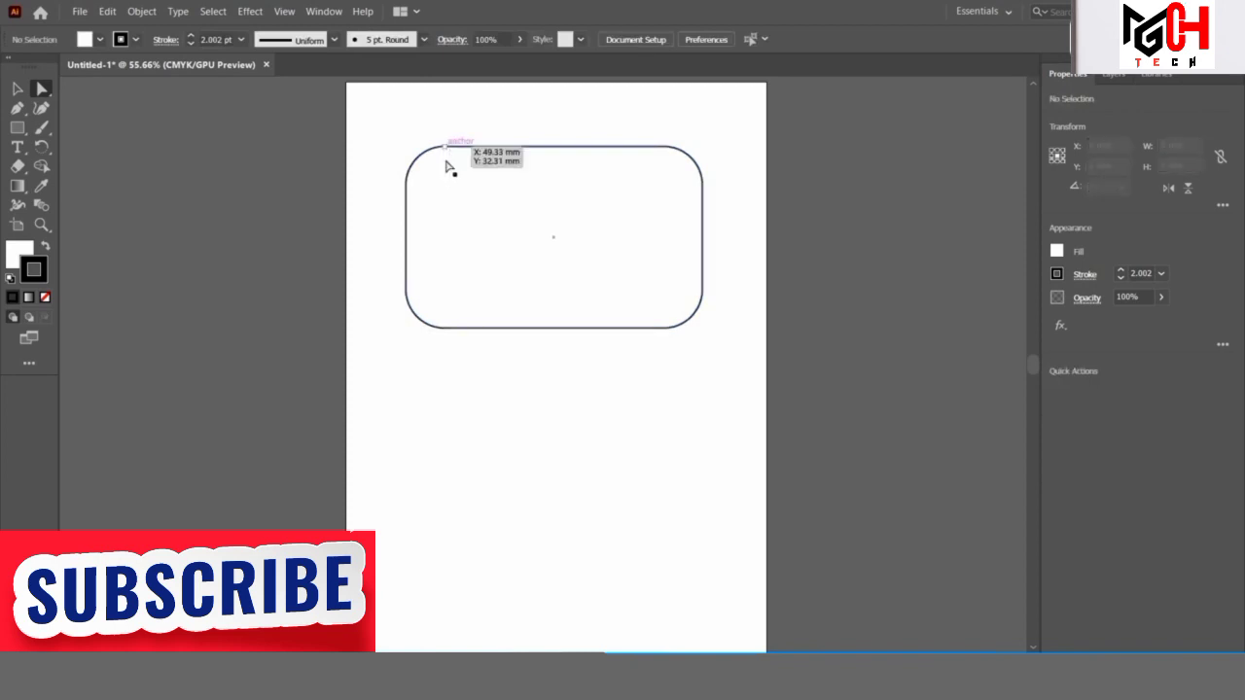
{"action": "left_click", "coordinate": [425, 164]}
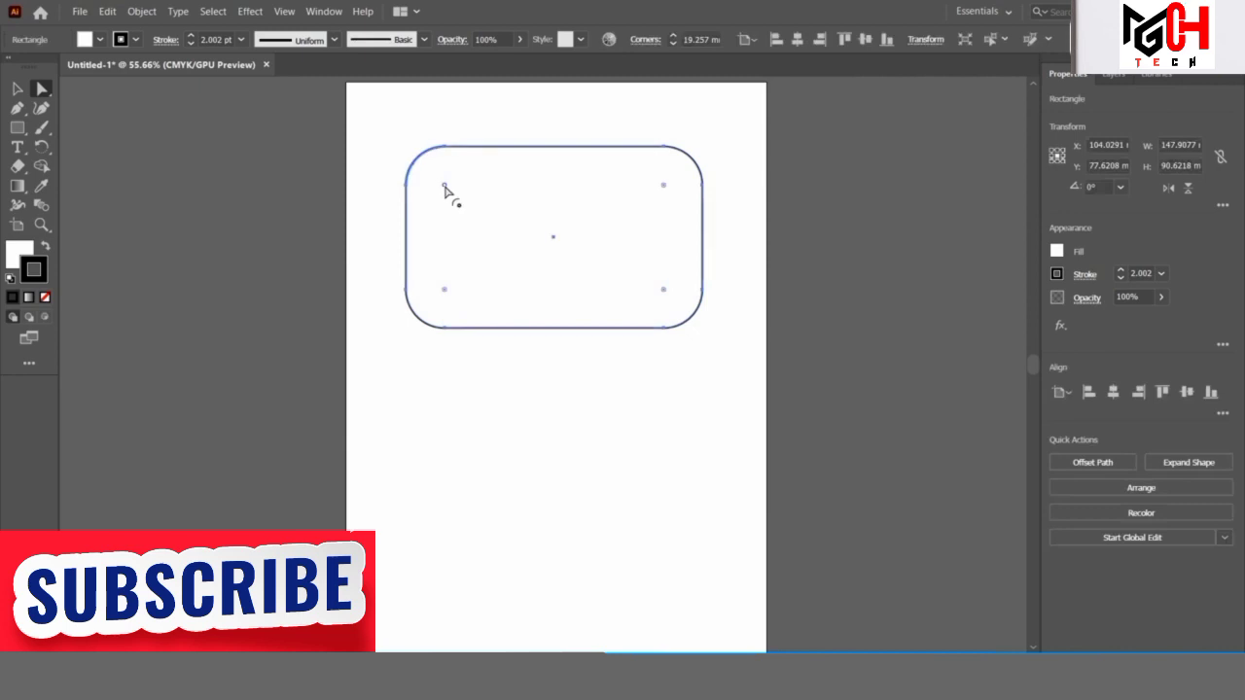
{"action": "mouse_move", "coordinate": [444, 188]}
{"action": "left_mouse_down"}
{"action": "mouse_move", "coordinate": [460, 198]}
{"action": "mouse_move", "coordinate": [388, 157]}
{"action": "mouse_move", "coordinate": [424, 165]}
{"action": "left_mouse_up"}
{"action": "left_click_drag", "start_coordinate": [663, 186], "coordinate": [590, 229]}
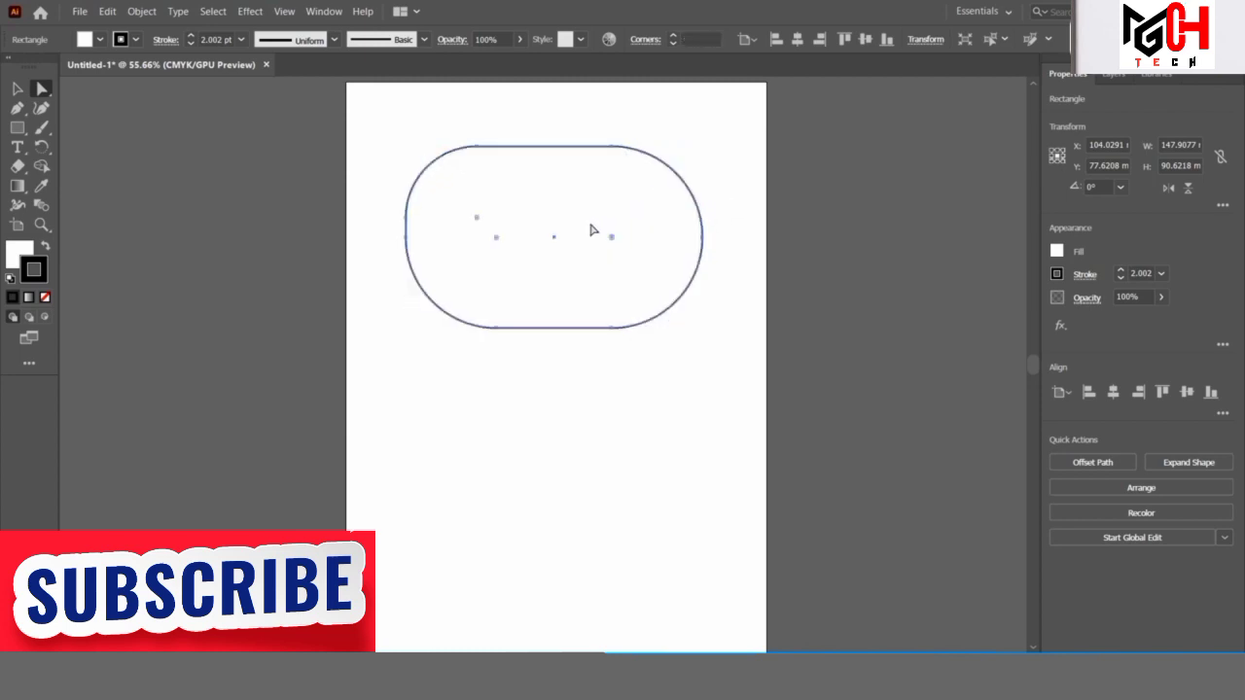
{"action": "key", "text": "ctrl+z"}
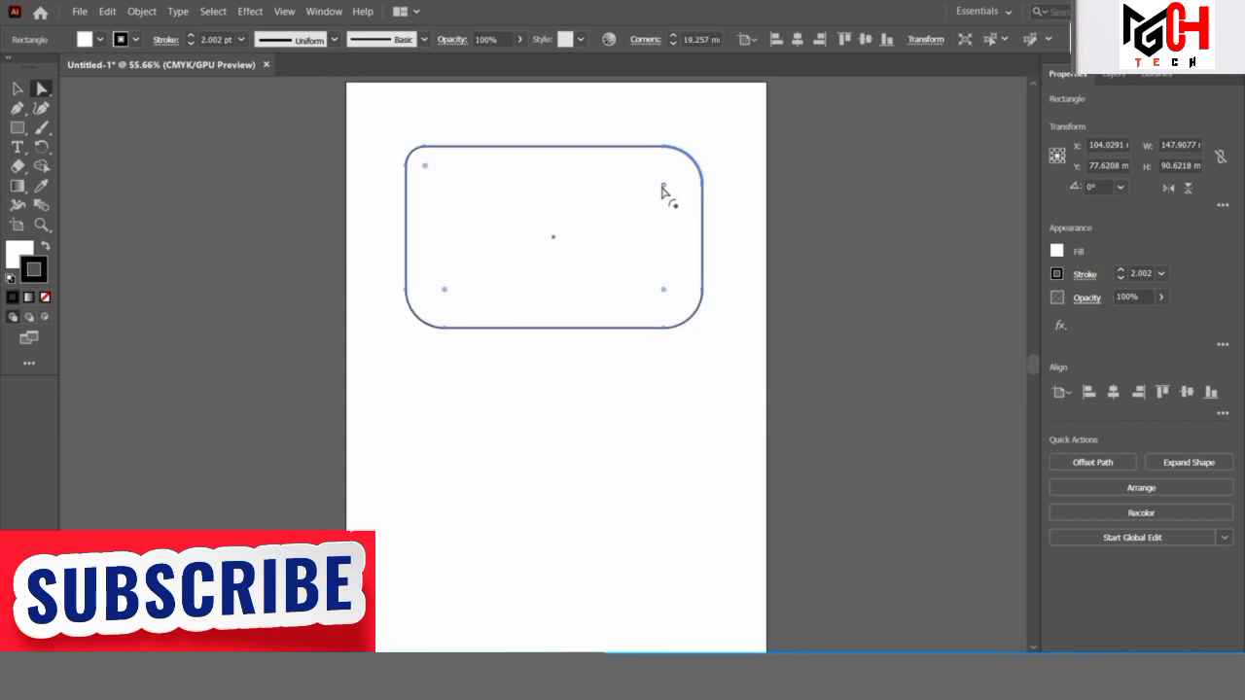
- Round the top-right and bottom-left corners to about 63.759 mm with Direct Selection
{"action": "left_click_drag", "start_coordinate": [661, 187], "coordinate": [528, 331]}
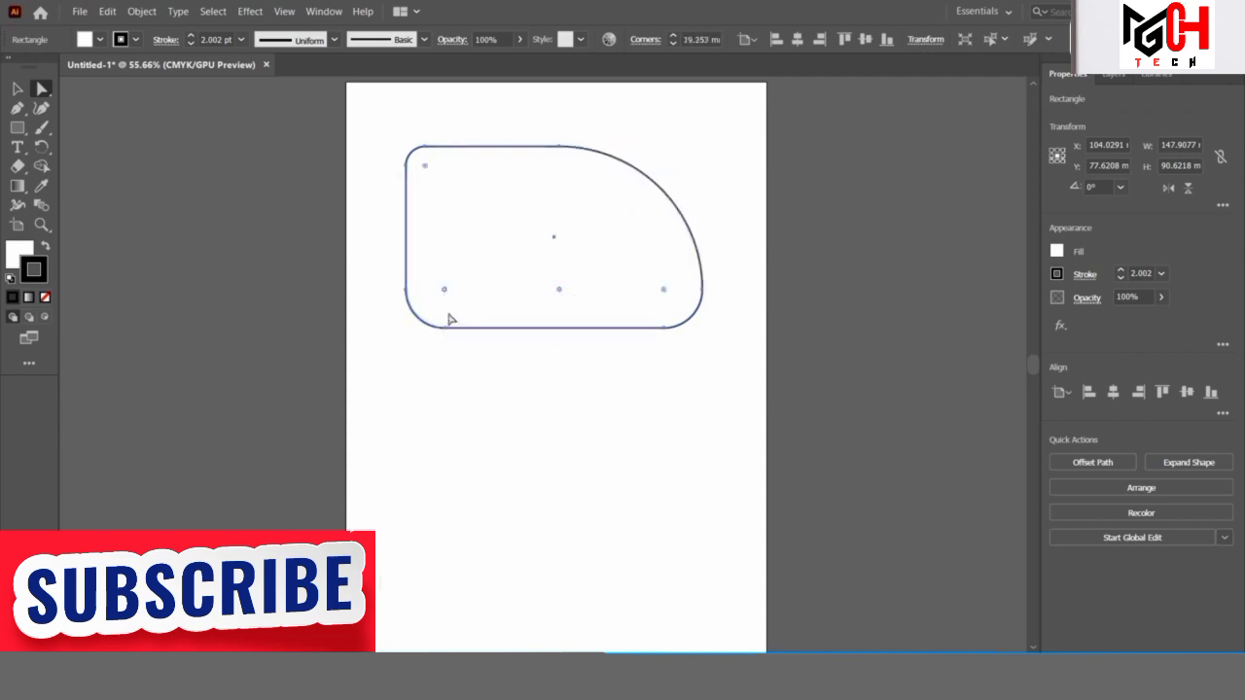
{"action": "left_click_drag", "start_coordinate": [445, 294], "coordinate": [453, 71]}
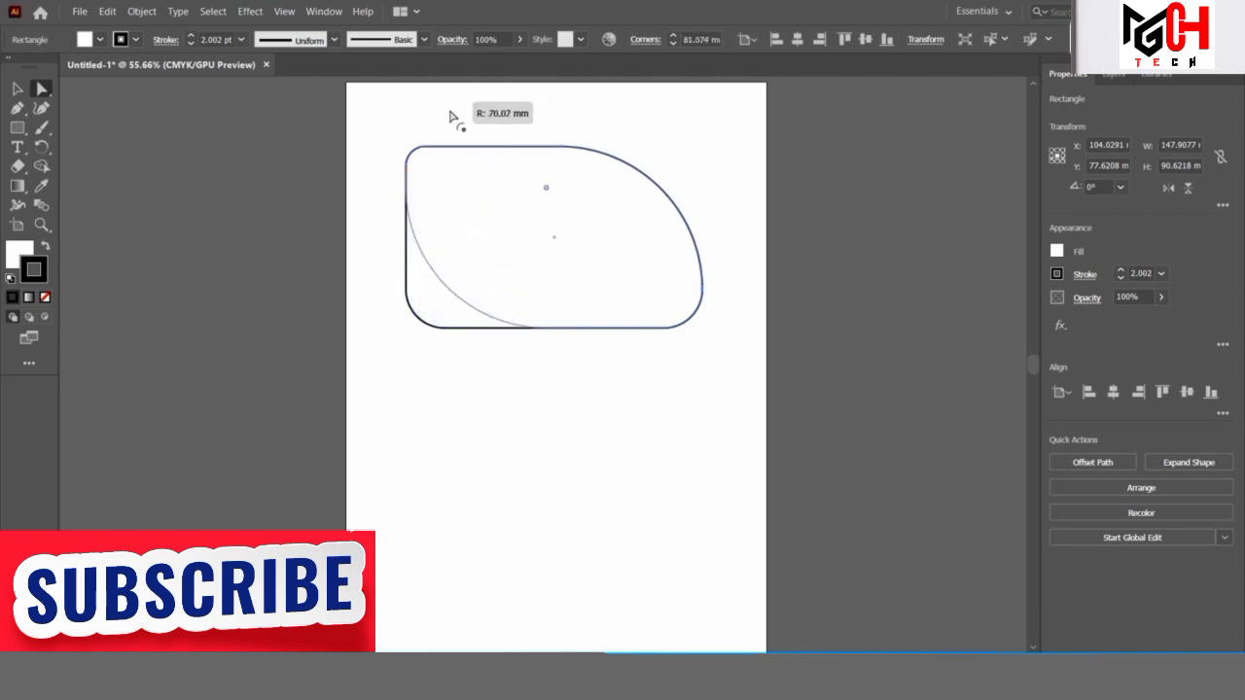
{"action": "left_click_drag", "start_coordinate": [454, 70], "coordinate": [450, 123]}
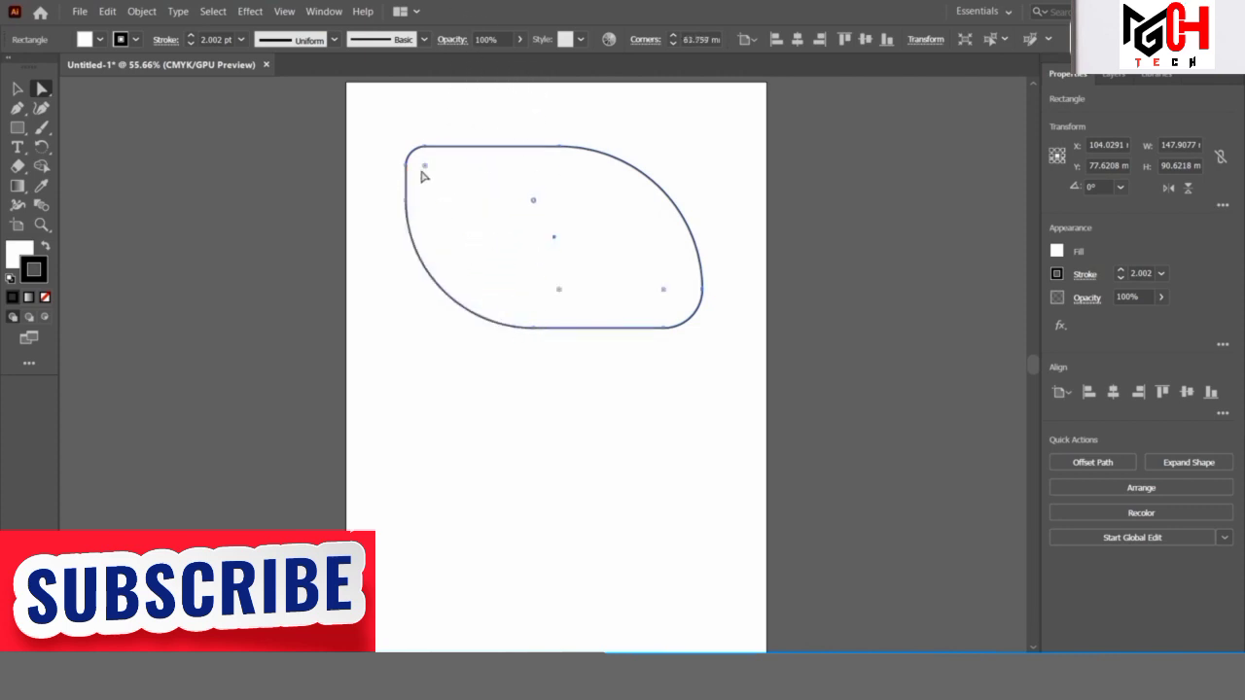
- Move the leaf shape higher and scale it down toward the lower left
{"action": "left_click", "coordinate": [17, 90]}
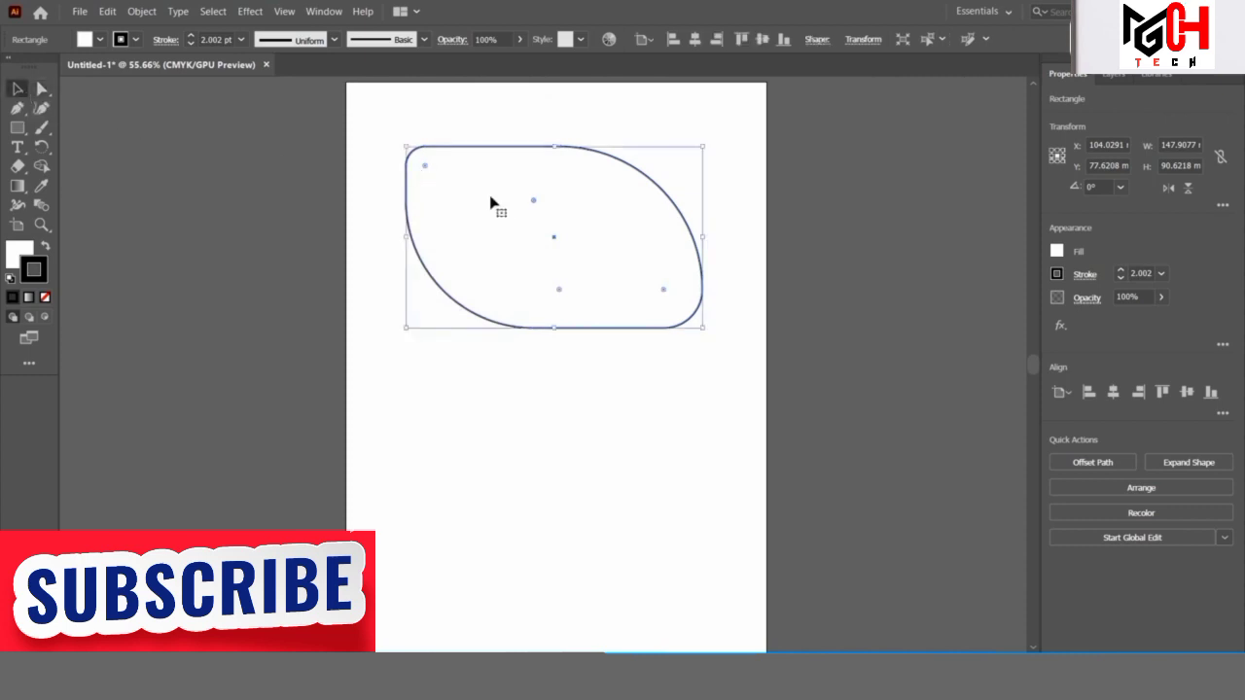
{"action": "left_click_drag", "start_coordinate": [528, 214], "coordinate": [521, 169]}
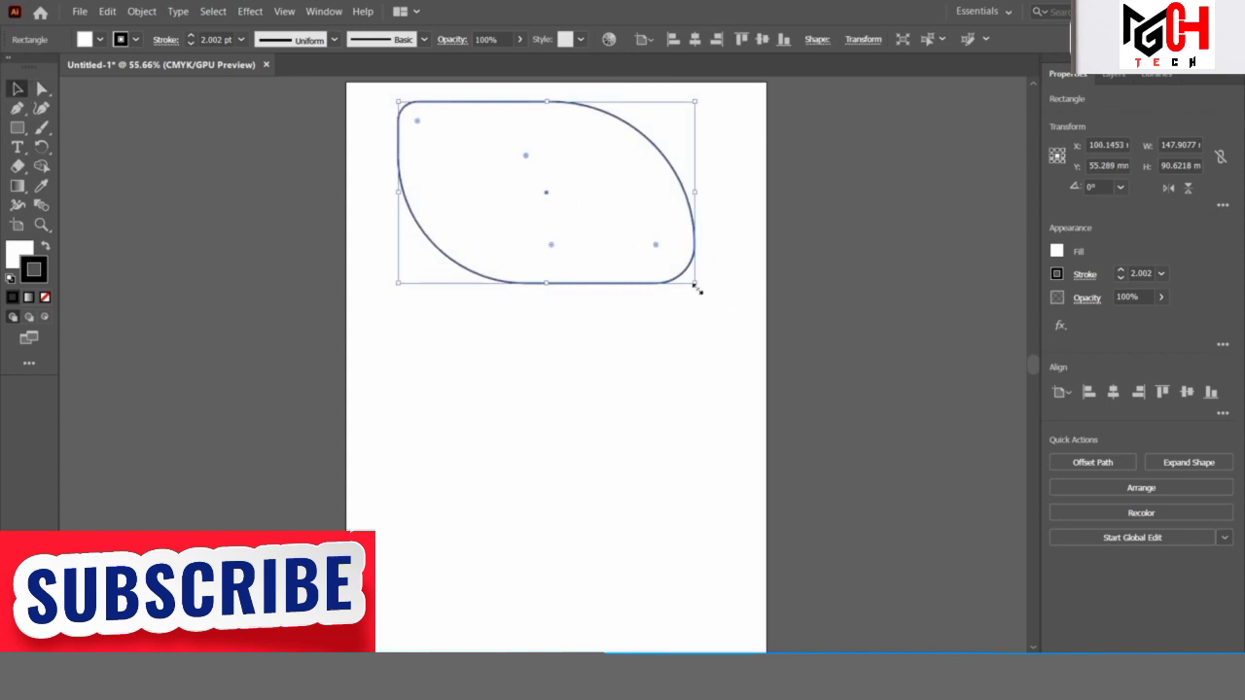
{"action": "left_click_drag", "start_coordinate": [695, 283], "coordinate": [642, 510]}
{"action": "left_click_drag", "start_coordinate": [649, 310], "coordinate": [750, 310]}
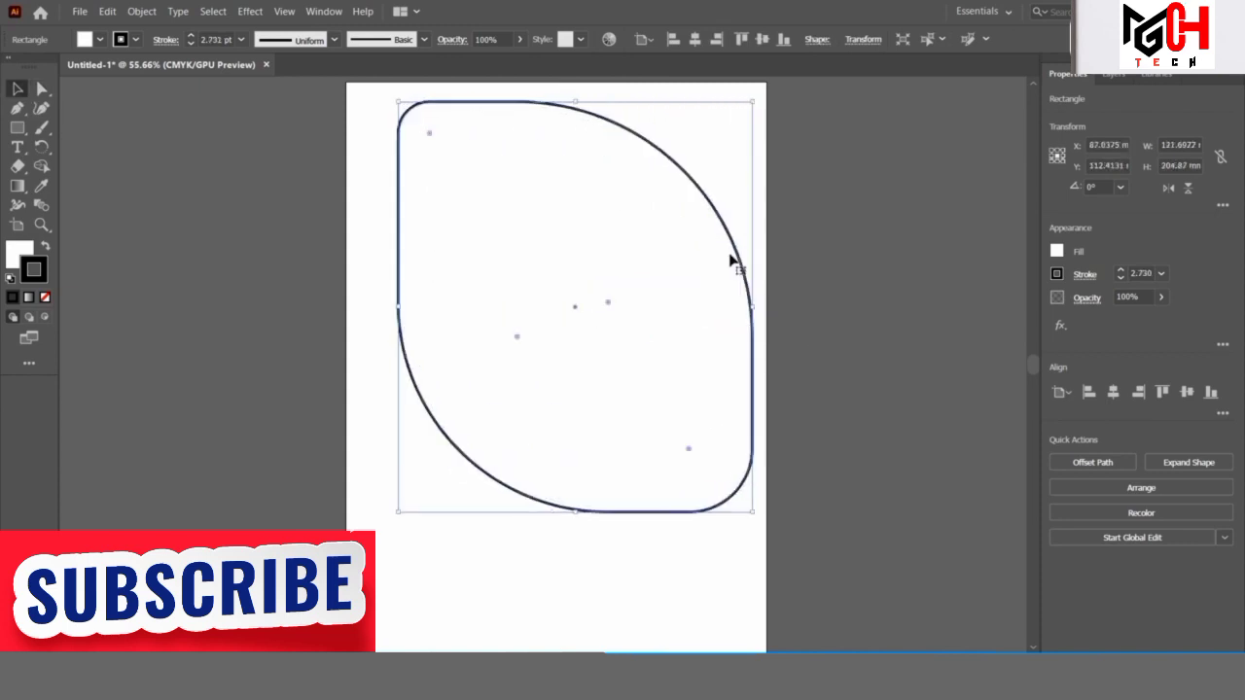
{"action": "left_click_drag", "start_coordinate": [756, 101], "coordinate": [572, 360]}
- Rotate the leaf slightly and move it to the artboard's upper left, then deselect it
{"action": "left_click_drag", "start_coordinate": [512, 442], "coordinate": [569, 286]}
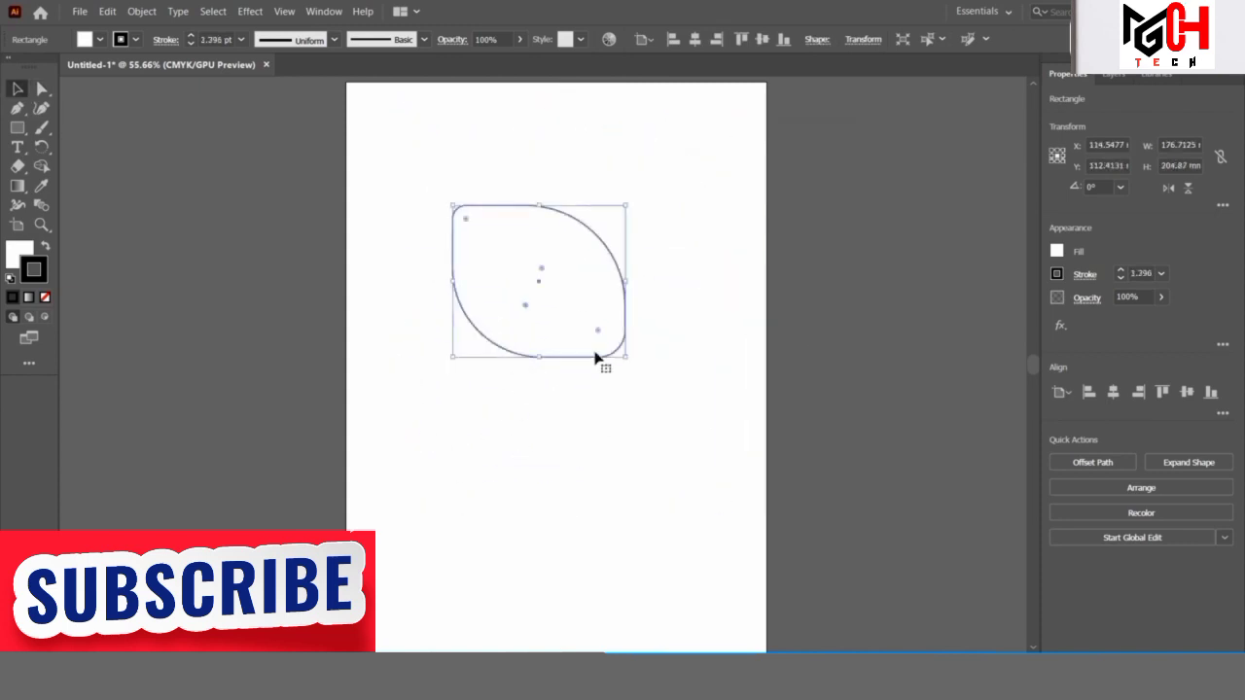
{"action": "mouse_move", "coordinate": [630, 356]}
{"action": "left_mouse_down"}
{"action": "mouse_move", "coordinate": [711, 345]}
{"action": "mouse_move", "coordinate": [622, 392]}
{"action": "mouse_move", "coordinate": [639, 360]}
{"action": "mouse_move", "coordinate": [651, 369]}
{"action": "left_mouse_up"}
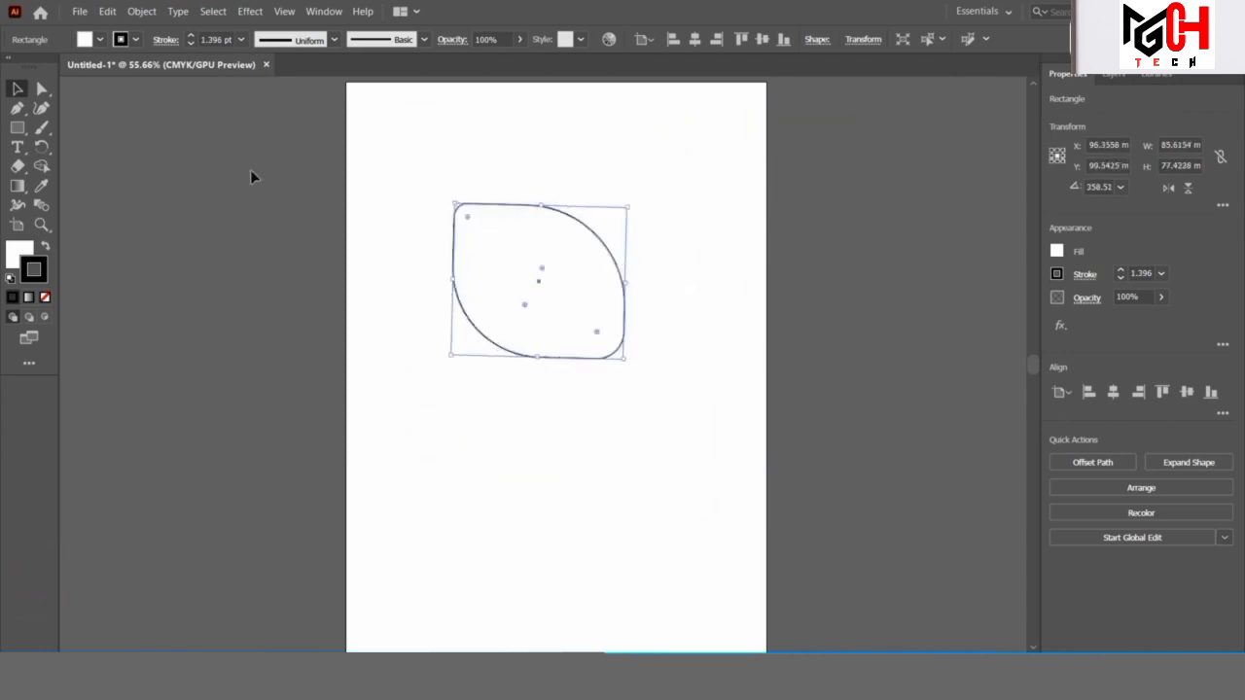
{"action": "left_click", "coordinate": [45, 91]}
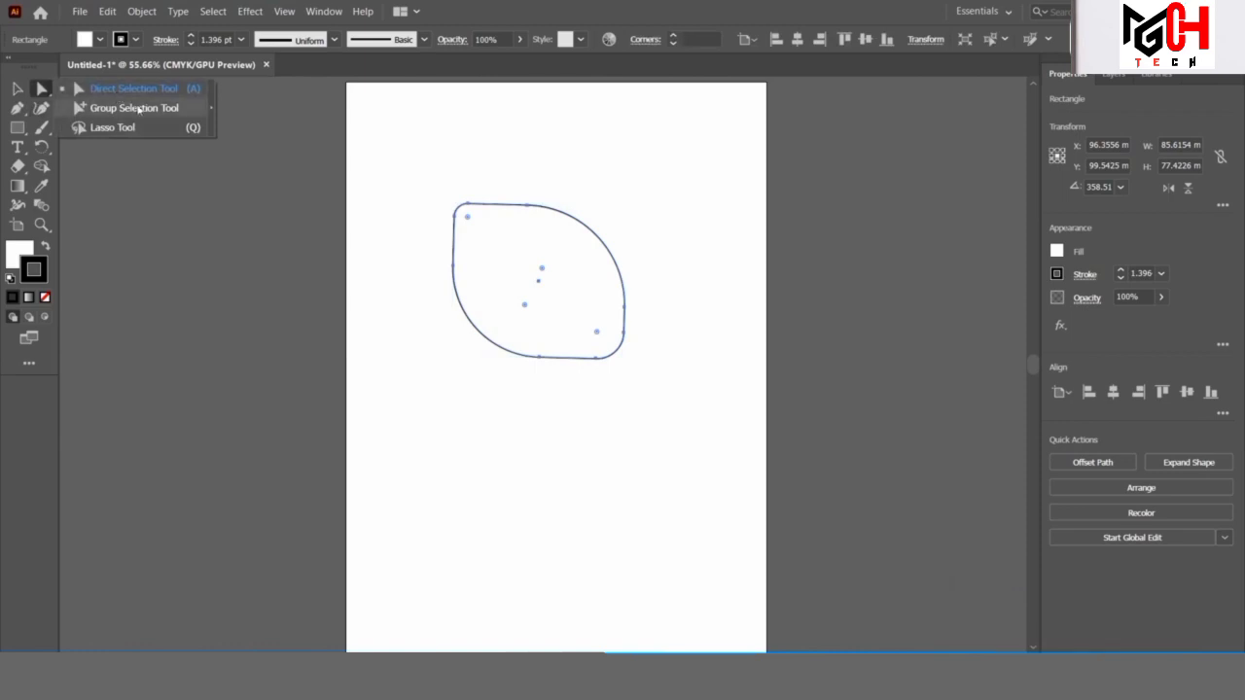
{"action": "left_click", "coordinate": [139, 109]}
{"action": "left_click", "coordinate": [17, 90]}
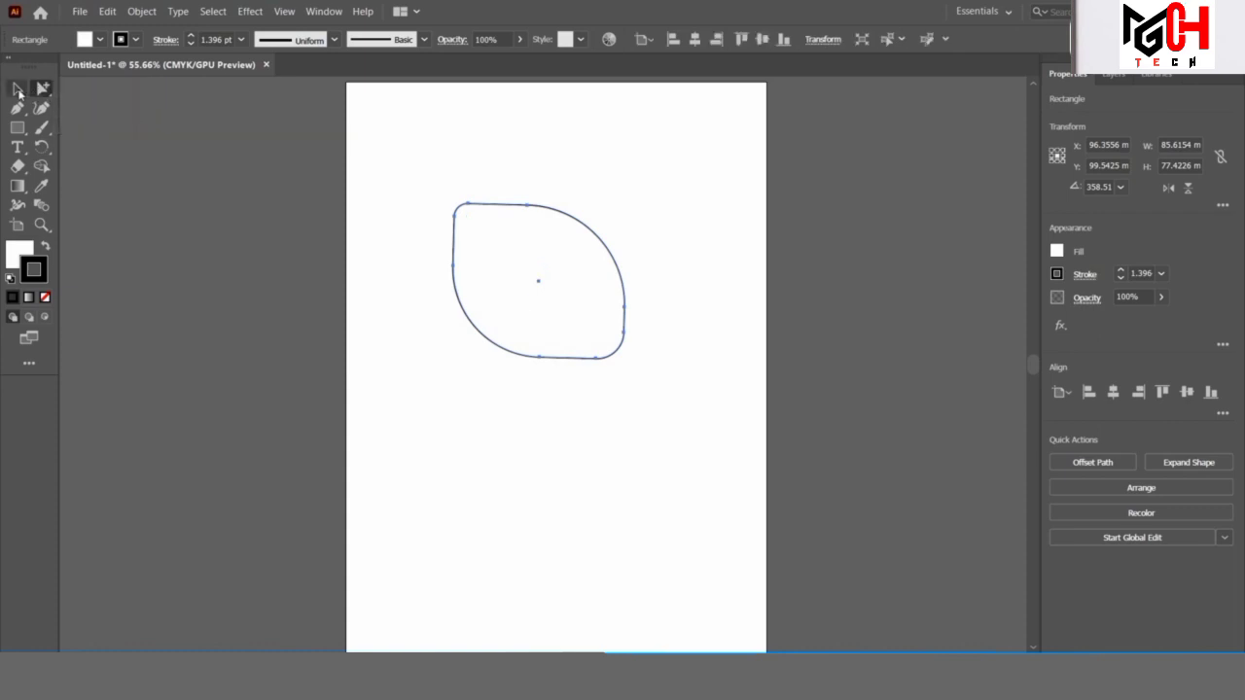
{"action": "left_click_drag", "start_coordinate": [518, 249], "coordinate": [447, 184]}
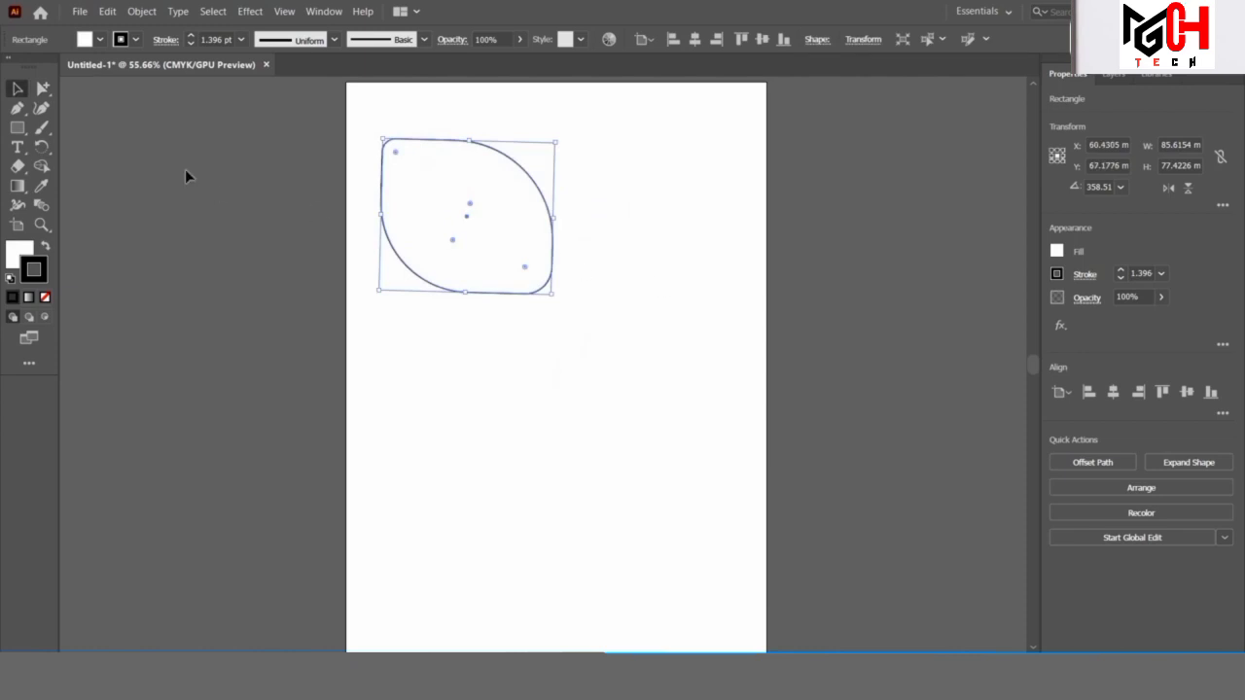
{"action": "left_click", "coordinate": [42, 88]}
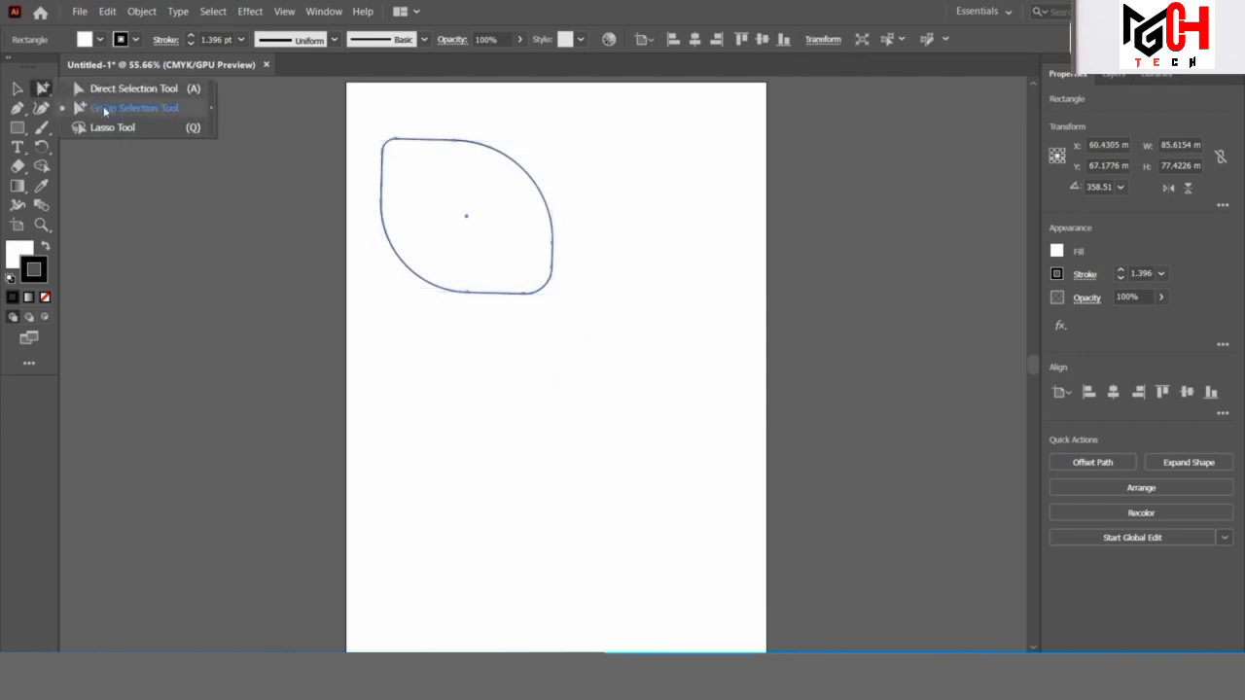
{"action": "left_click", "coordinate": [16, 89]}
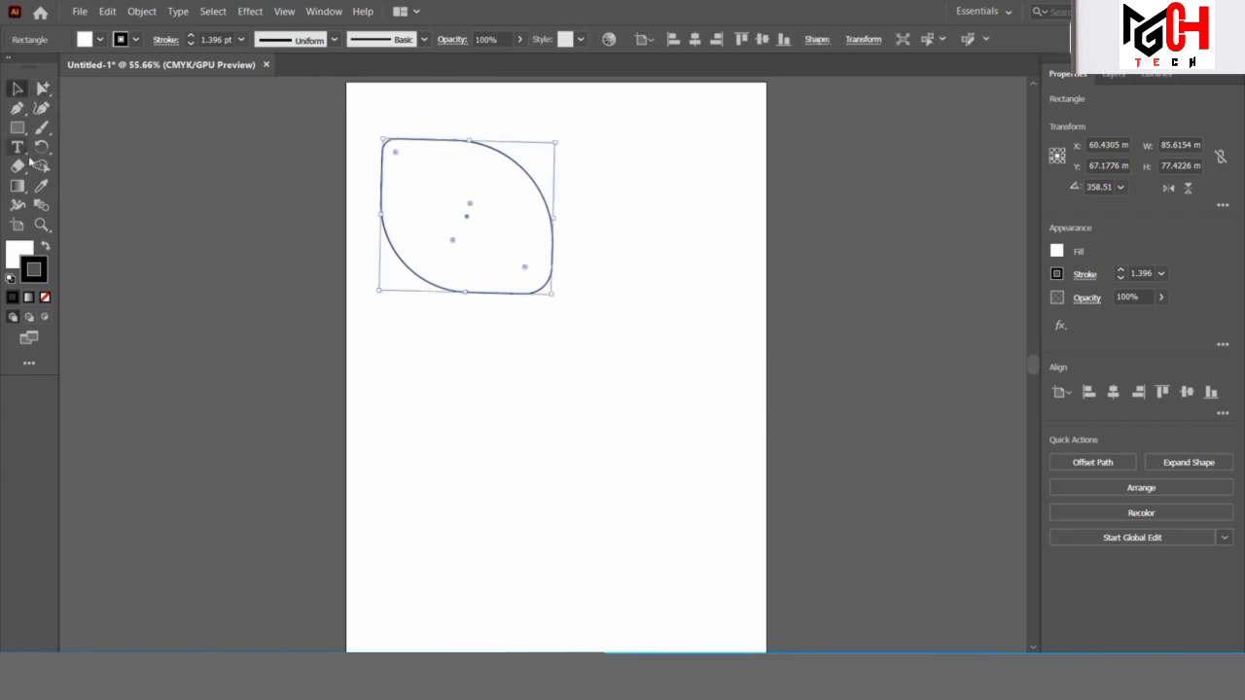
{"action": "left_click", "coordinate": [591, 236]}
- Draw four rectangles of varying sizes over the leaf
{"action": "key", "text": "m"}
{"action": "left_click_drag", "start_coordinate": [690, 153], "coordinate": [506, 241]}
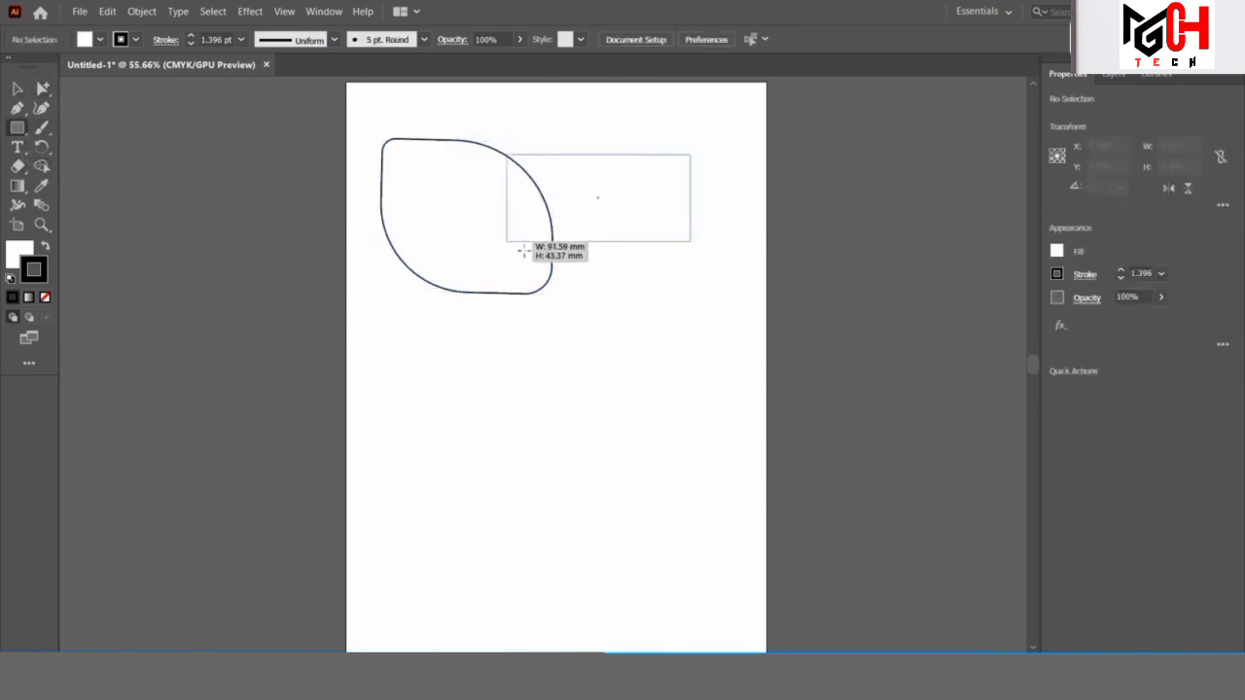
{"action": "left_click_drag", "start_coordinate": [610, 311], "coordinate": [480, 258]}
{"action": "left_click_drag", "start_coordinate": [388, 114], "coordinate": [506, 224]}
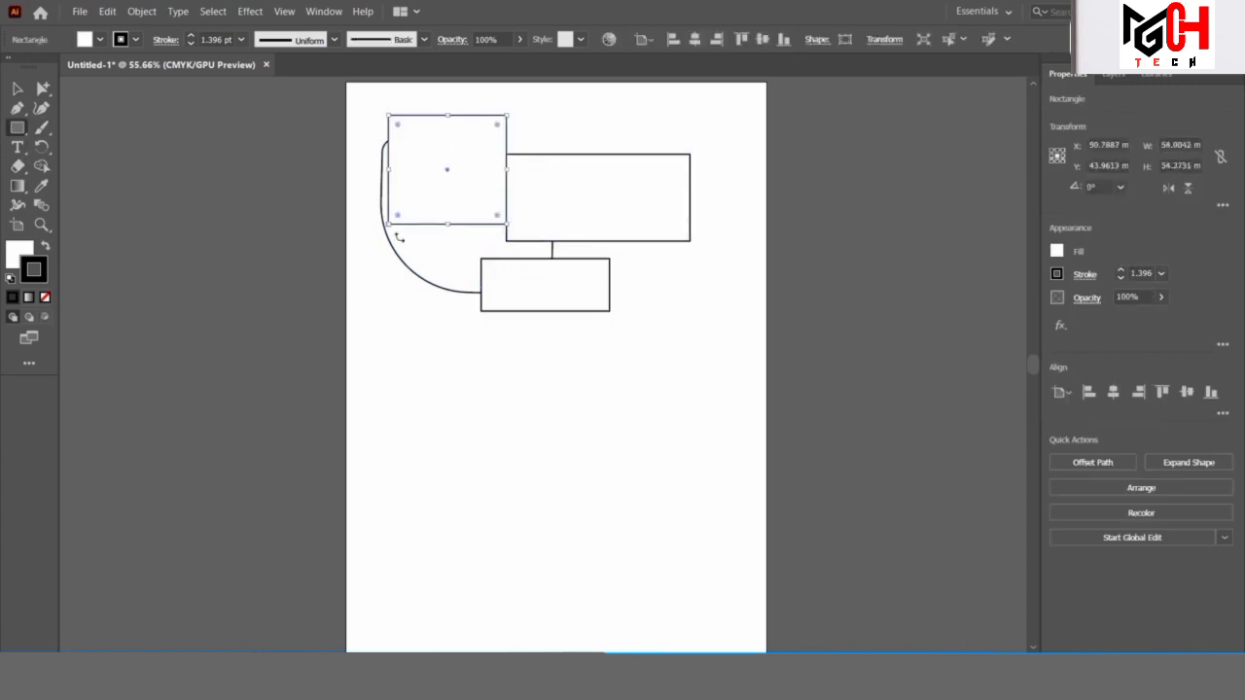
{"action": "left_click_drag", "start_coordinate": [430, 258], "coordinate": [392, 311]}
- Switch selection modes and marquee-select all the overlapping shapes together
{"action": "left_click", "coordinate": [17, 89]}
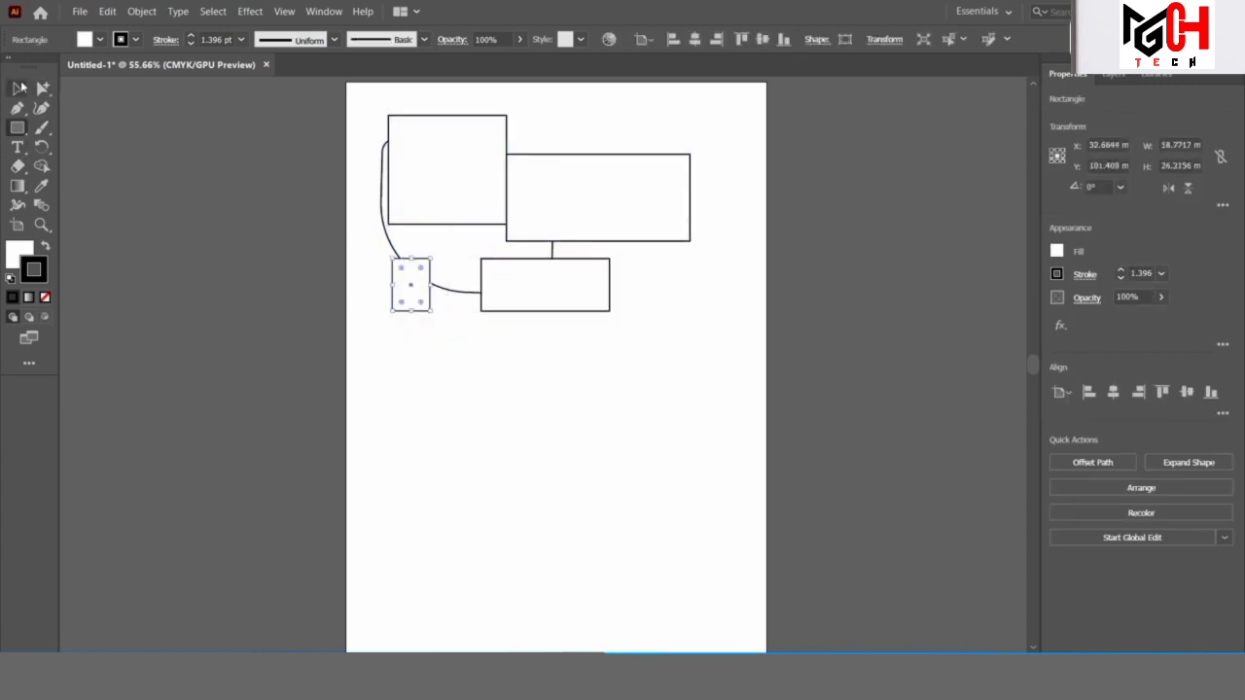
{"action": "left_click", "coordinate": [497, 423]}
{"action": "key", "text": "ctrl+a"}
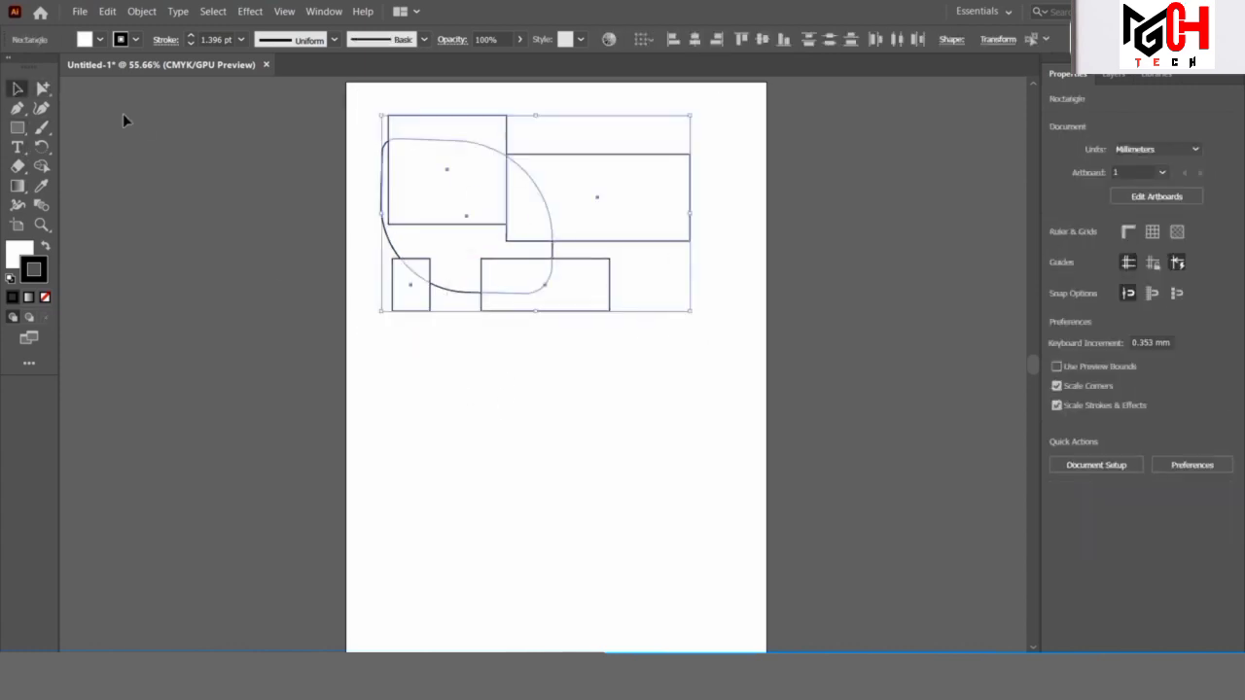
{"action": "left_click", "coordinate": [123, 113]}
{"action": "left_click", "coordinate": [42, 89]}
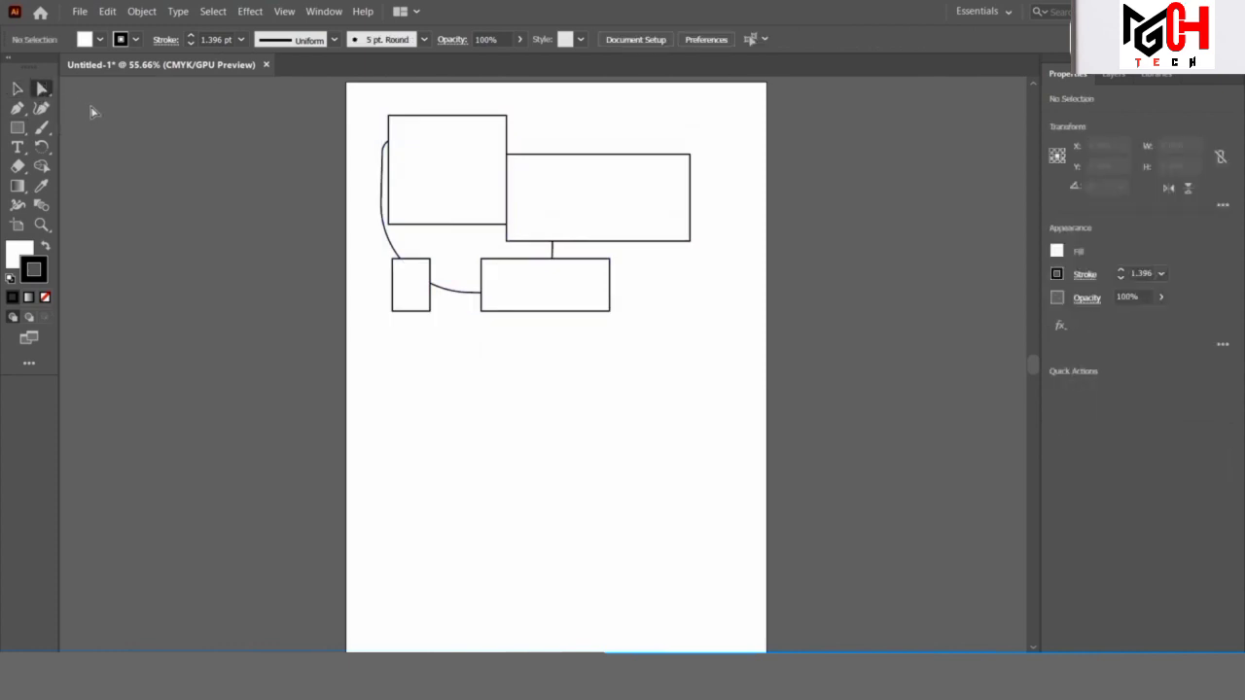
{"action": "left_click", "coordinate": [48, 92]}
{"action": "left_click", "coordinate": [133, 89]}
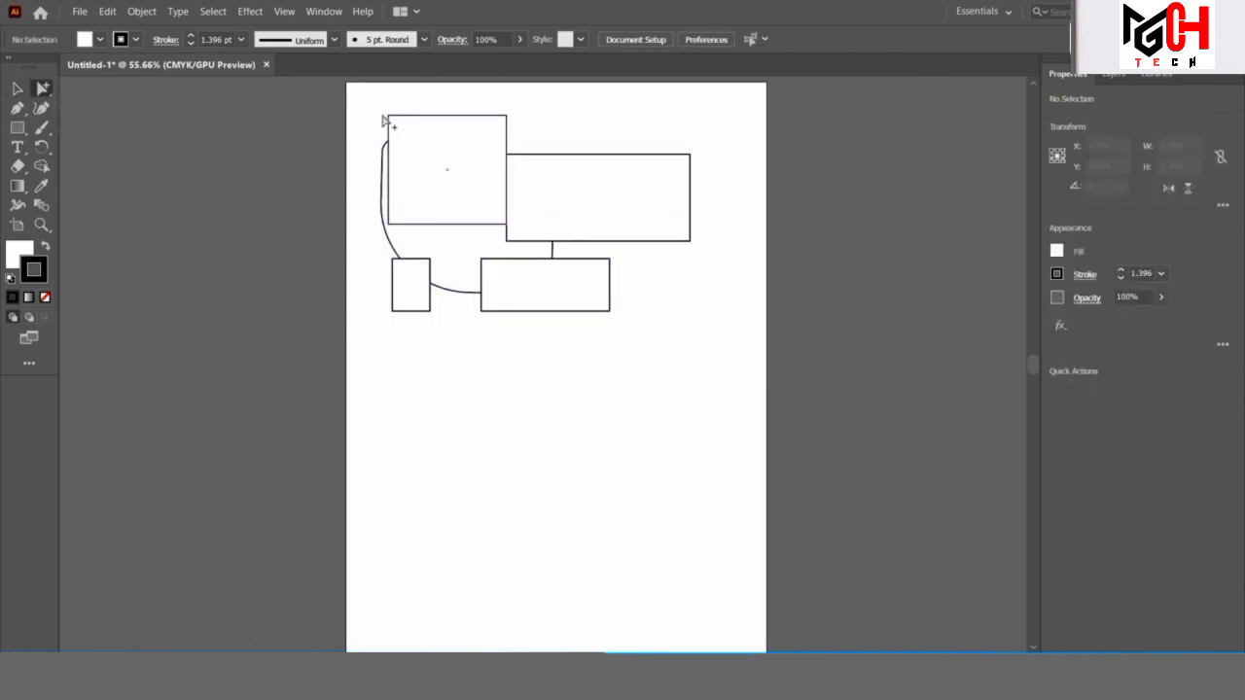
{"action": "left_click", "coordinate": [403, 134]}
{"action": "left_click_drag", "start_coordinate": [371, 111], "coordinate": [691, 322]}
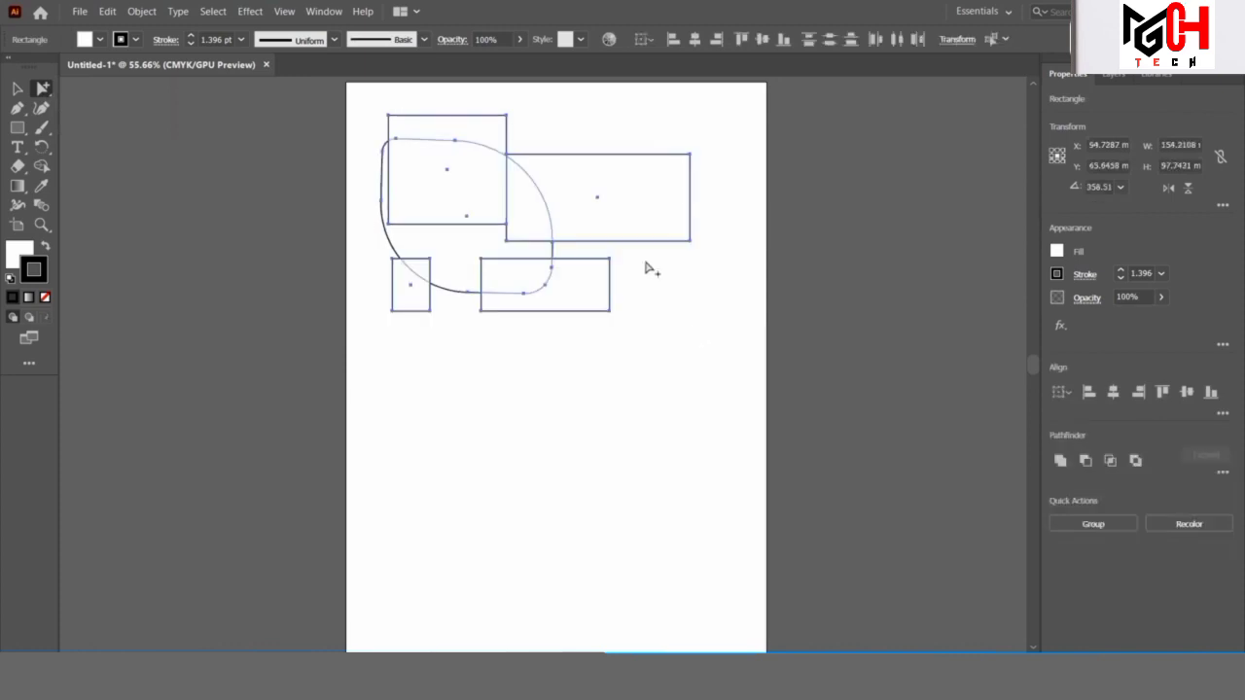
{"action": "mouse_move", "coordinate": [363, 92]}
{"action": "left_mouse_down"}
{"action": "mouse_move", "coordinate": [600, 294]}
{"action": "mouse_move", "coordinate": [744, 346]}
{"action": "left_mouse_up"}
- Drag the selected shapes around, settling them near the artboard's top-left
{"action": "left_click_drag", "start_coordinate": [691, 248], "coordinate": [672, 244]}
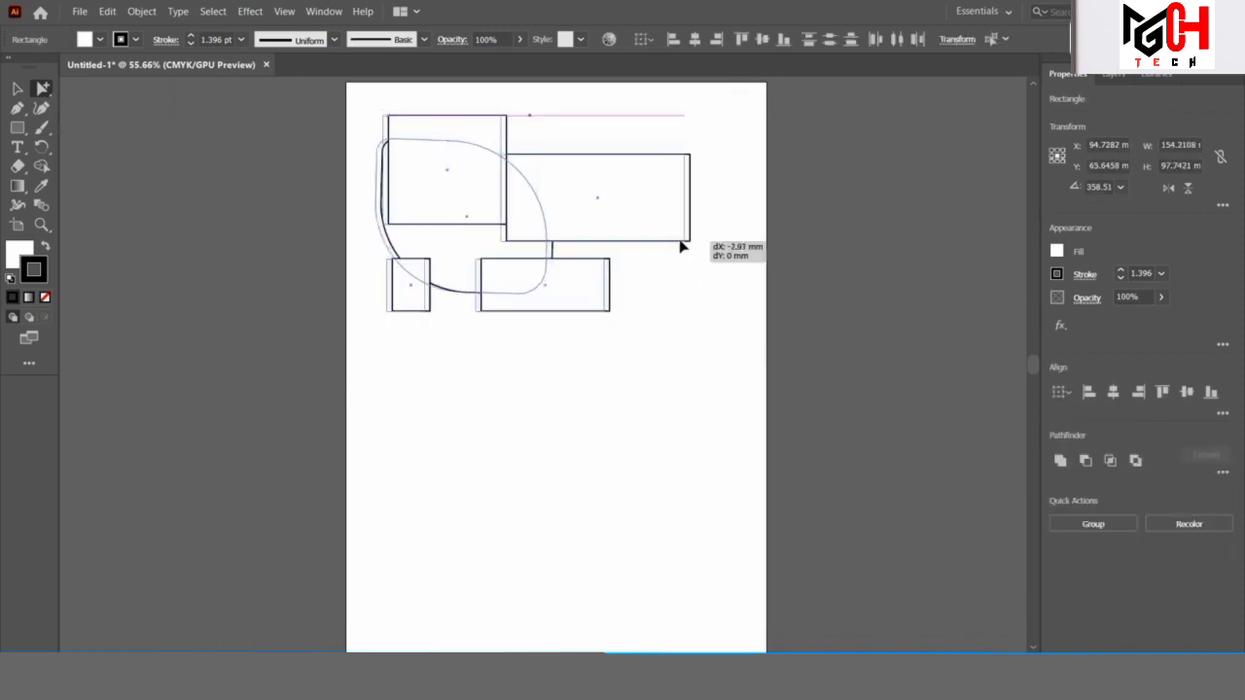
{"action": "left_click_drag", "start_coordinate": [591, 311], "coordinate": [662, 408]}
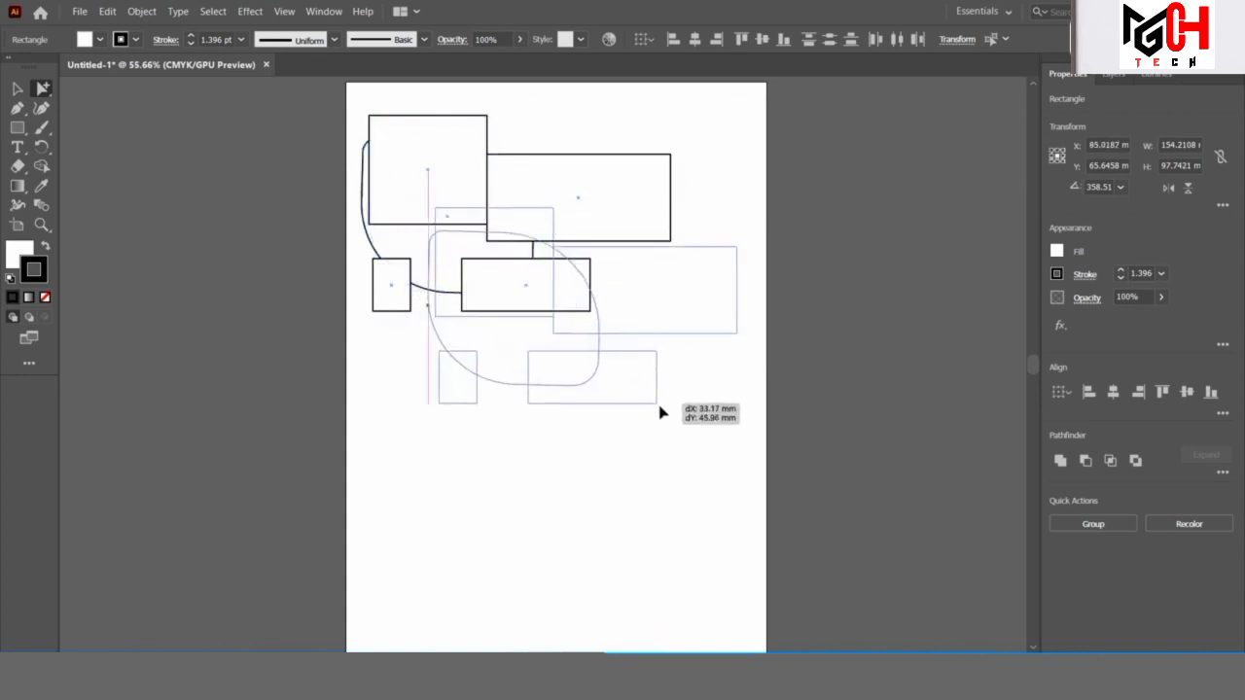
{"action": "left_click_drag", "start_coordinate": [498, 275], "coordinate": [455, 184]}
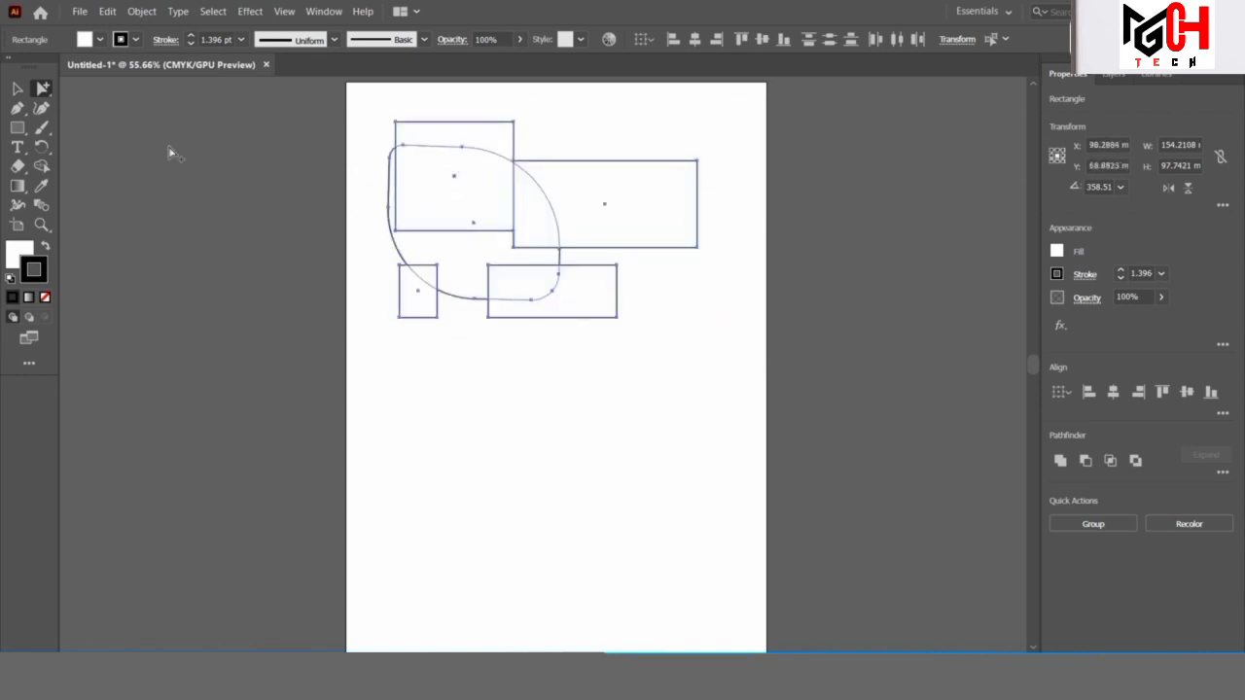
{"action": "left_click", "coordinate": [18, 89]}
{"action": "left_click_drag", "start_coordinate": [42, 89], "coordinate": [100, 136]}
- Lasso-select the curved connector's anchors and add the top two rectangles to the selection
{"action": "key", "text": "v"}
{"action": "left_click", "coordinate": [459, 413]}
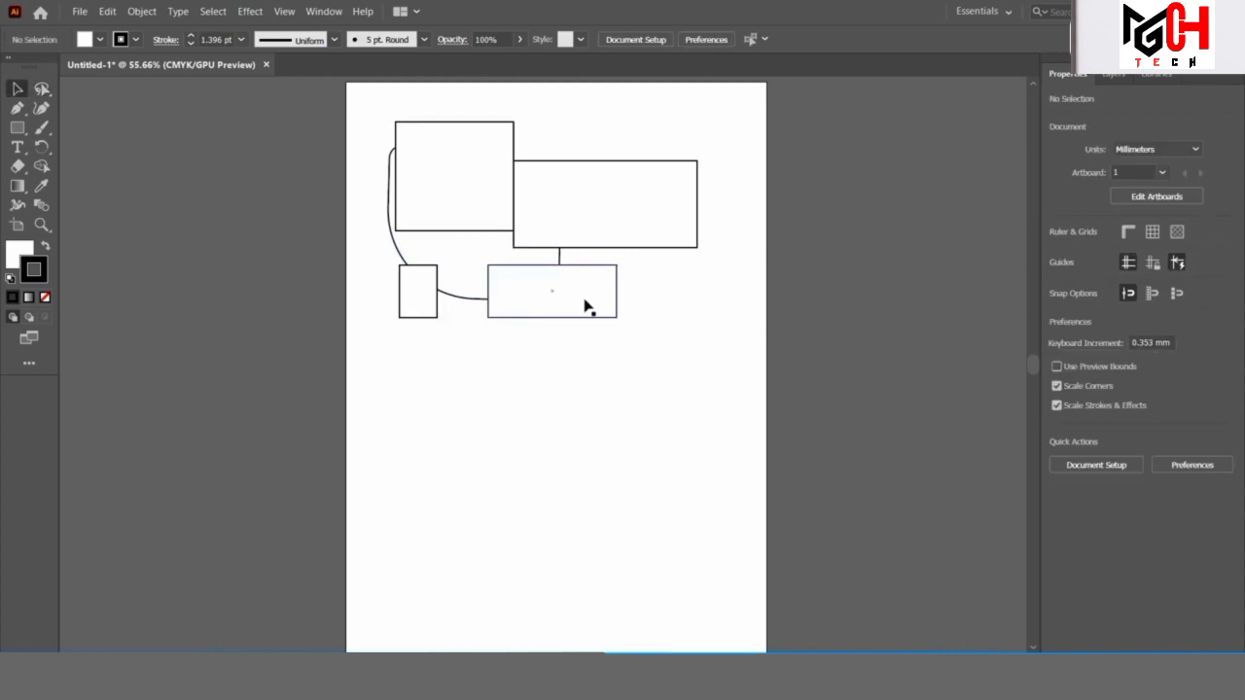
{"action": "left_click", "coordinate": [44, 90]}
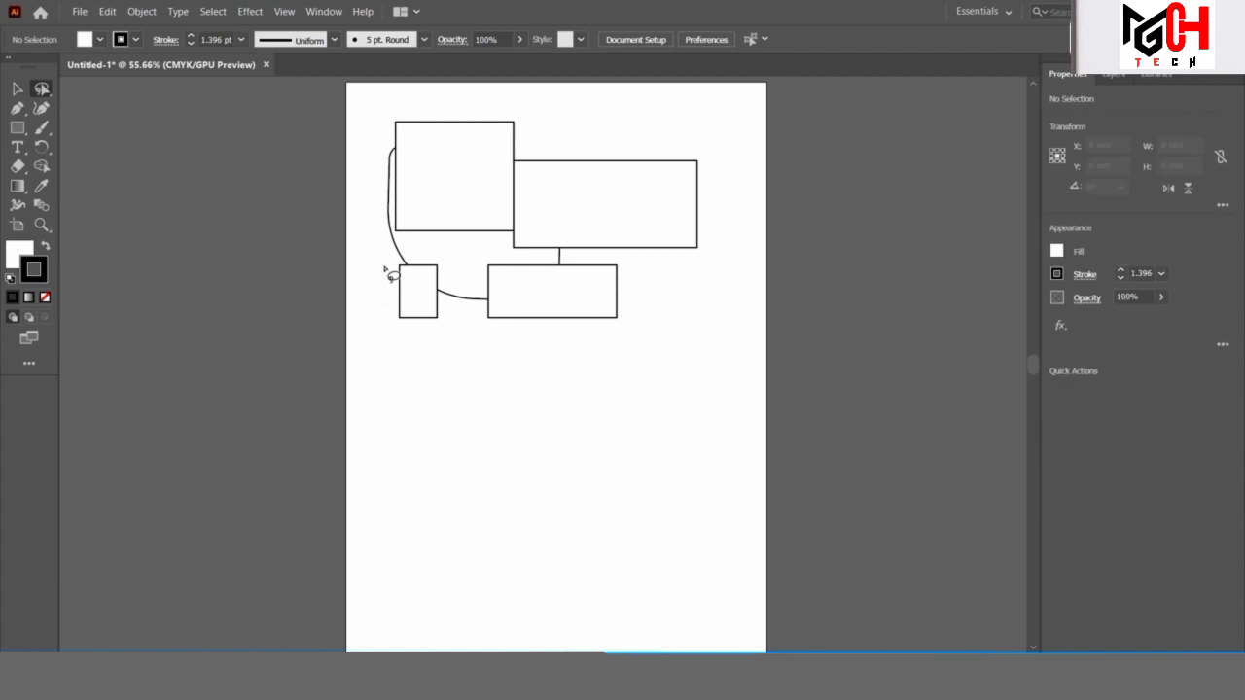
{"action": "left_click_drag", "start_coordinate": [392, 276], "coordinate": [417, 234]}
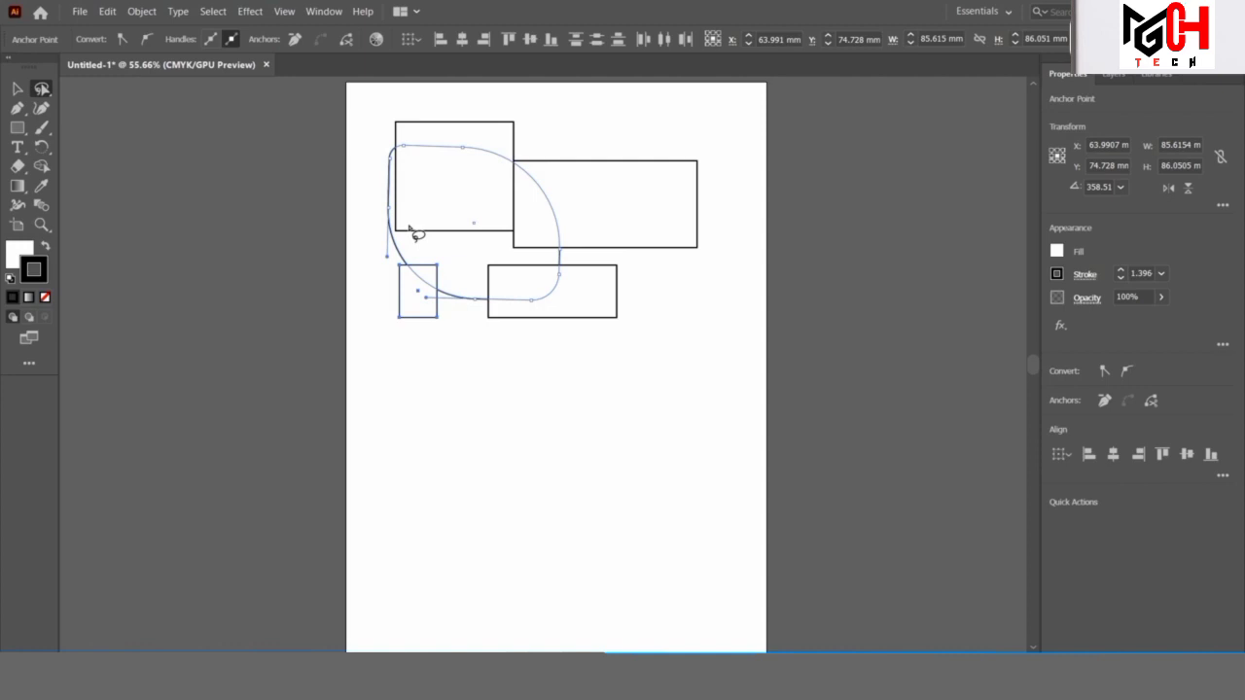
{"action": "left_click", "coordinate": [559, 251]}
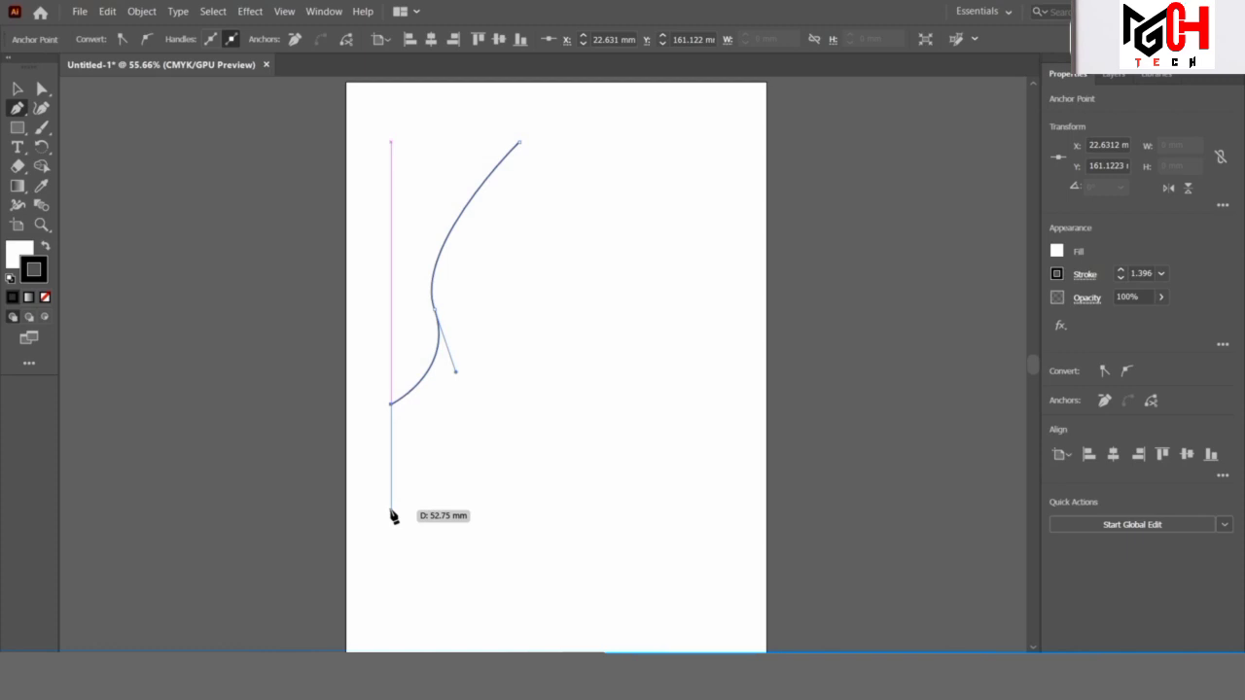
- Add bottom corner points to the wavy-edged path and close it at its top
{"action": "left_click", "coordinate": [391, 516]}
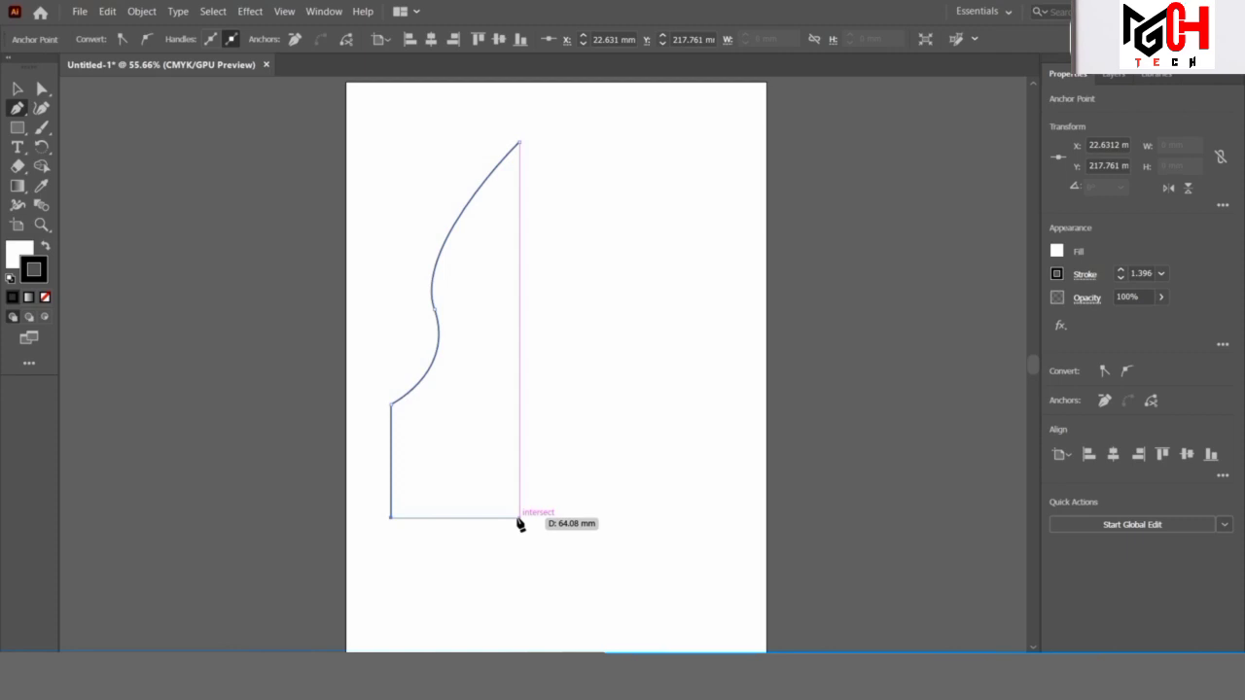
{"action": "left_click", "coordinate": [519, 517]}
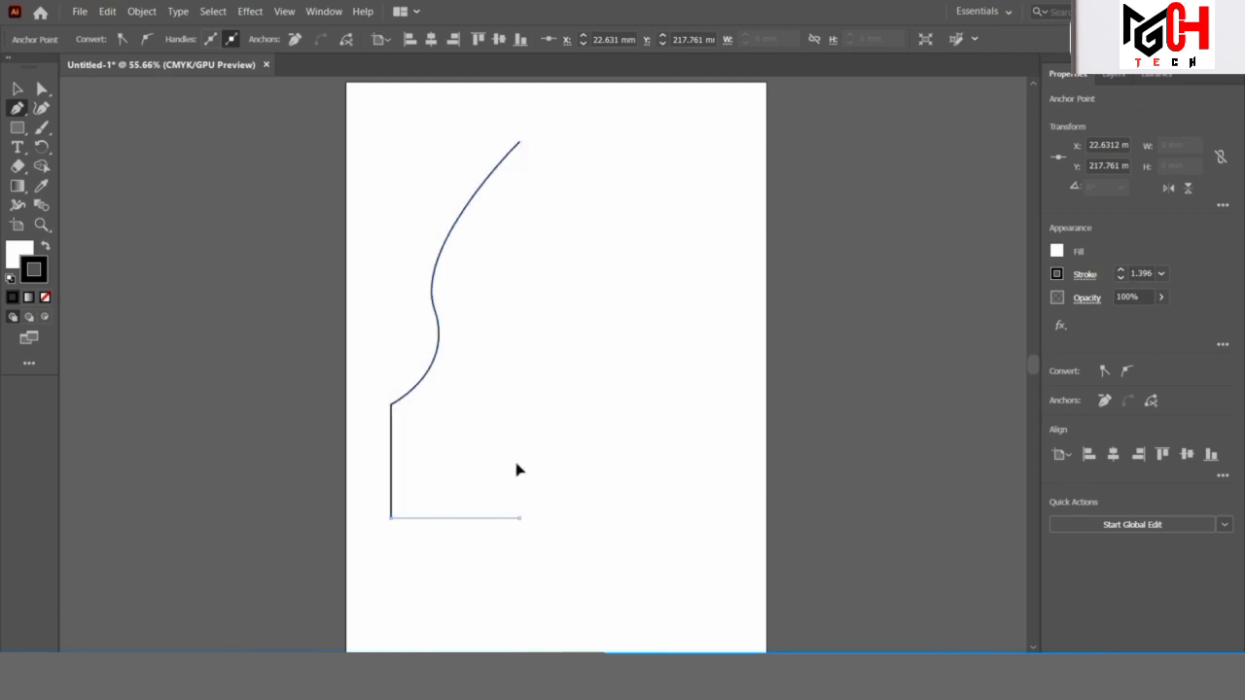
{"action": "left_click", "coordinate": [518, 144]}
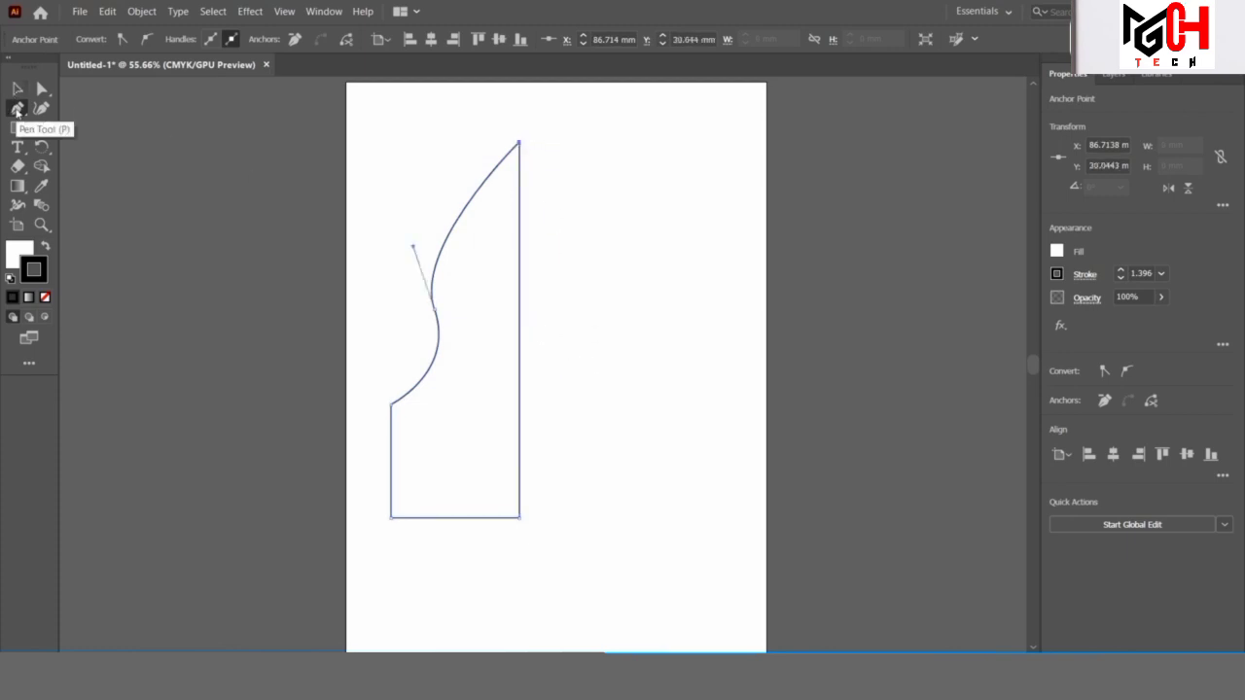
- Draw a closed eight-point angular zigzag polygon overlapping the wavy shape on the right
{"action": "left_click", "coordinate": [532, 137]}
{"action": "left_click", "coordinate": [719, 154]}
{"action": "left_click", "coordinate": [629, 367]}
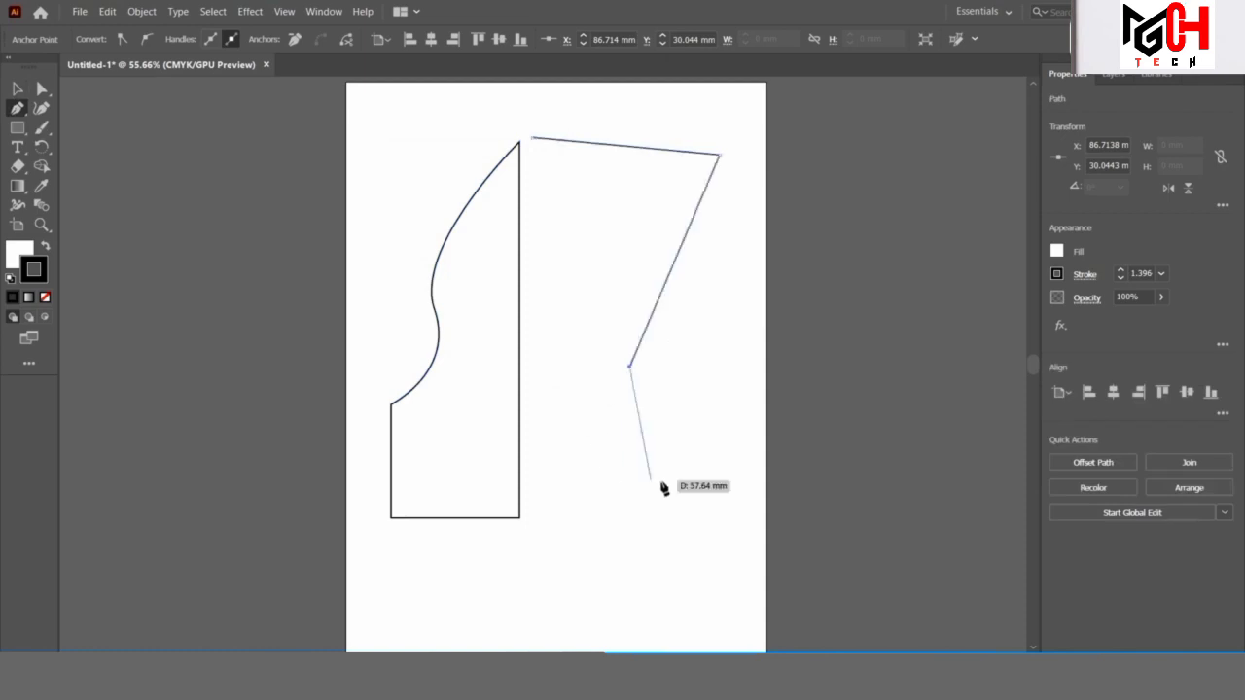
{"action": "left_click", "coordinate": [662, 481]}
{"action": "left_click", "coordinate": [720, 566]}
{"action": "left_click", "coordinate": [450, 536]}
{"action": "left_click", "coordinate": [451, 378]}
{"action": "left_click", "coordinate": [505, 211]}
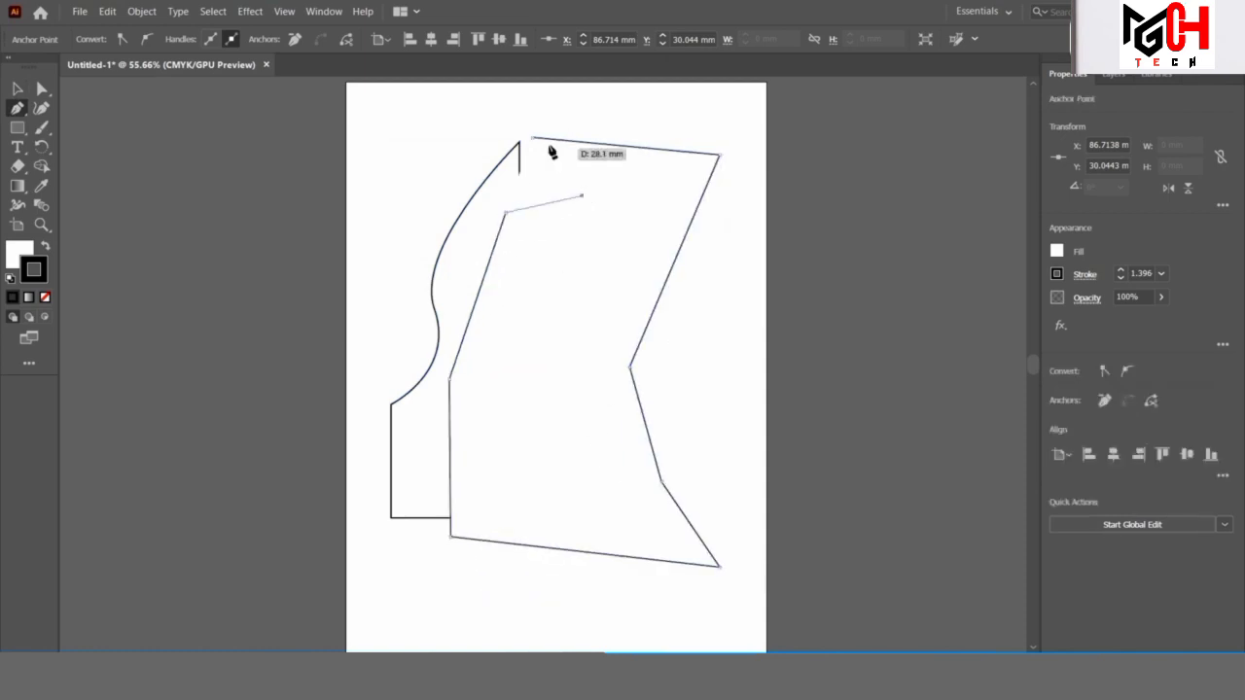
{"action": "left_click", "coordinate": [532, 137]}
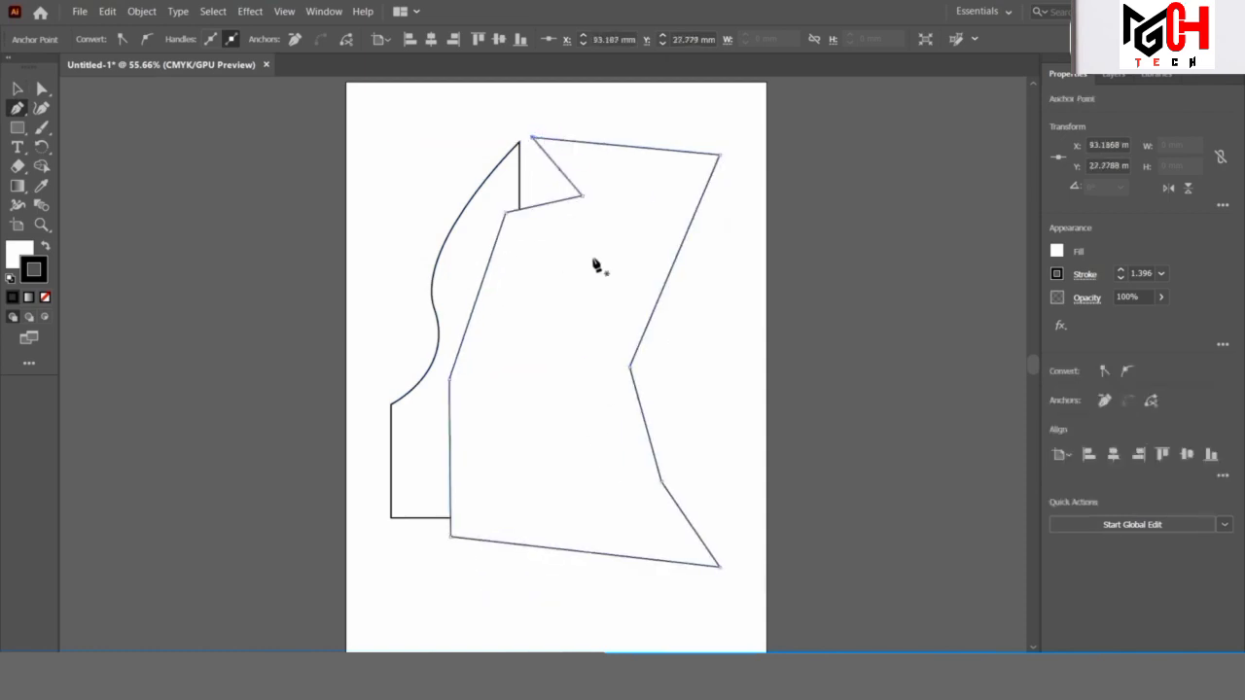
{"action": "left_click", "coordinate": [390, 128]}
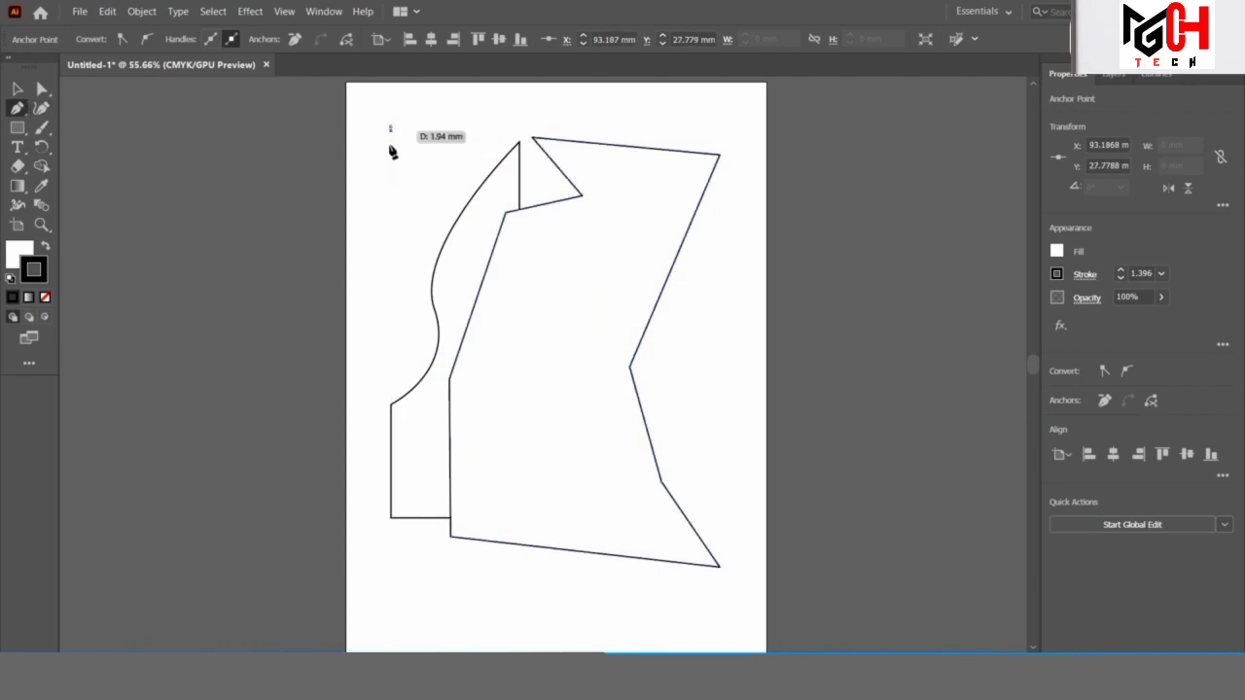
- Draw a tall narrow teardrop by curving a bottom anchor and closing at the top point
{"action": "left_click", "coordinate": [387, 333]}
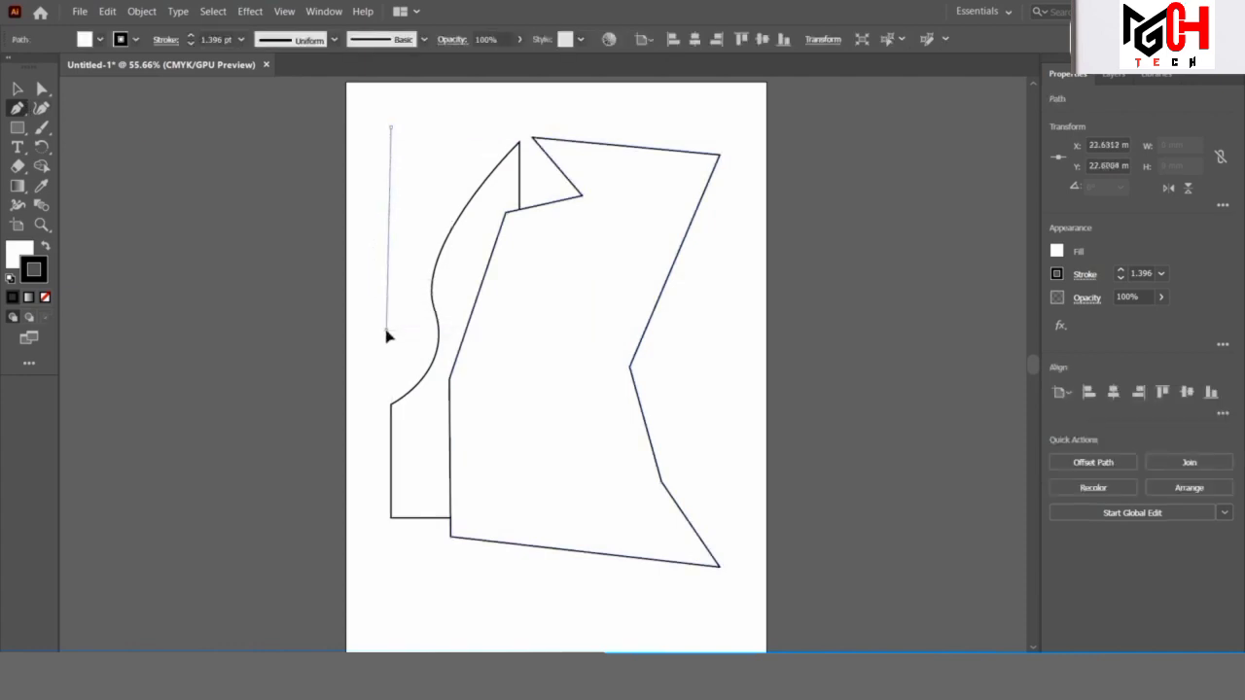
{"action": "mouse_move", "coordinate": [387, 336]}
{"action": "left_mouse_down"}
{"action": "mouse_move", "coordinate": [428, 399]}
{"action": "mouse_move", "coordinate": [305, 356]}
{"action": "mouse_move", "coordinate": [364, 361]}
{"action": "mouse_move", "coordinate": [311, 420]}
{"action": "mouse_move", "coordinate": [342, 405]}
{"action": "mouse_move", "coordinate": [389, 333]}
{"action": "mouse_move", "coordinate": [361, 256]}
{"action": "mouse_move", "coordinate": [368, 336]}
{"action": "mouse_move", "coordinate": [354, 336]}
{"action": "mouse_move", "coordinate": [367, 321]}
{"action": "mouse_move", "coordinate": [359, 283]}
{"action": "mouse_move", "coordinate": [389, 223]}
{"action": "mouse_move", "coordinate": [395, 128]}
{"action": "mouse_move", "coordinate": [346, 188]}
{"action": "mouse_move", "coordinate": [386, 167]}
{"action": "mouse_move", "coordinate": [390, 131]}
{"action": "left_mouse_up"}
{"action": "left_click", "coordinate": [389, 136]}
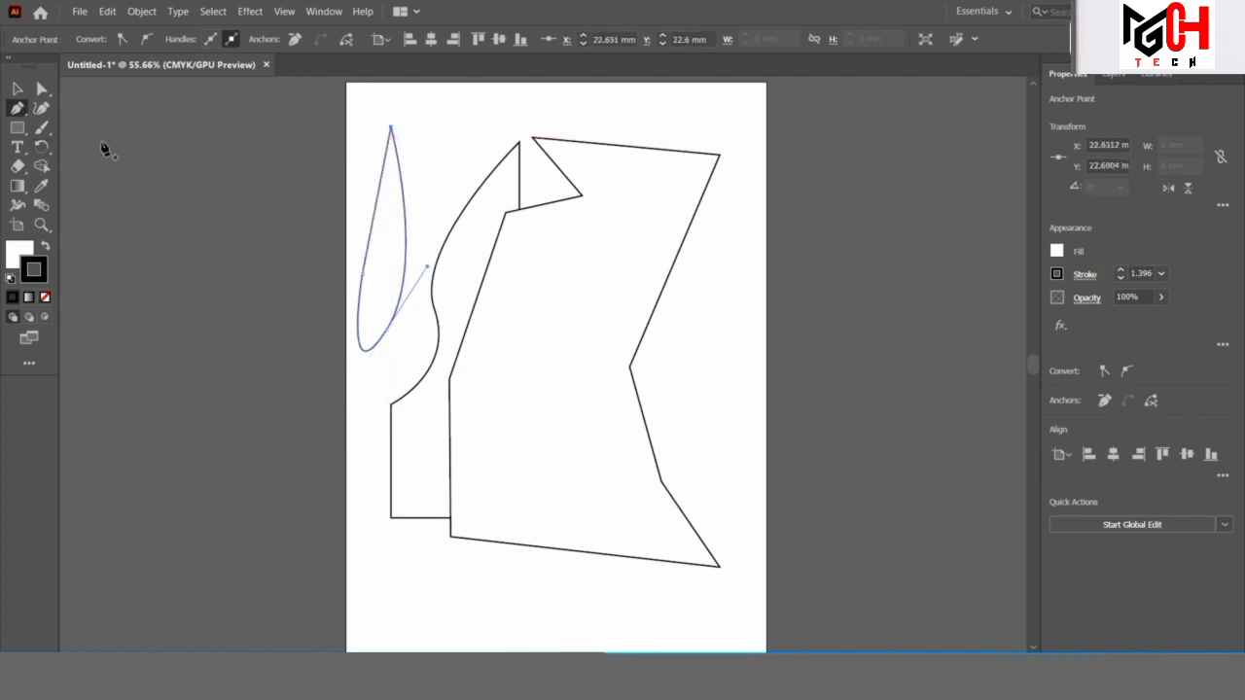
{"action": "key", "text": "v"}
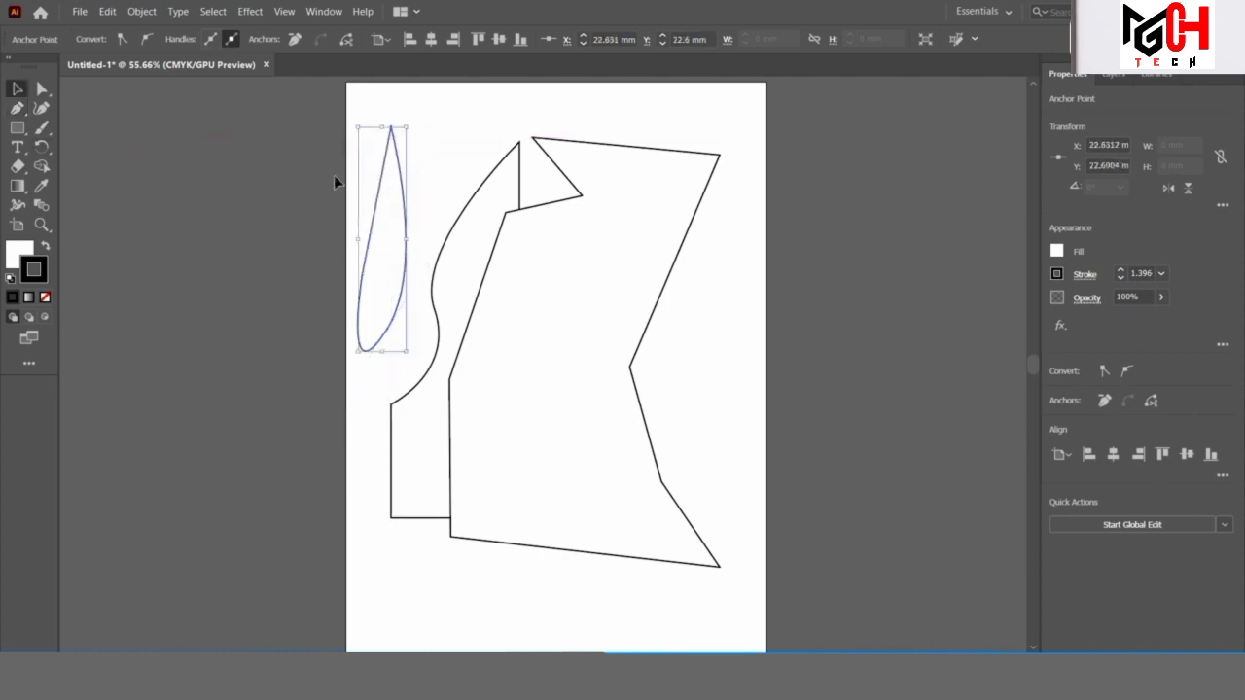
- Shorten the teardrop to about 62 mm and reshape its curves beside the polygon
{"action": "left_click_drag", "start_coordinate": [392, 220], "coordinate": [819, 211]}
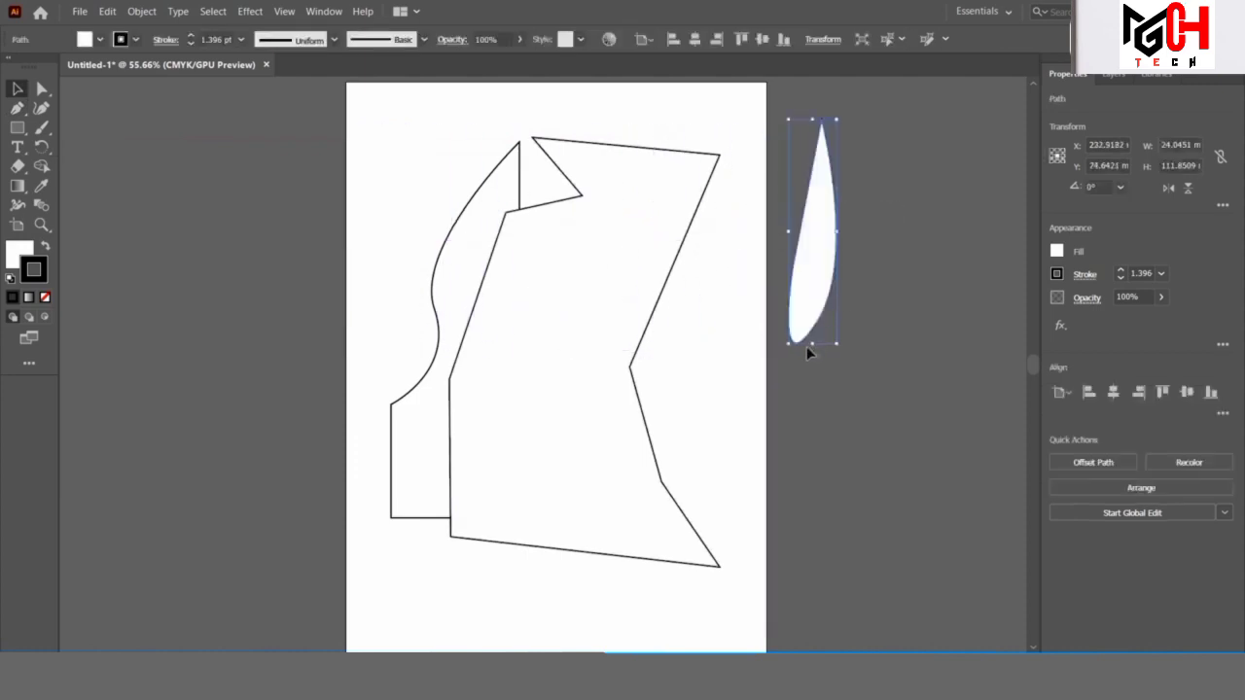
{"action": "left_click_drag", "start_coordinate": [811, 347], "coordinate": [811, 243]}
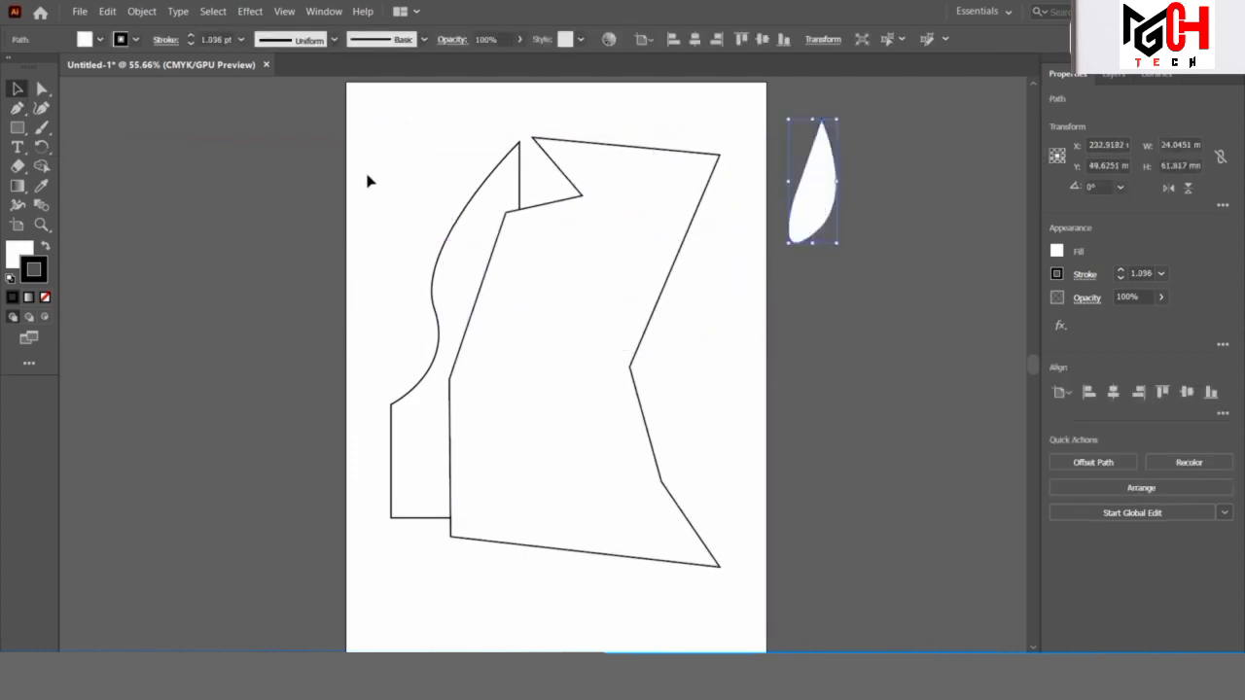
{"action": "left_click_drag", "start_coordinate": [40, 90], "coordinate": [78, 94]}
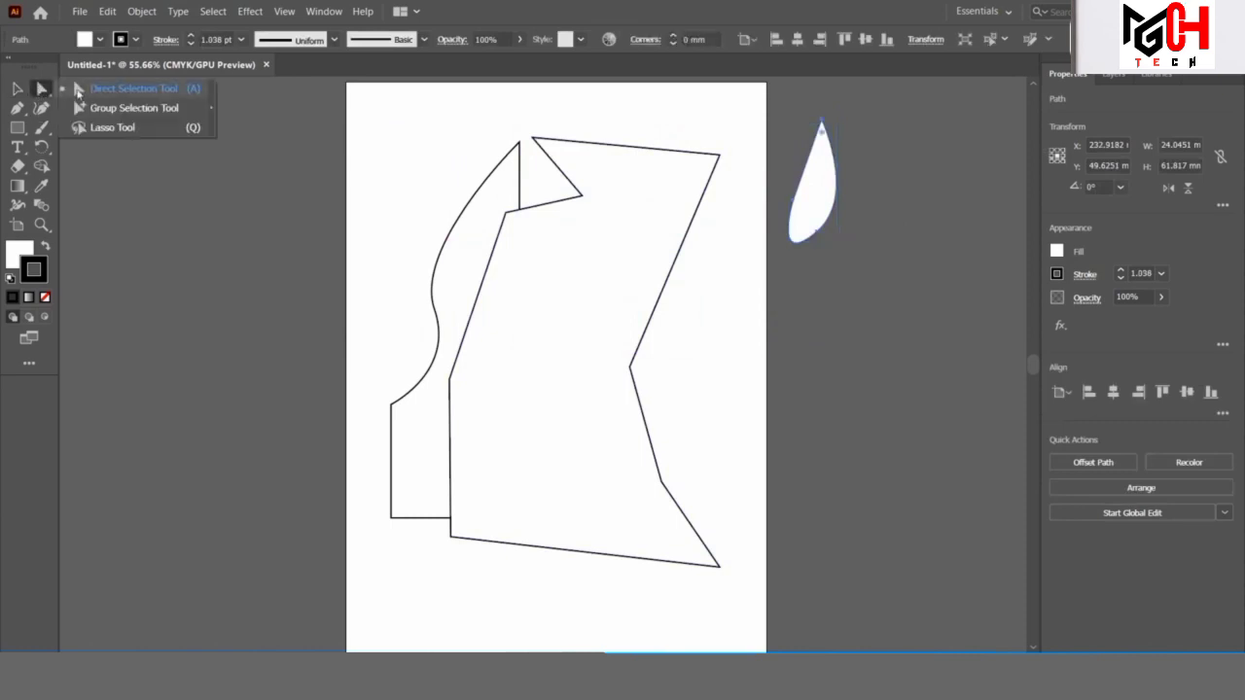
{"action": "left_click", "coordinate": [80, 92]}
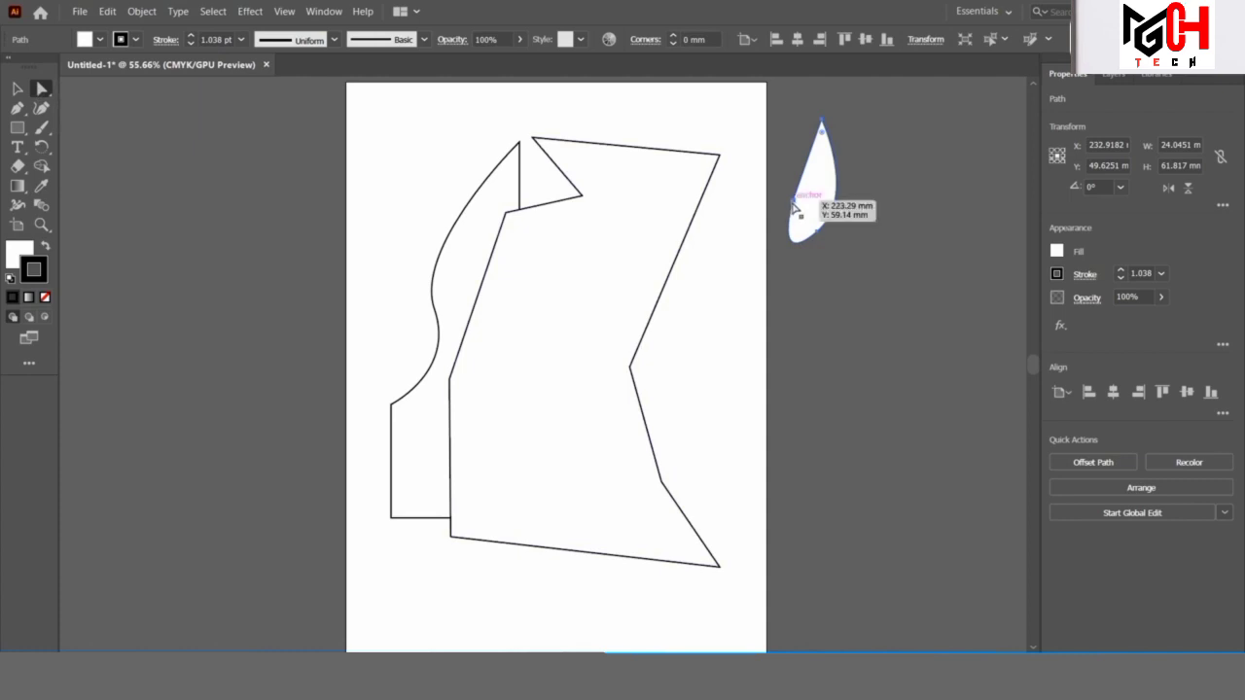
{"action": "mouse_move", "coordinate": [812, 233]}
{"action": "left_mouse_down"}
{"action": "mouse_move", "coordinate": [703, 331]}
{"action": "mouse_move", "coordinate": [722, 384]}
{"action": "left_mouse_up"}
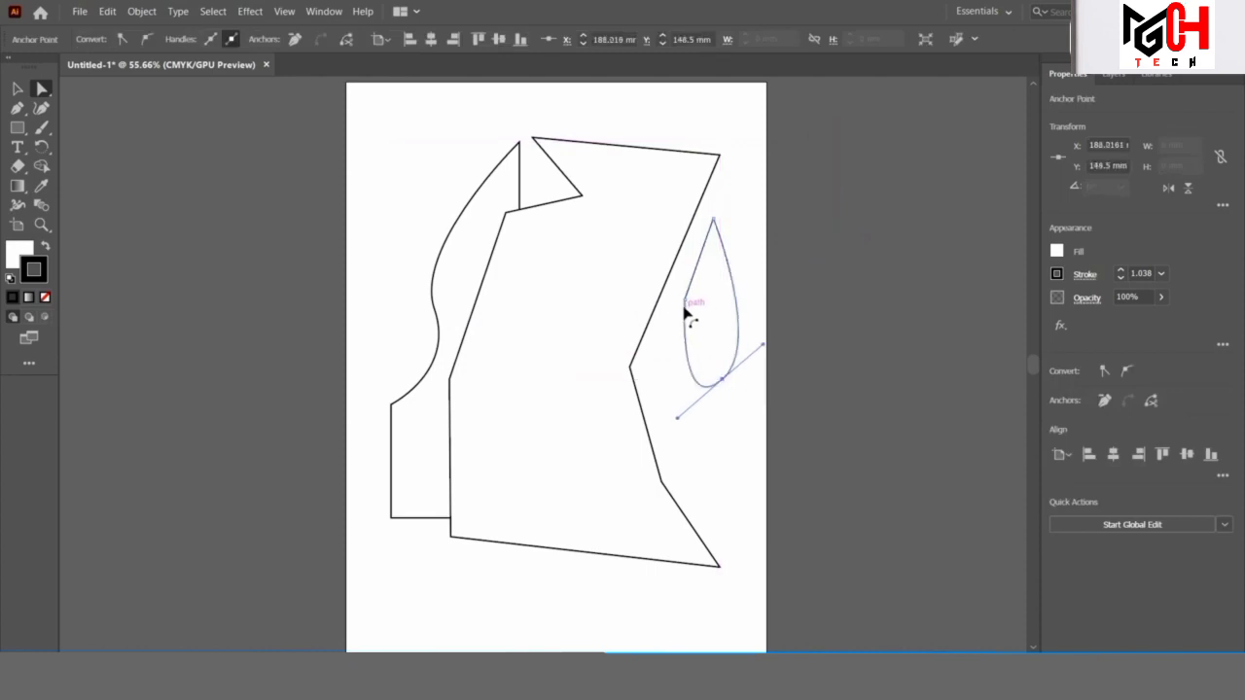
{"action": "left_click_drag", "start_coordinate": [687, 311], "coordinate": [675, 314]}
{"action": "mouse_move", "coordinate": [759, 345]}
{"action": "left_mouse_down"}
{"action": "mouse_move", "coordinate": [753, 309]}
{"action": "mouse_move", "coordinate": [681, 279]}
{"action": "left_mouse_up"}
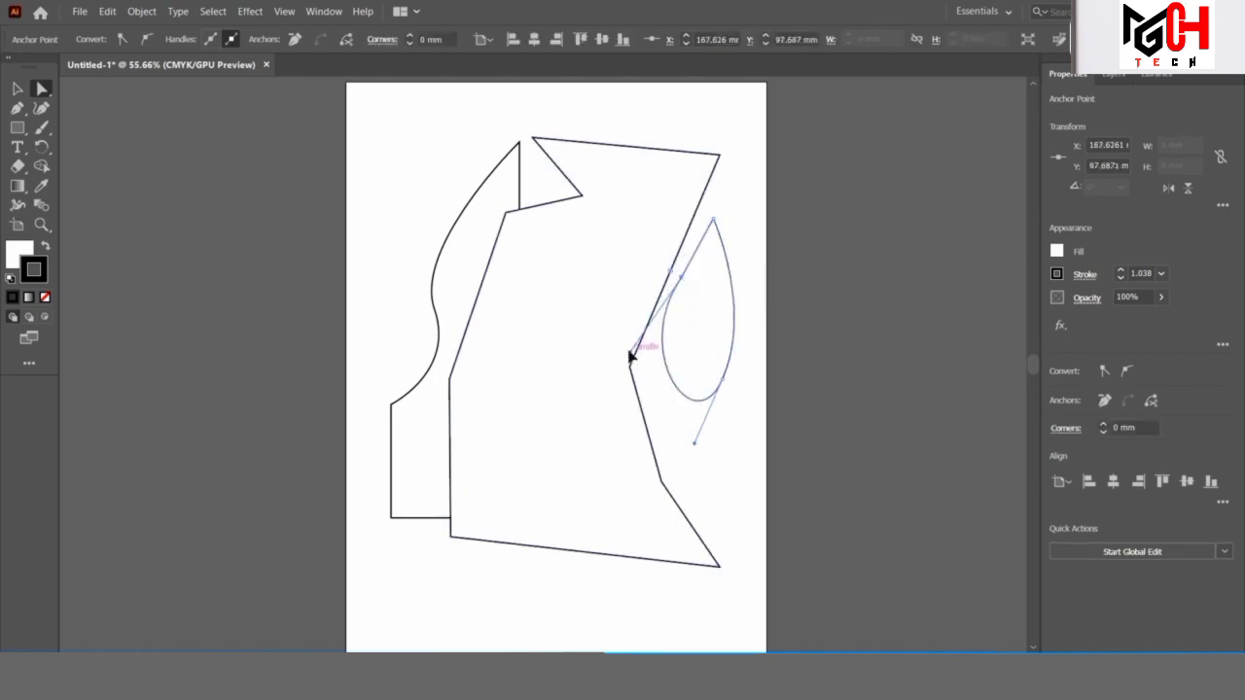
{"action": "mouse_move", "coordinate": [634, 350]}
{"action": "left_mouse_down"}
{"action": "mouse_move", "coordinate": [716, 294]}
{"action": "mouse_move", "coordinate": [620, 392]}
{"action": "left_mouse_up"}
- Move the zigzag polygon right so it sits partly past the page edge
{"action": "left_click", "coordinate": [642, 219]}
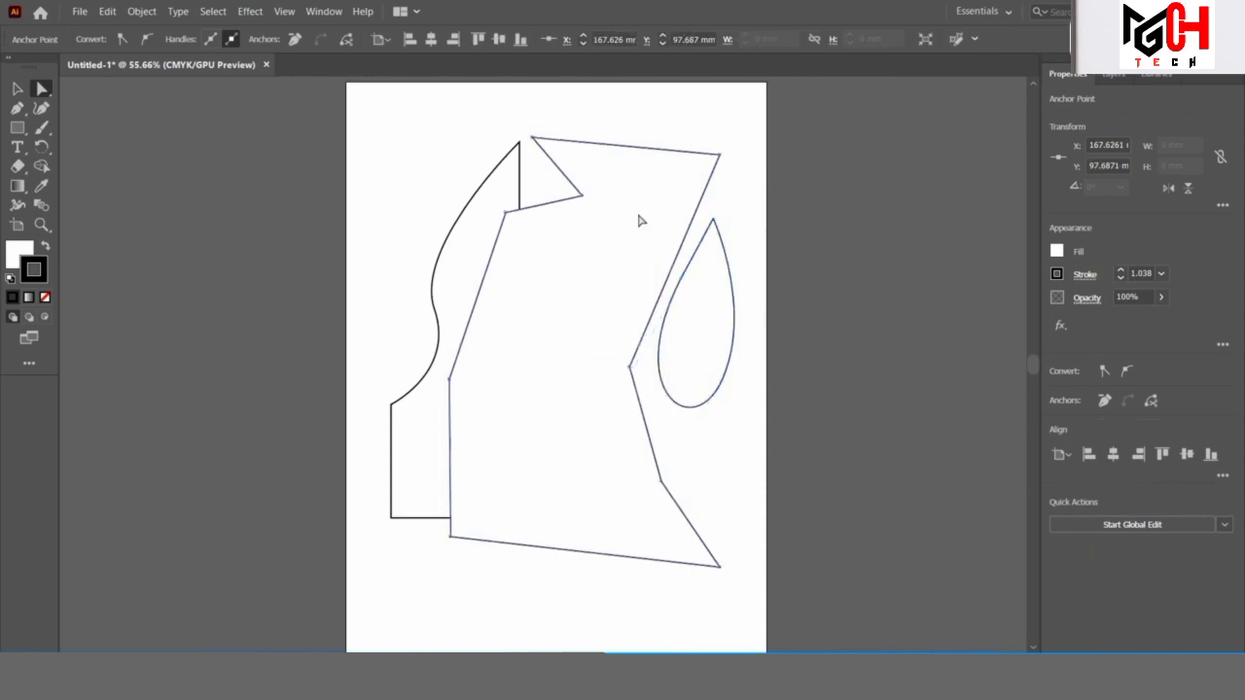
{"action": "left_click", "coordinate": [583, 199]}
{"action": "left_click_drag", "start_coordinate": [583, 200], "coordinate": [549, 202]}
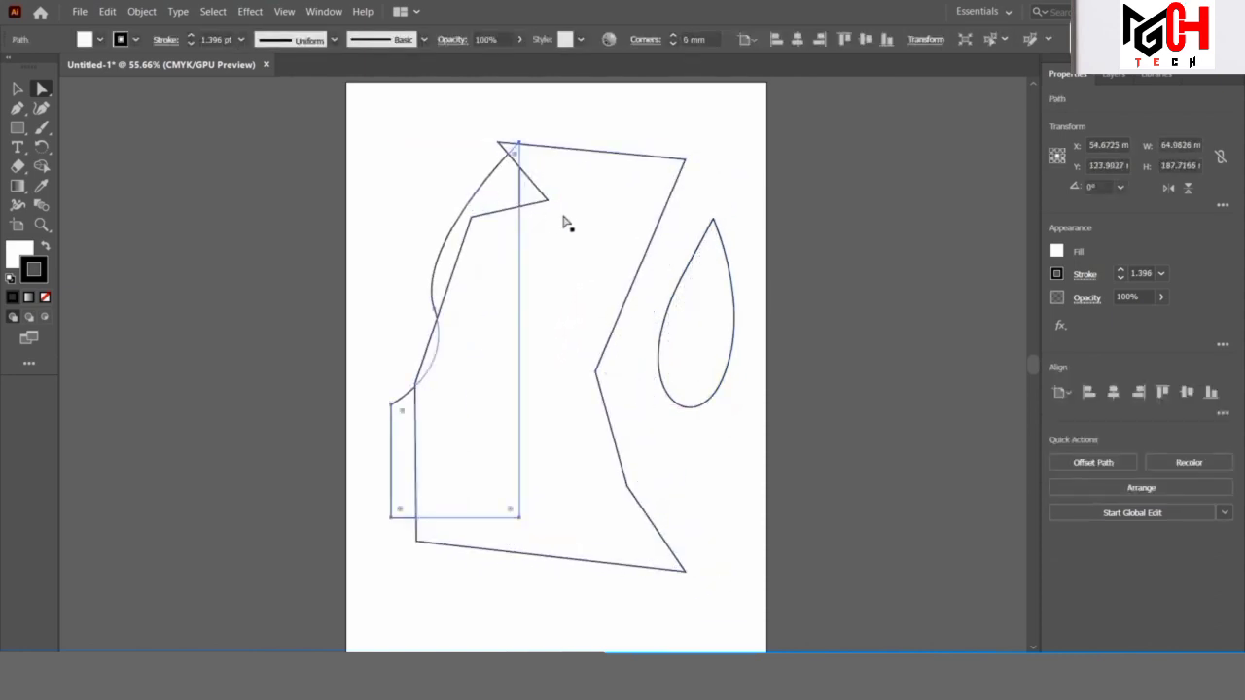
{"action": "left_click_drag", "start_coordinate": [608, 151], "coordinate": [970, 136]}
{"action": "left_click", "coordinate": [464, 223]}
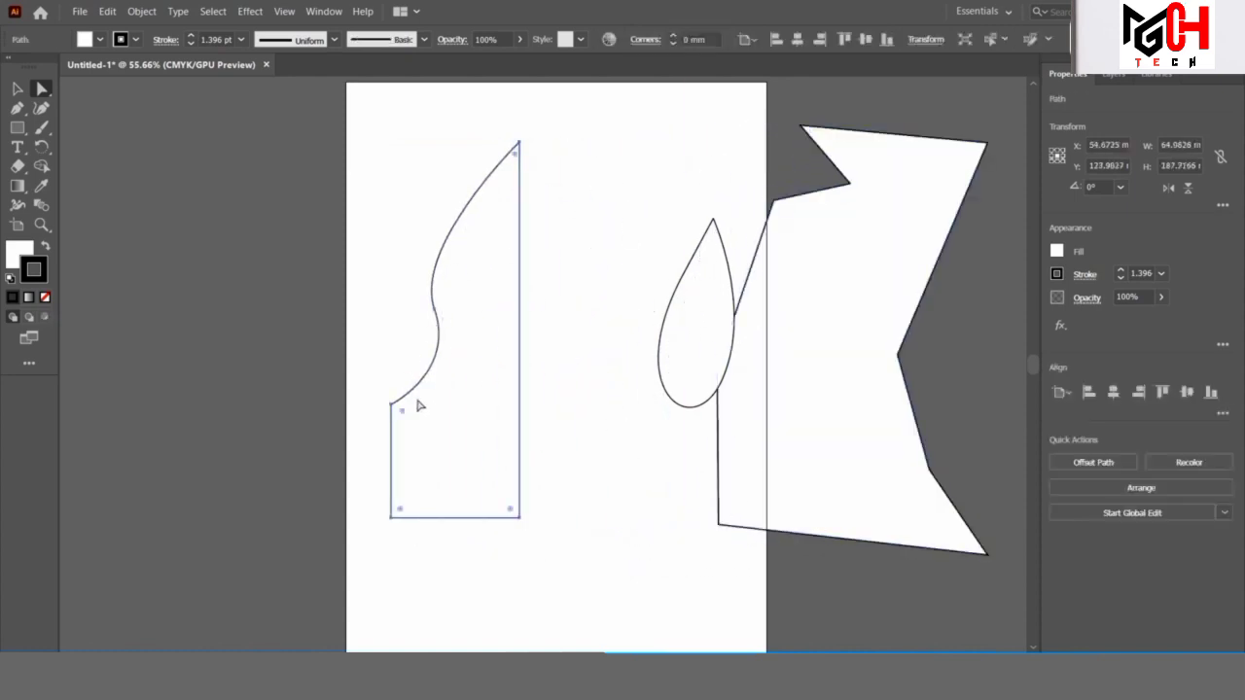
{"action": "left_click", "coordinate": [42, 89]}
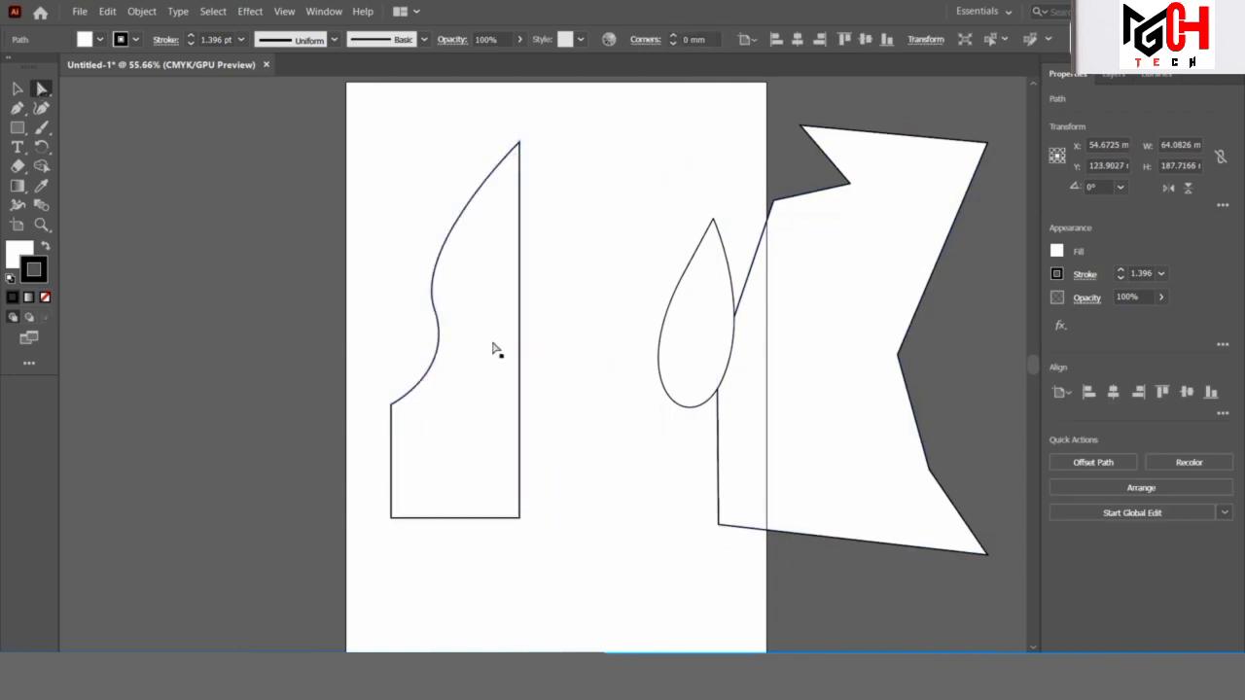
{"action": "left_click", "coordinate": [428, 314]}
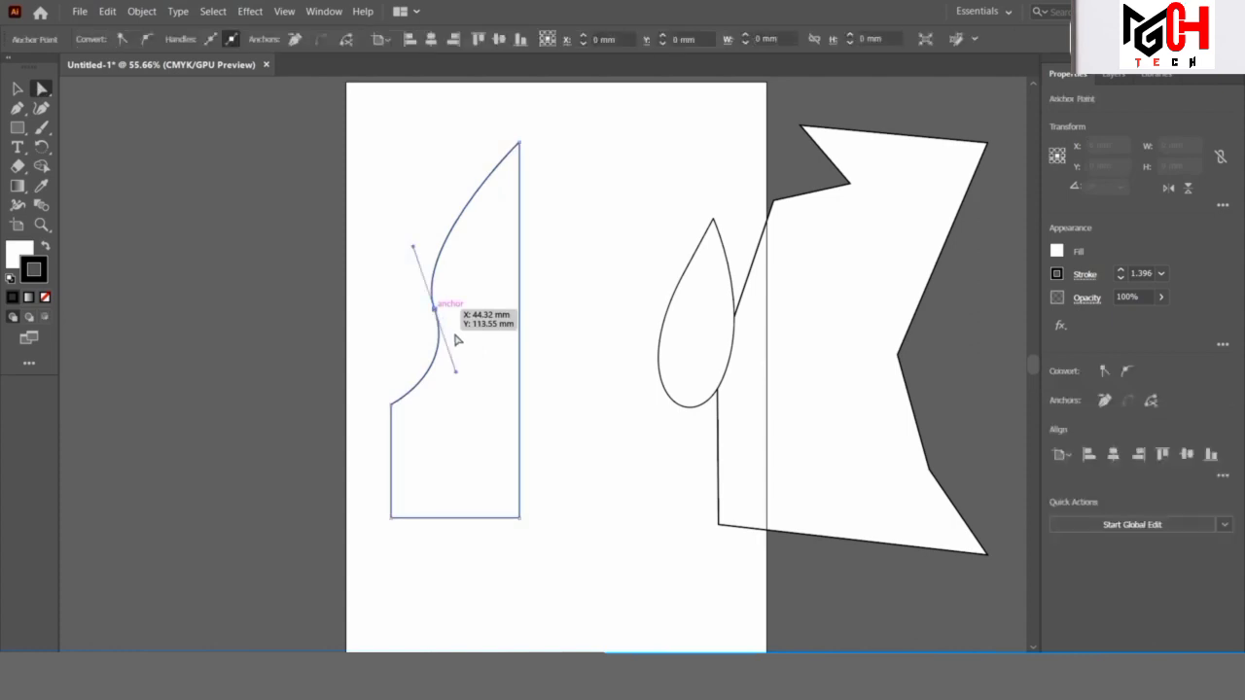
- Adjust the direction handles so the left S-curve forms a gentler slope through its middle anchor
{"action": "left_click_drag", "start_coordinate": [459, 381], "coordinate": [363, 341]}
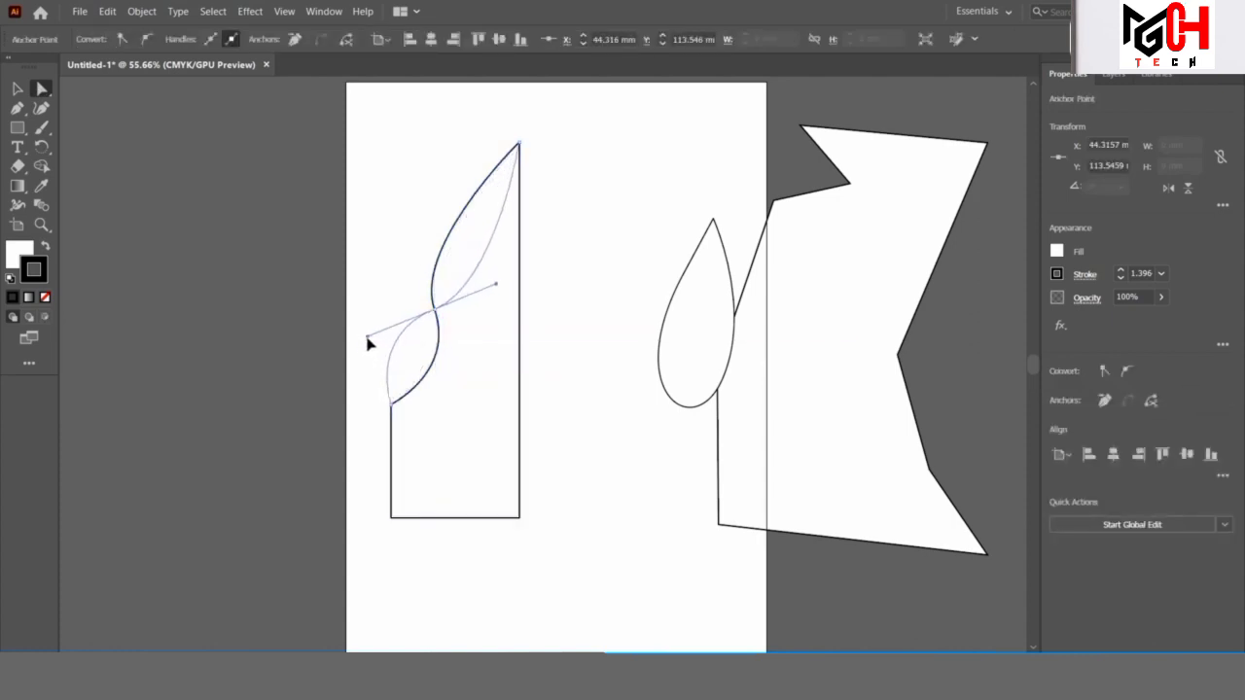
{"action": "mouse_move", "coordinate": [363, 342]}
{"action": "left_mouse_down"}
{"action": "mouse_move", "coordinate": [412, 382]}
{"action": "mouse_move", "coordinate": [483, 369]}
{"action": "mouse_move", "coordinate": [453, 380]}
{"action": "mouse_move", "coordinate": [363, 341]}
{"action": "mouse_move", "coordinate": [374, 356]}
{"action": "mouse_move", "coordinate": [377, 330]}
{"action": "left_mouse_up"}
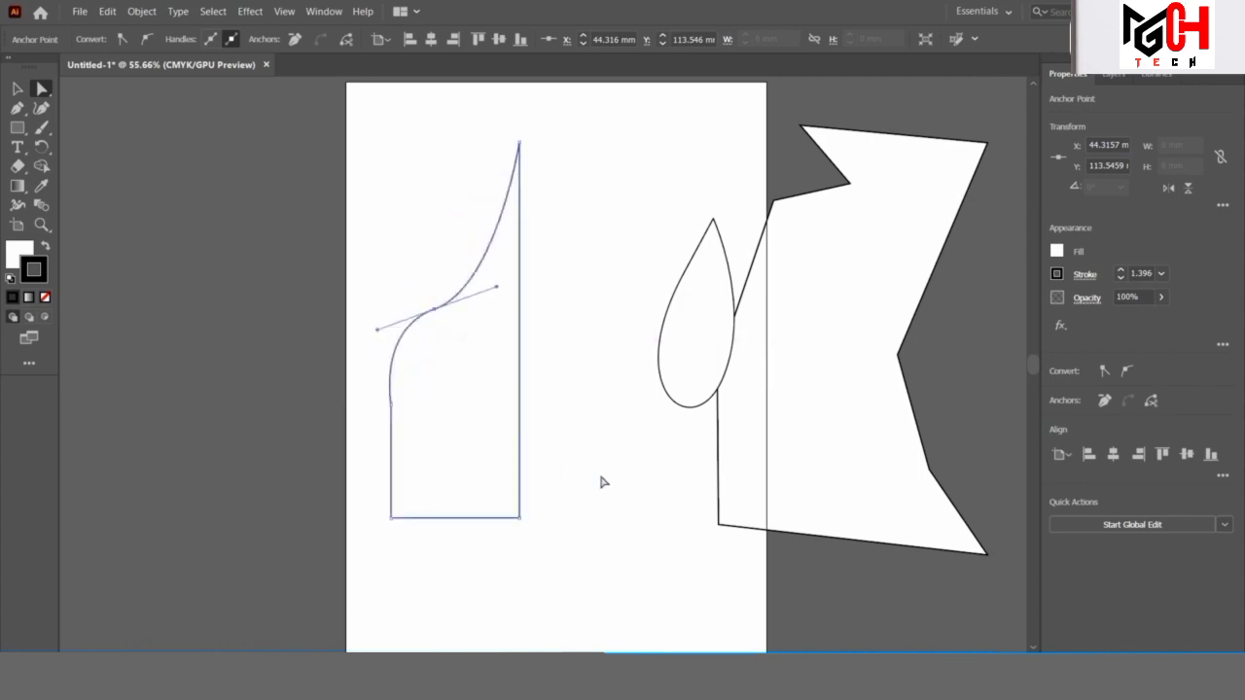
{"action": "left_click", "coordinate": [496, 289]}
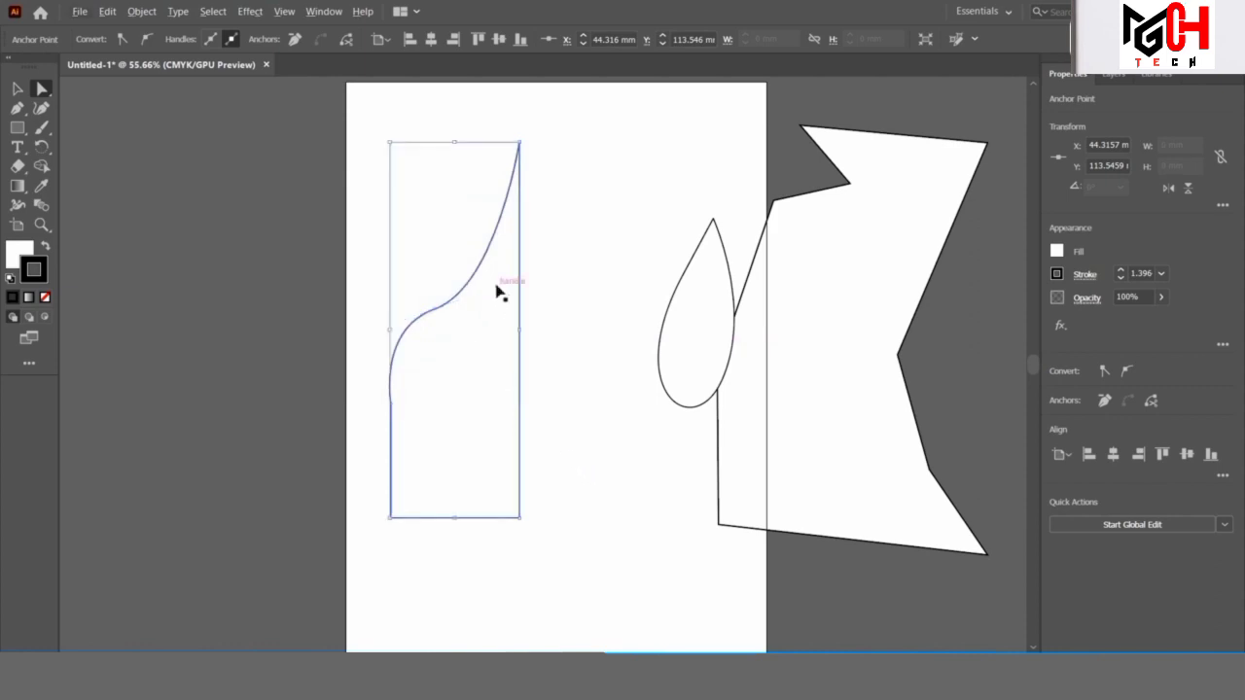
{"action": "mouse_move", "coordinate": [496, 288]}
{"action": "left_mouse_down"}
{"action": "mouse_move", "coordinate": [389, 227]}
{"action": "mouse_move", "coordinate": [497, 337]}
{"action": "left_mouse_up"}
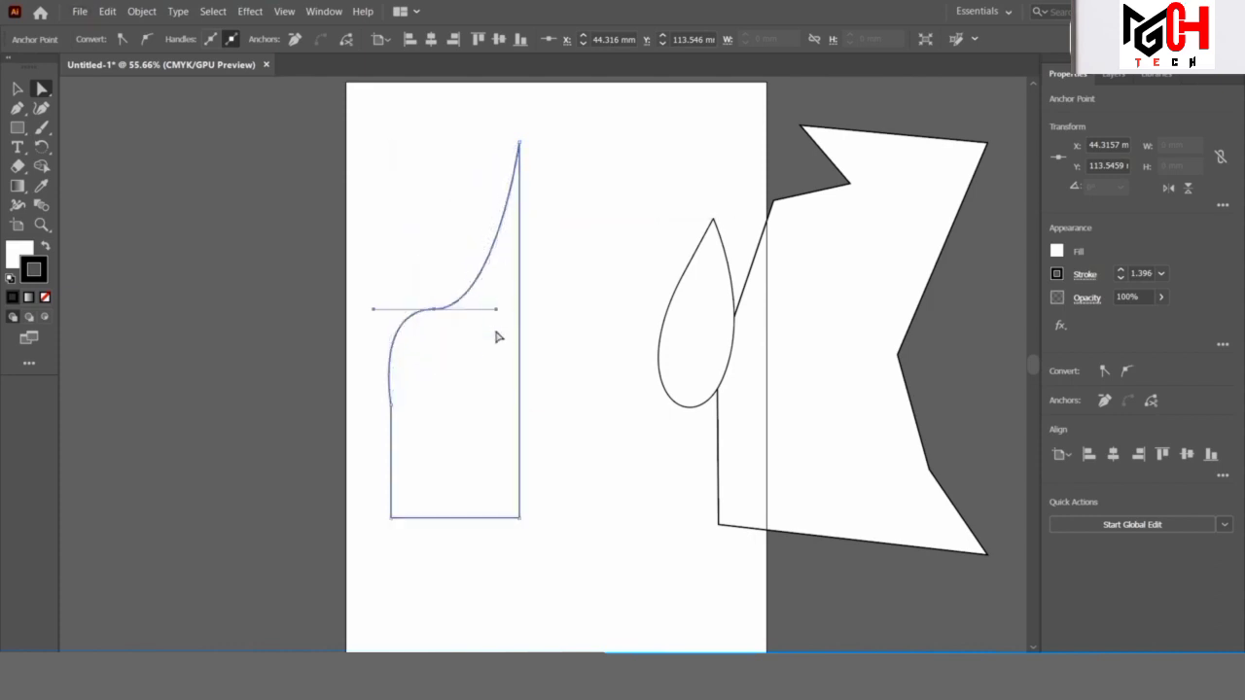
{"action": "left_click_drag", "start_coordinate": [372, 308], "coordinate": [381, 307]}
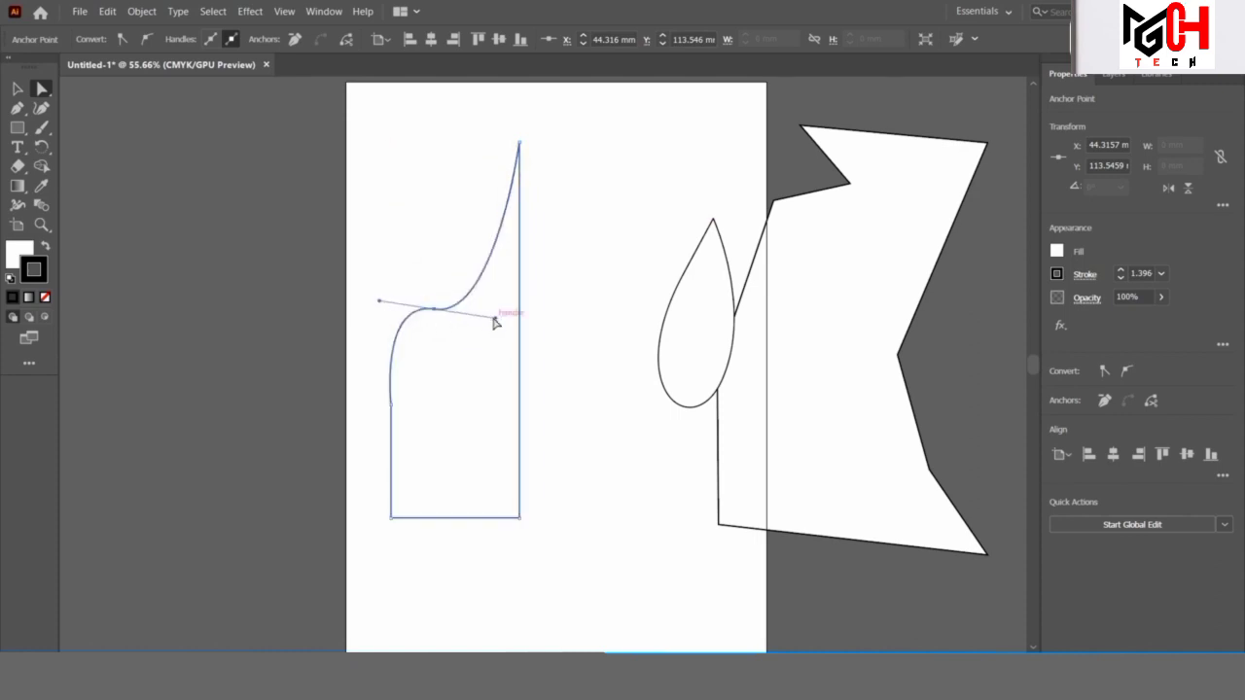
{"action": "left_click_drag", "start_coordinate": [494, 319], "coordinate": [504, 266]}
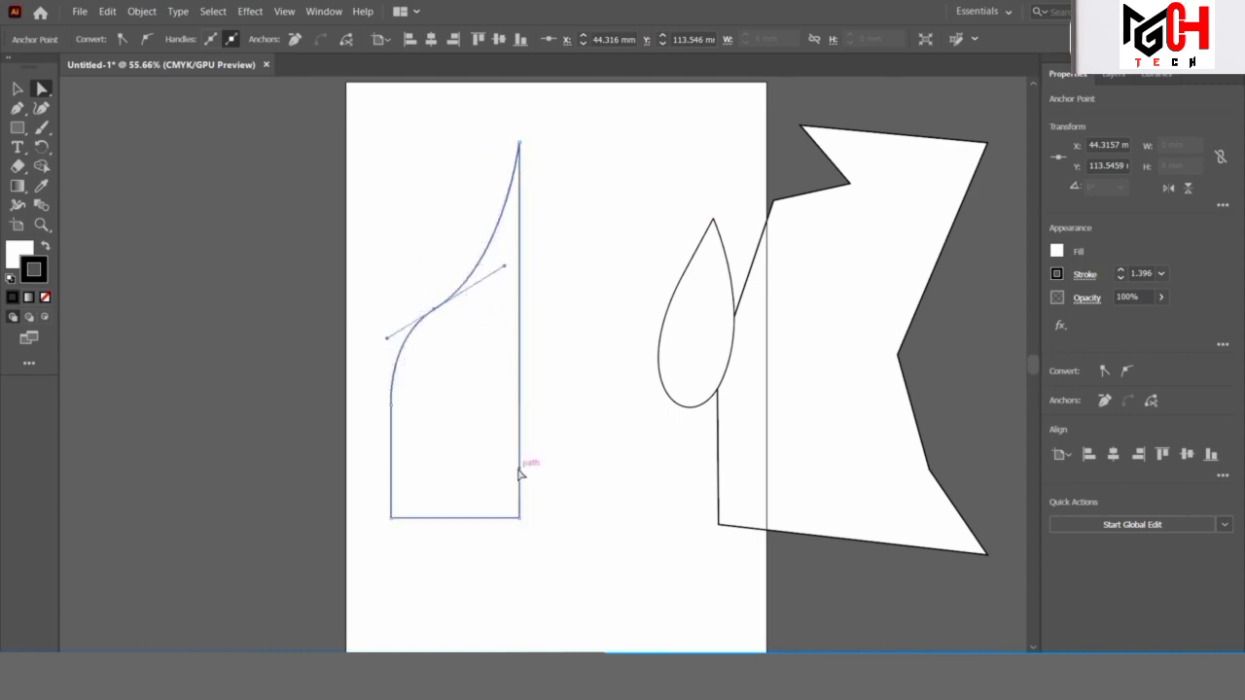
- Select the curved left shape and fill it with purple
{"action": "left_click", "coordinate": [19, 90]}
{"action": "left_click", "coordinate": [354, 335]}
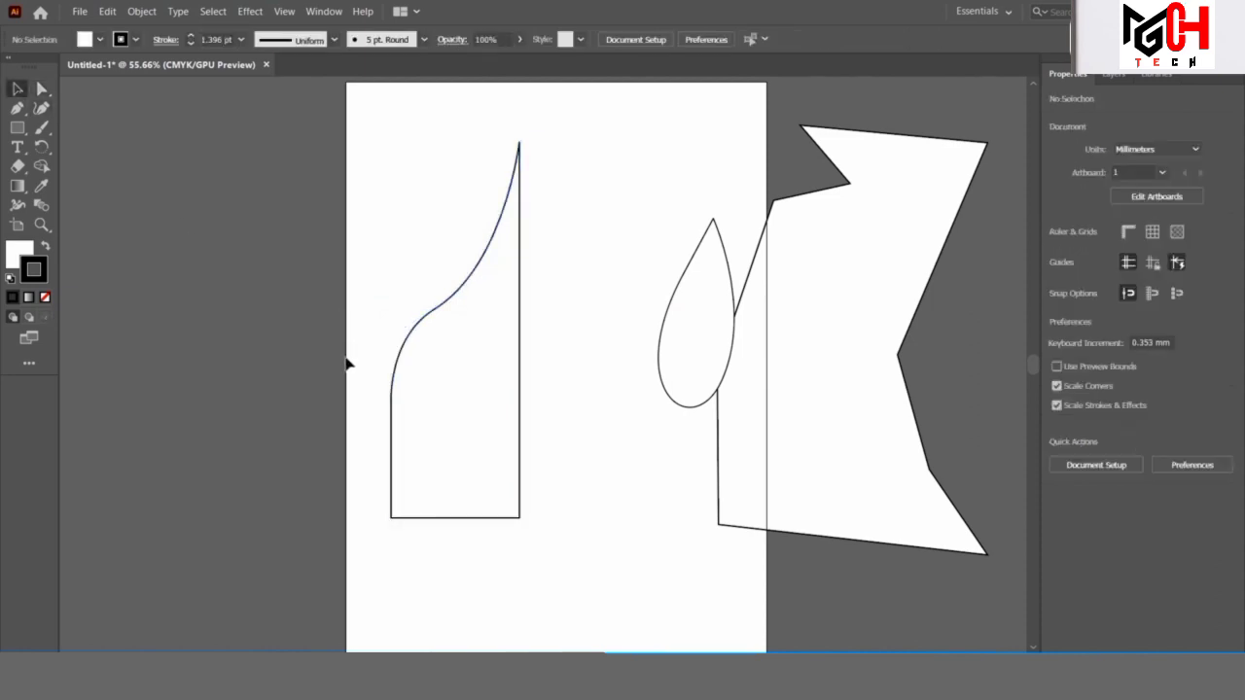
{"action": "left_click", "coordinate": [18, 109]}
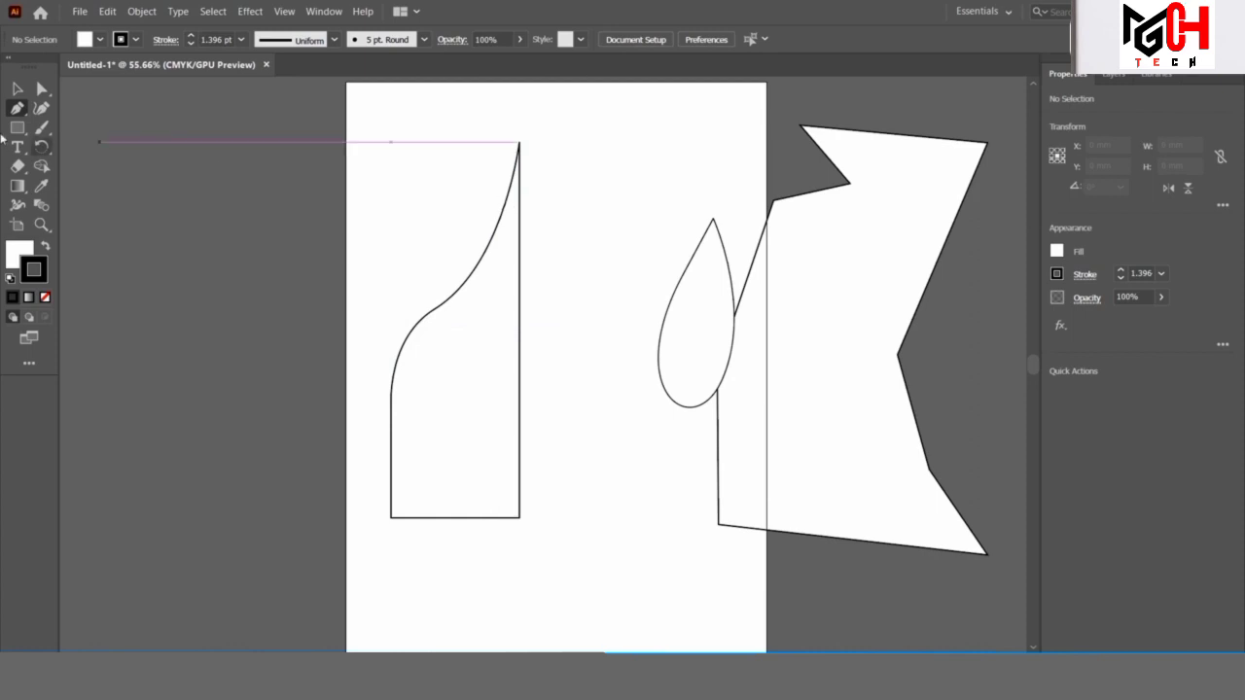
{"action": "left_click", "coordinate": [18, 89]}
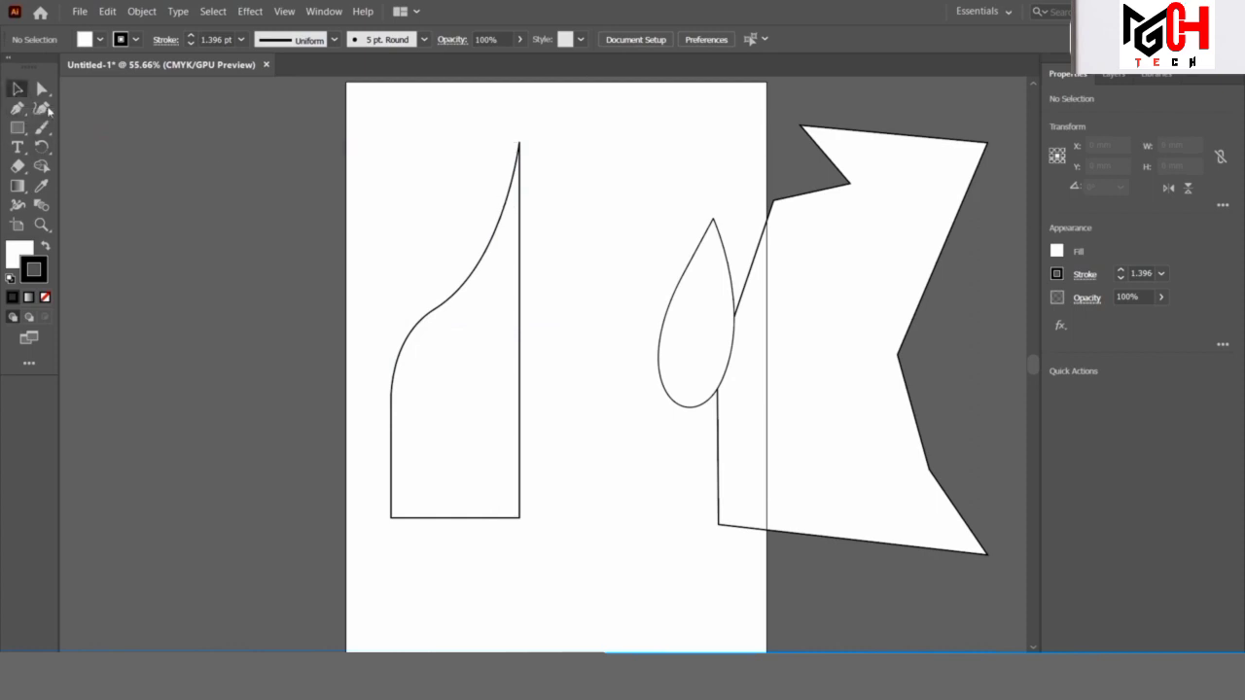
{"action": "left_click", "coordinate": [516, 302]}
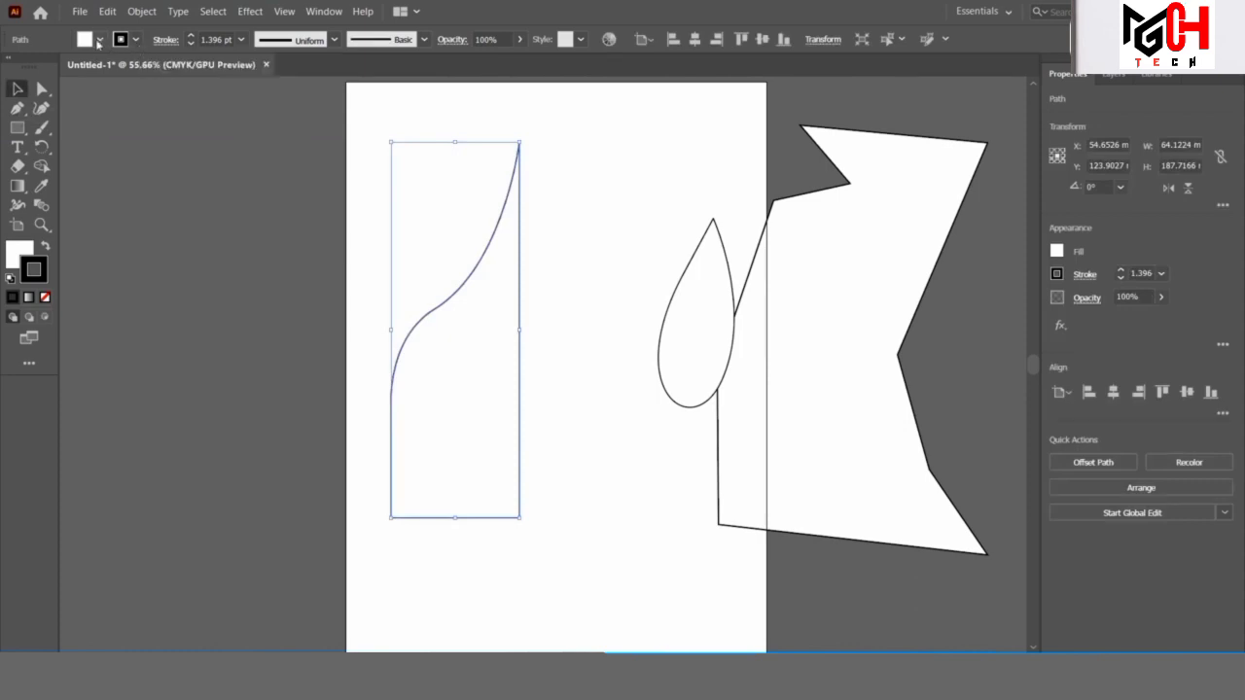
{"action": "left_click", "coordinate": [98, 38]}
{"action": "left_click", "coordinate": [57, 67]}
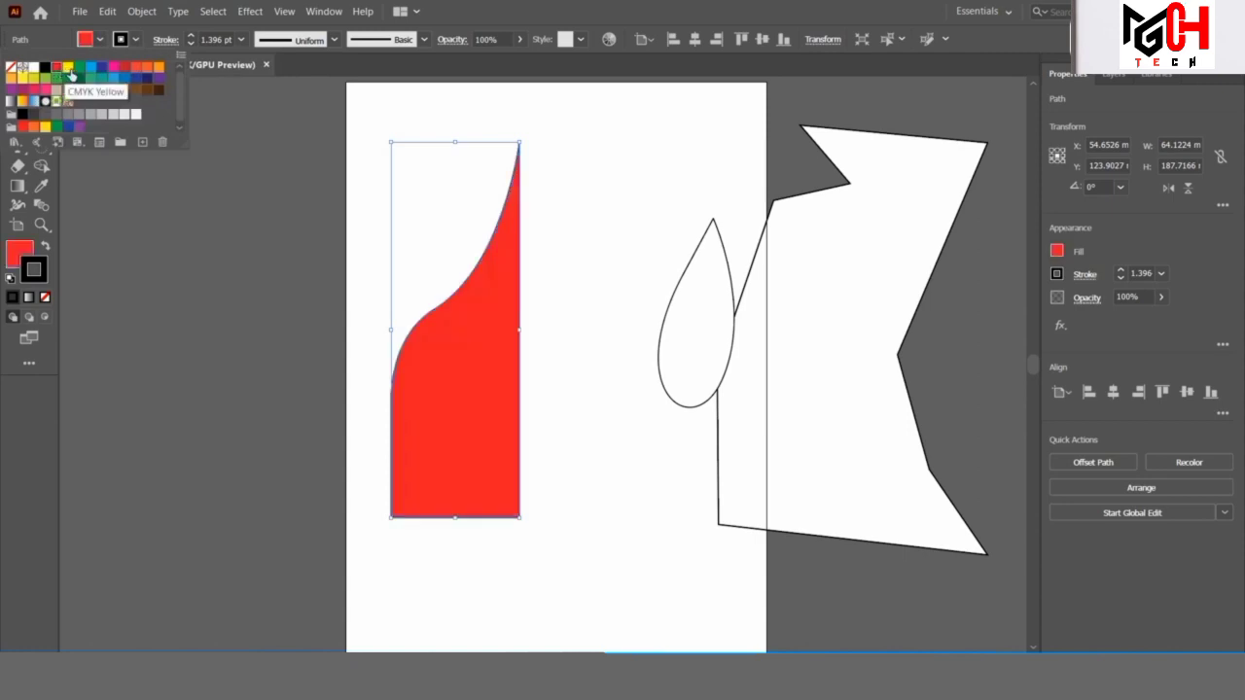
{"action": "left_click", "coordinate": [92, 74]}
{"action": "left_click", "coordinate": [129, 77]}
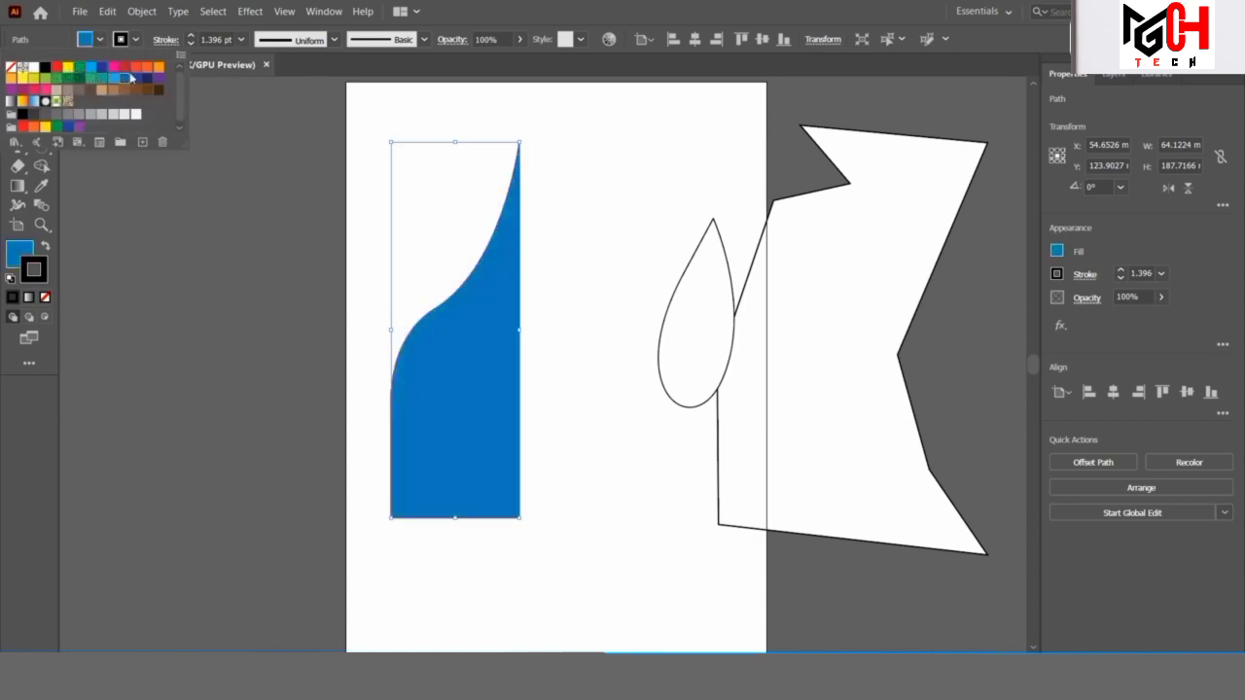
{"action": "left_click", "coordinate": [143, 78]}
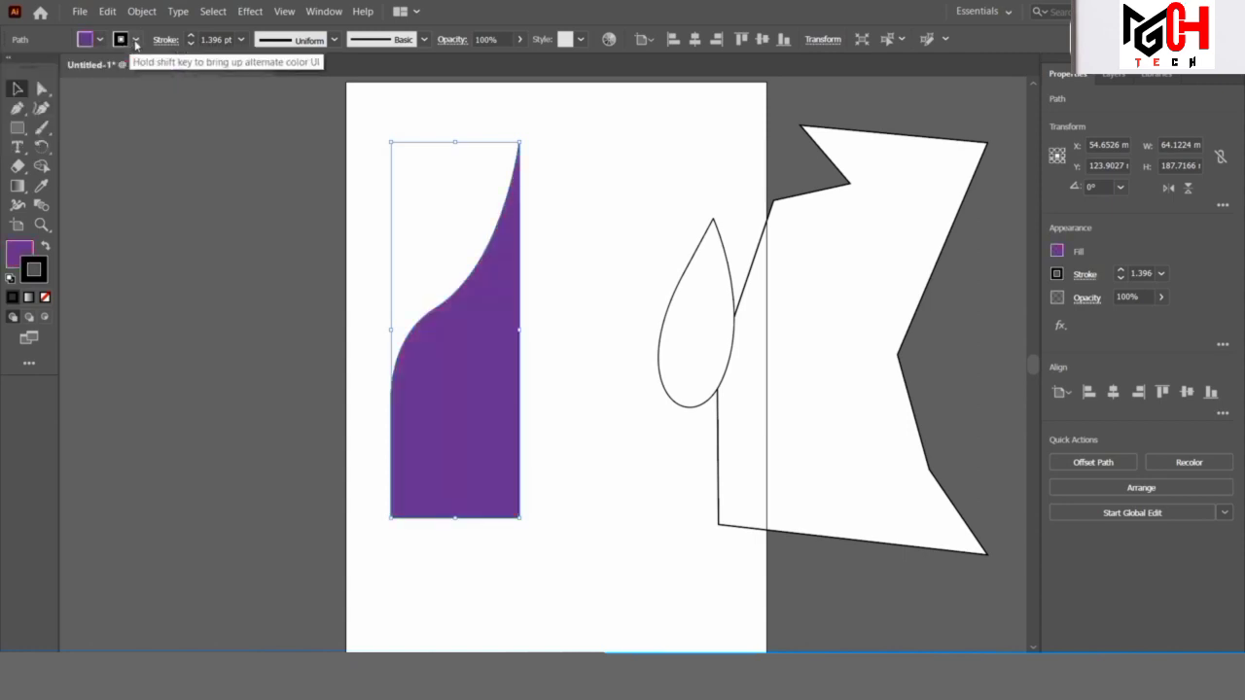
- Give the shape a green outline and set its stroke weight to 6 pt
{"action": "left_click", "coordinate": [135, 42]}
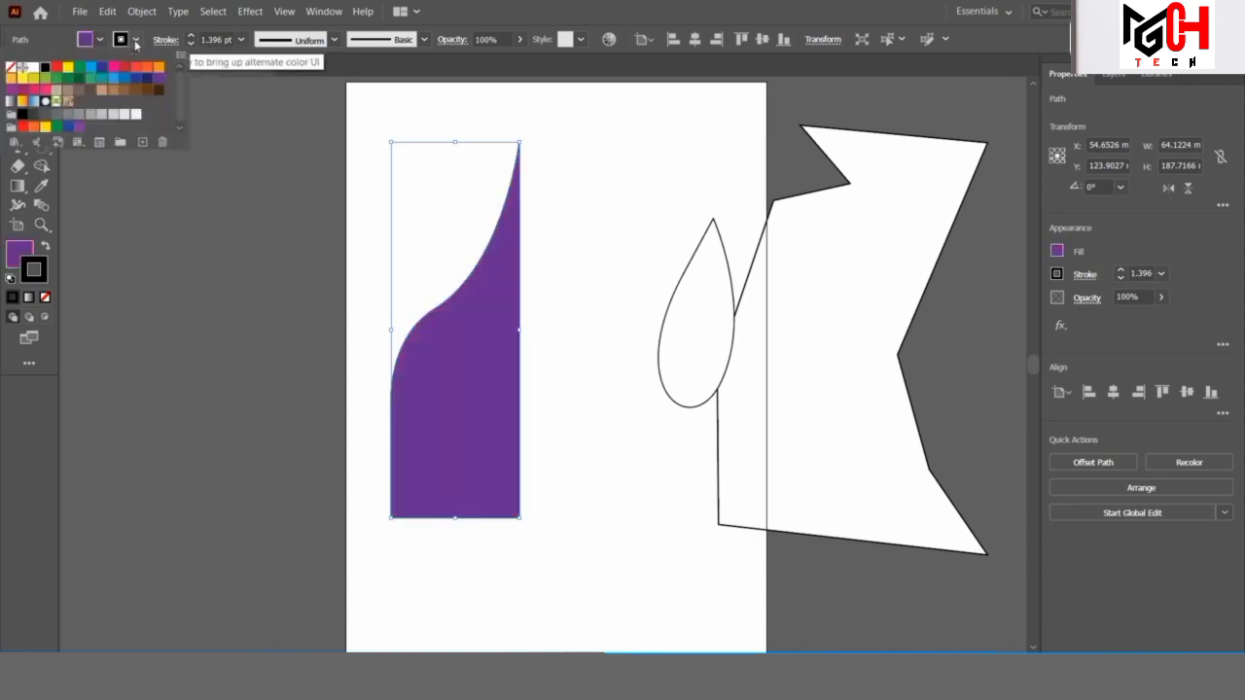
{"action": "left_click", "coordinate": [58, 79]}
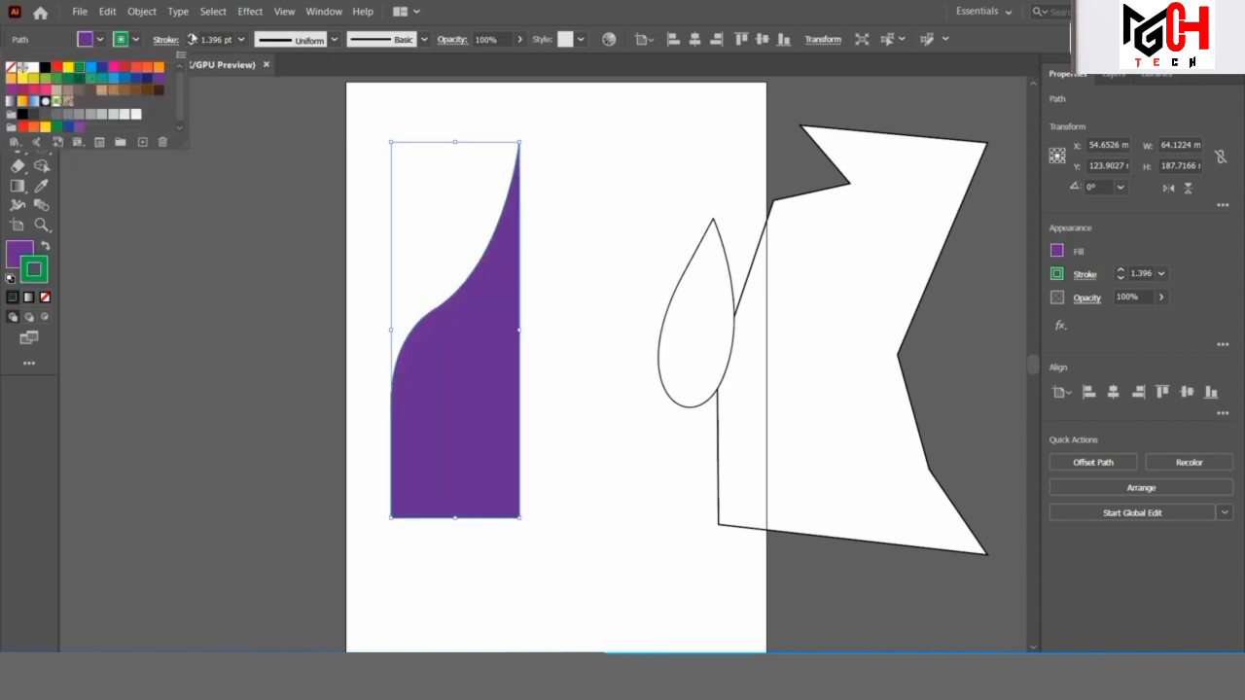
{"action": "left_click", "coordinate": [192, 36]}
{"action": "left_click", "coordinate": [191, 36]}
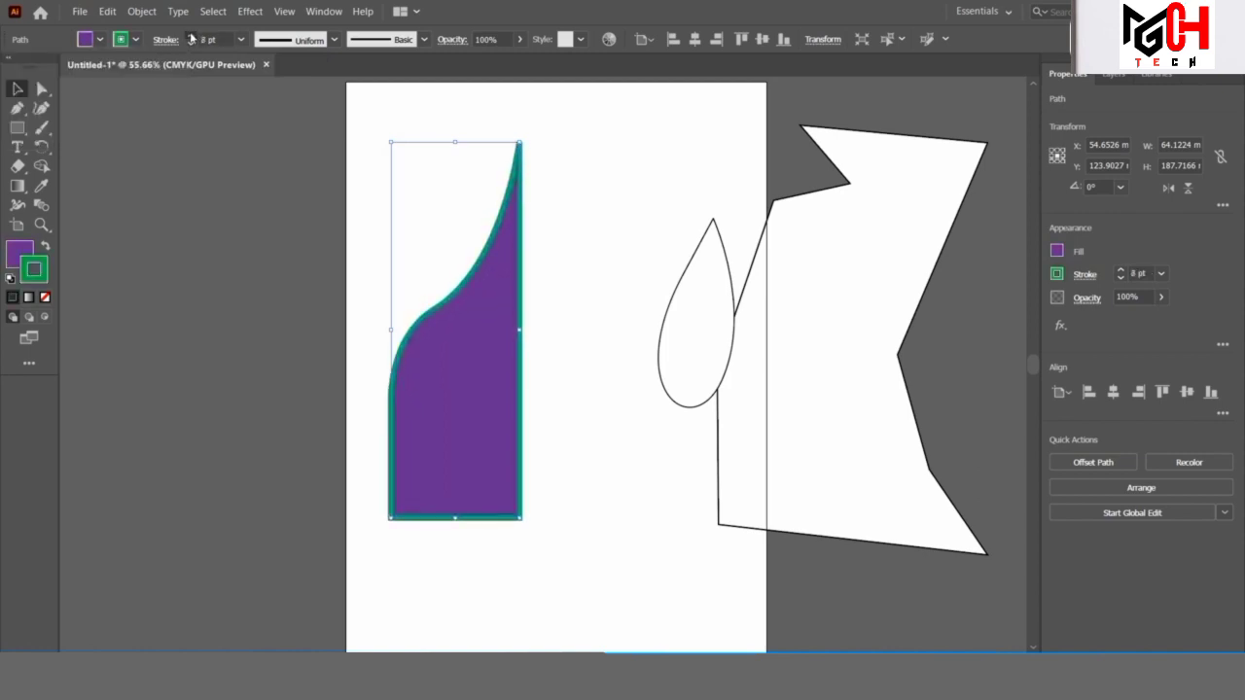
{"action": "left_click", "coordinate": [191, 36]}
{"action": "left_click", "coordinate": [191, 36]}
{"action": "left_click", "coordinate": [191, 43]}
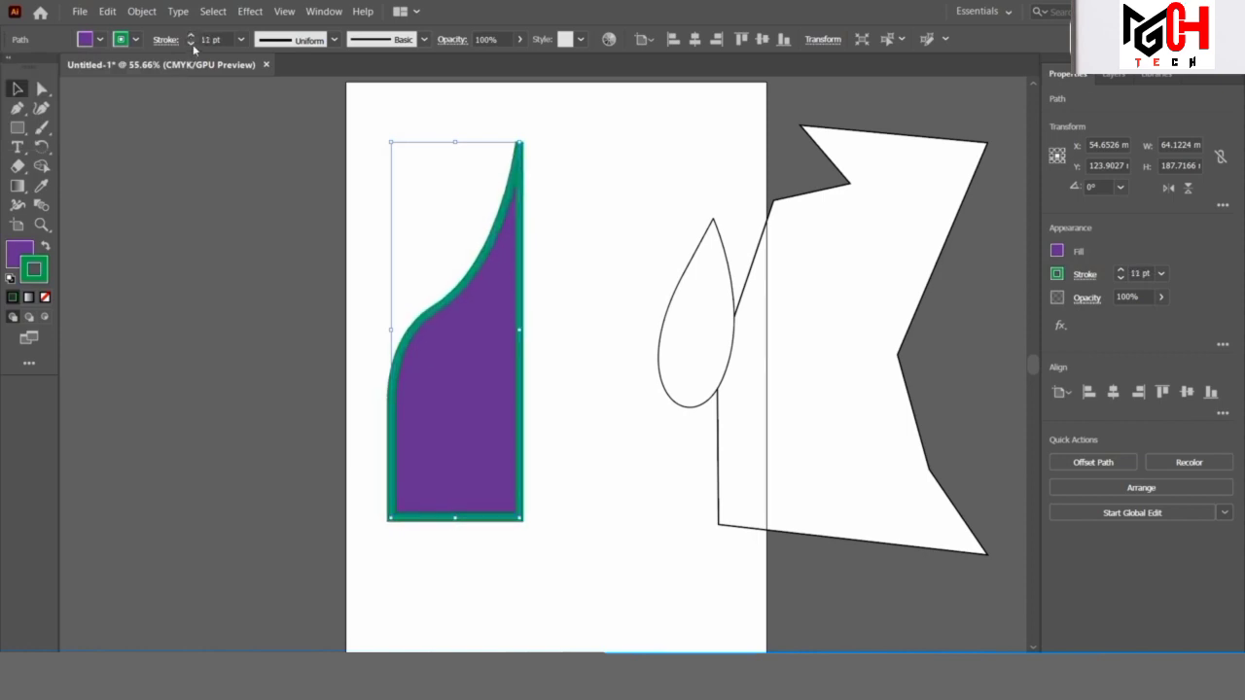
{"action": "left_click", "coordinate": [192, 44]}
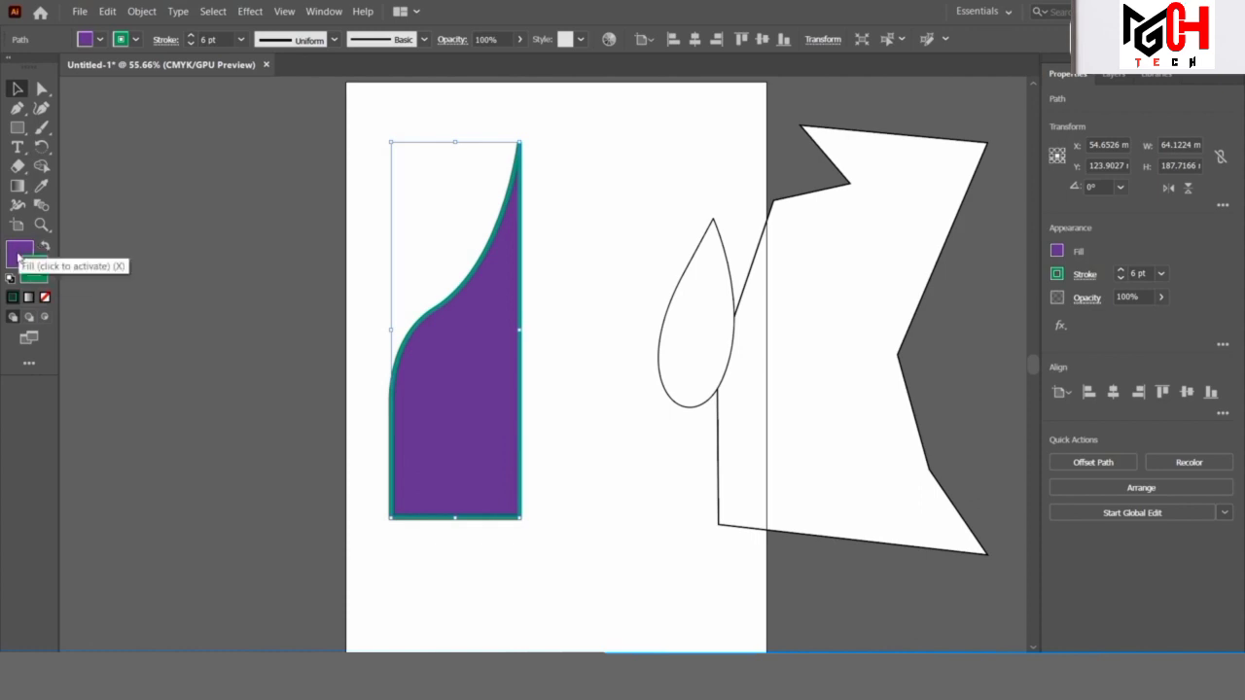
- Swap fill and stroke and remove the purple, leaving no fill and a green 1 pt outline
{"action": "left_click", "coordinate": [35, 270]}
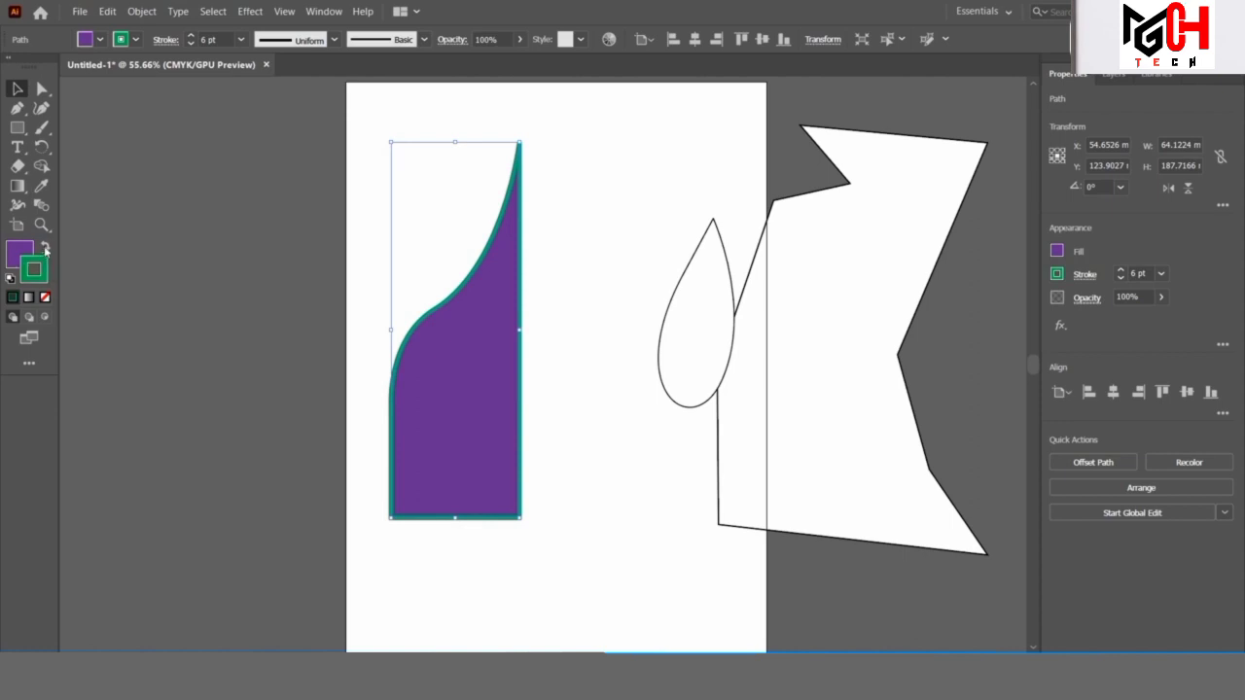
{"action": "left_click", "coordinate": [44, 249]}
{"action": "left_click", "coordinate": [45, 250]}
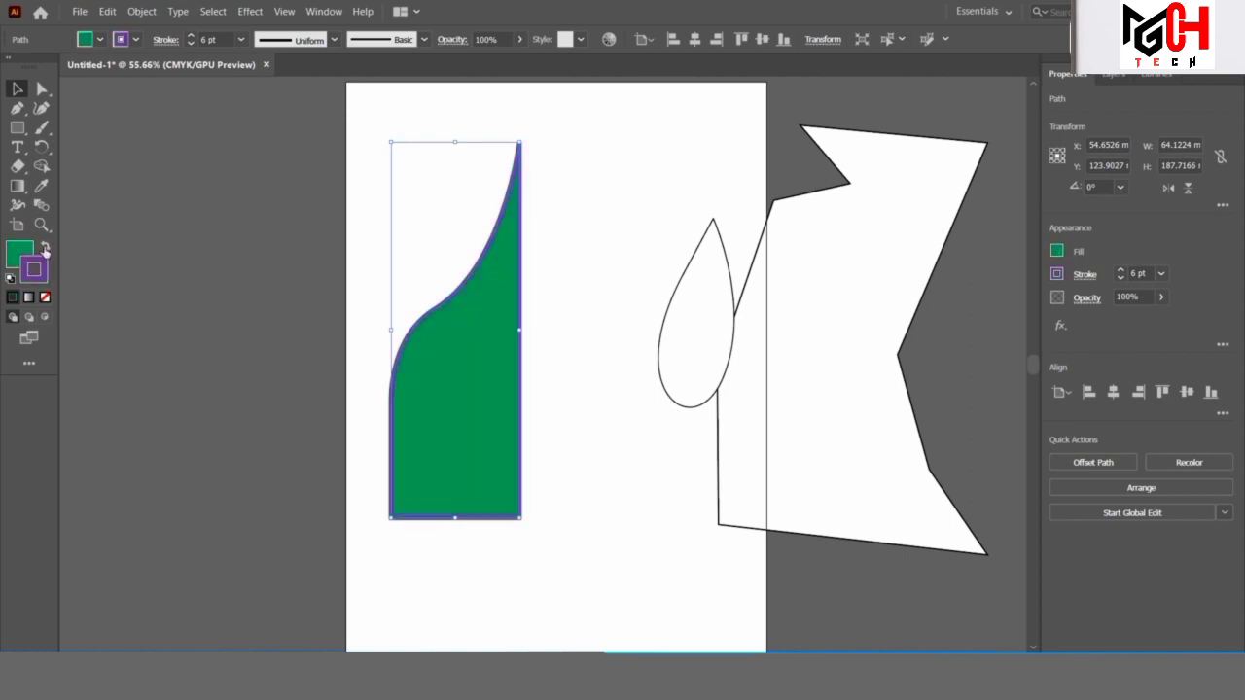
{"action": "left_click", "coordinate": [44, 250]}
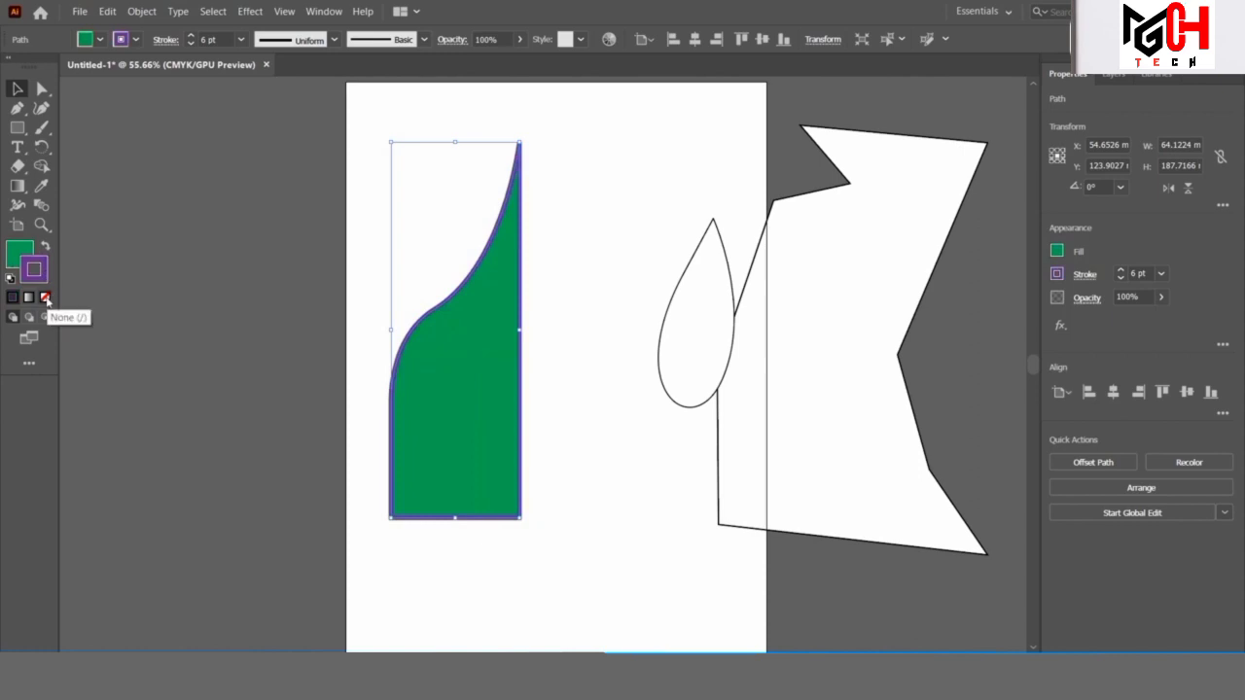
{"action": "left_click", "coordinate": [45, 299]}
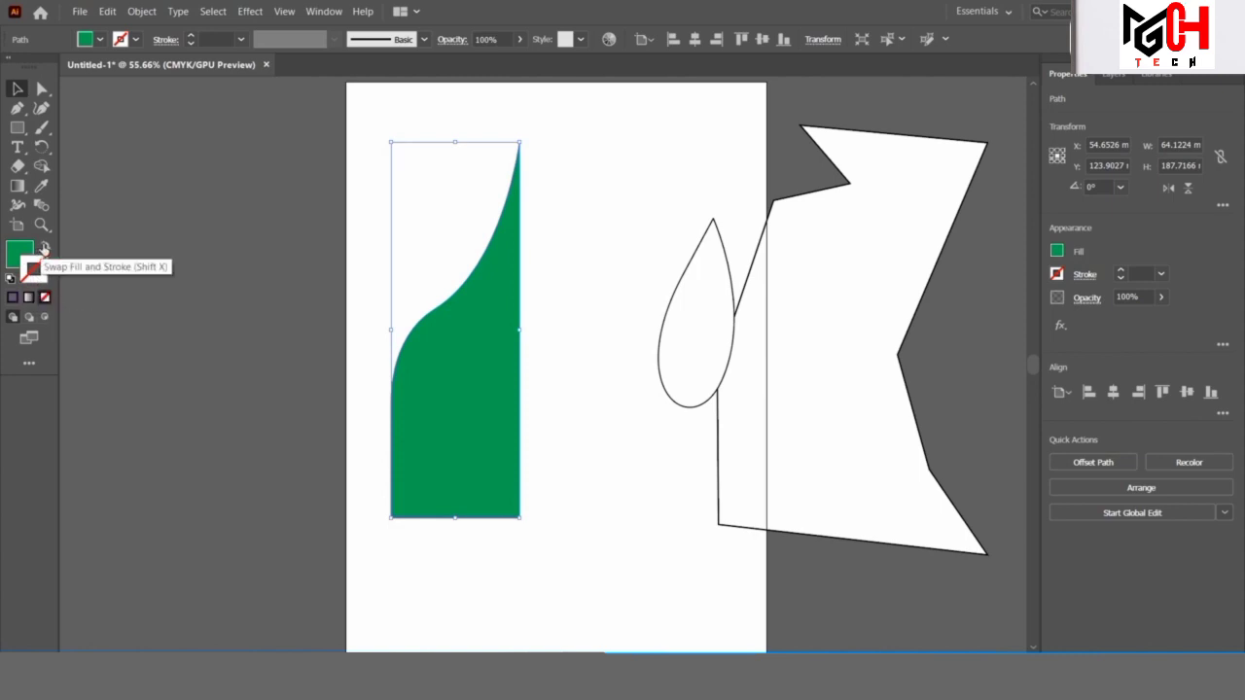
{"action": "left_click", "coordinate": [44, 249]}
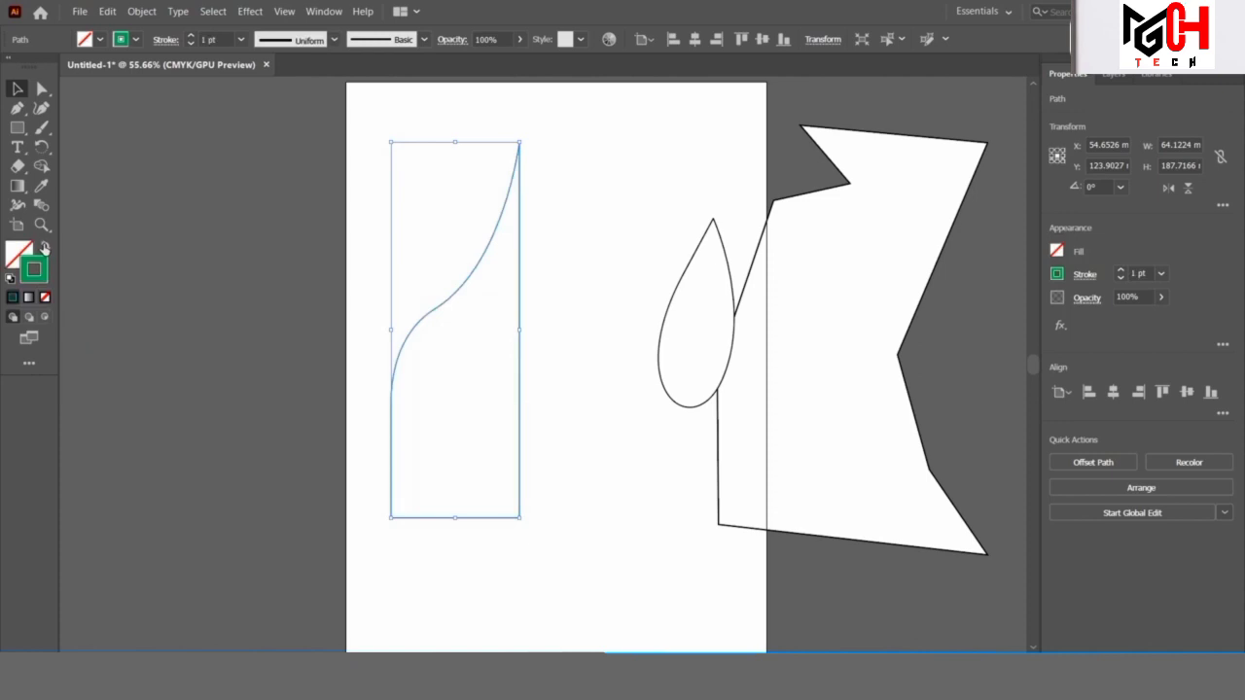
{"action": "left_click", "coordinate": [45, 249]}
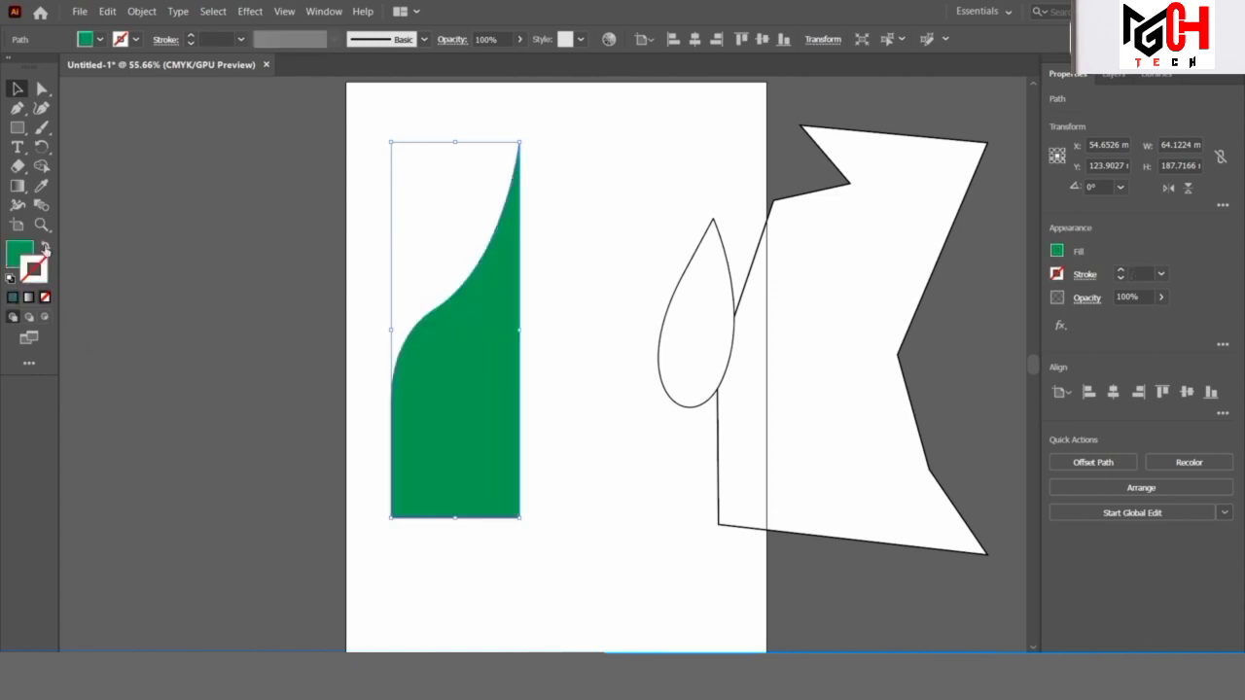
{"action": "left_click", "coordinate": [45, 250]}
{"action": "left_click", "coordinate": [45, 250]}
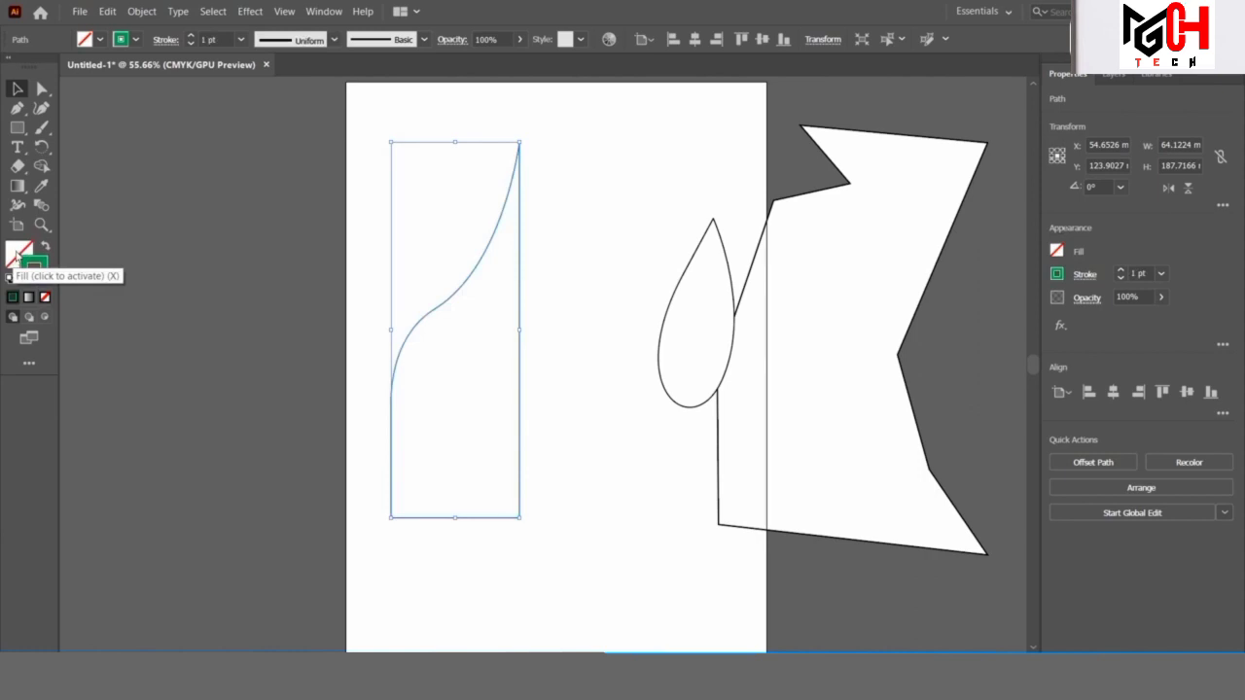
- Fill the shape with a bright blue (about C 92.63, M 84.61) from the Color Picker
{"action": "left_click", "coordinate": [17, 255]}
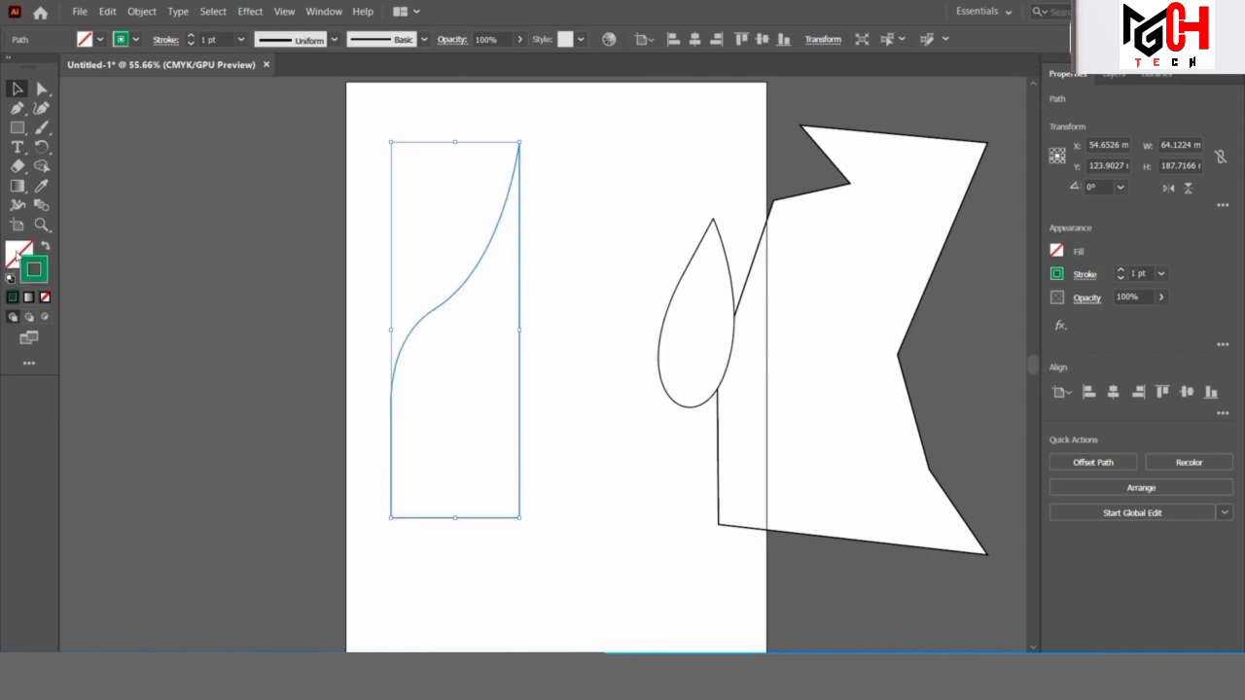
{"action": "double_click", "coordinate": [17, 255]}
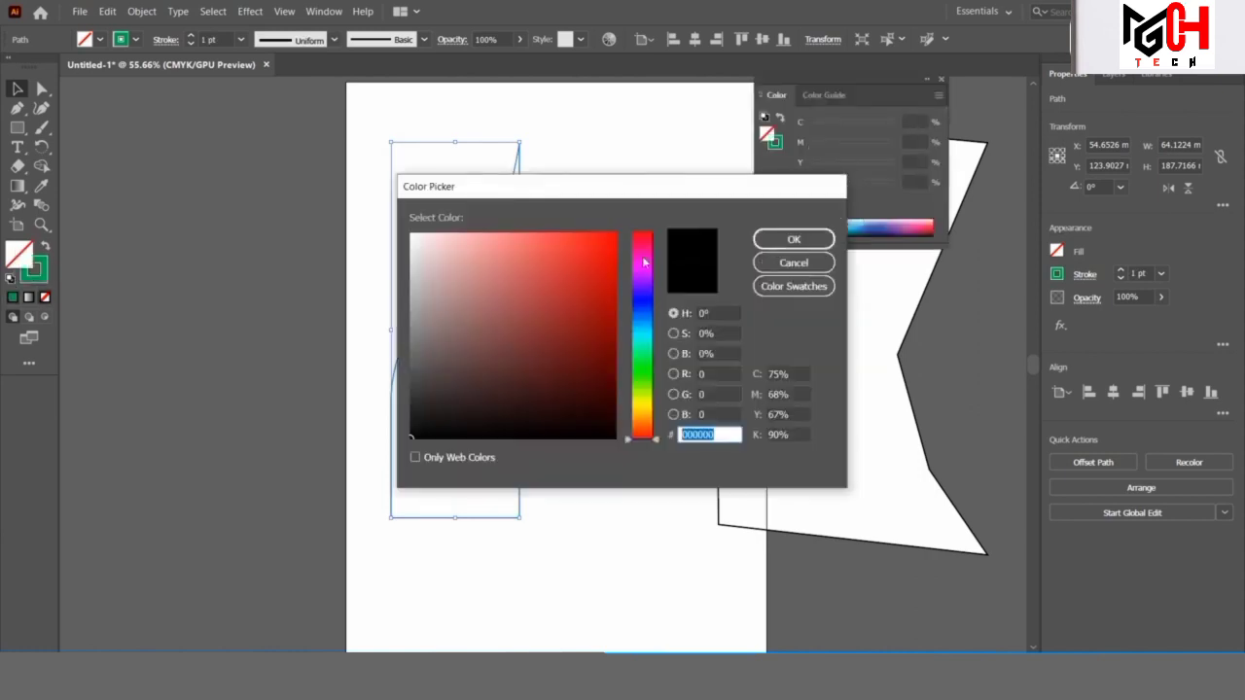
{"action": "left_click", "coordinate": [618, 237]}
{"action": "left_click", "coordinate": [642, 303]}
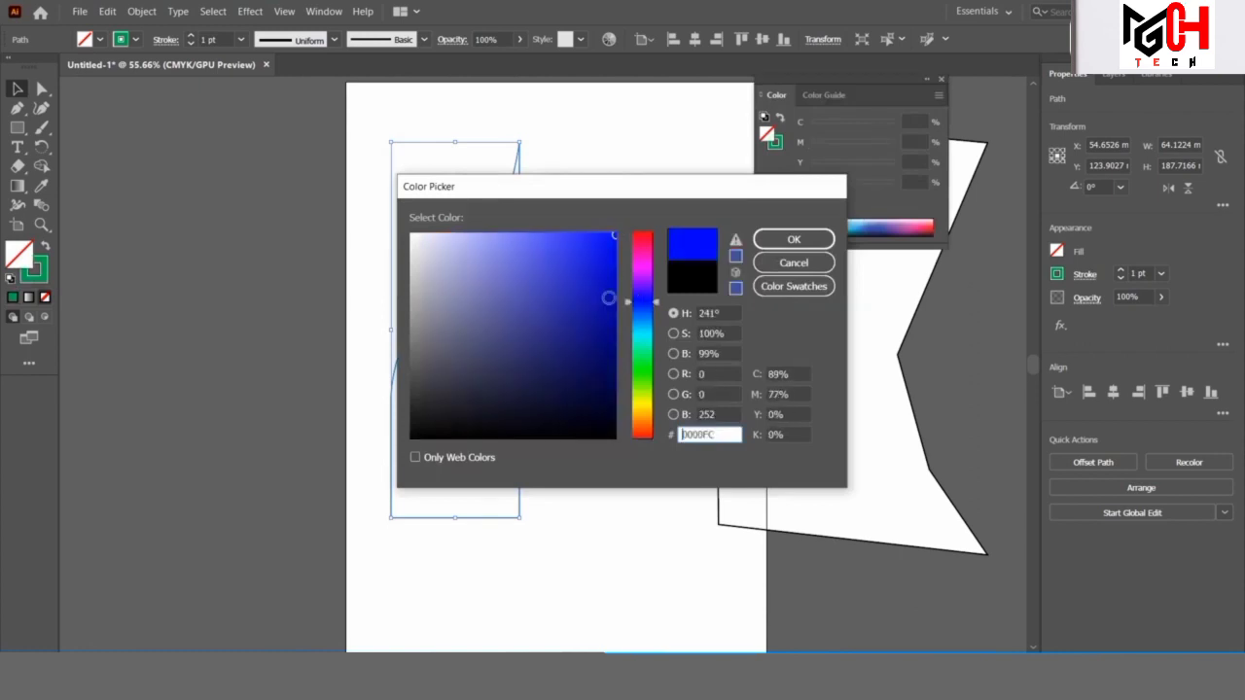
{"action": "left_click", "coordinate": [636, 374]}
{"action": "left_click", "coordinate": [609, 342]}
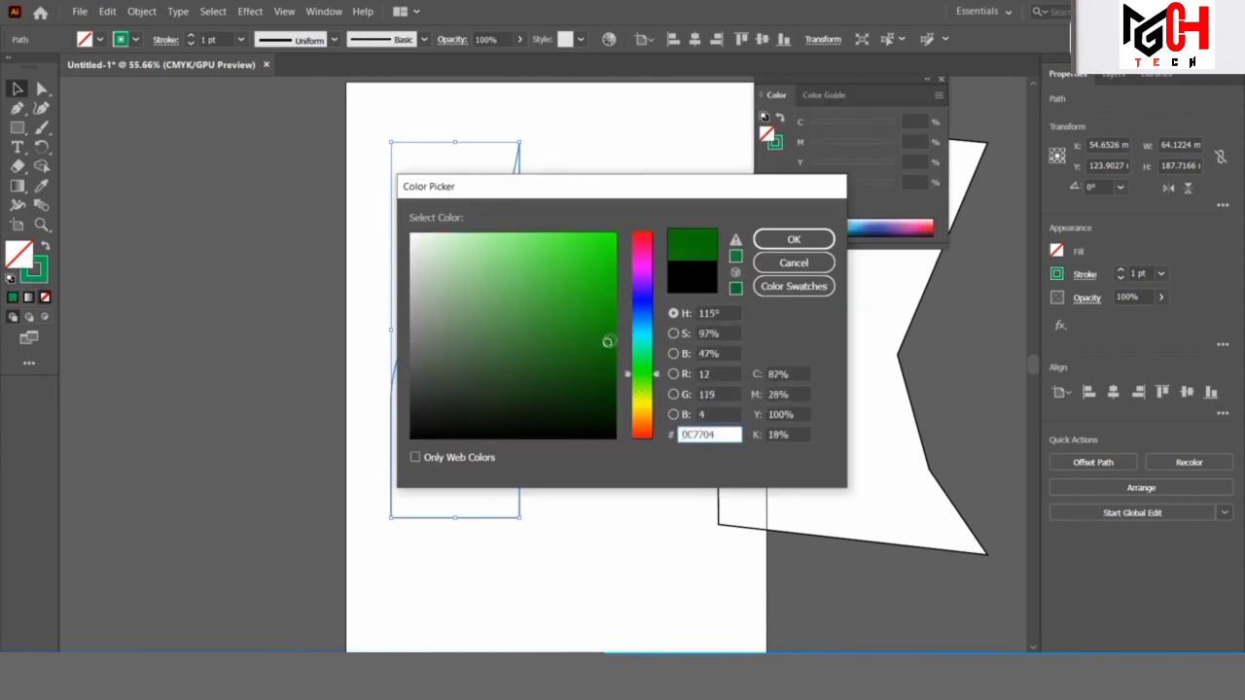
{"action": "left_click", "coordinate": [610, 273]}
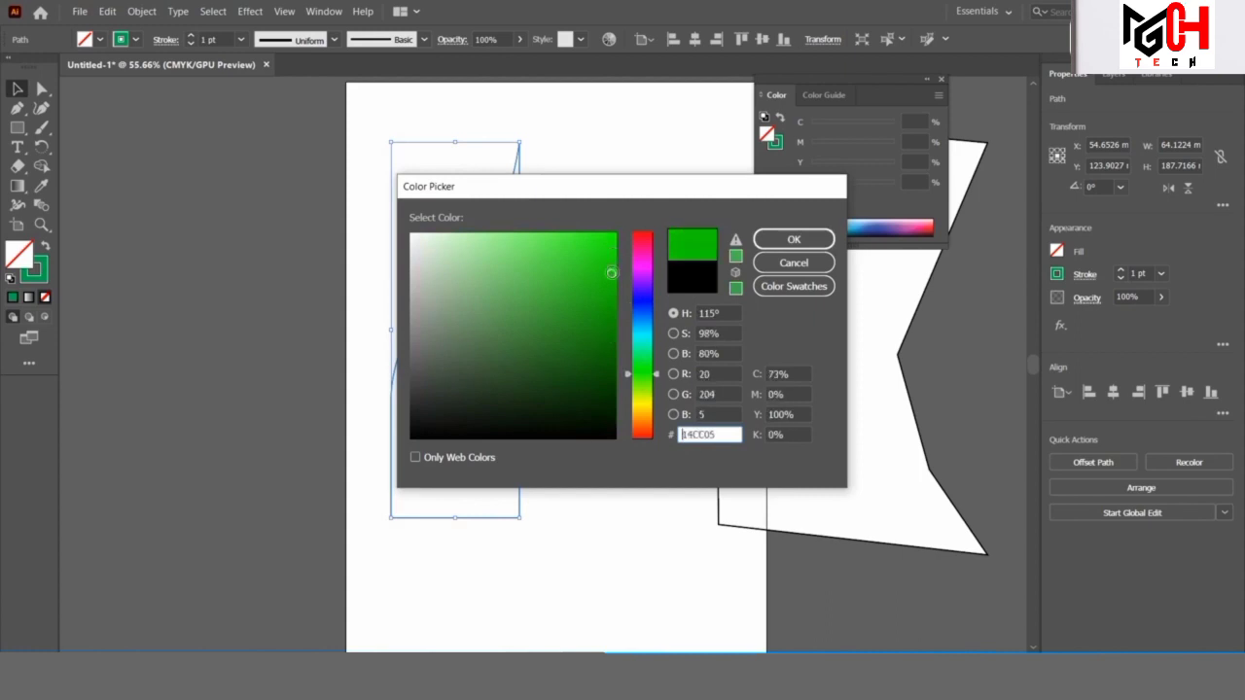
{"action": "left_click", "coordinate": [641, 305]}
{"action": "left_click", "coordinate": [792, 239]}
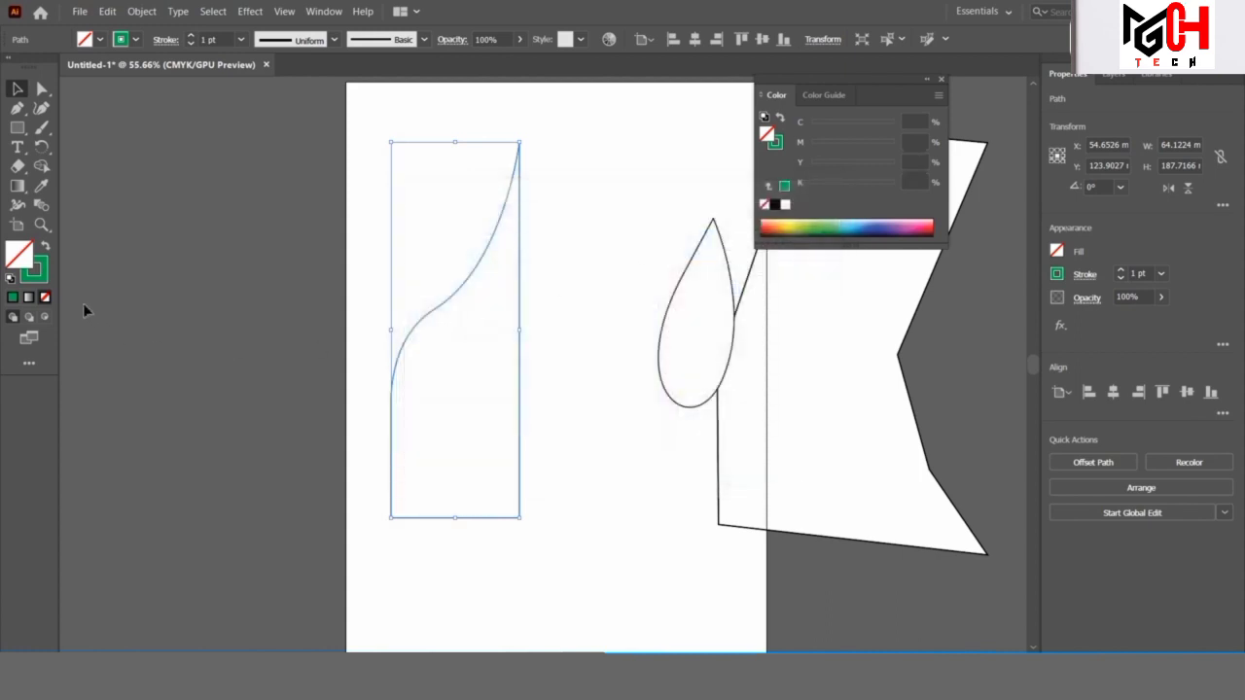
- Swap the colours and mix a dark maroon fill in the Color panel
{"action": "left_click", "coordinate": [47, 249]}
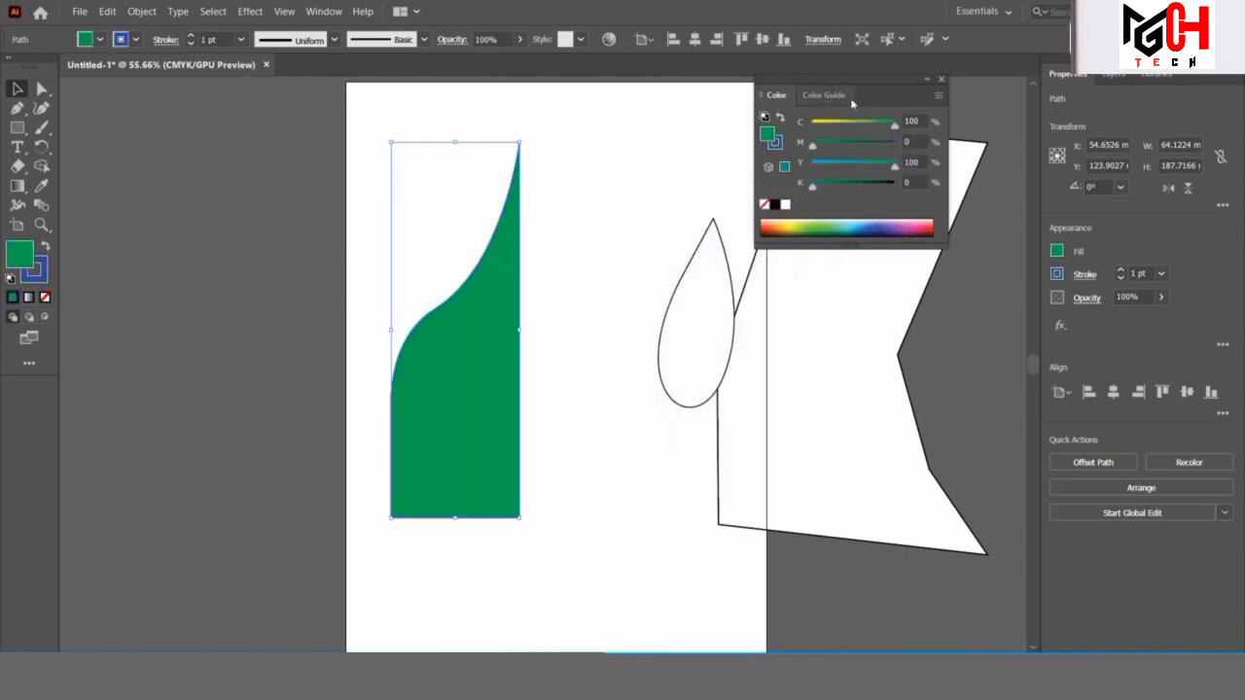
{"action": "left_click_drag", "start_coordinate": [886, 90], "coordinate": [882, 126]}
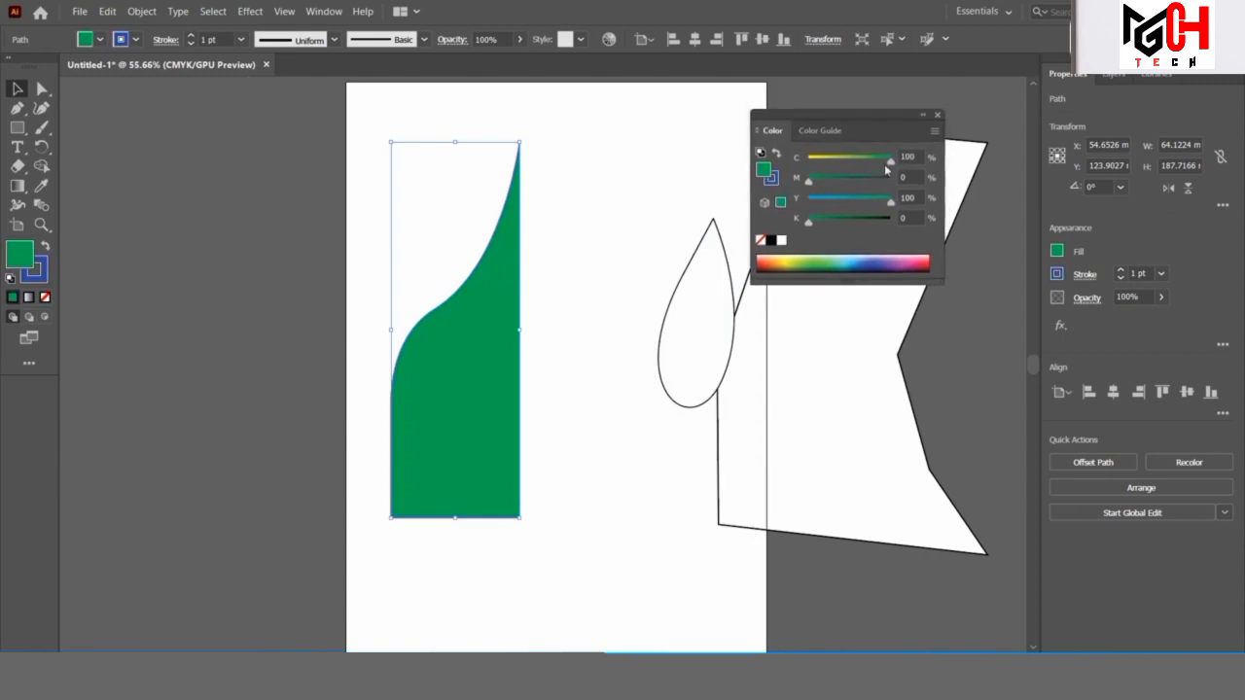
{"action": "mouse_move", "coordinate": [889, 159]}
{"action": "left_mouse_down"}
{"action": "mouse_move", "coordinate": [830, 181]}
{"action": "mouse_move", "coordinate": [853, 181]}
{"action": "mouse_move", "coordinate": [831, 202]}
{"action": "mouse_move", "coordinate": [872, 222]}
{"action": "left_mouse_up"}
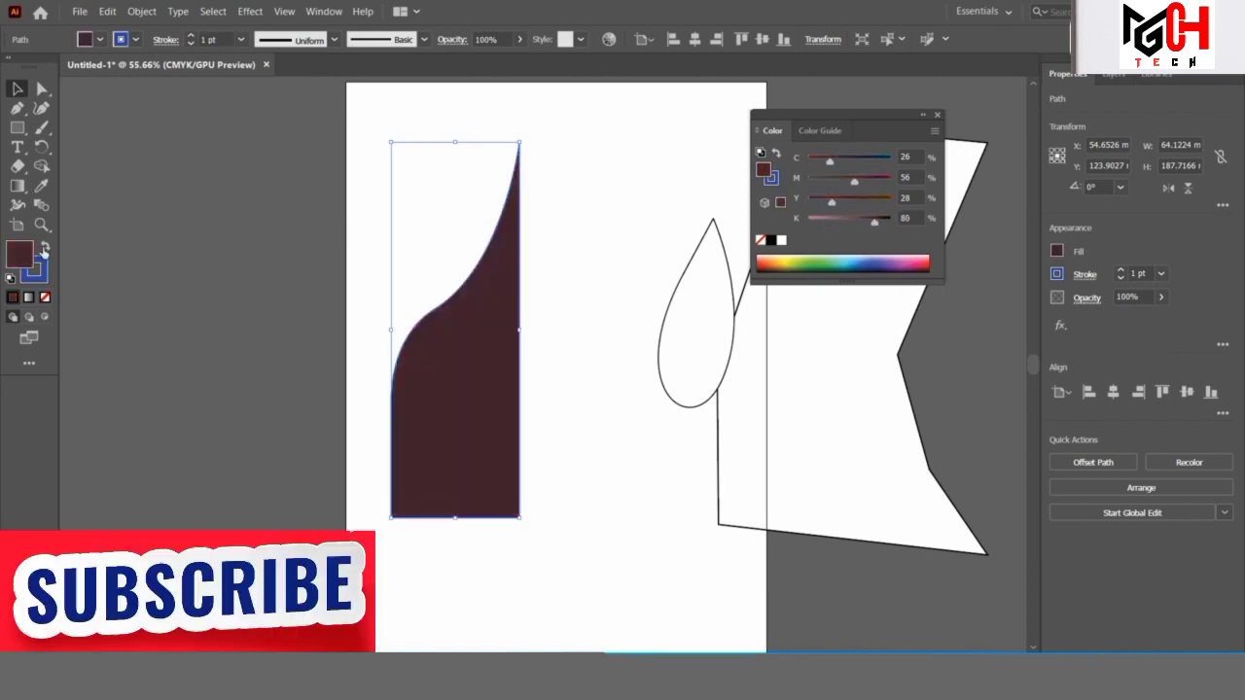
- Mix a dark olive-green outline colour (C 38, Y 68, K 49)
{"action": "left_click", "coordinate": [43, 267]}
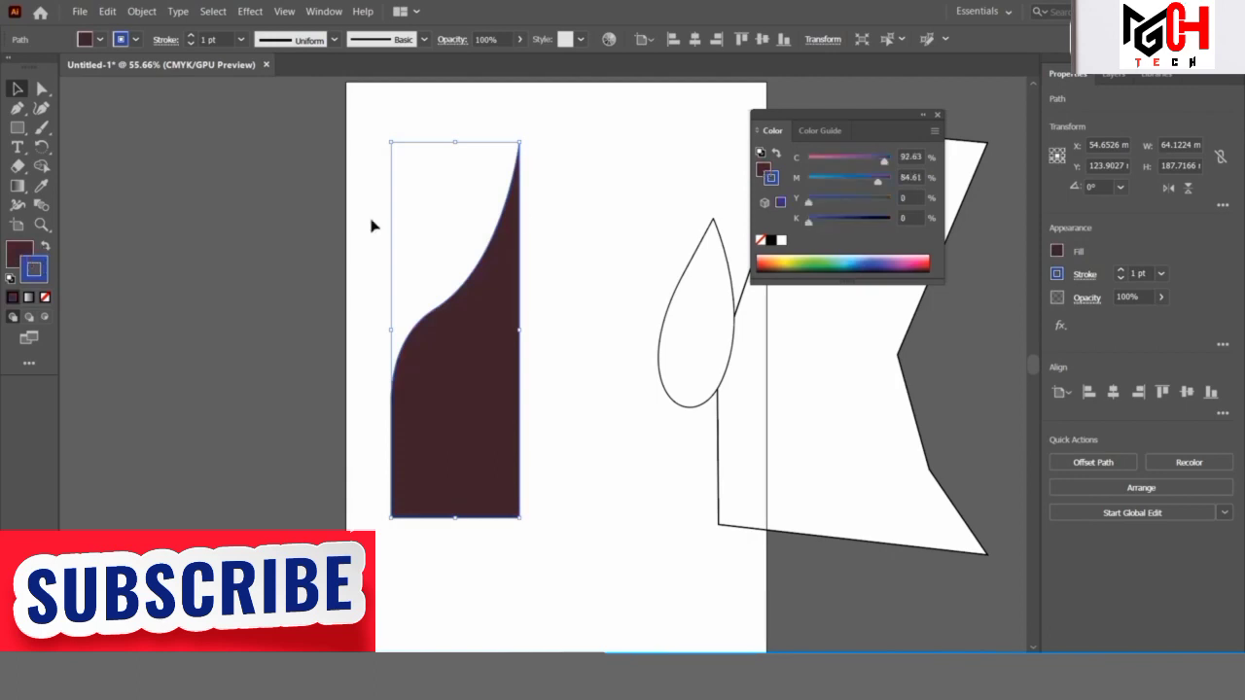
{"action": "left_click_drag", "start_coordinate": [878, 183], "coordinate": [809, 183]}
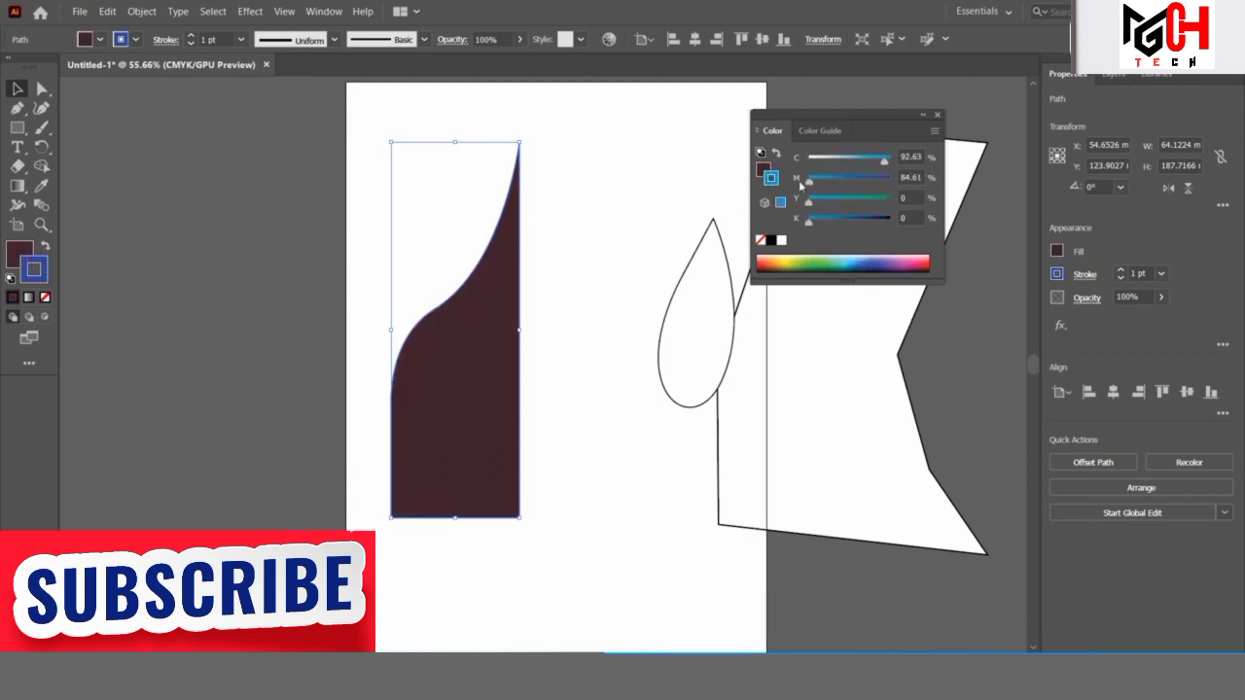
{"action": "left_click_drag", "start_coordinate": [885, 161], "coordinate": [839, 160]}
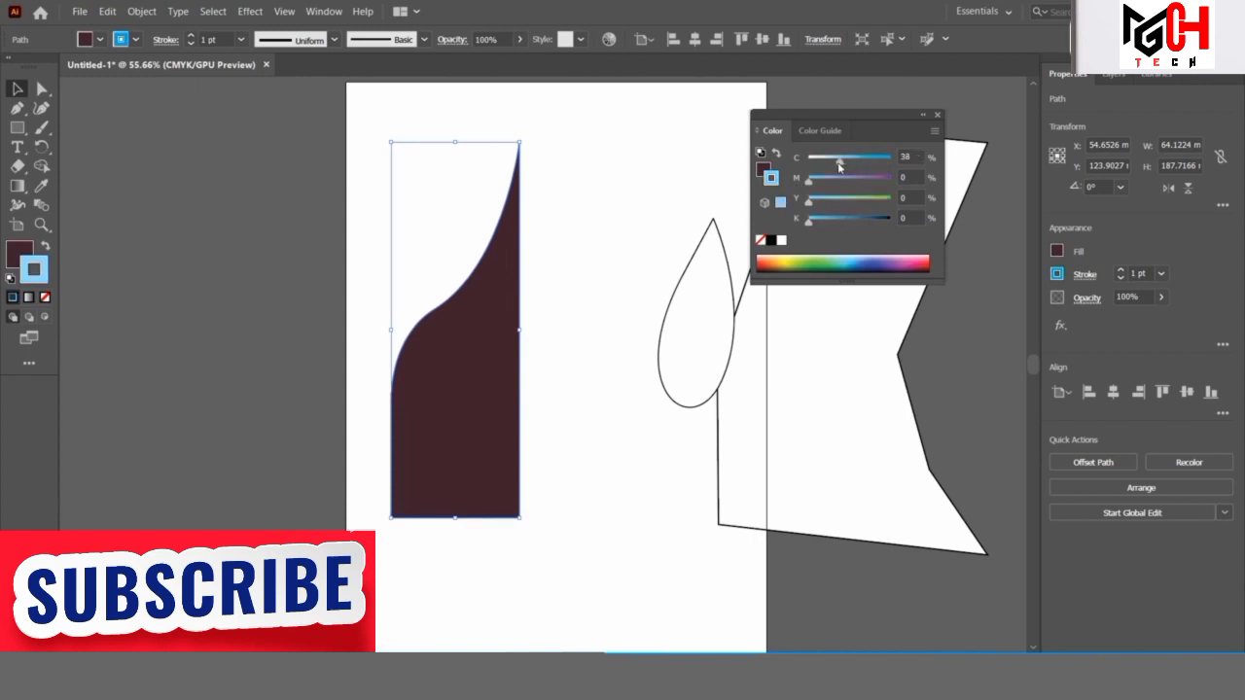
{"action": "mouse_move", "coordinate": [827, 201]}
{"action": "left_mouse_down"}
{"action": "mouse_move", "coordinate": [864, 201]}
{"action": "mouse_move", "coordinate": [848, 221]}
{"action": "left_mouse_up"}
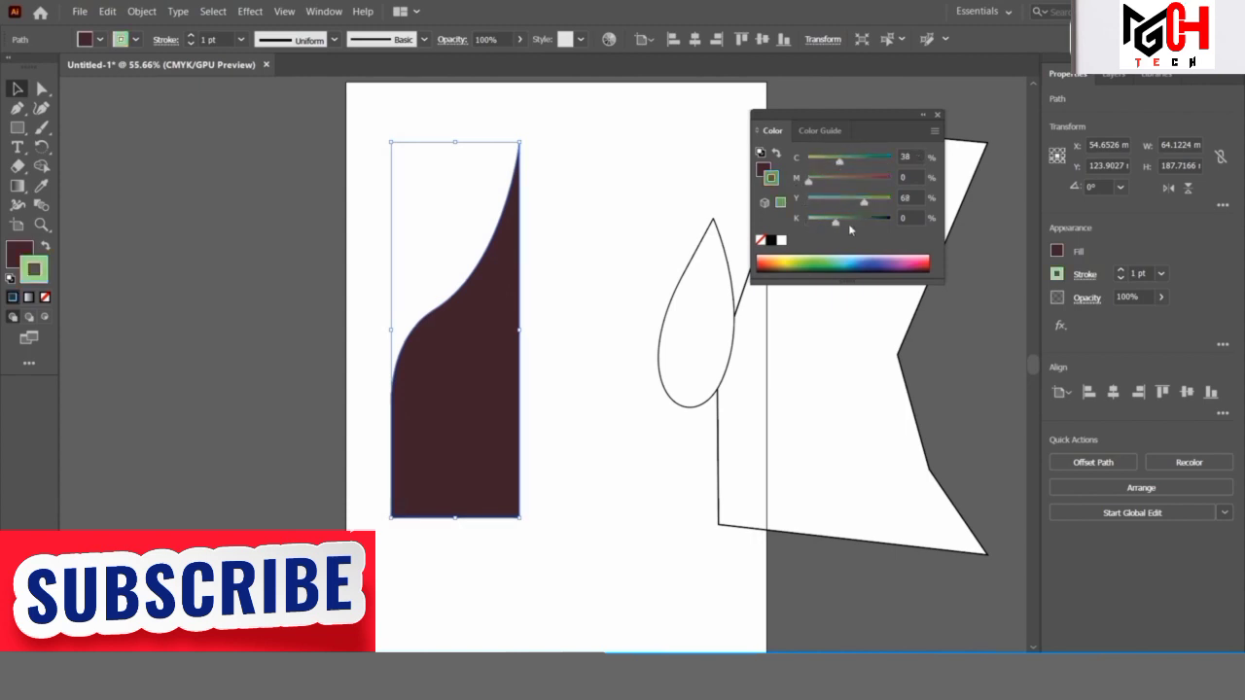
{"action": "left_click", "coordinate": [937, 114]}
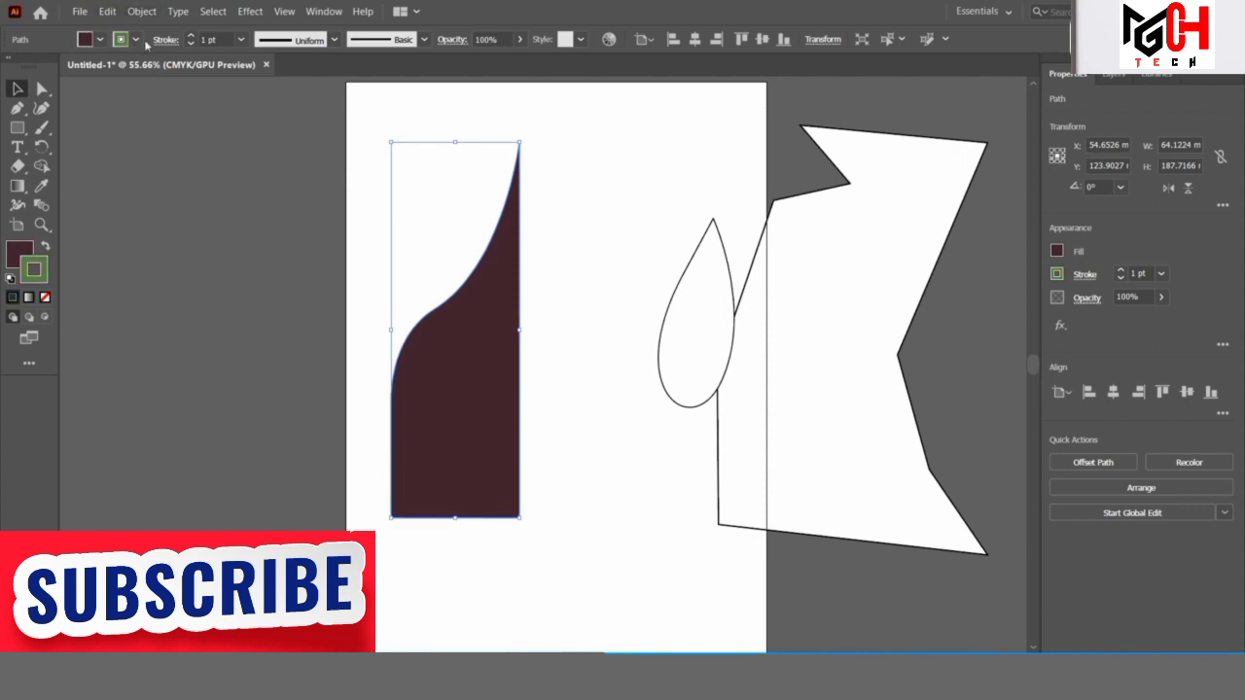
- Raise the green outline's stroke weight to 9 pt
{"action": "left_click", "coordinate": [191, 36]}
{"action": "left_click", "coordinate": [191, 36]}
{"action": "left_click", "coordinate": [192, 36]}
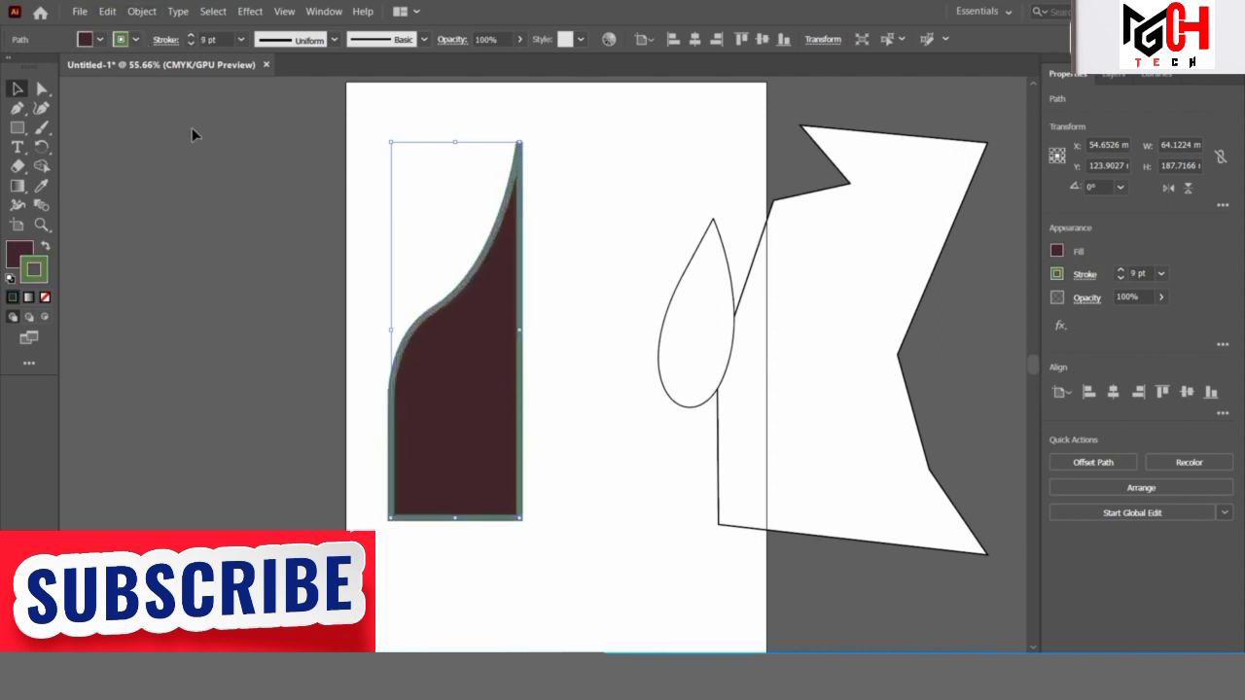
{"action": "left_click", "coordinate": [166, 43]}
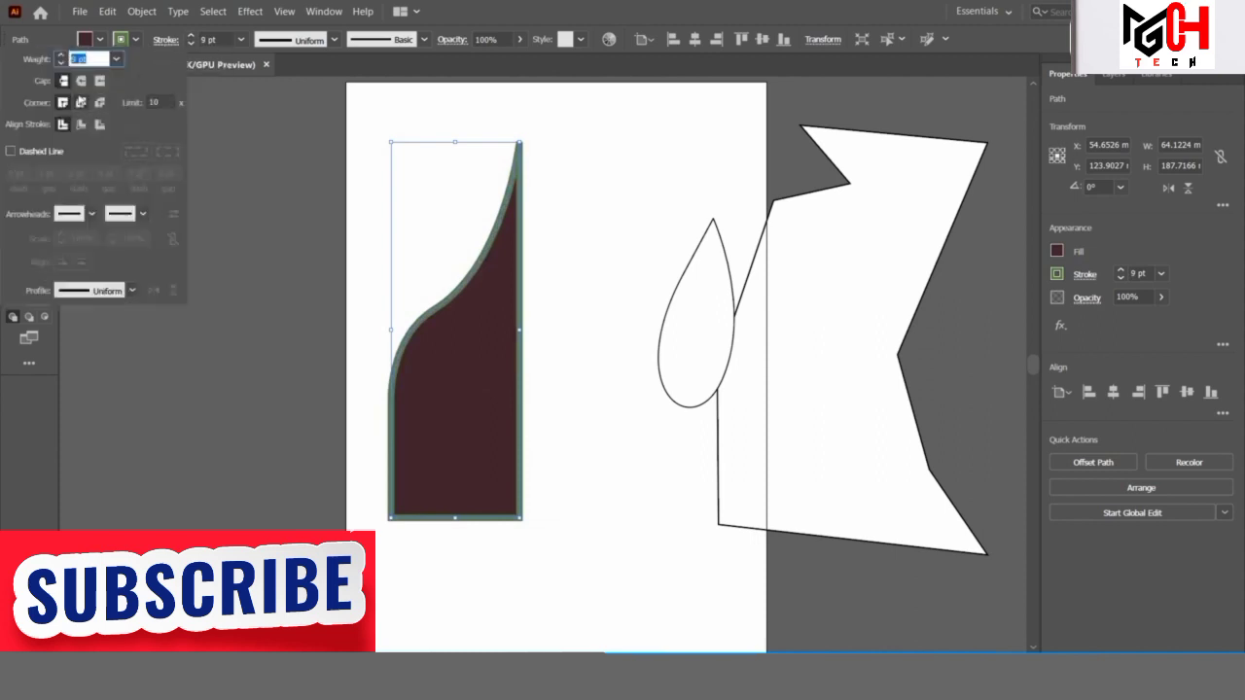
{"action": "left_click", "coordinate": [495, 140]}
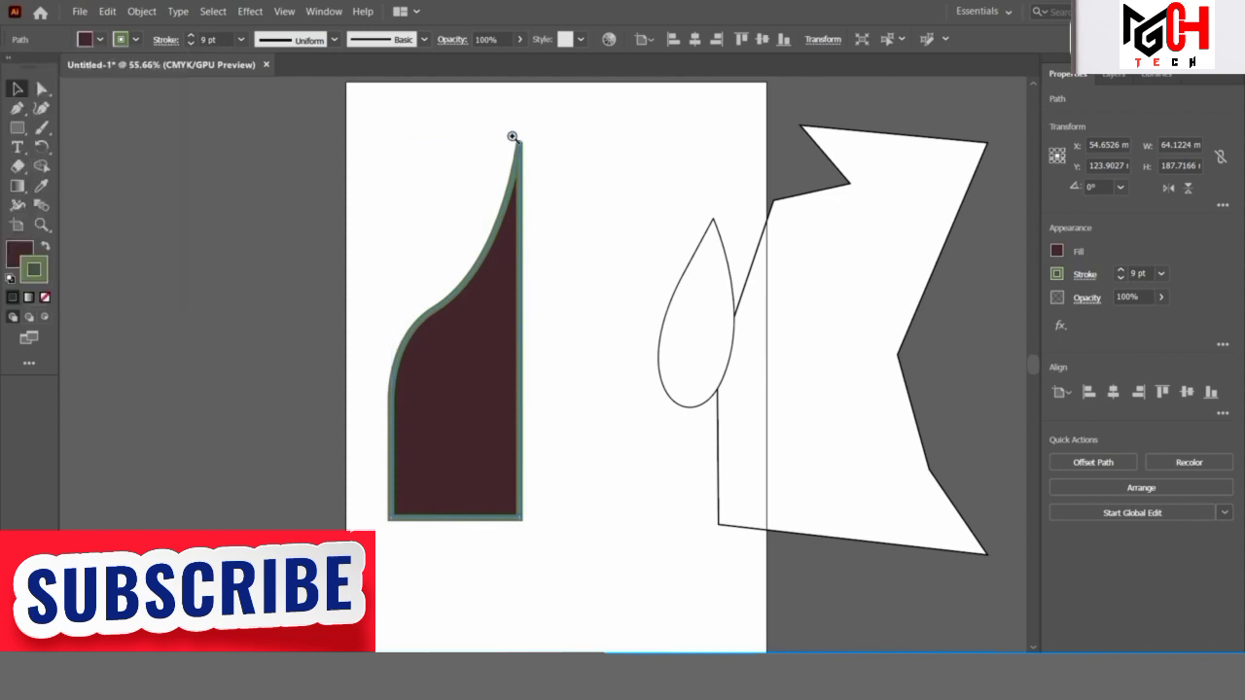
- Zoom in on the pointed tip and give the stroke Round Cap and Round Join
{"action": "mouse_move", "coordinate": [507, 135]}
{"action": "left_mouse_down"}
{"action": "mouse_move", "coordinate": [534, 176]}
{"action": "mouse_move", "coordinate": [511, 125]}
{"action": "mouse_move", "coordinate": [538, 173]}
{"action": "mouse_move", "coordinate": [538, 161]}
{"action": "mouse_move", "coordinate": [553, 248]}
{"action": "mouse_move", "coordinate": [600, 283]}
{"action": "left_mouse_up"}
{"action": "left_click_drag", "start_coordinate": [544, 159], "coordinate": [572, 184]}
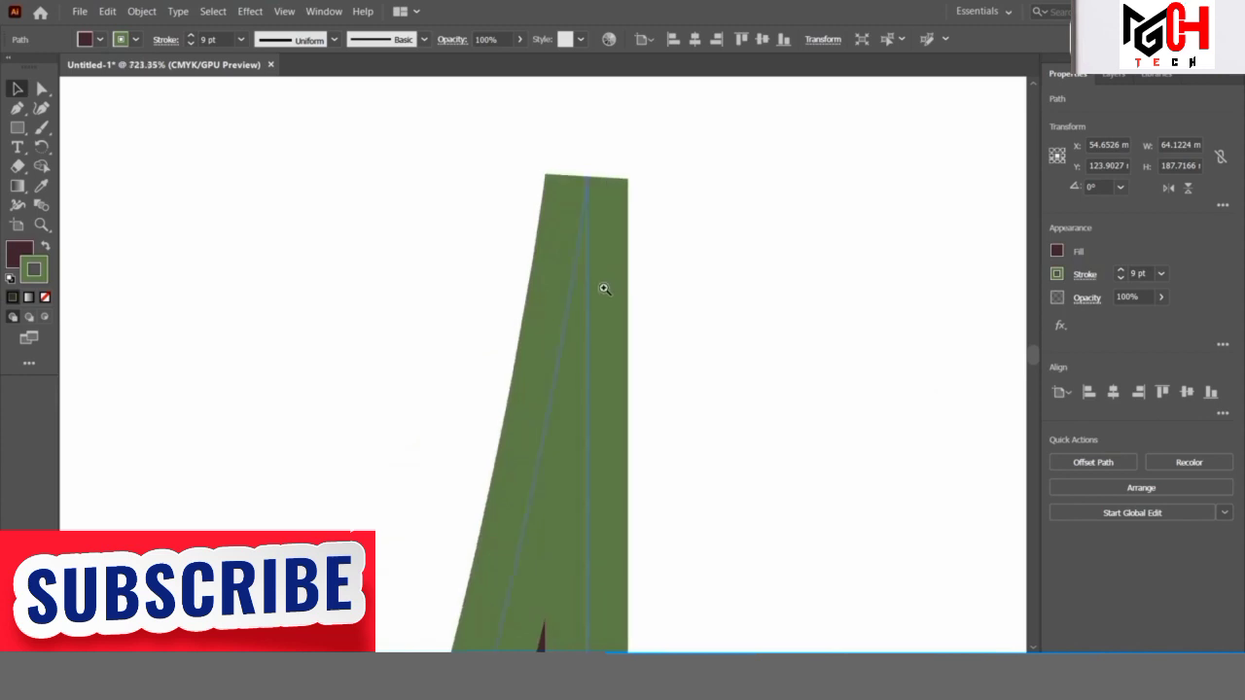
{"action": "left_click_drag", "start_coordinate": [603, 288], "coordinate": [581, 364]}
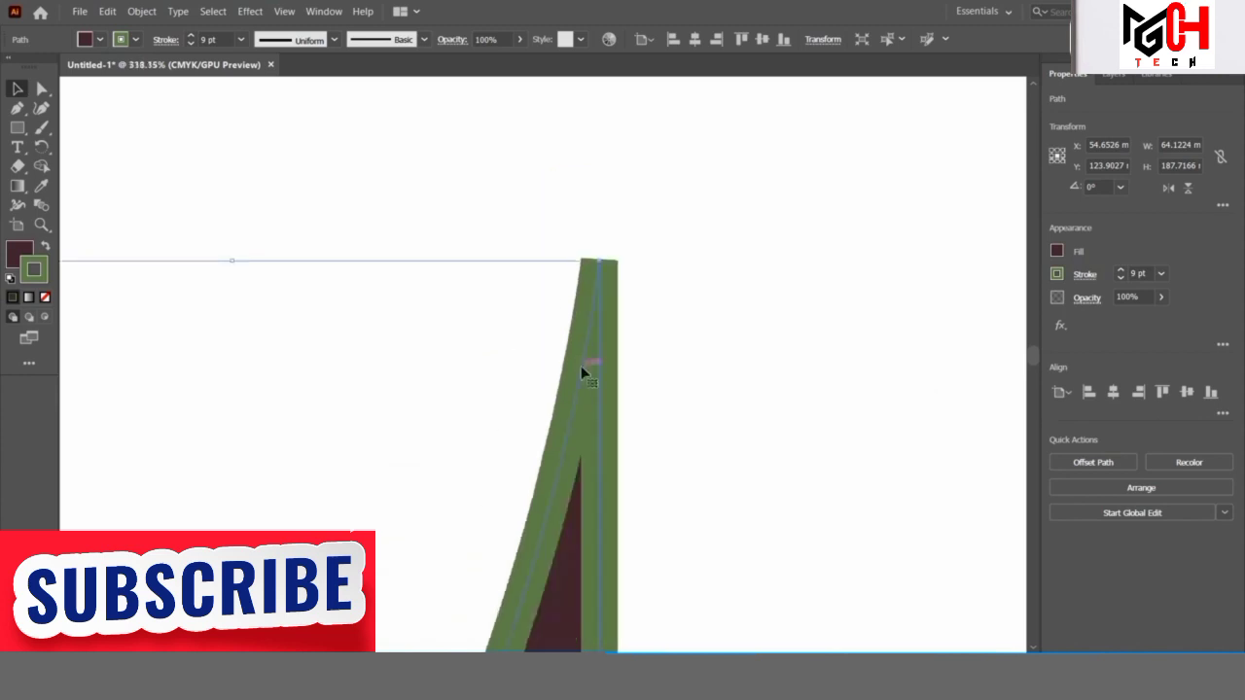
{"action": "left_click", "coordinate": [165, 39]}
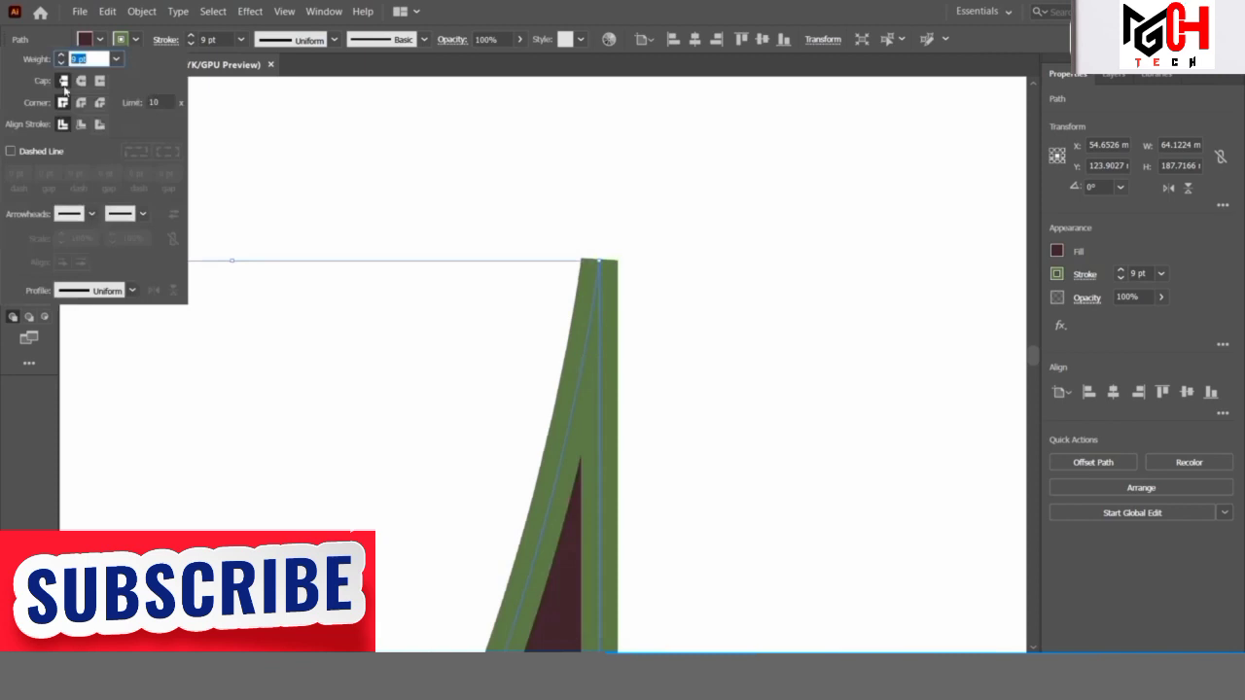
{"action": "left_click", "coordinate": [81, 82]}
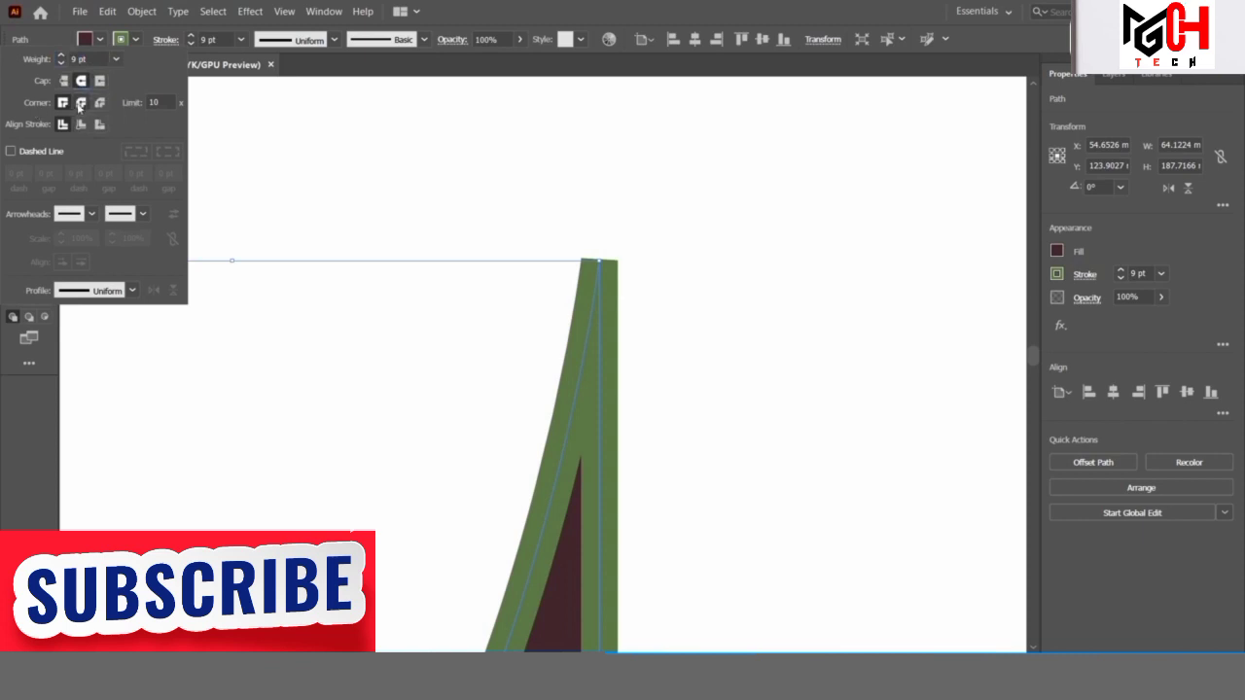
{"action": "left_click", "coordinate": [80, 103]}
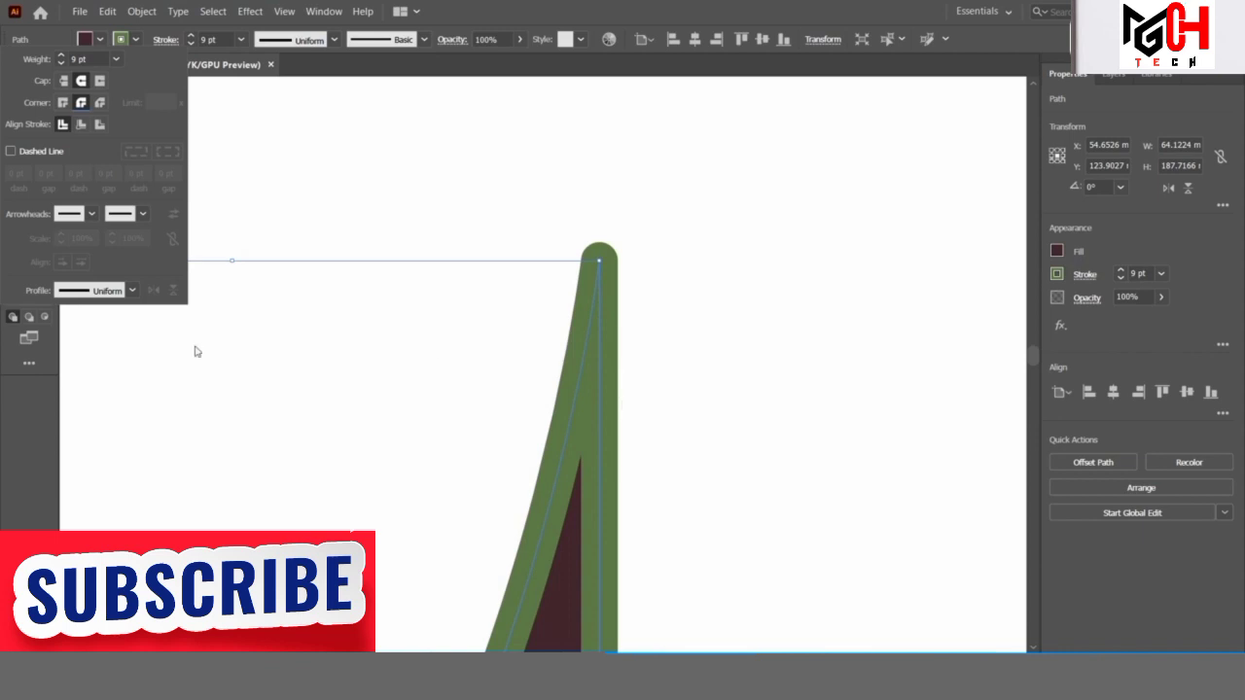
- Try Inside and Outside stroke alignment, then set the stroke back to Center
{"action": "left_click", "coordinate": [82, 124]}
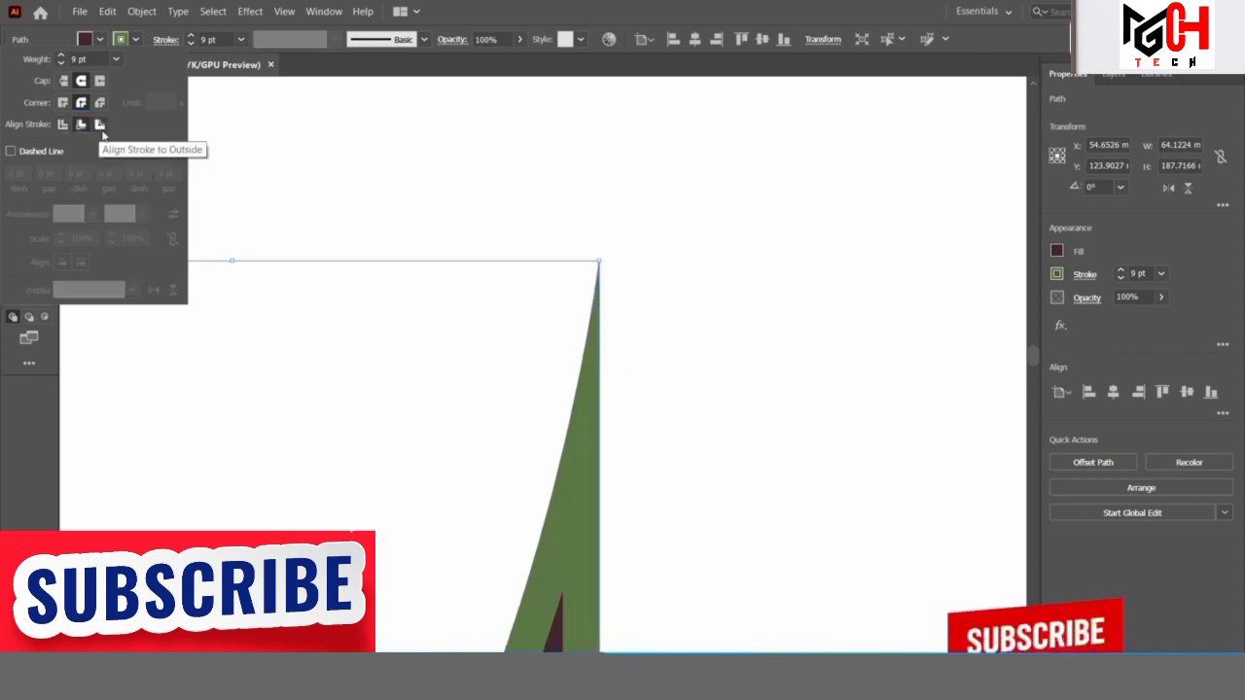
{"action": "left_click", "coordinate": [100, 126]}
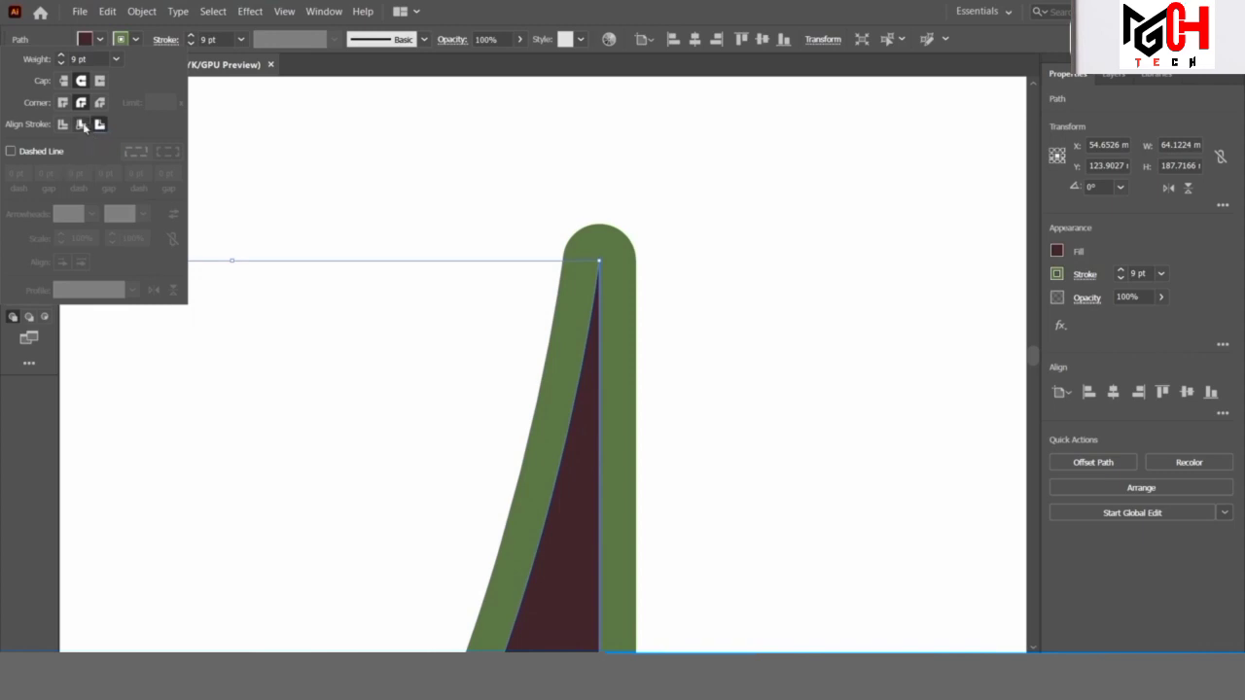
{"action": "left_click", "coordinate": [79, 129]}
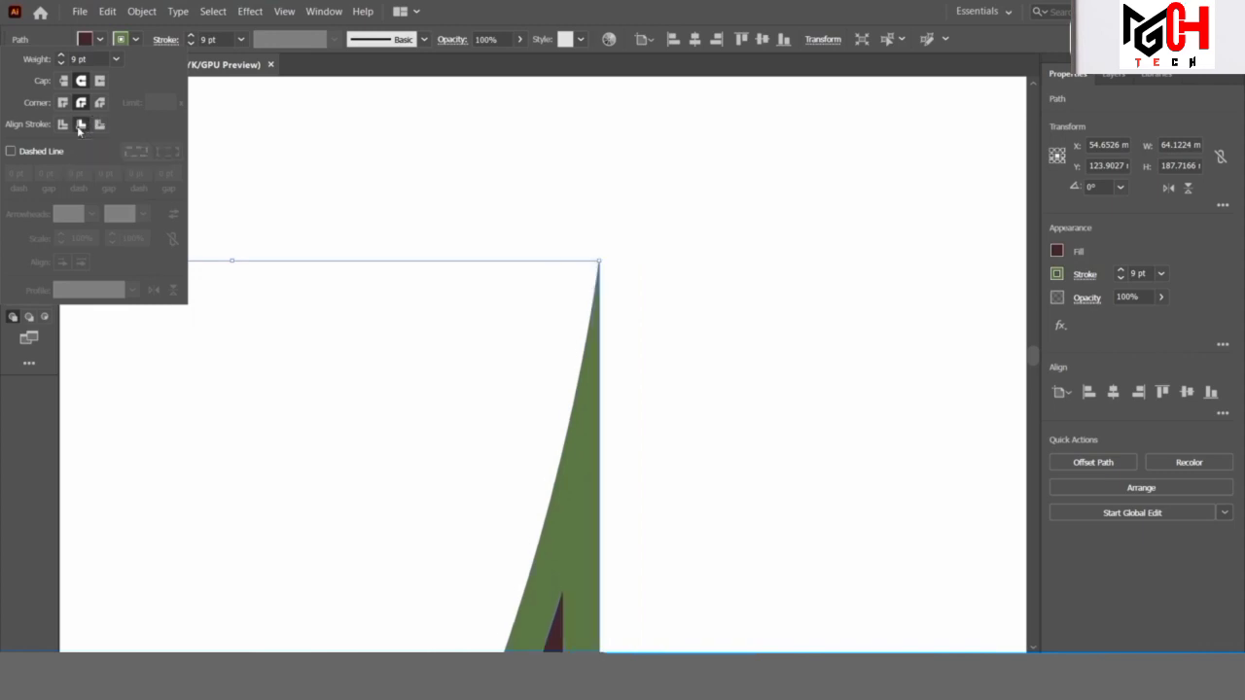
{"action": "left_click", "coordinate": [65, 126]}
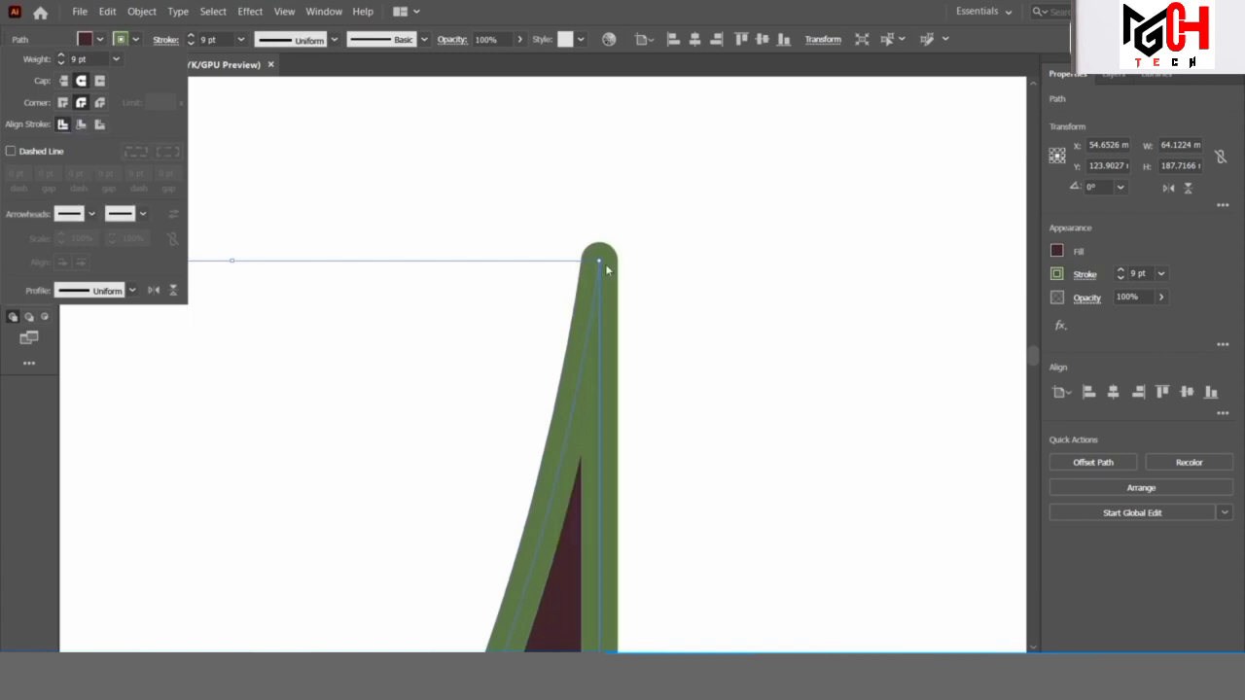
- Turn on Dashed Line for the green outline and start entering dash and gap values
{"action": "left_click", "coordinate": [11, 152]}
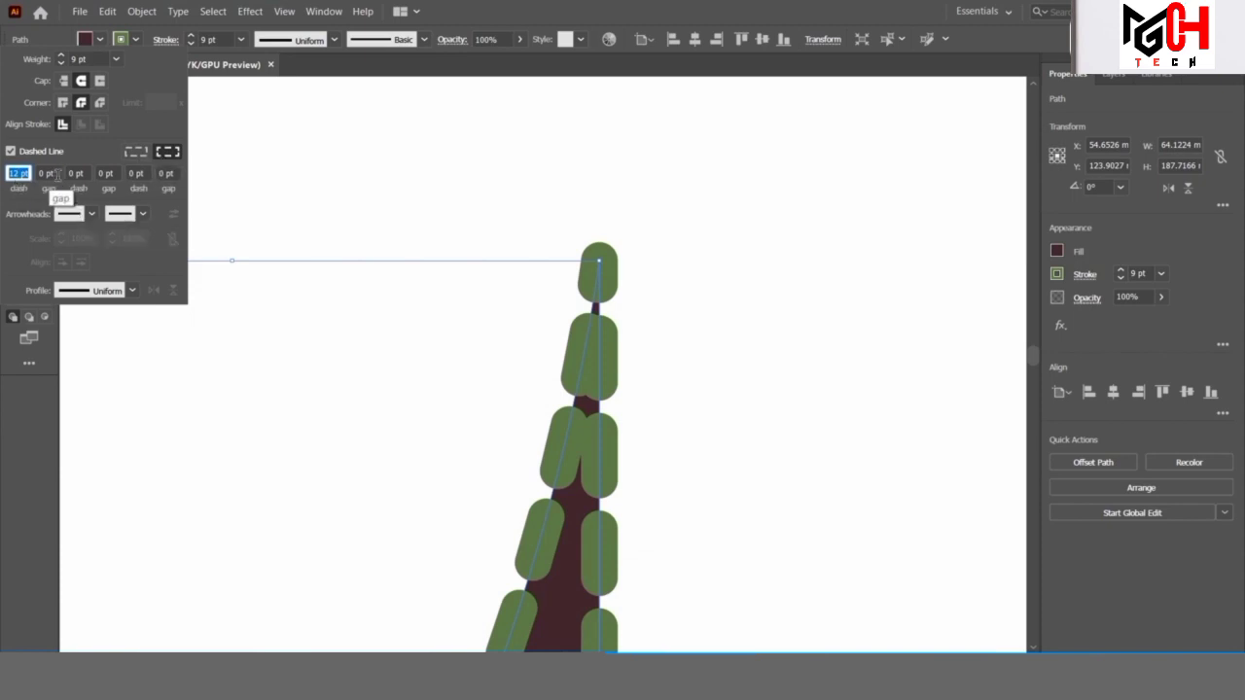
{"action": "left_click", "coordinate": [53, 174]}
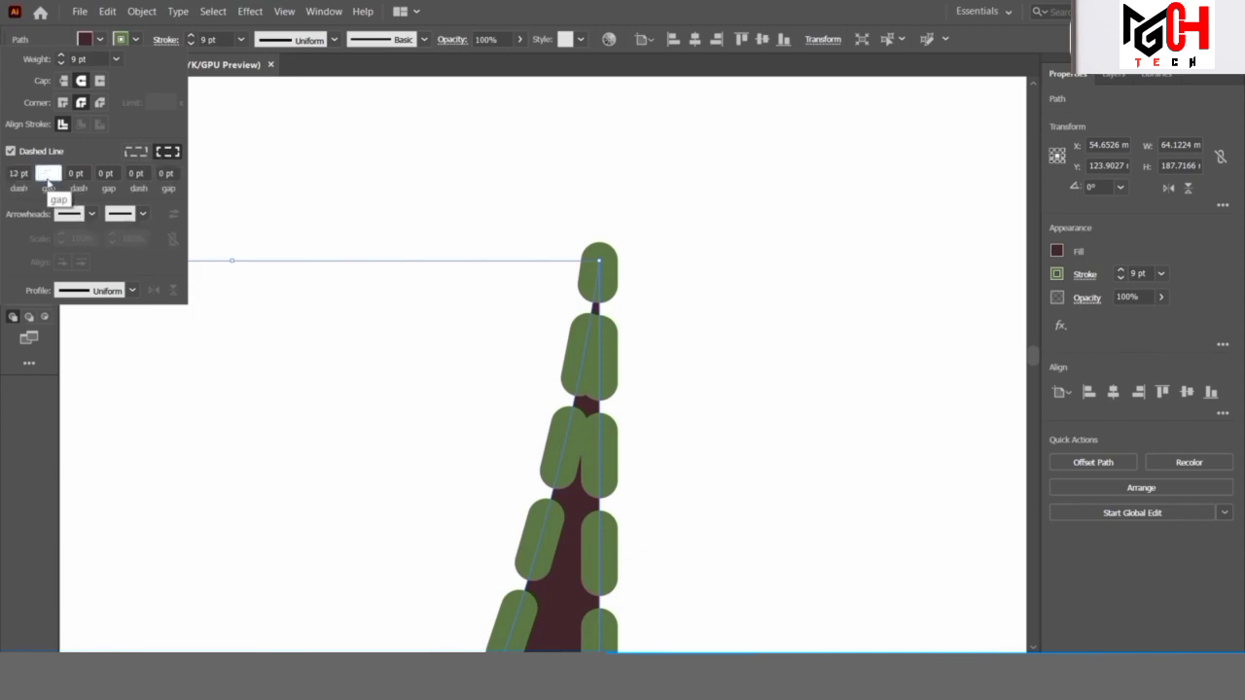
{"action": "type", "text": "10"}
{"action": "left_click", "coordinate": [83, 173]}
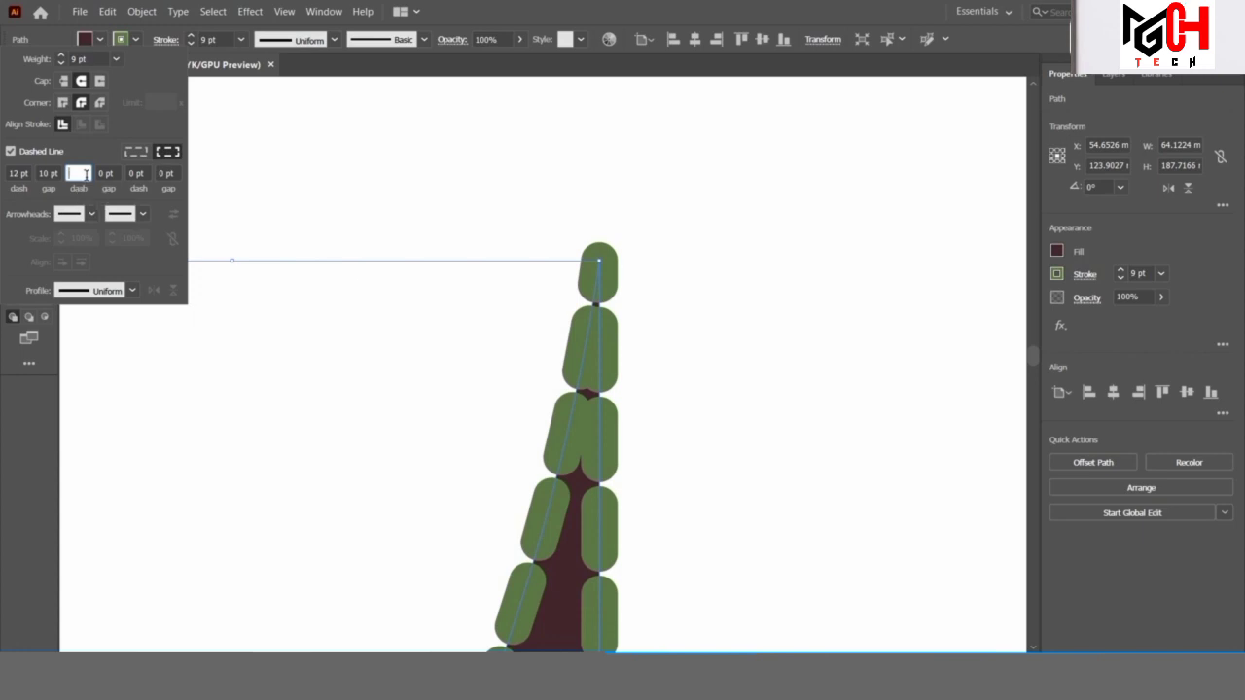
{"action": "type", "text": "16"}
{"action": "left_click", "coordinate": [109, 172]}
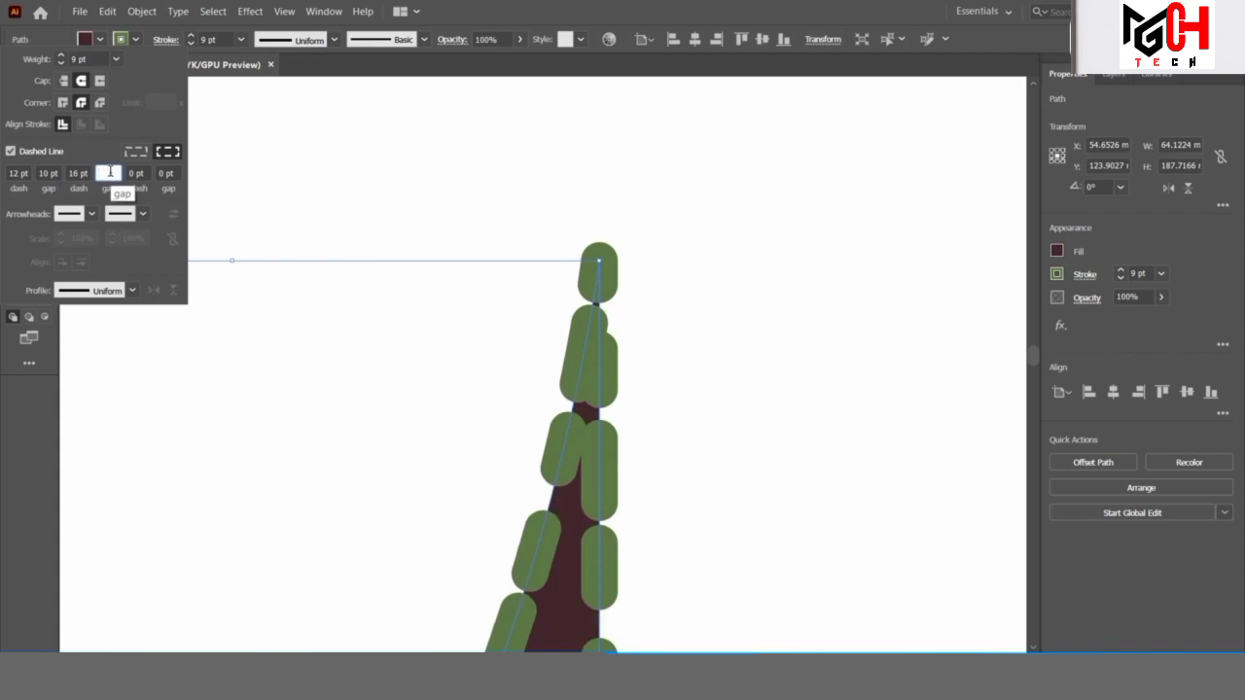
{"action": "type", "text": "10"}
- Complete the dash pattern as 12, 10, 16, 10, 18, 10 pt and verify it
{"action": "key", "text": "Tab"}
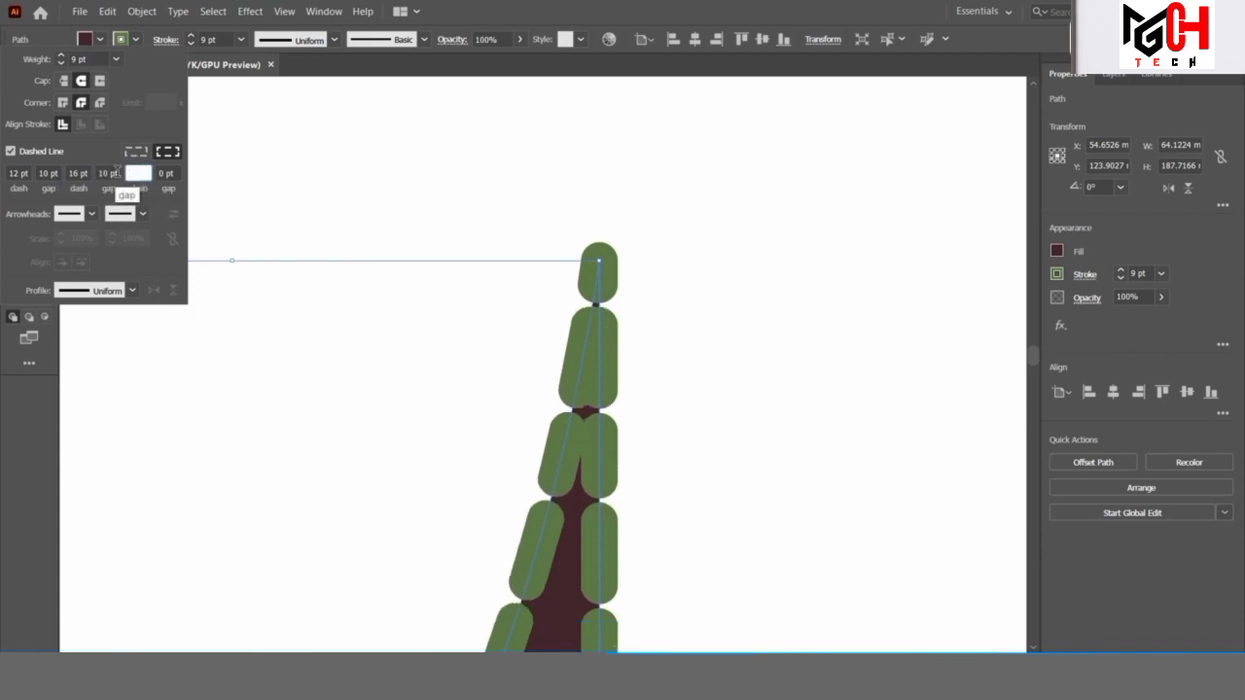
{"action": "type", "text": "10"}
{"action": "left_click", "coordinate": [170, 173]}
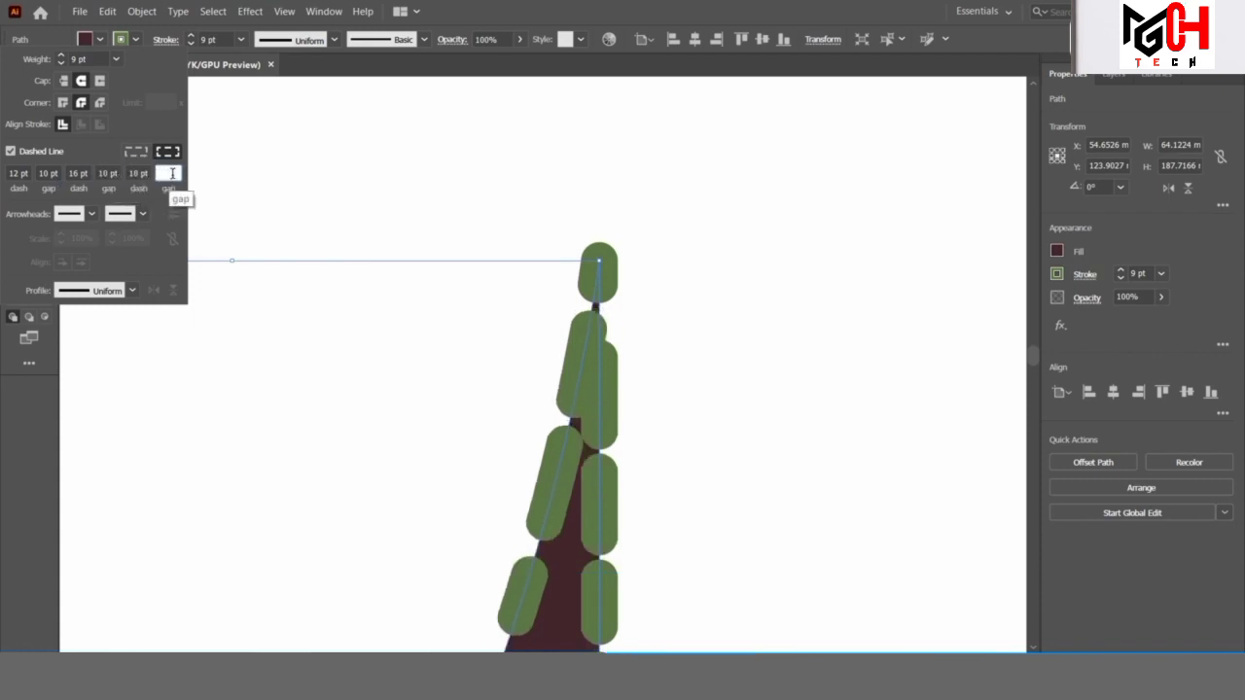
{"action": "type", "text": "10"}
{"action": "type", "text": "."}
{"action": "key", "text": "Return"}
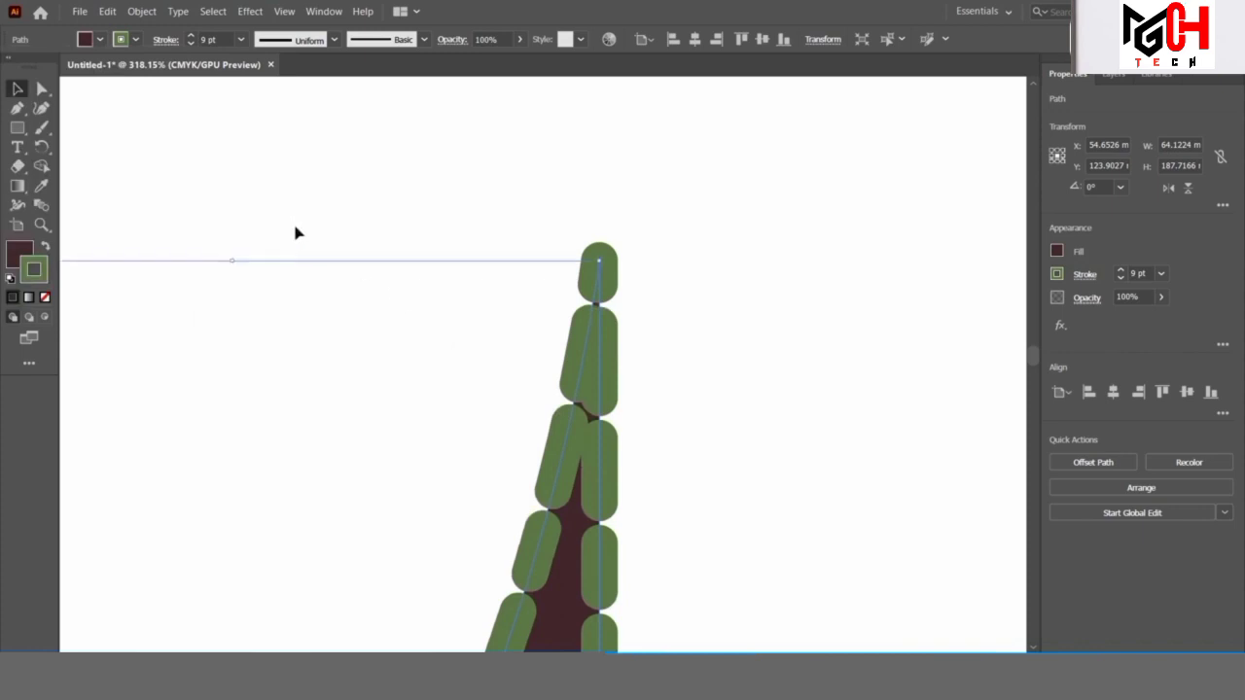
{"action": "left_click", "coordinate": [160, 39]}
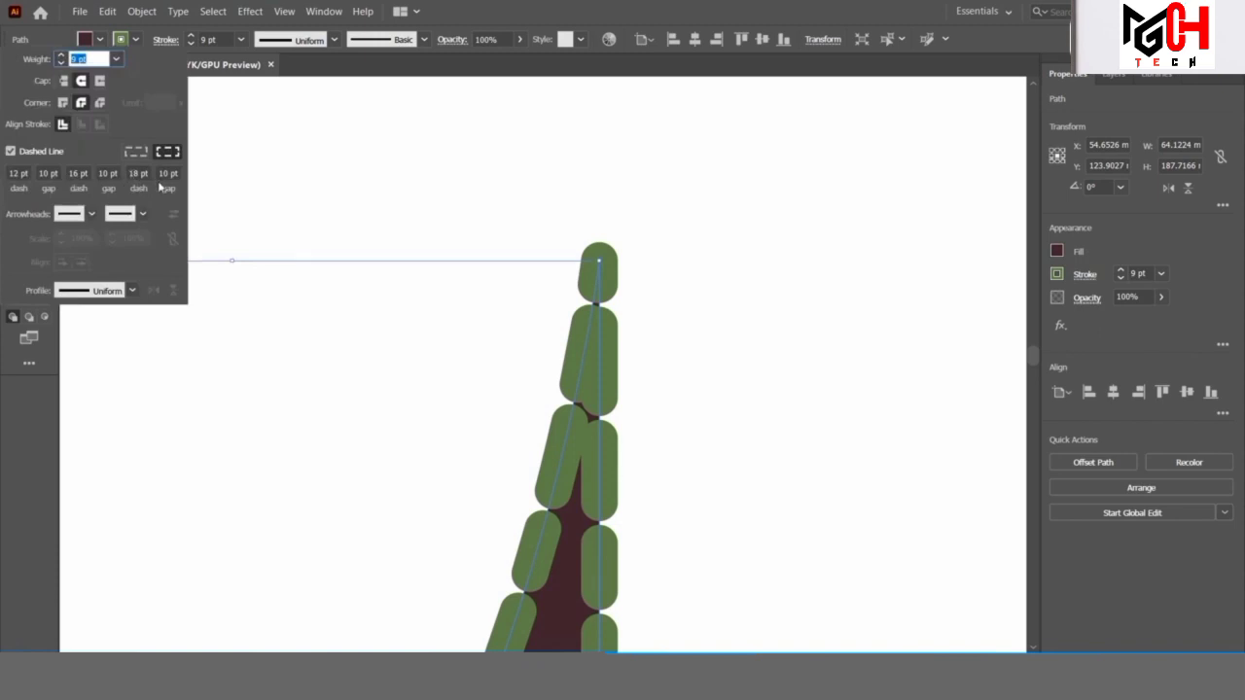
{"action": "key", "text": "Escape"}
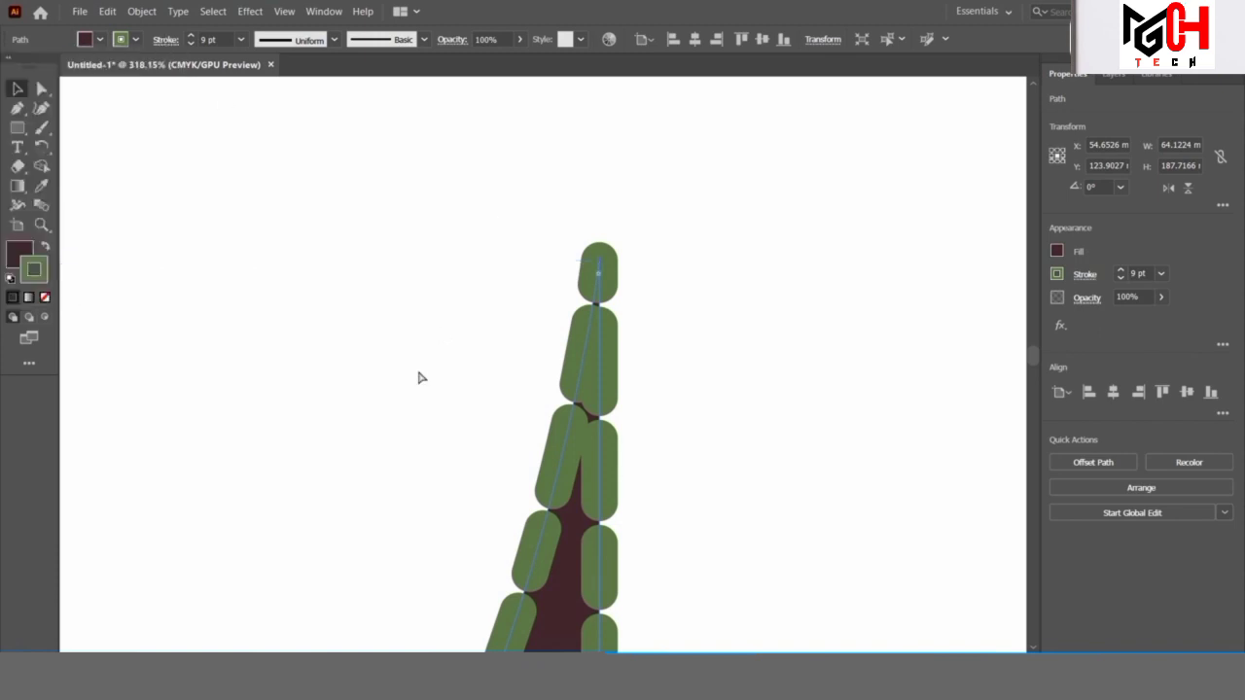
- Change the dash pattern gaps to 16 pt and 18 pt, giving 12/10/16/16/18/18 pt
{"action": "key", "text": "ctrl+minus"}
{"action": "key", "text": "ctrl+minus"}
{"action": "key", "text": "ctrl+minus"}
{"action": "key", "text": "ctrl+minus"}
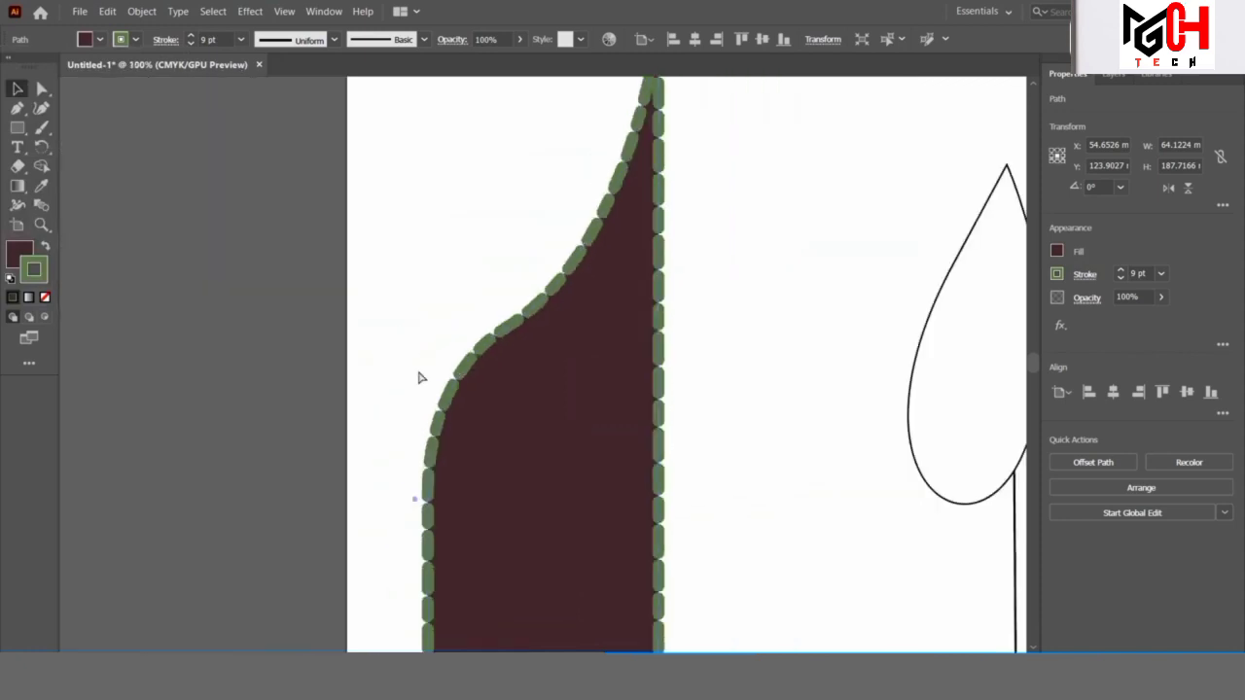
{"action": "key", "text": "ctrl+plus"}
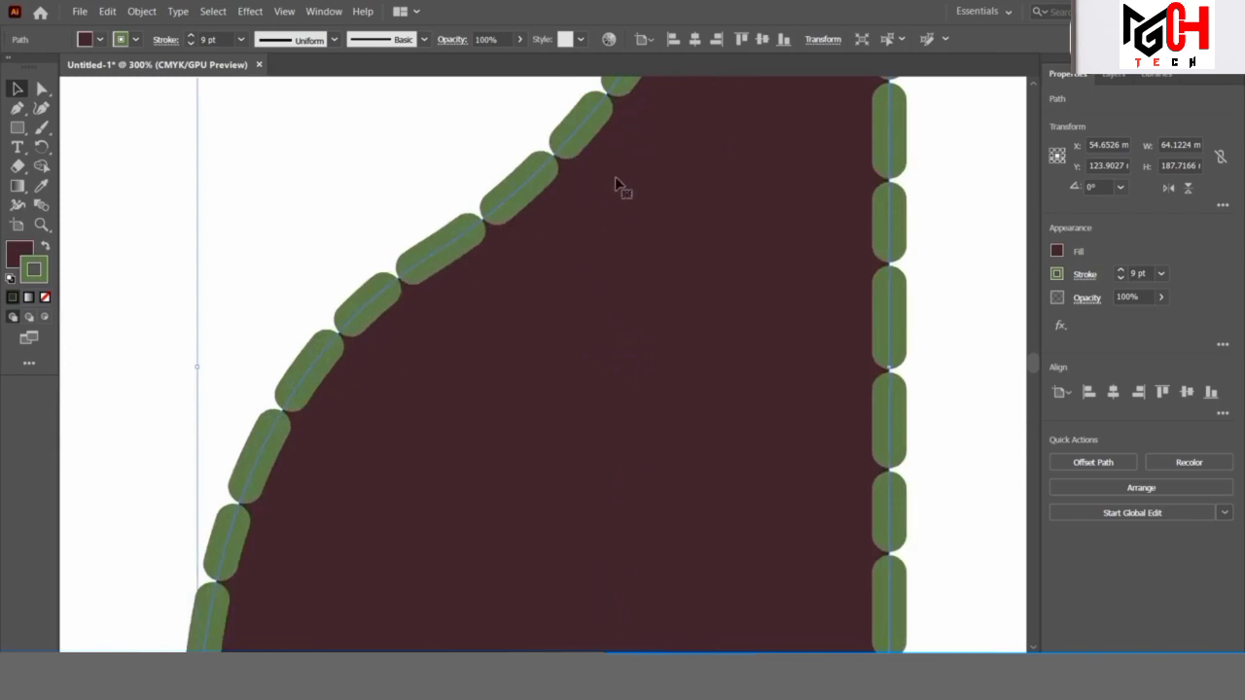
{"action": "mouse_move", "coordinate": [617, 188]}
{"action": "left_mouse_down"}
{"action": "mouse_move", "coordinate": [606, 286]}
{"action": "mouse_move", "coordinate": [544, 470]}
{"action": "left_mouse_up"}
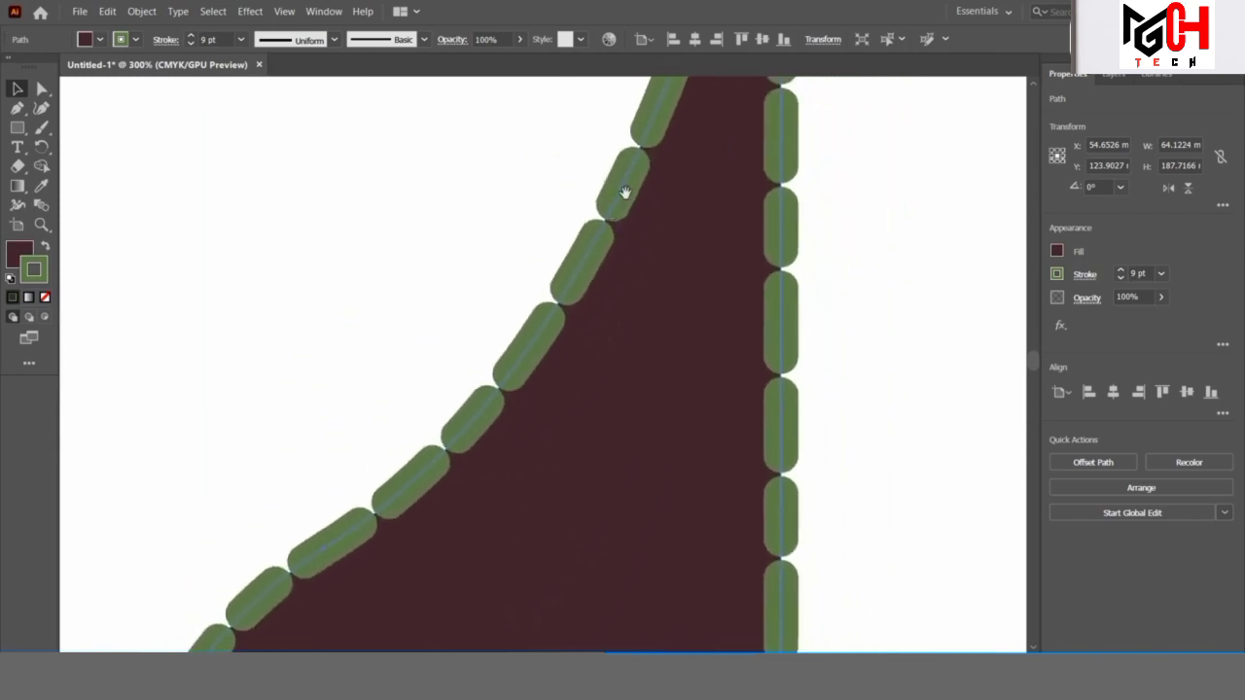
{"action": "left_click", "coordinate": [168, 40]}
{"action": "left_click", "coordinate": [113, 172]}
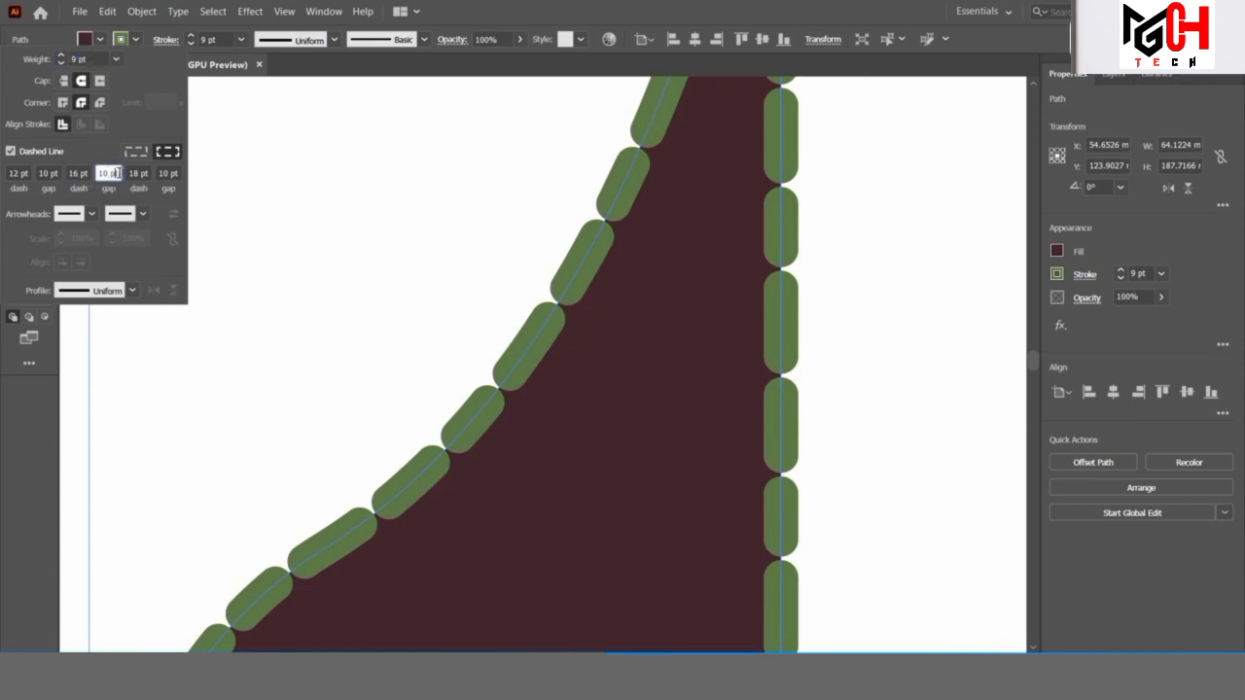
{"action": "double_click", "coordinate": [101, 173]}
{"action": "type", "text": "16"}
{"action": "left_click", "coordinate": [171, 173]}
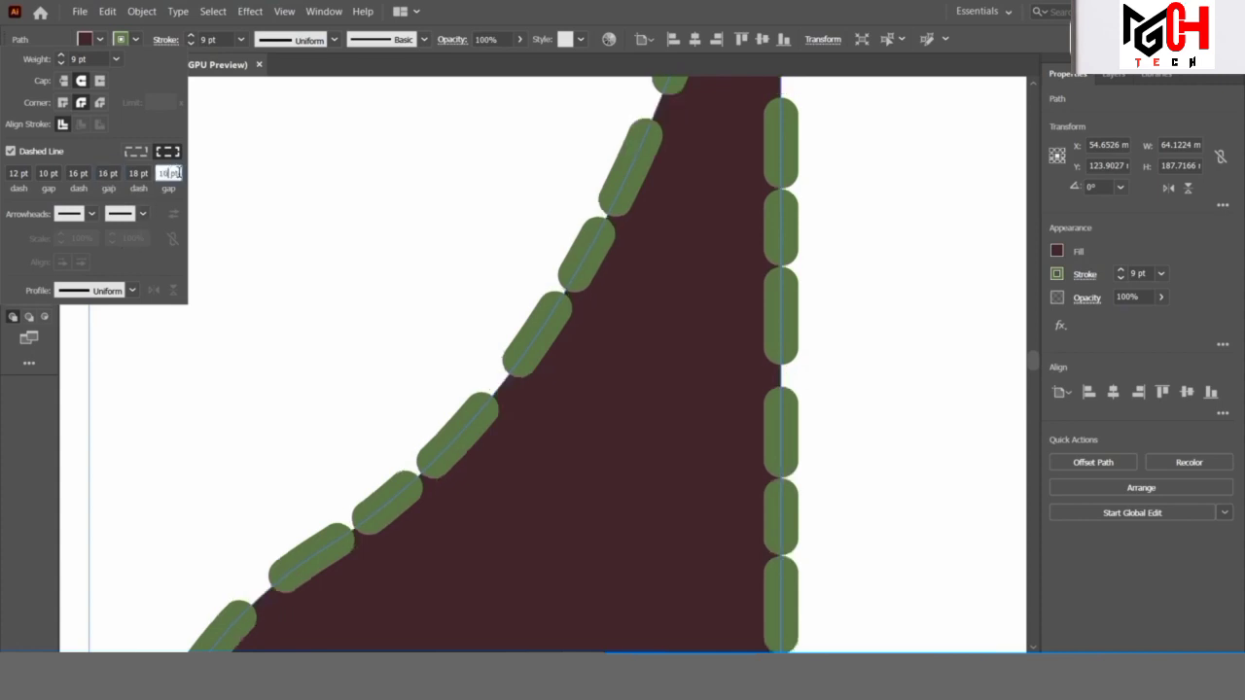
{"action": "type", "text": "18"}
{"action": "left_click", "coordinate": [78, 175]}
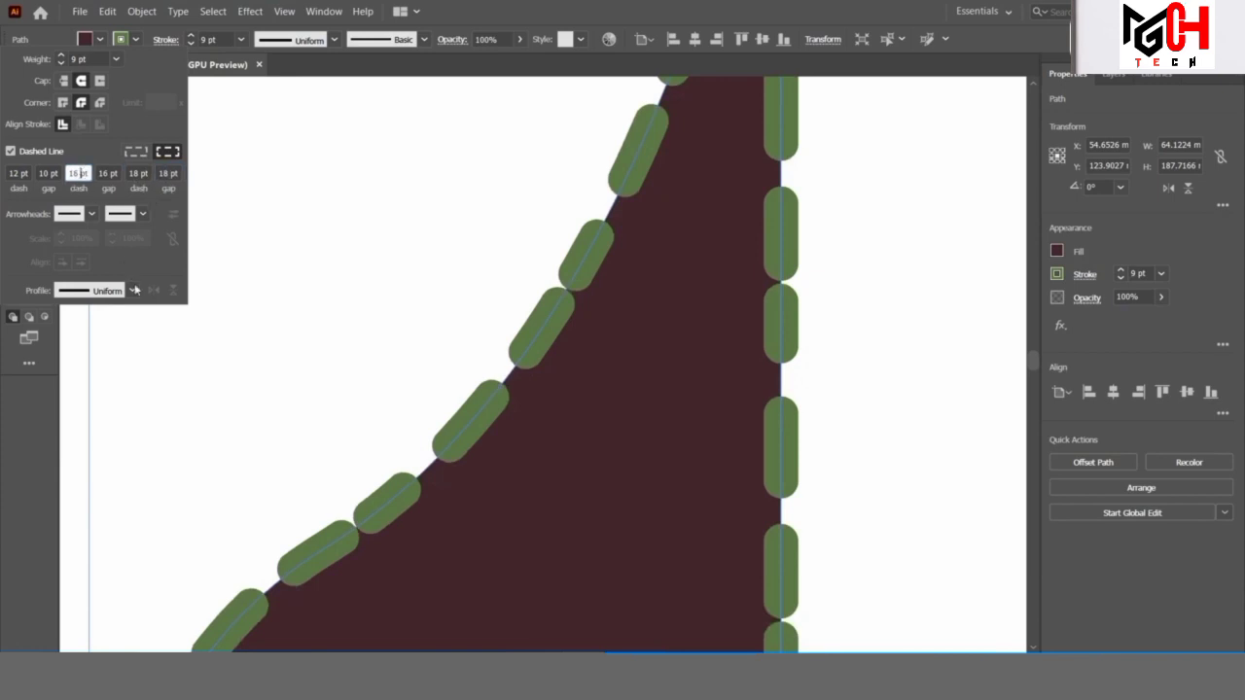
{"action": "left_click", "coordinate": [486, 469]}
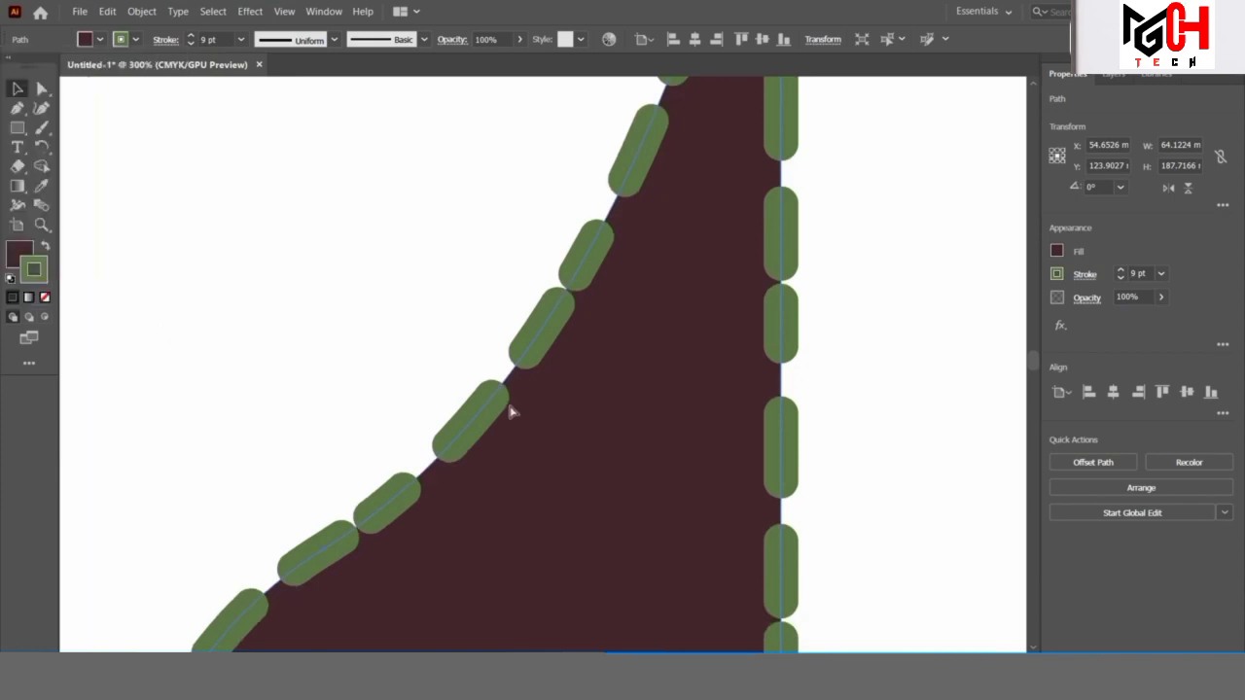
- With nothing selected, uncheck Dashed Line in the stroke options for new paths
{"action": "left_click", "coordinate": [474, 319]}
{"action": "key", "text": "ctrl+minus"}
{"action": "key", "text": "ctrl+minus"}
{"action": "key", "text": "ctrl+minus"}
{"action": "key", "text": "ctrl+minus"}
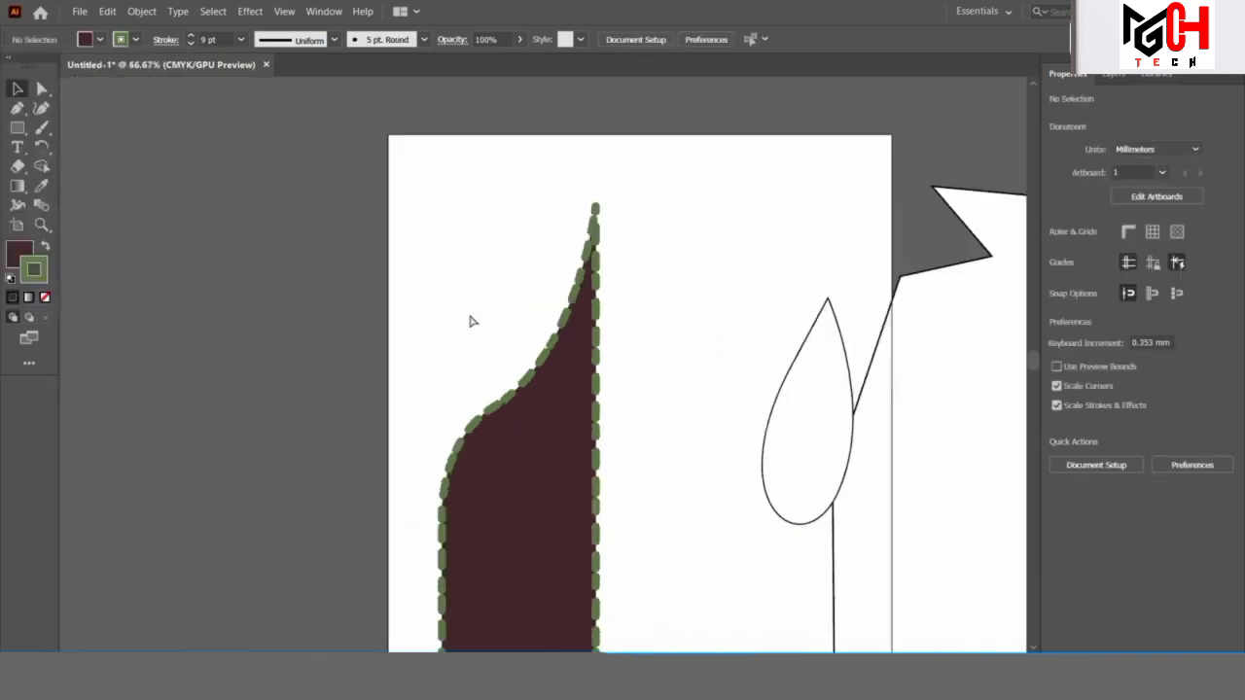
{"action": "key", "text": "ctrl+minus"}
{"action": "key", "text": "ctrl+plus"}
{"action": "key", "text": "ctrl+plus"}
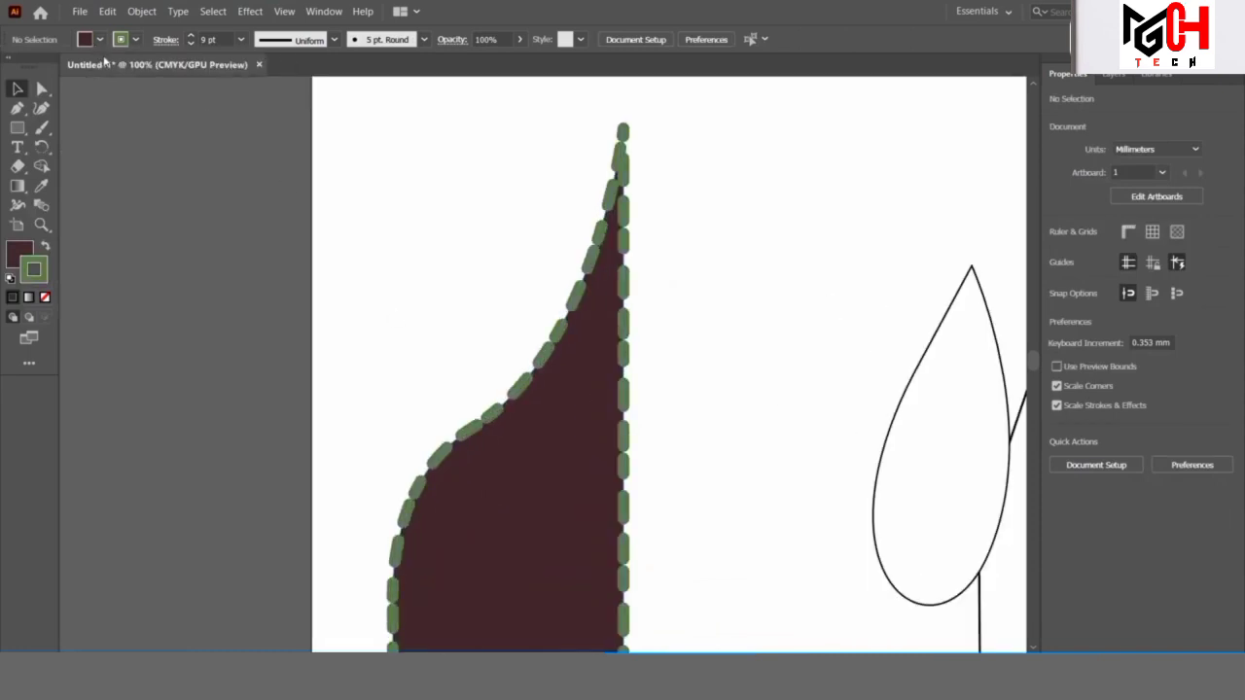
{"action": "left_click", "coordinate": [165, 40]}
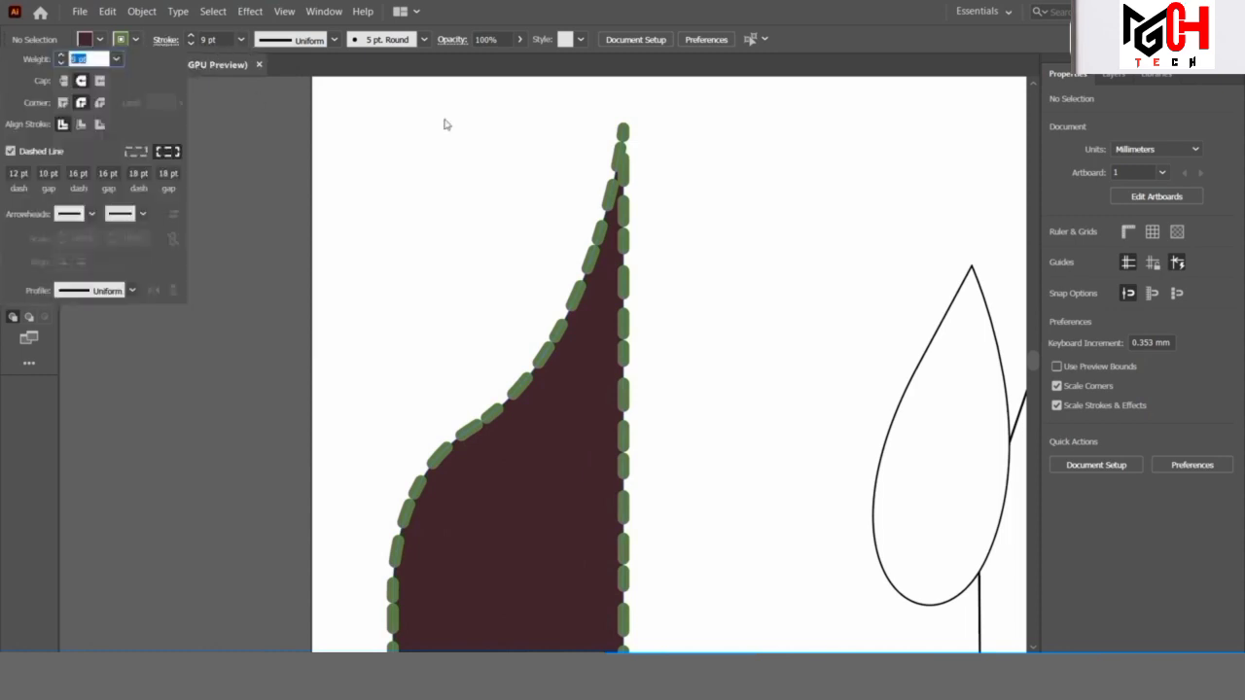
{"action": "left_click", "coordinate": [338, 43]}
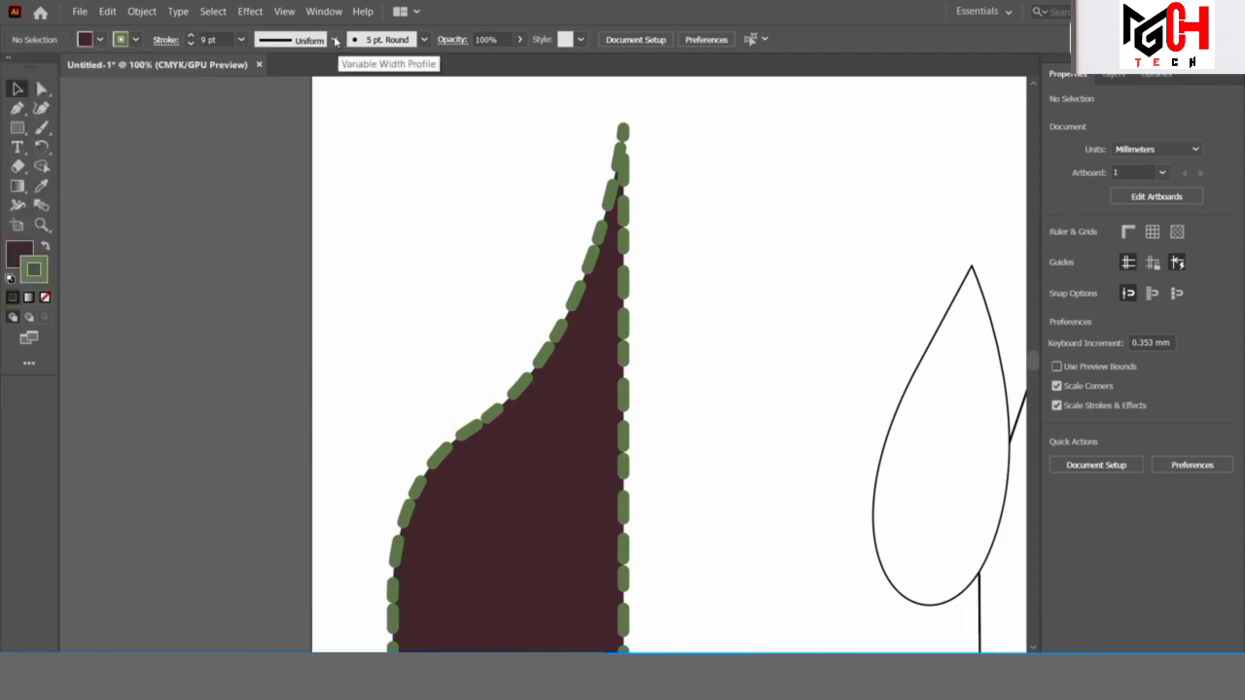
{"action": "left_click", "coordinate": [165, 40]}
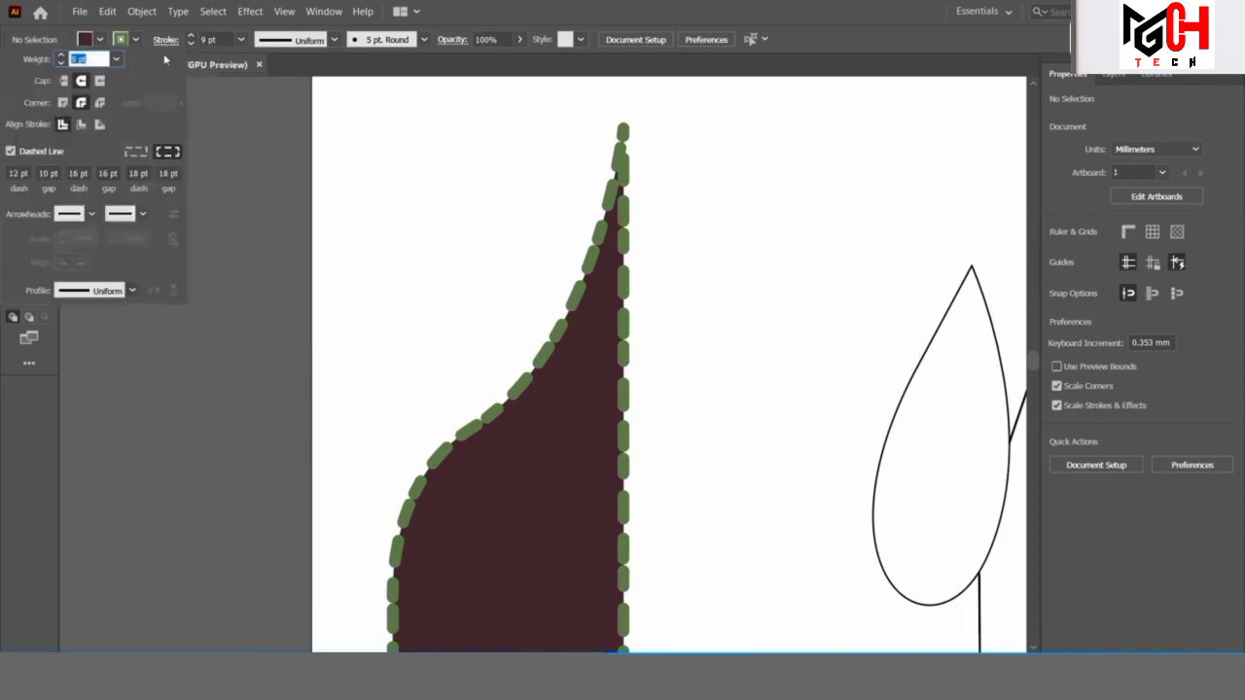
{"action": "left_click", "coordinate": [10, 150]}
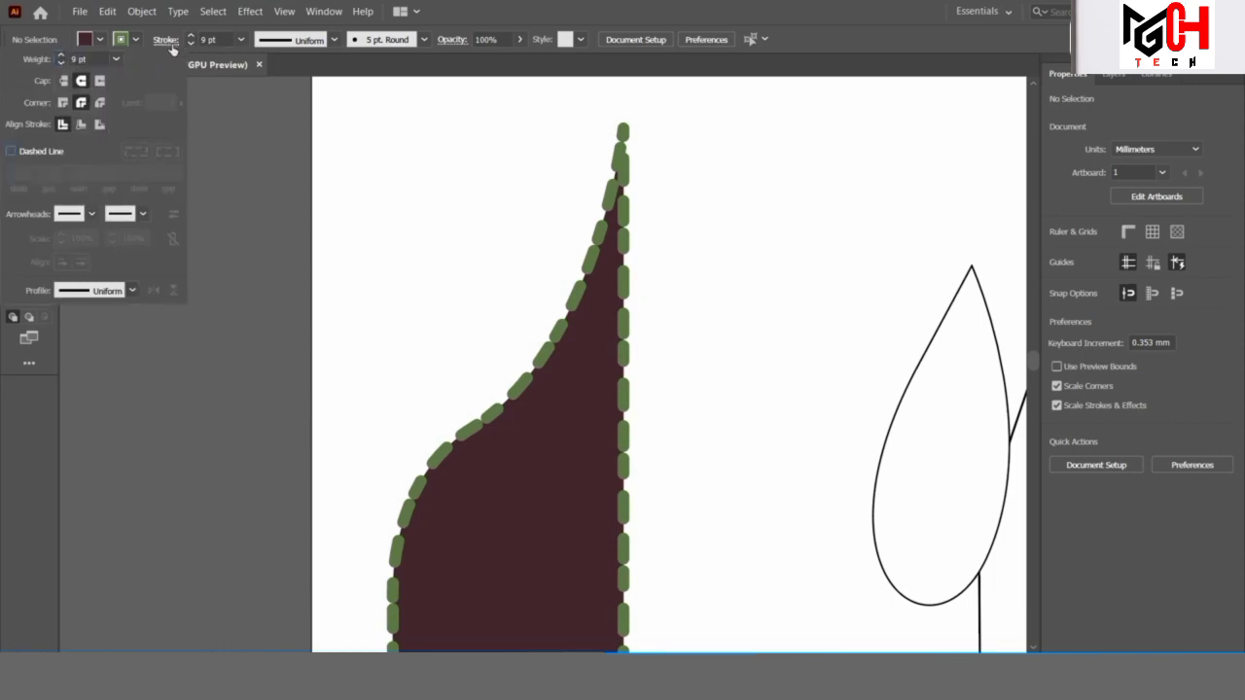
- Select the maroon shape and turn off Dashed Line so its green outline is solid
{"action": "left_click", "coordinate": [161, 44]}
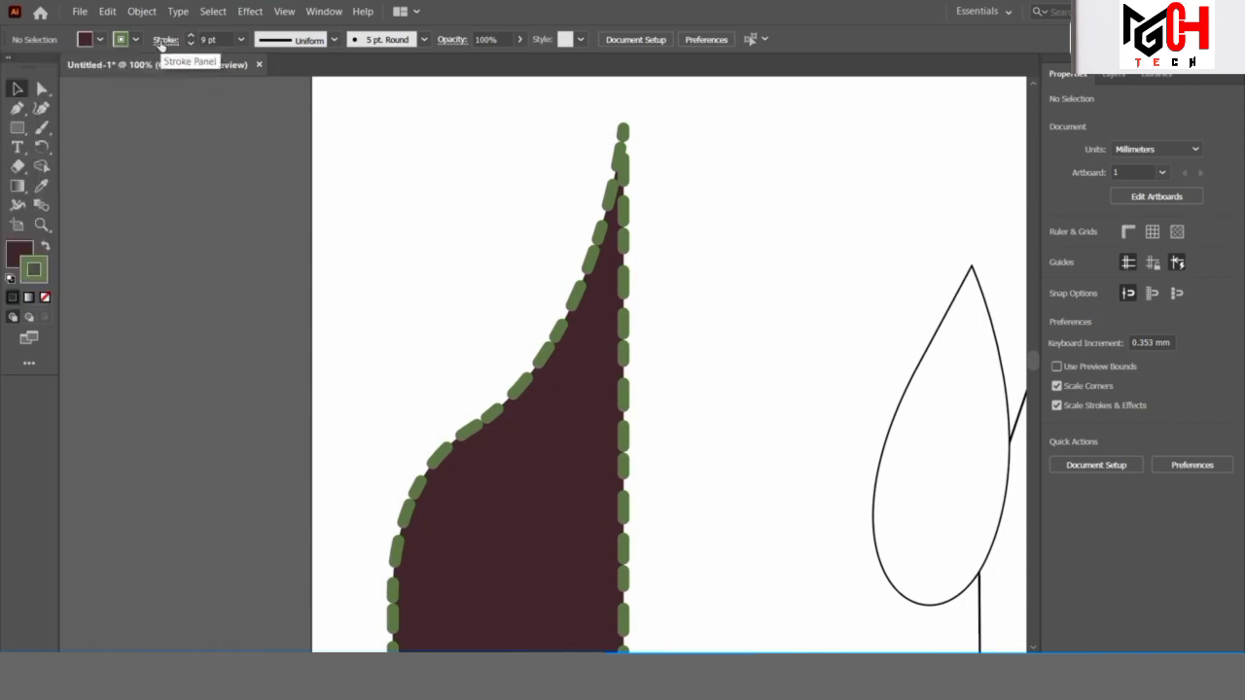
{"action": "left_click", "coordinate": [575, 346]}
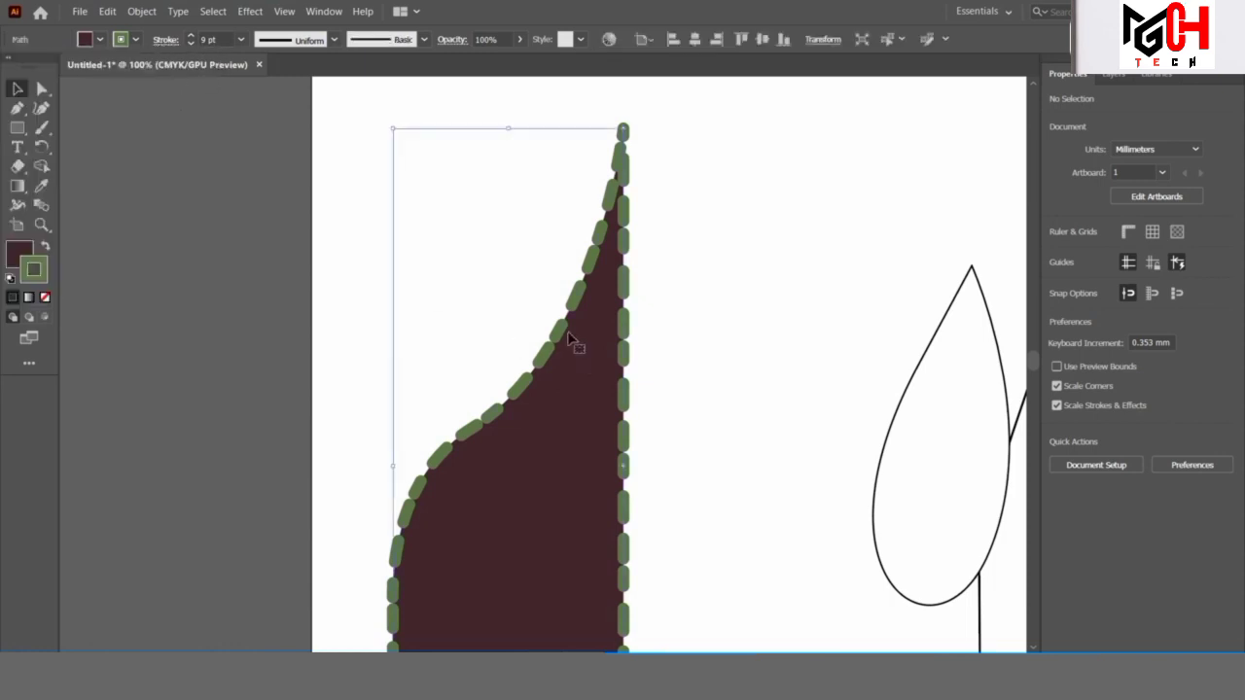
{"action": "left_click", "coordinate": [162, 46]}
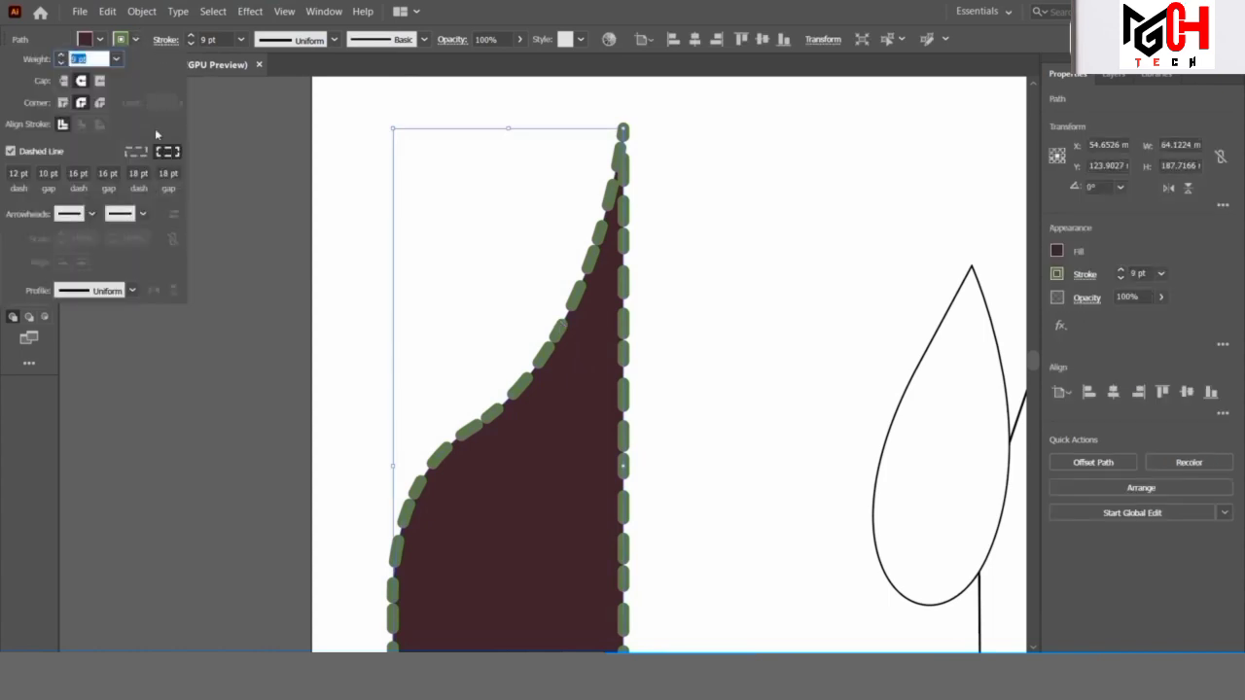
{"action": "left_click", "coordinate": [25, 154]}
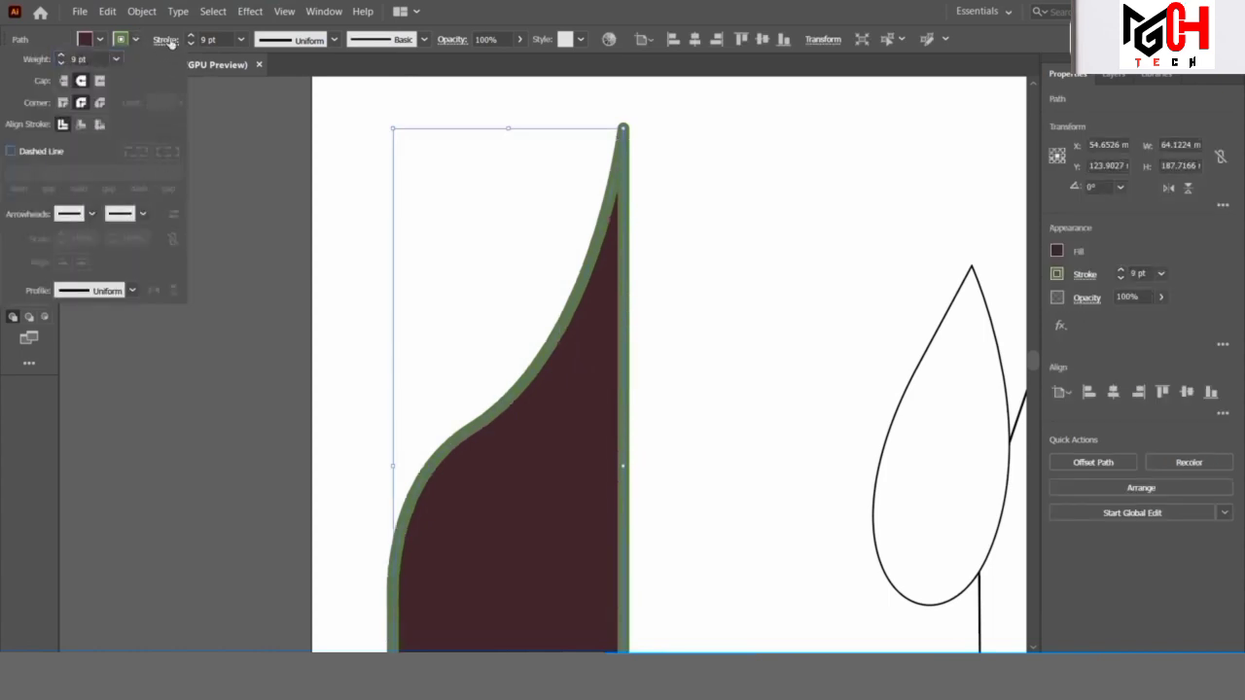
- Try Width Profiles 1 and 2 on the outline, then settle on another variable width profile
{"action": "left_click", "coordinate": [335, 40]}
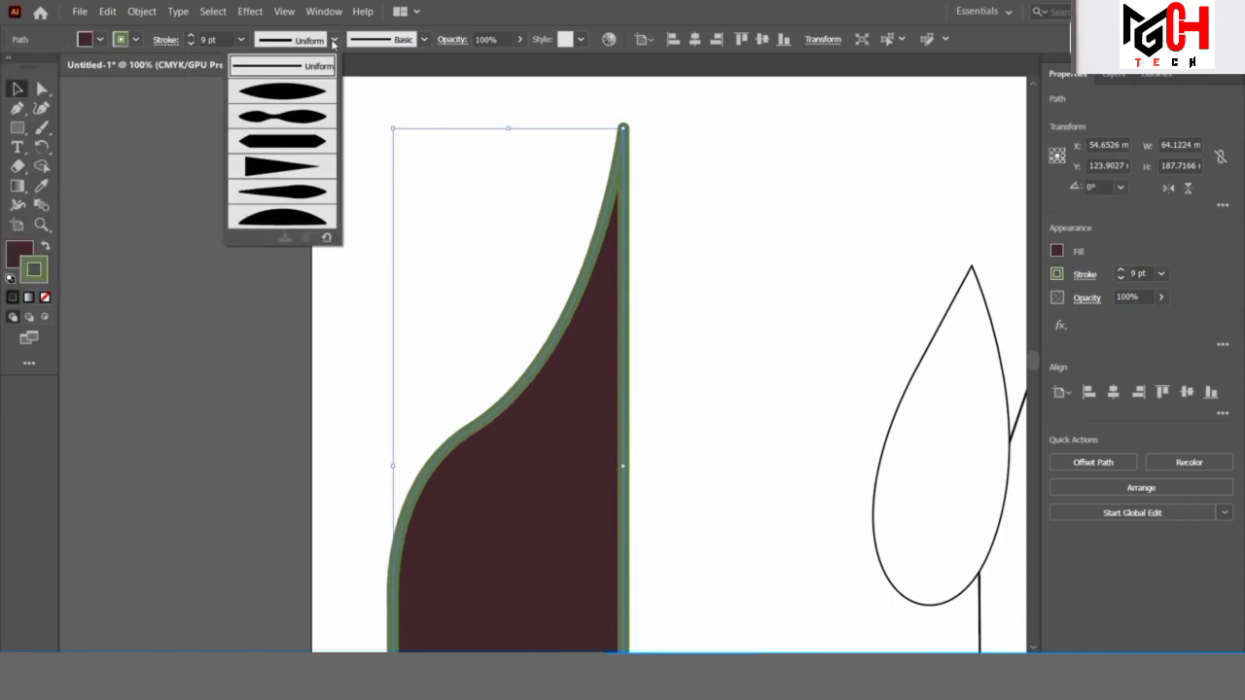
{"action": "left_click", "coordinate": [293, 91]}
{"action": "key", "text": "ctrl+minus"}
{"action": "key", "text": "ctrl+minus"}
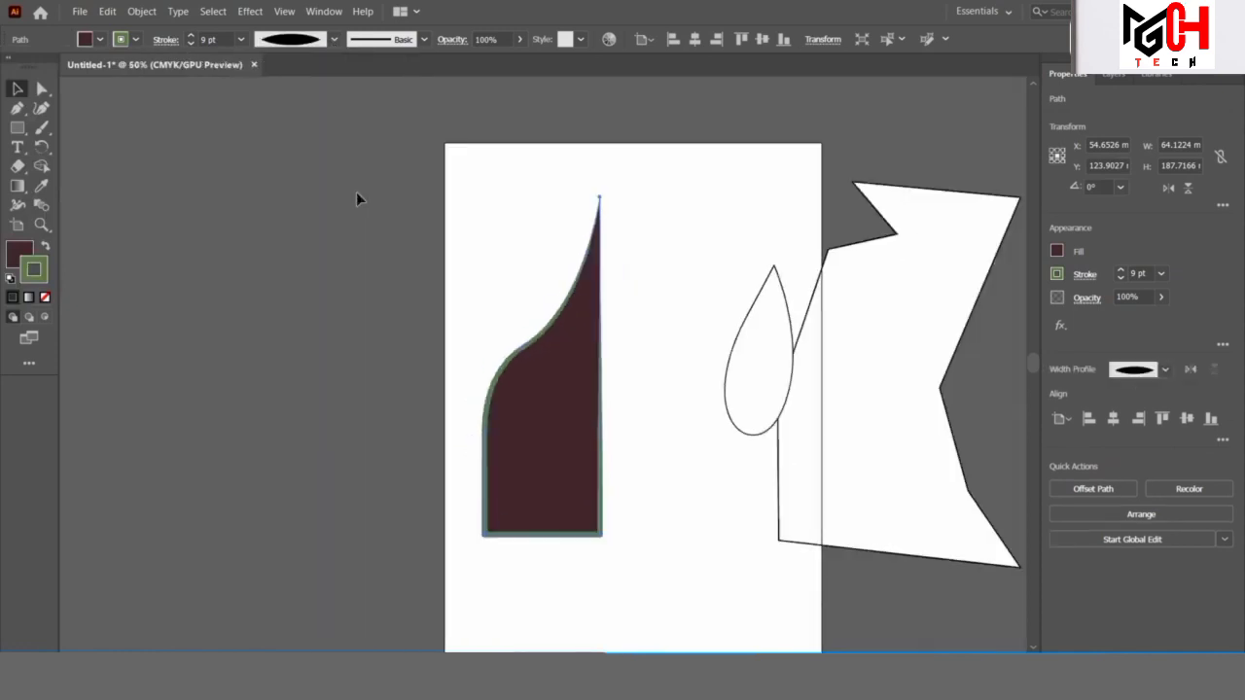
{"action": "left_click", "coordinate": [335, 39]}
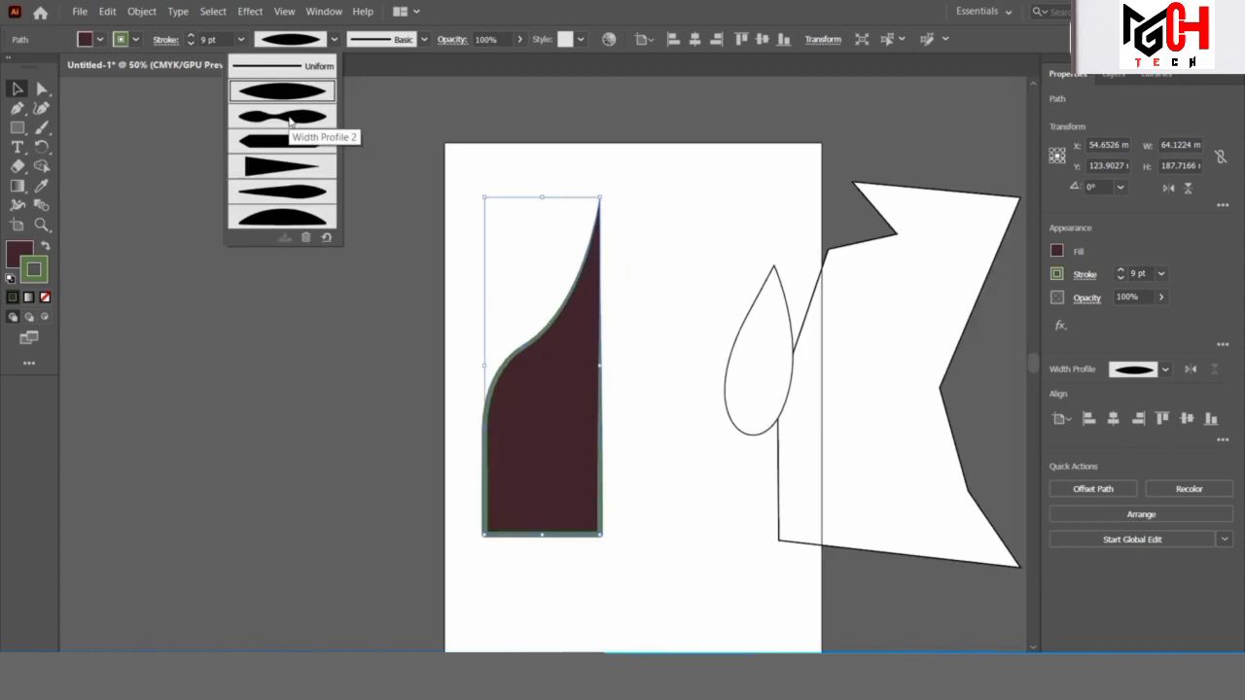
{"action": "left_click", "coordinate": [288, 118]}
{"action": "left_click", "coordinate": [322, 43]}
{"action": "left_click", "coordinate": [275, 143]}
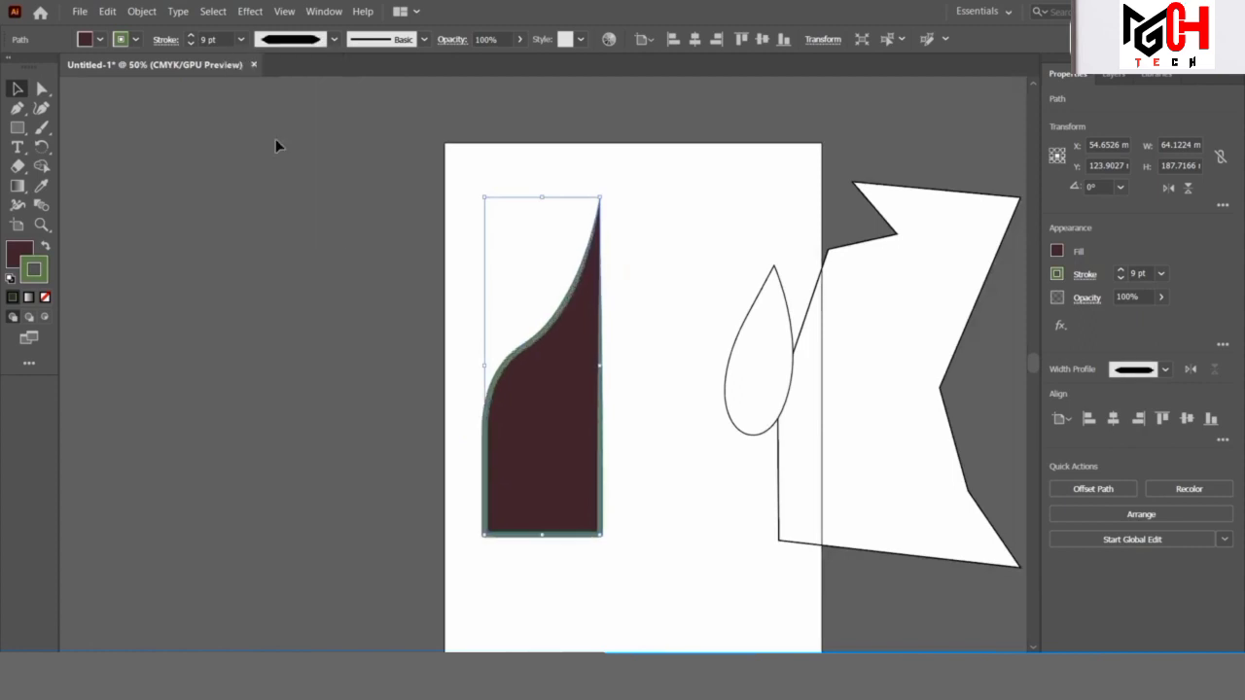
{"action": "left_click", "coordinate": [17, 108]}
- Draw a hook-shaped open curved path with the Pen above the maroon shape
{"action": "left_click", "coordinate": [525, 178]}
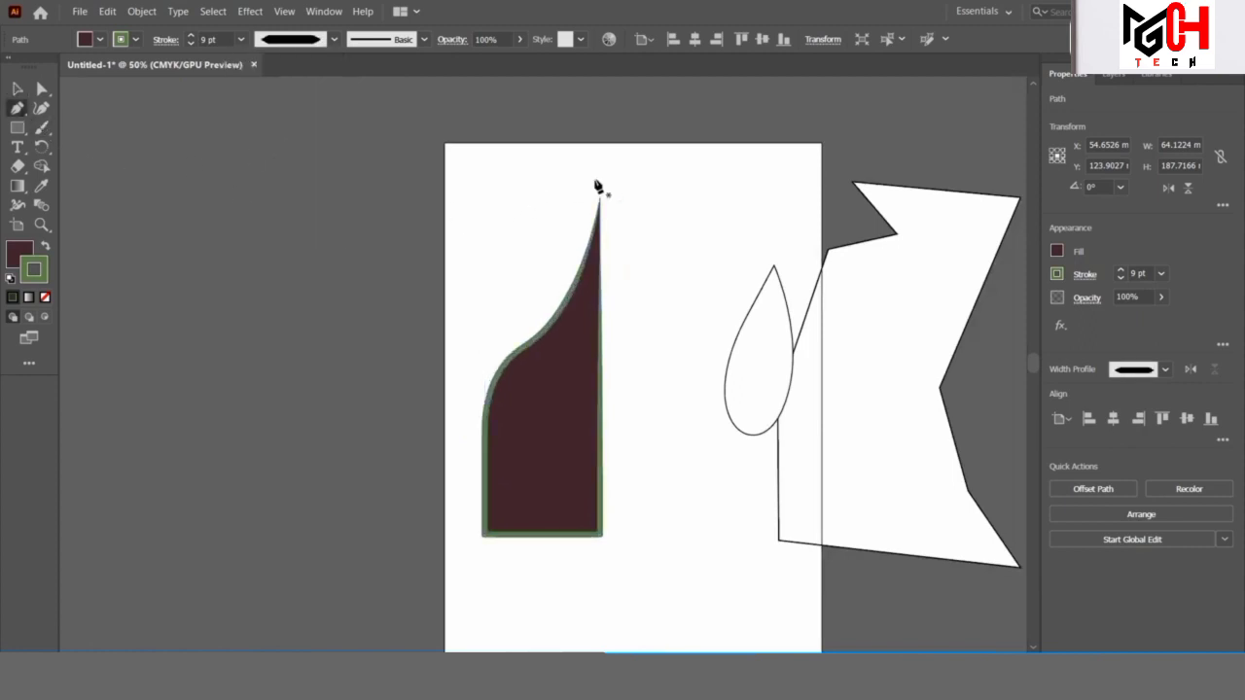
{"action": "left_click_drag", "start_coordinate": [687, 232], "coordinate": [694, 331]}
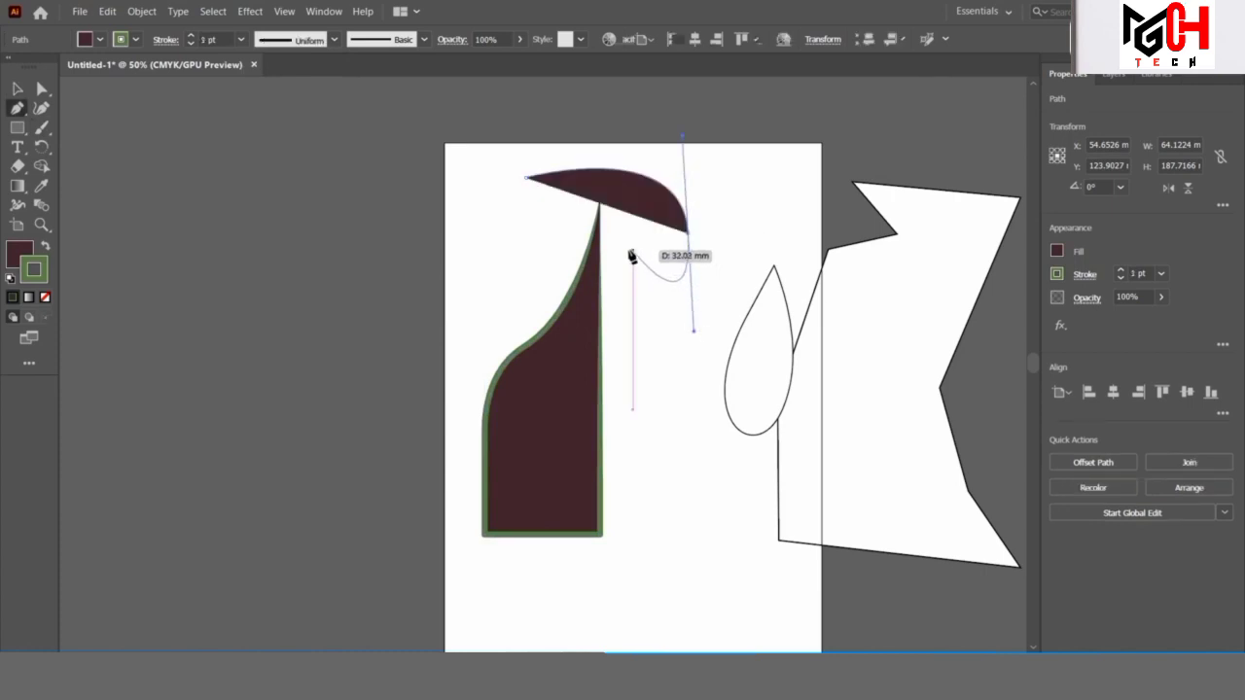
{"action": "left_click_drag", "start_coordinate": [621, 257], "coordinate": [622, 369]}
{"action": "left_click", "coordinate": [625, 348]}
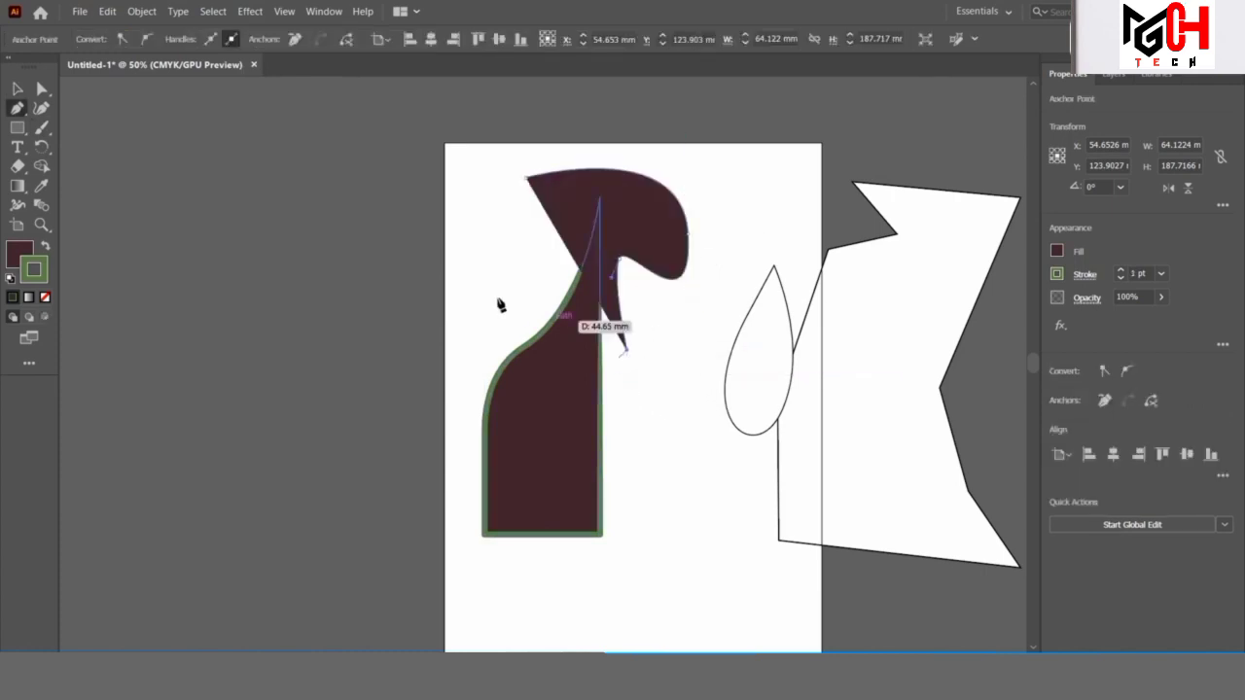
- Give the new curved path no fill and a 9 pt black stroke
{"action": "key", "text": "v"}
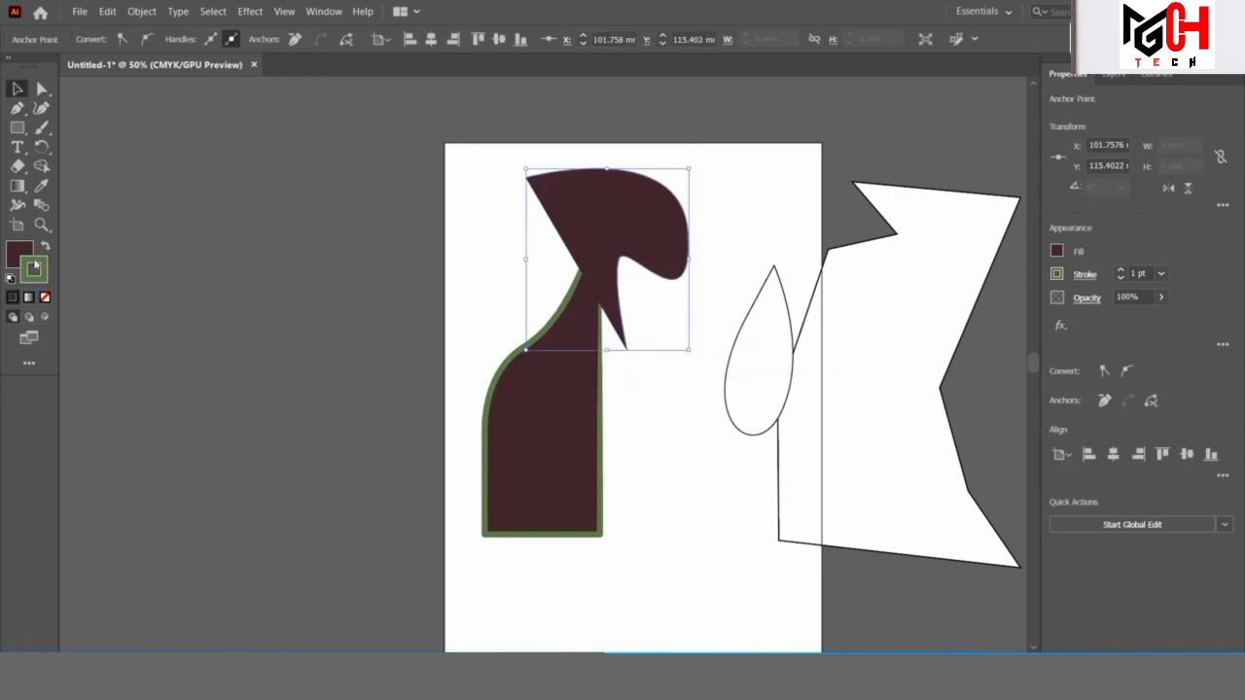
{"action": "left_click", "coordinate": [18, 253]}
{"action": "key", "text": "slash"}
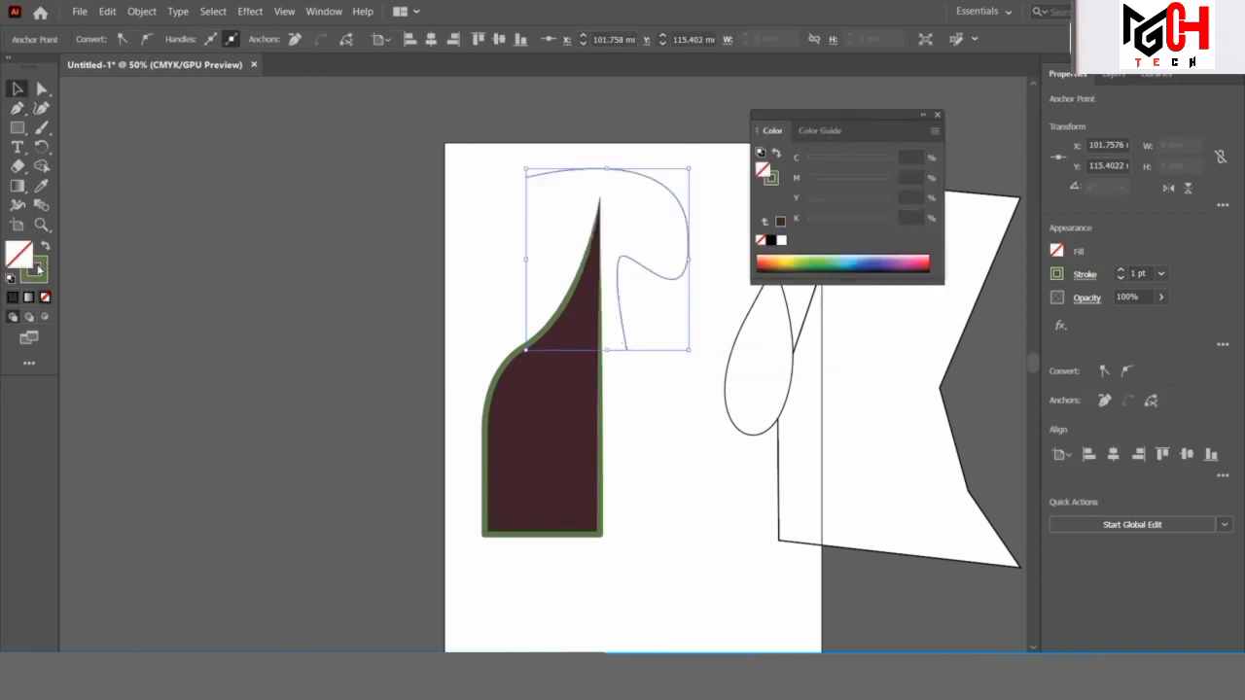
{"action": "left_click", "coordinate": [769, 241]}
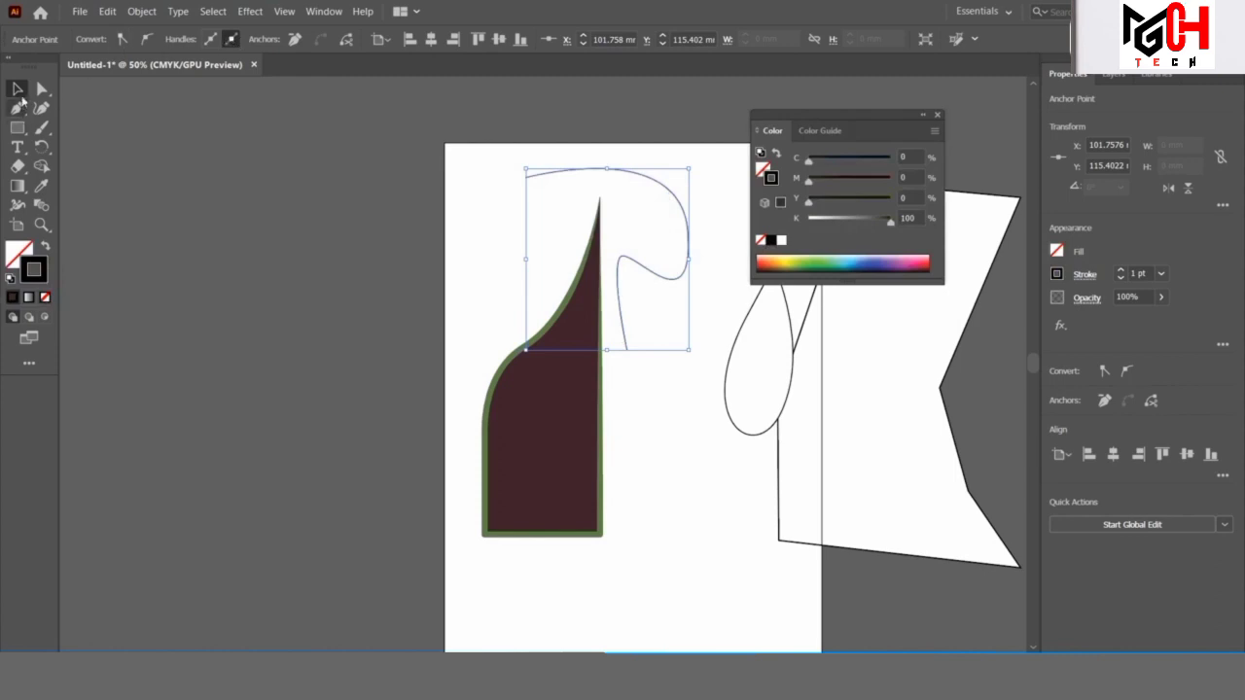
{"action": "left_click", "coordinate": [614, 245]}
{"action": "left_click", "coordinate": [684, 251]}
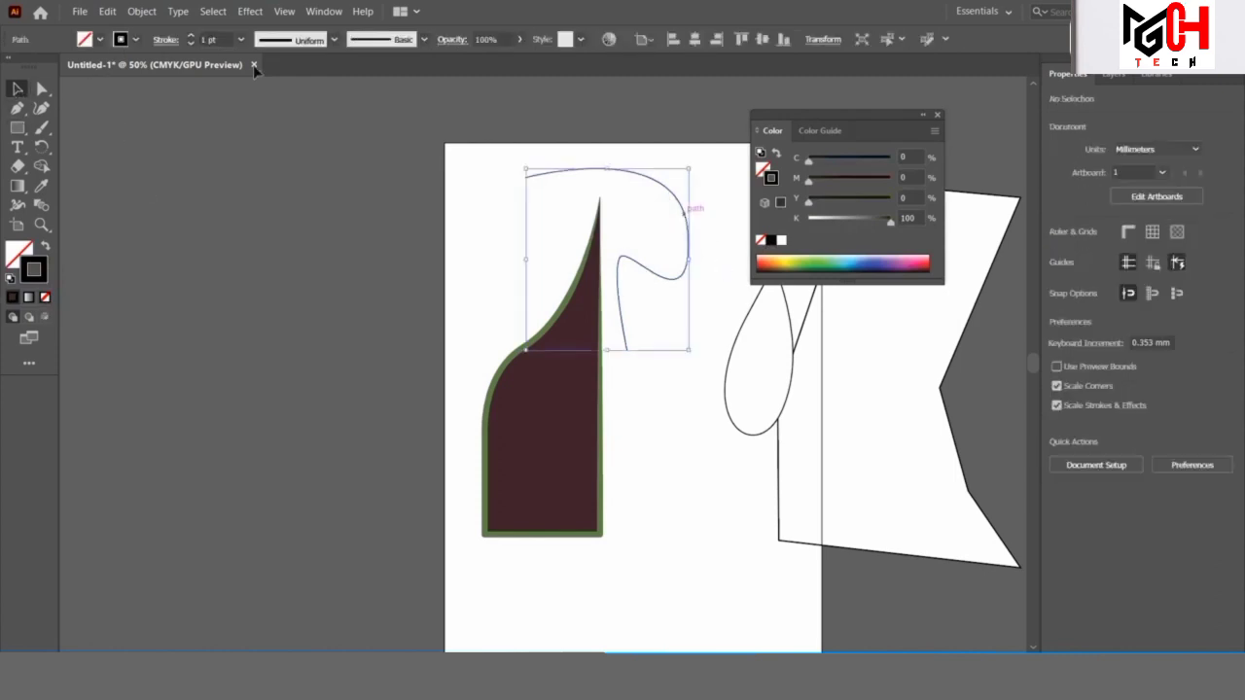
{"action": "left_click", "coordinate": [193, 36]}
{"action": "left_click", "coordinate": [193, 36]}
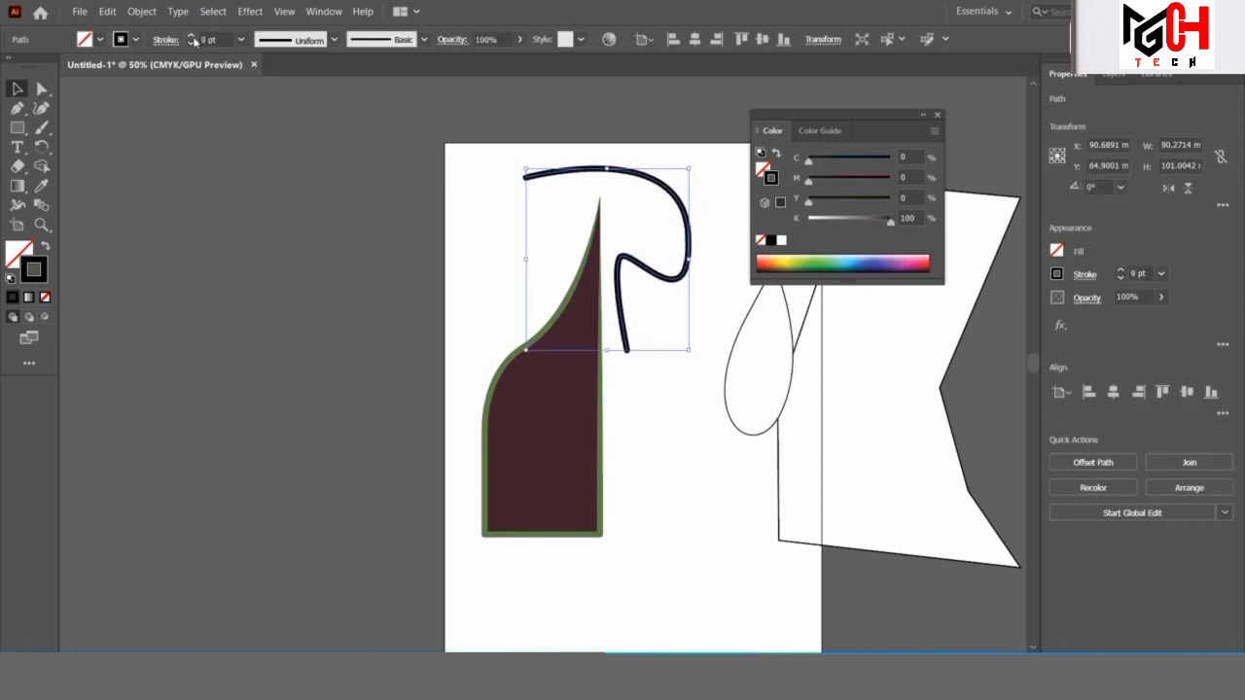
- Try Width Profiles 1 and 2 and others on the curve, settling on Width Profile 5
{"action": "left_click", "coordinate": [335, 40]}
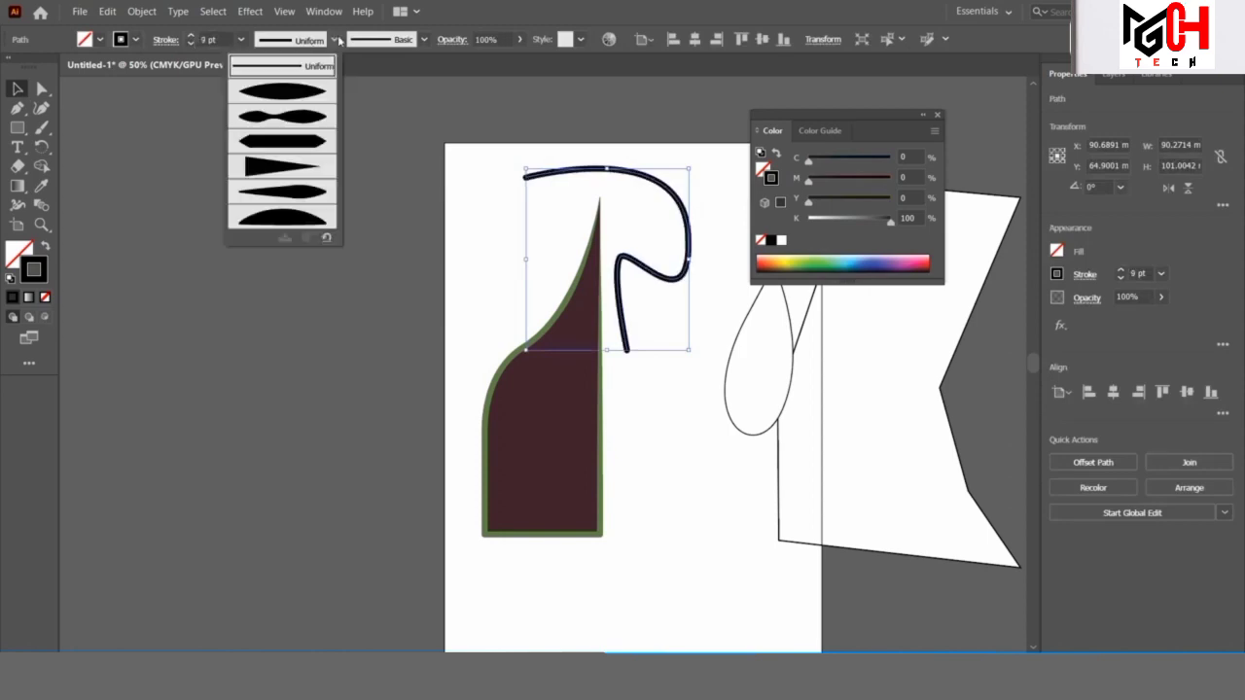
{"action": "left_click", "coordinate": [282, 92]}
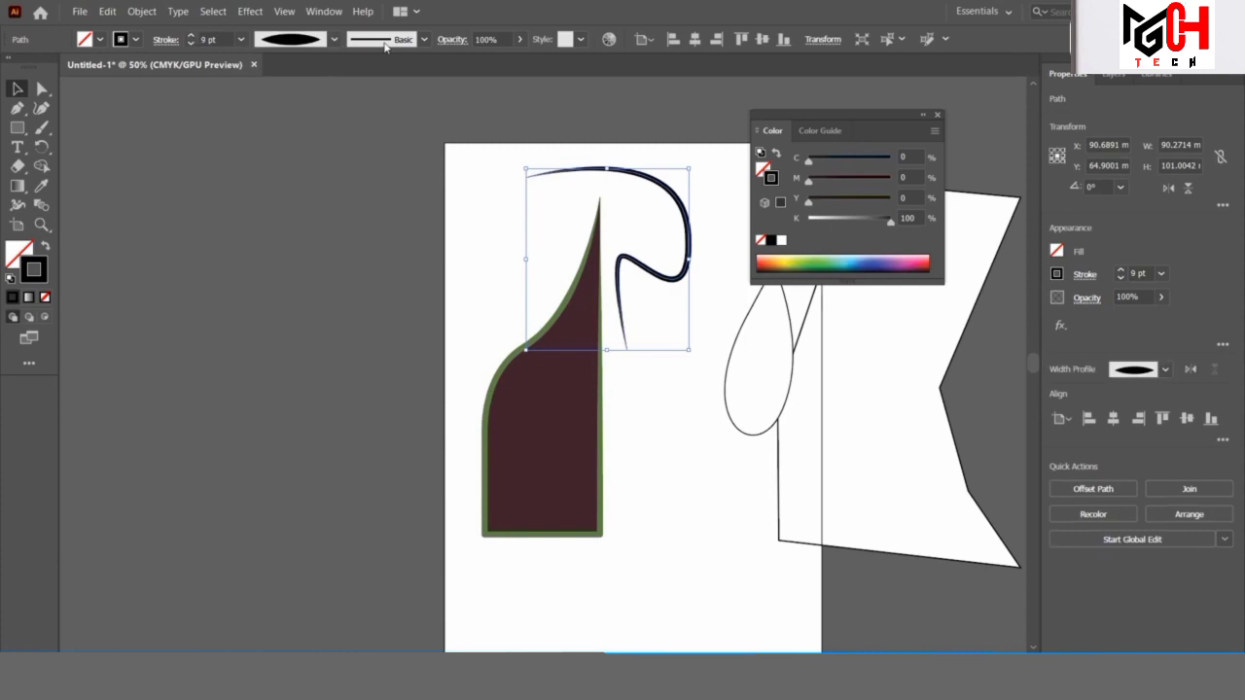
{"action": "left_click", "coordinate": [334, 40]}
{"action": "left_click", "coordinate": [295, 114]}
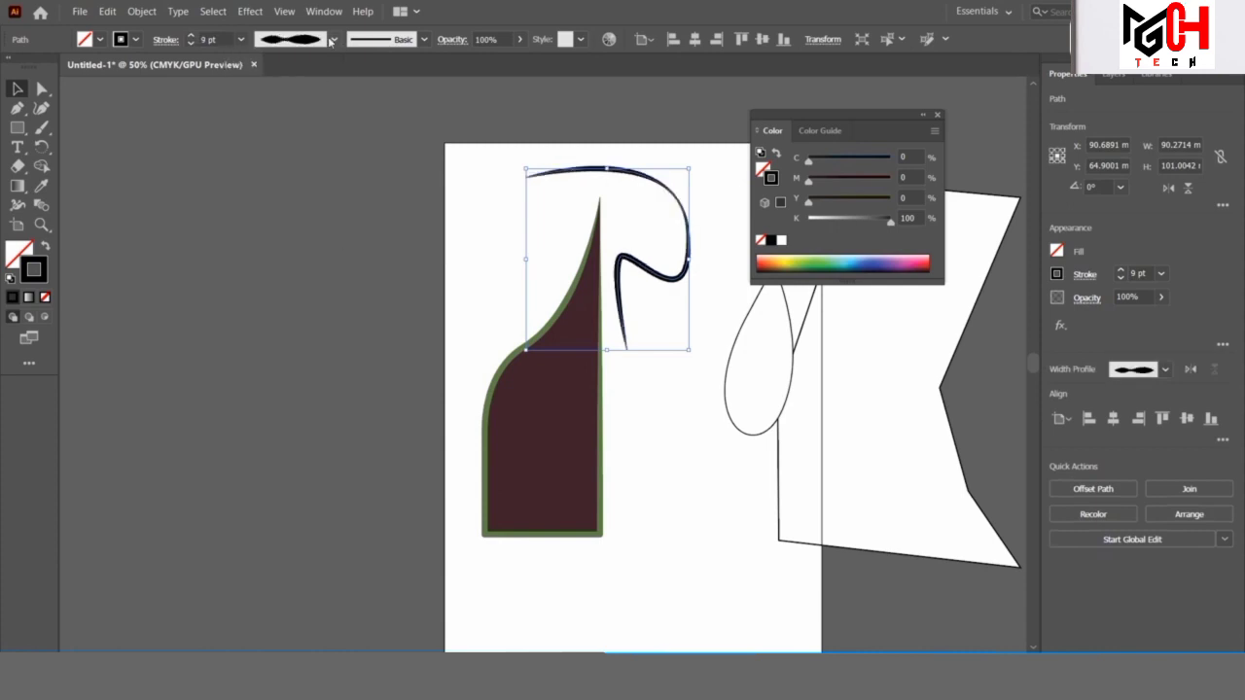
{"action": "left_click", "coordinate": [332, 40]}
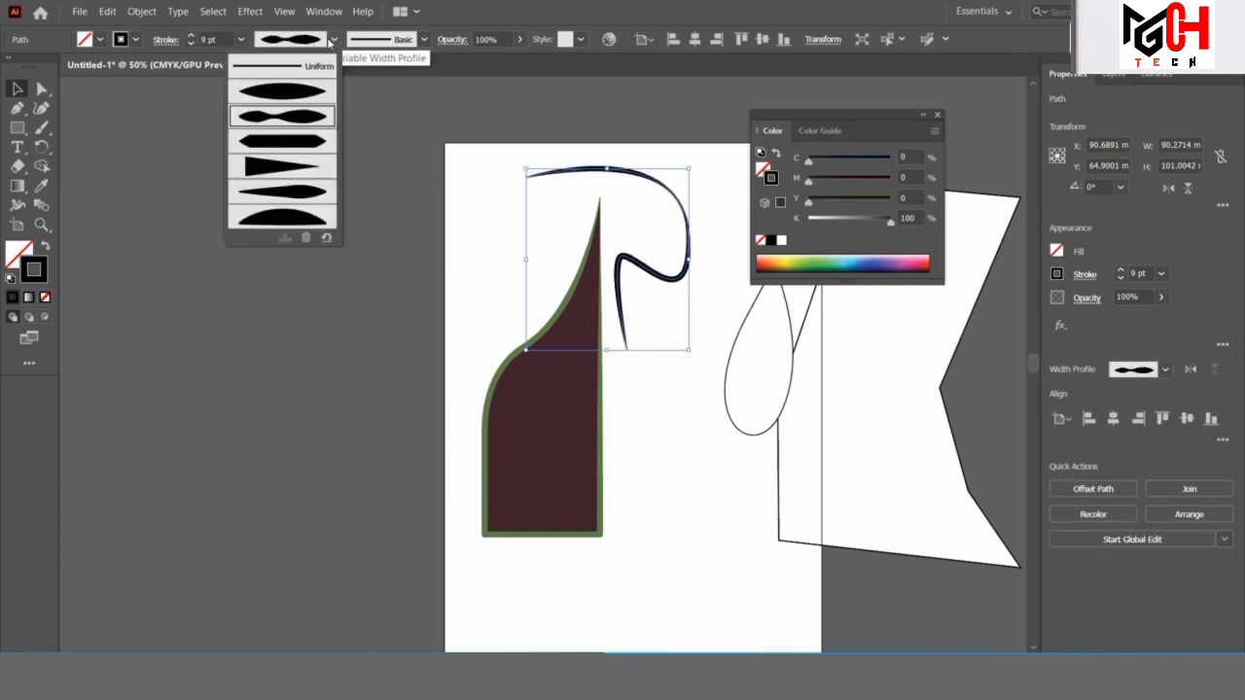
{"action": "left_click", "coordinate": [293, 137]}
{"action": "left_click", "coordinate": [333, 40]}
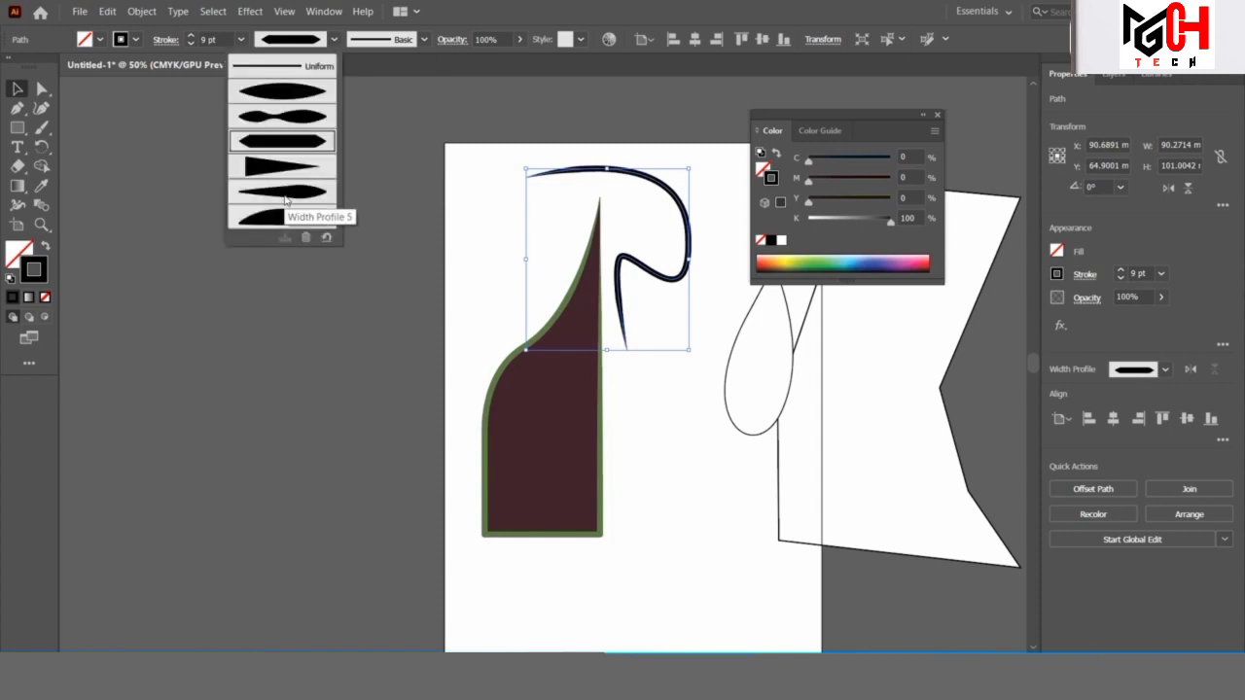
{"action": "left_click", "coordinate": [284, 195]}
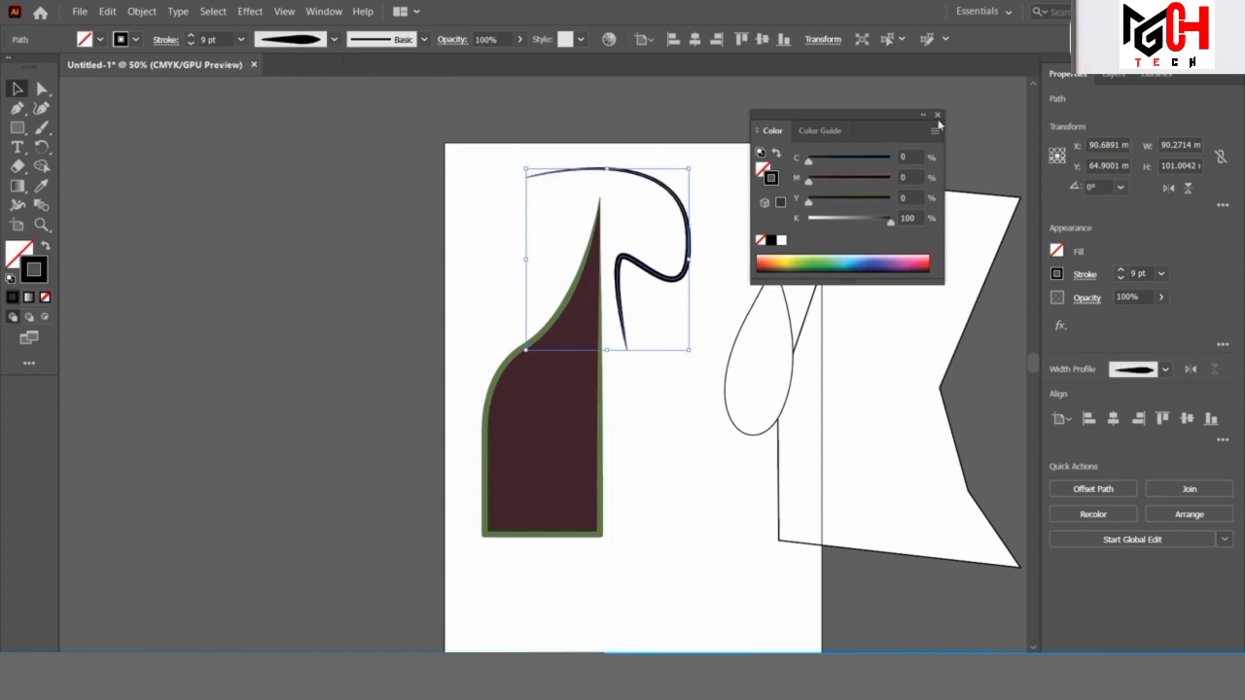
{"action": "left_click_drag", "start_coordinate": [856, 113], "coordinate": [978, 110]}
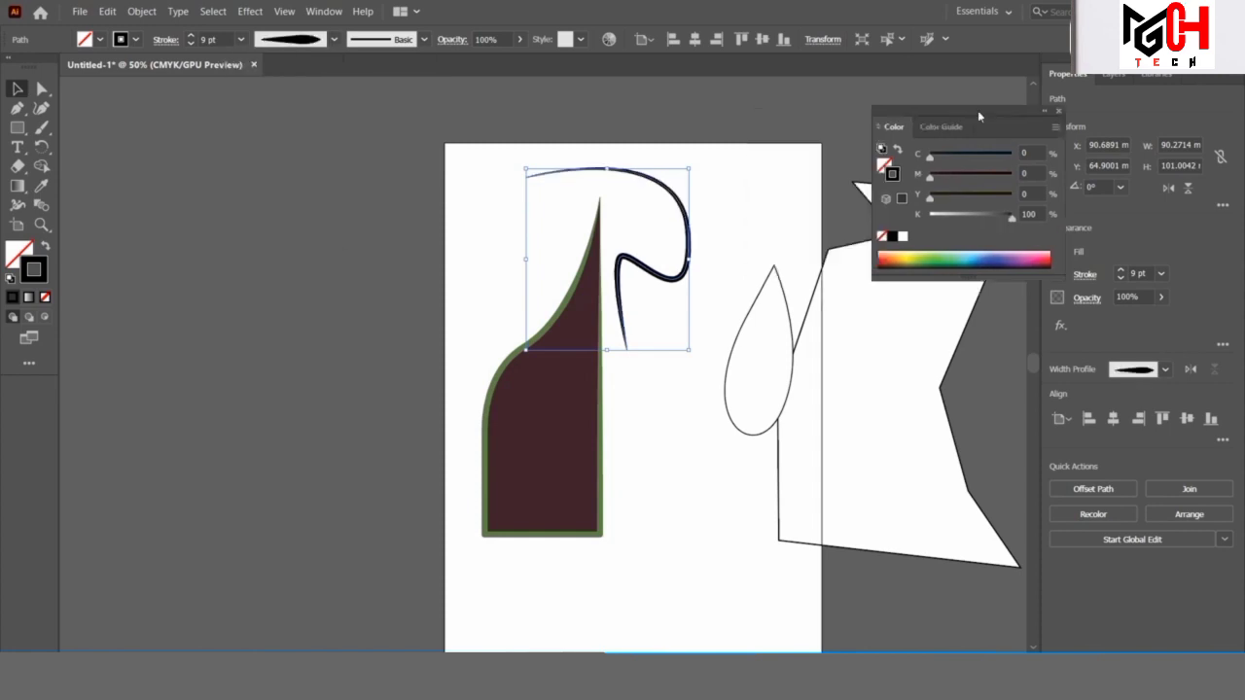
{"action": "left_click", "coordinate": [424, 39]}
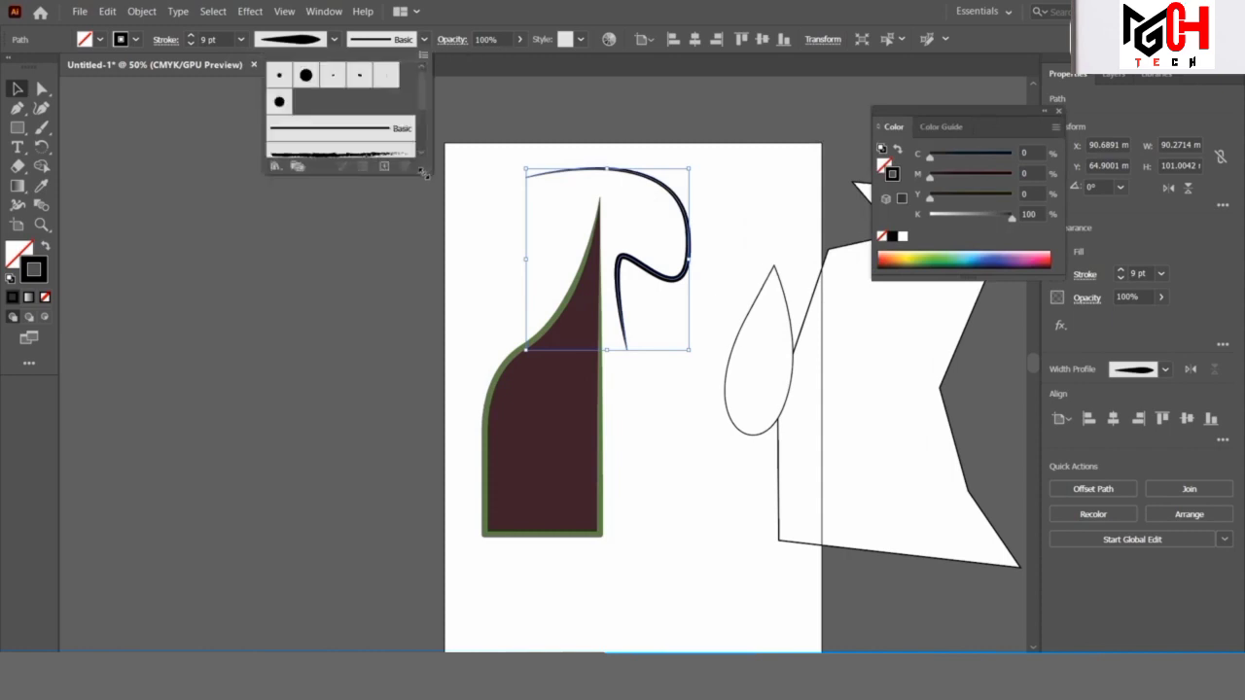
- Apply the Denim Seam brush to the curved path
{"action": "left_click_drag", "start_coordinate": [425, 173], "coordinate": [434, 432]}
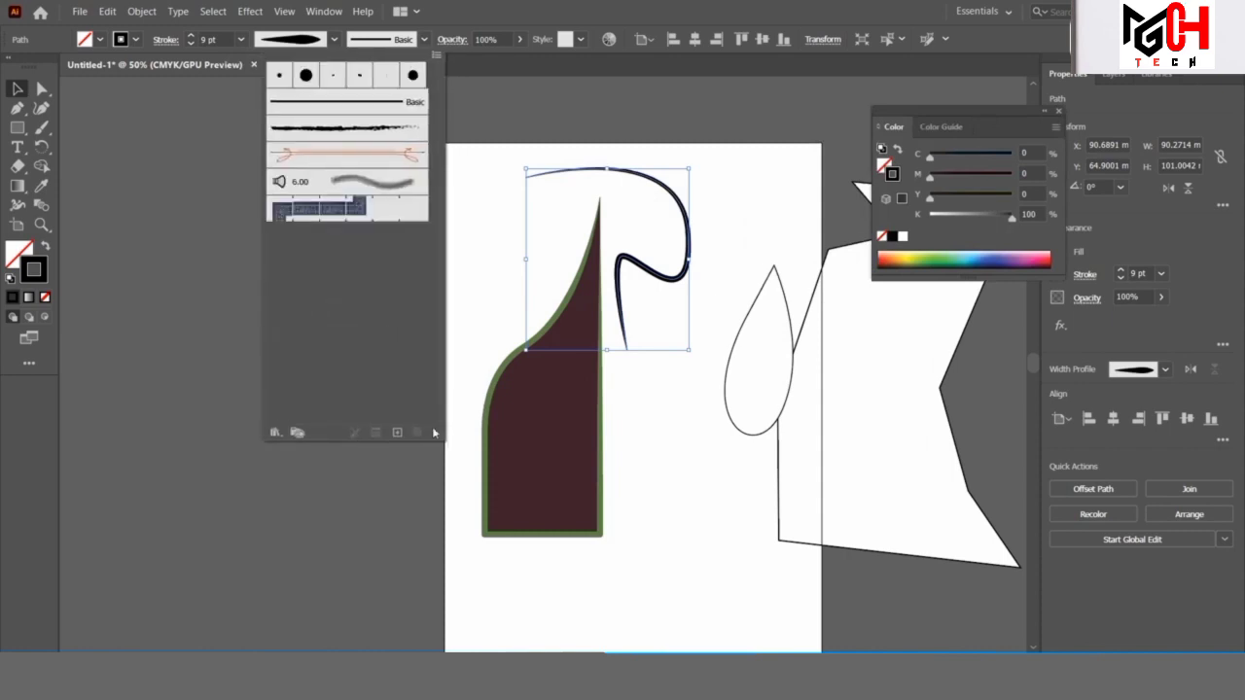
{"action": "left_click", "coordinate": [316, 220]}
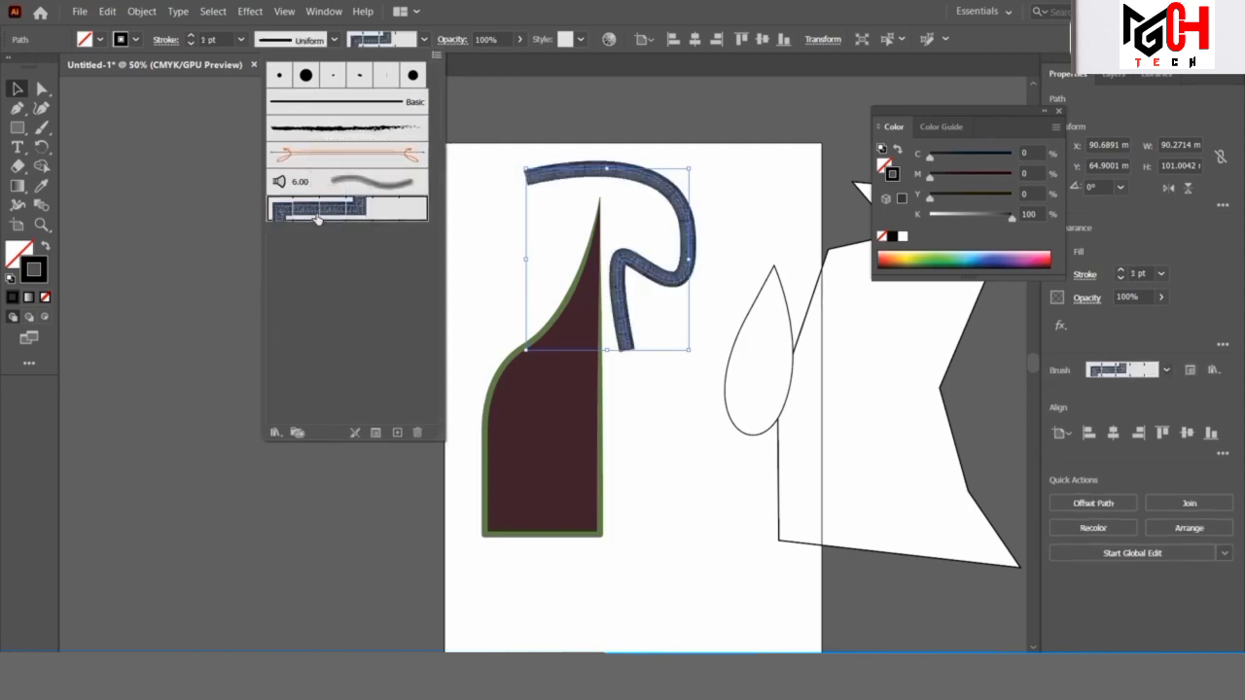
{"action": "left_click", "coordinate": [317, 218]}
{"action": "scroll", "coordinate": [634, 242], "scroll_direction": "up", "scroll_amount": 1}
{"action": "scroll", "coordinate": [634, 242], "scroll_direction": "up", "scroll_amount": 1}
{"action": "scroll", "coordinate": [634, 242], "scroll_direction": "up", "scroll_amount": 1}
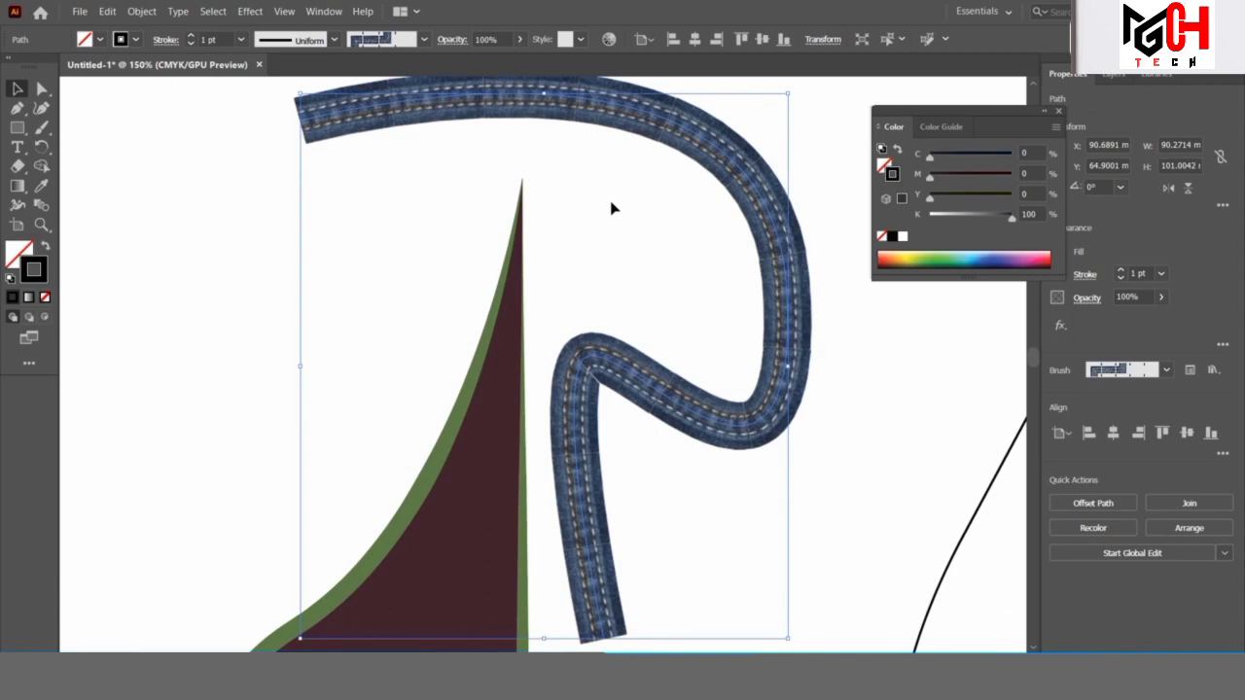
{"action": "left_click", "coordinate": [422, 40]}
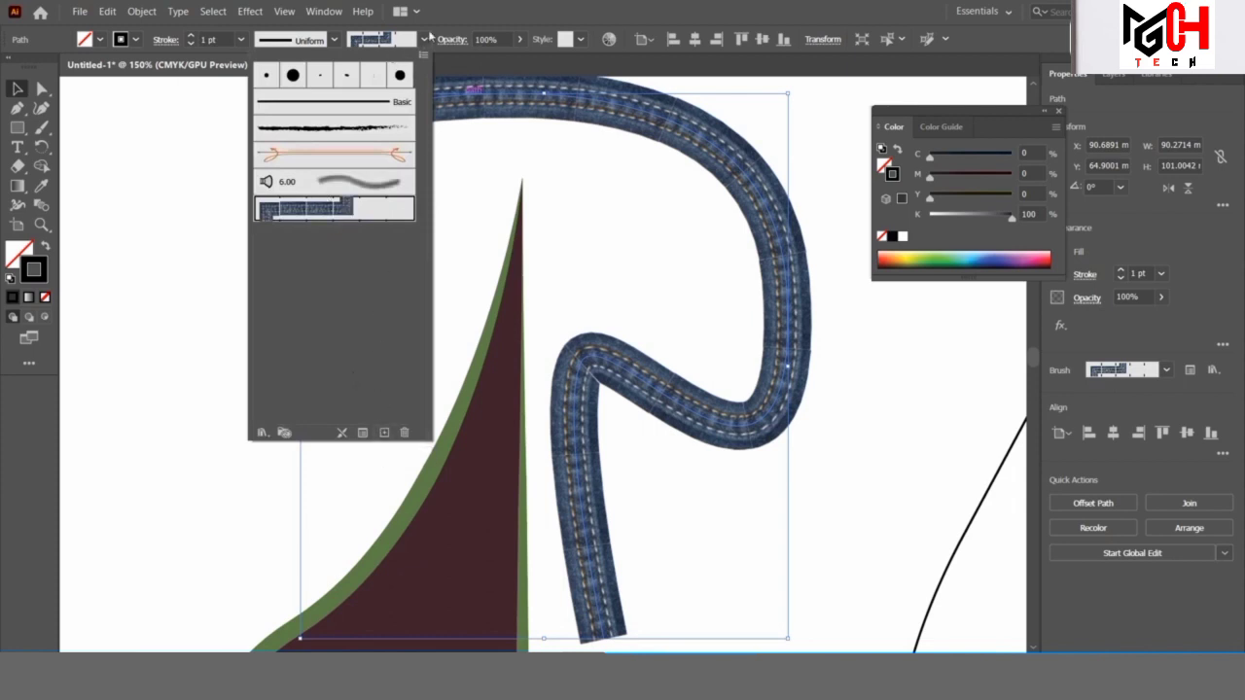
{"action": "left_click", "coordinate": [425, 40]}
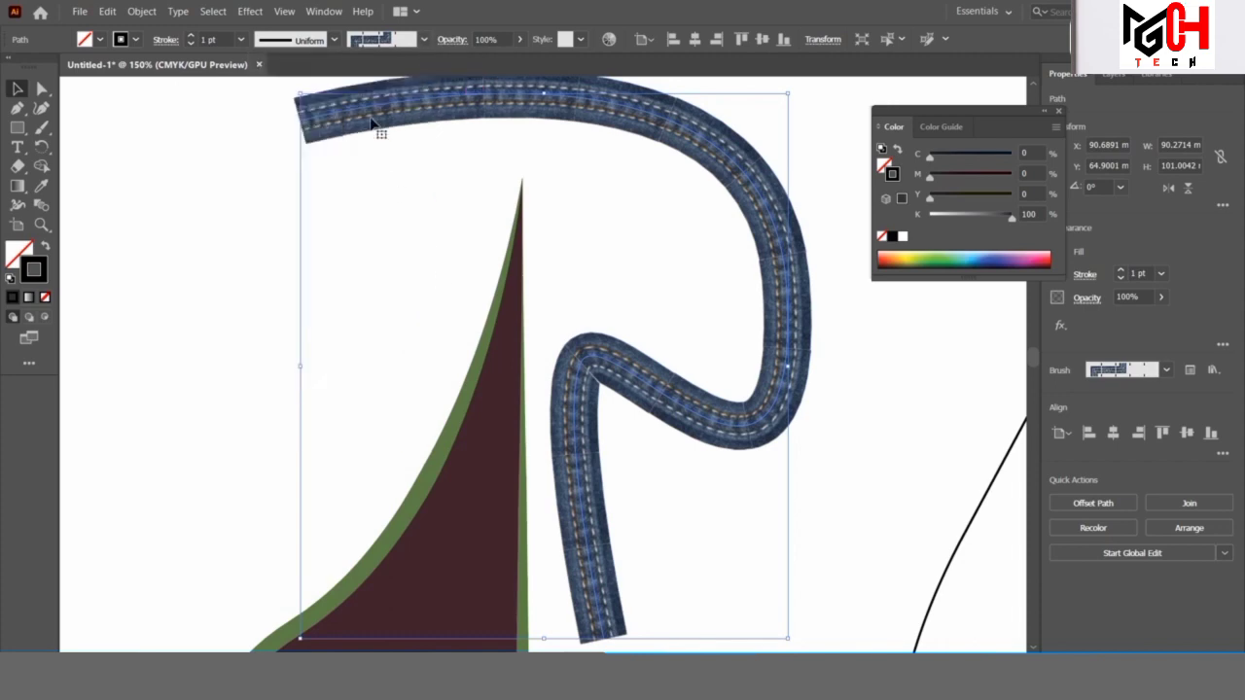
- Reposition the denim path on the artboard and nudge the teardrop left and down
{"action": "left_click_drag", "start_coordinate": [375, 126], "coordinate": [343, 146]}
{"action": "key", "text": "ctrl+shift+a"}
{"action": "key", "text": "ctrl+minus"}
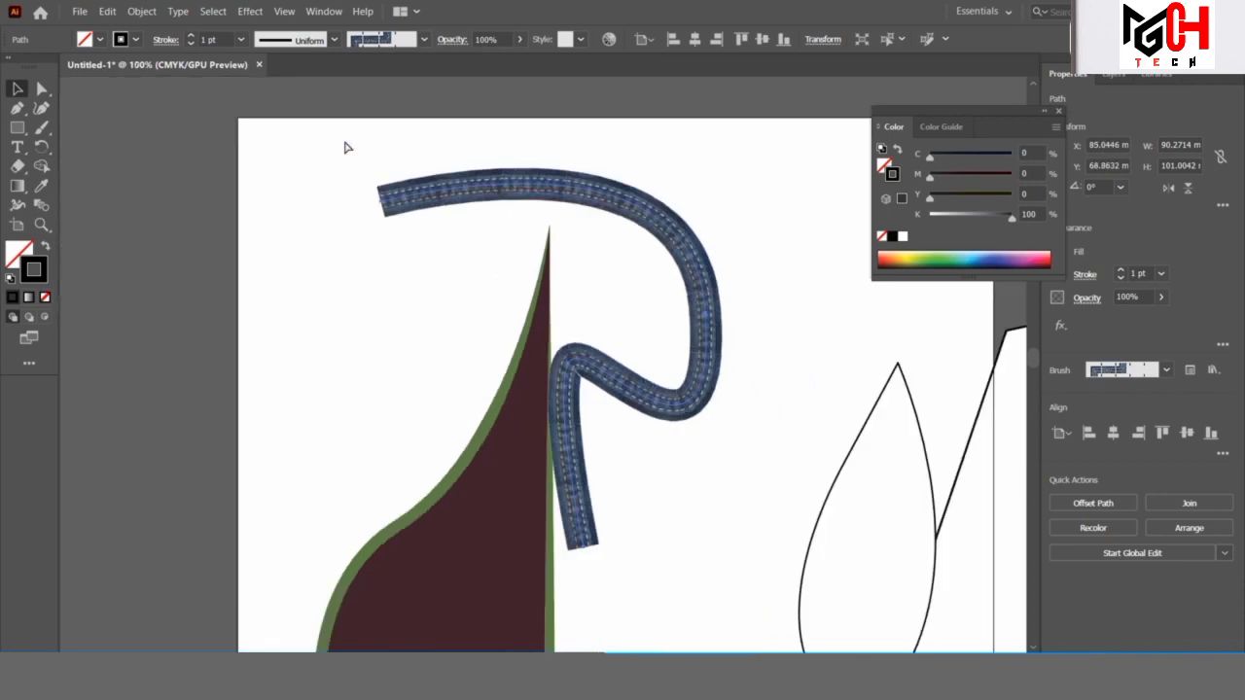
{"action": "left_click_drag", "start_coordinate": [445, 194], "coordinate": [428, 168]}
{"action": "mouse_move", "coordinate": [641, 372]}
{"action": "left_mouse_down"}
{"action": "mouse_move", "coordinate": [724, 340]}
{"action": "mouse_move", "coordinate": [724, 380]}
{"action": "left_mouse_up"}
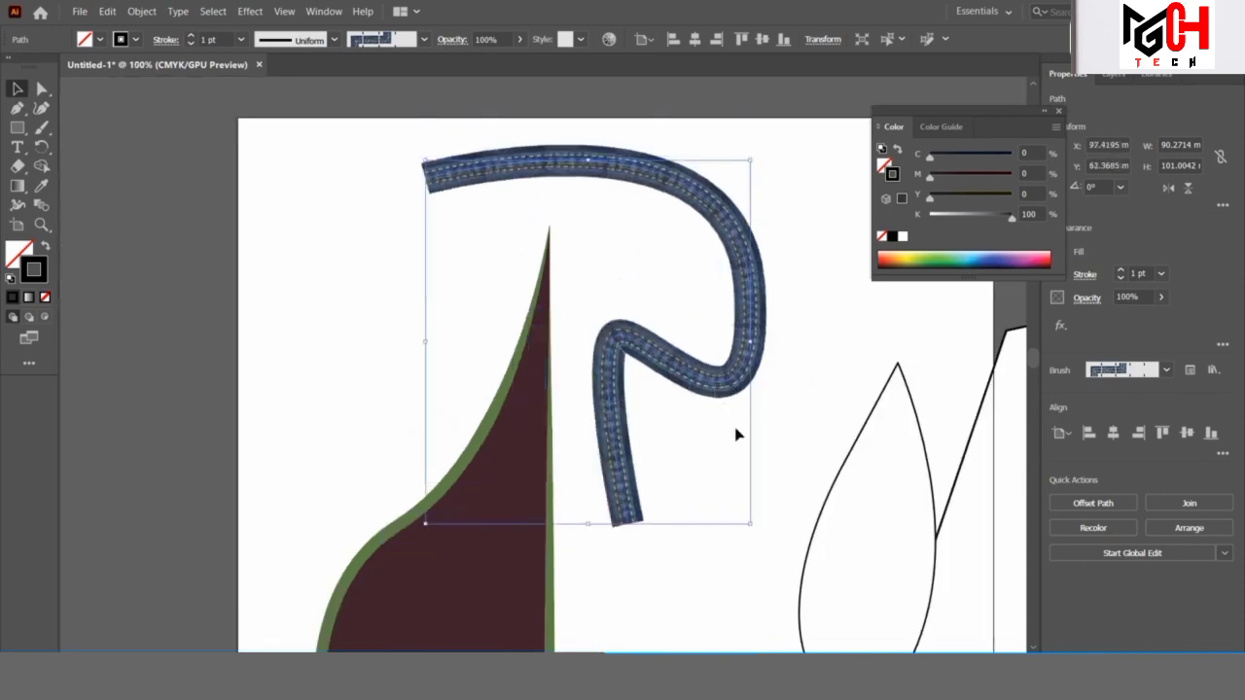
{"action": "left_click_drag", "start_coordinate": [736, 433], "coordinate": [494, 268]}
{"action": "left_click_drag", "start_coordinate": [588, 378], "coordinate": [499, 435]}
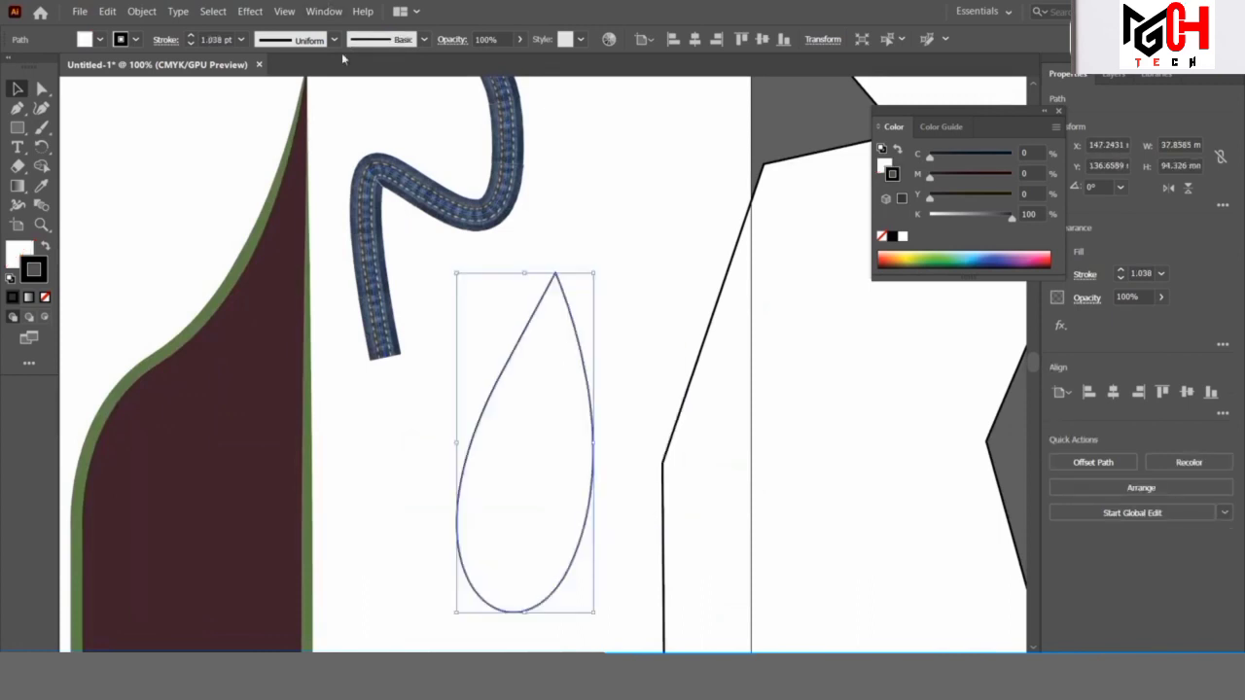
- Try Mop, Divider, charcoal and Flat brushes on the teardrop, settling on 15 pt. Round
{"action": "left_click", "coordinate": [423, 39]}
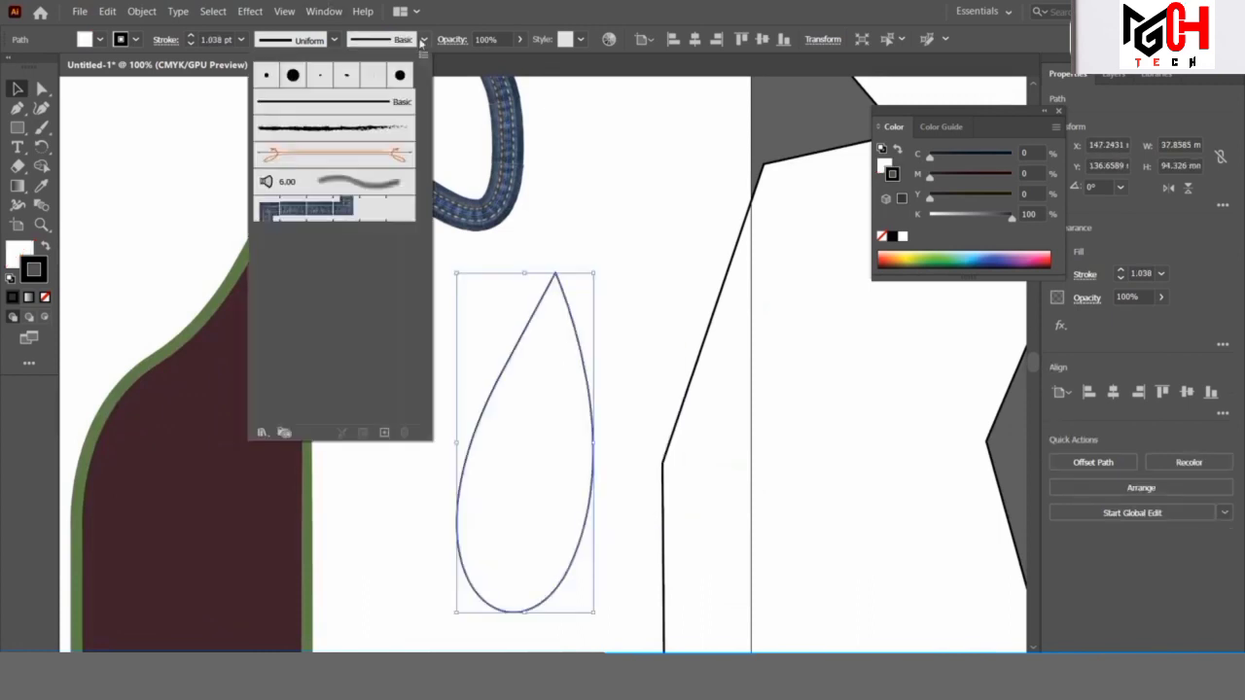
{"action": "left_click", "coordinate": [336, 183]}
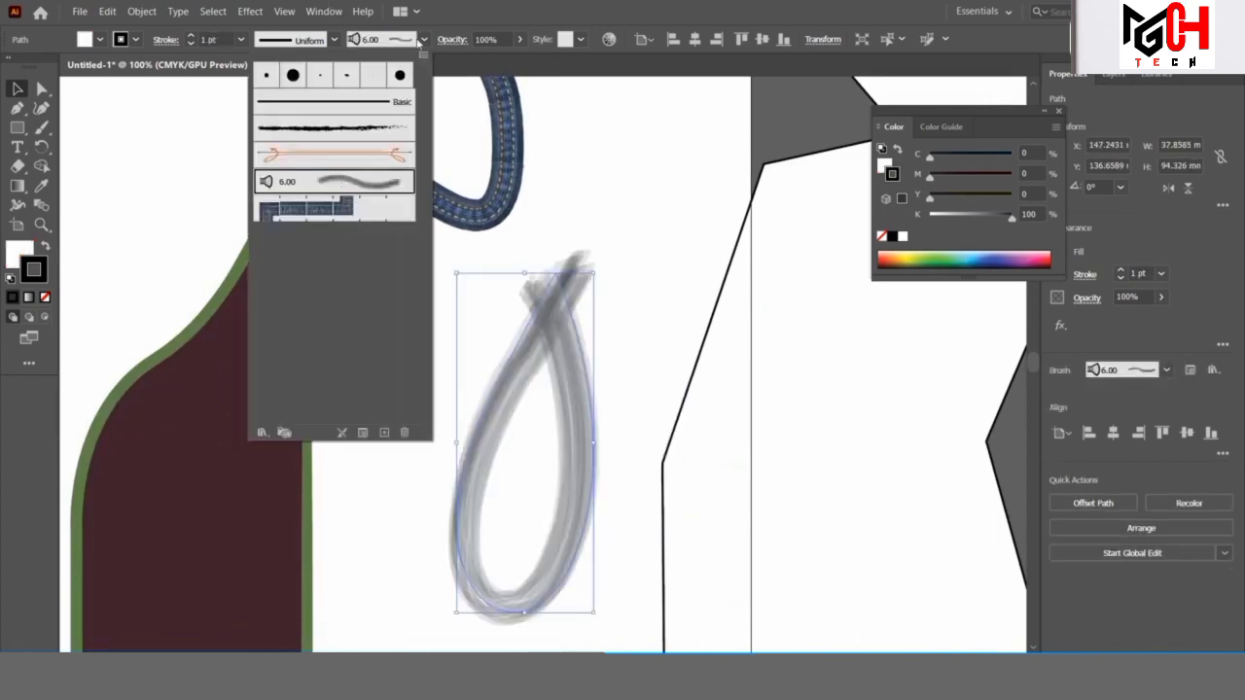
{"action": "left_click", "coordinate": [313, 155]}
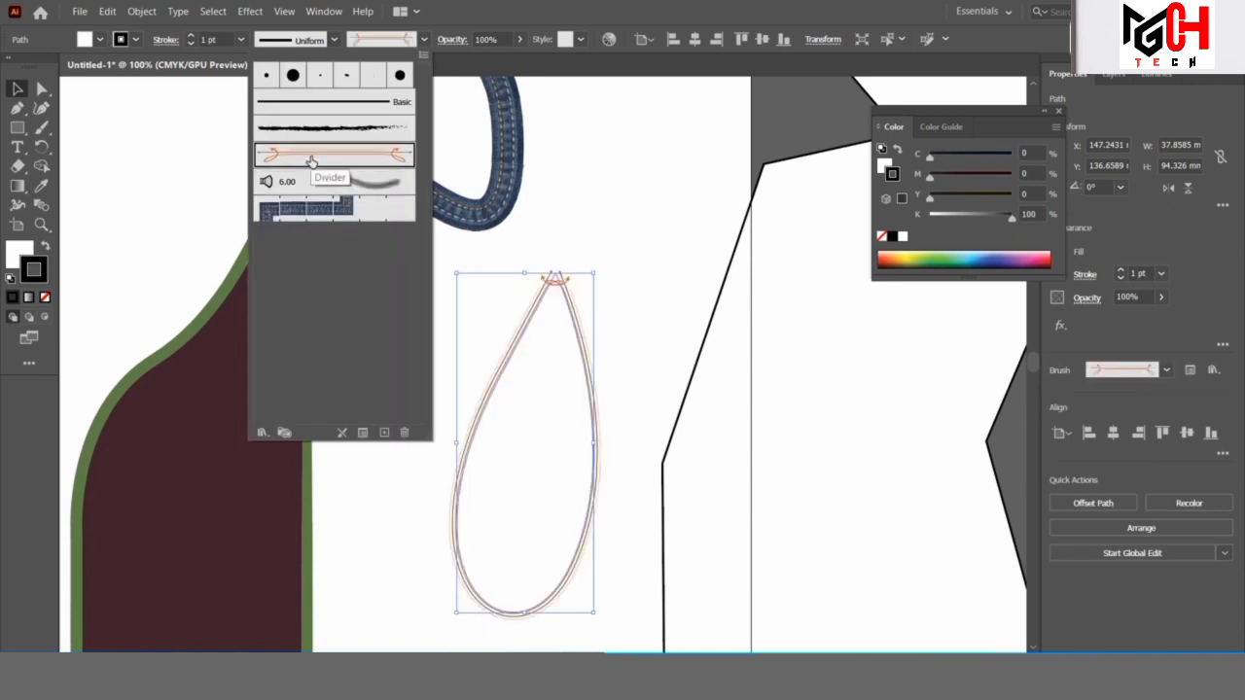
{"action": "left_click", "coordinate": [375, 128]}
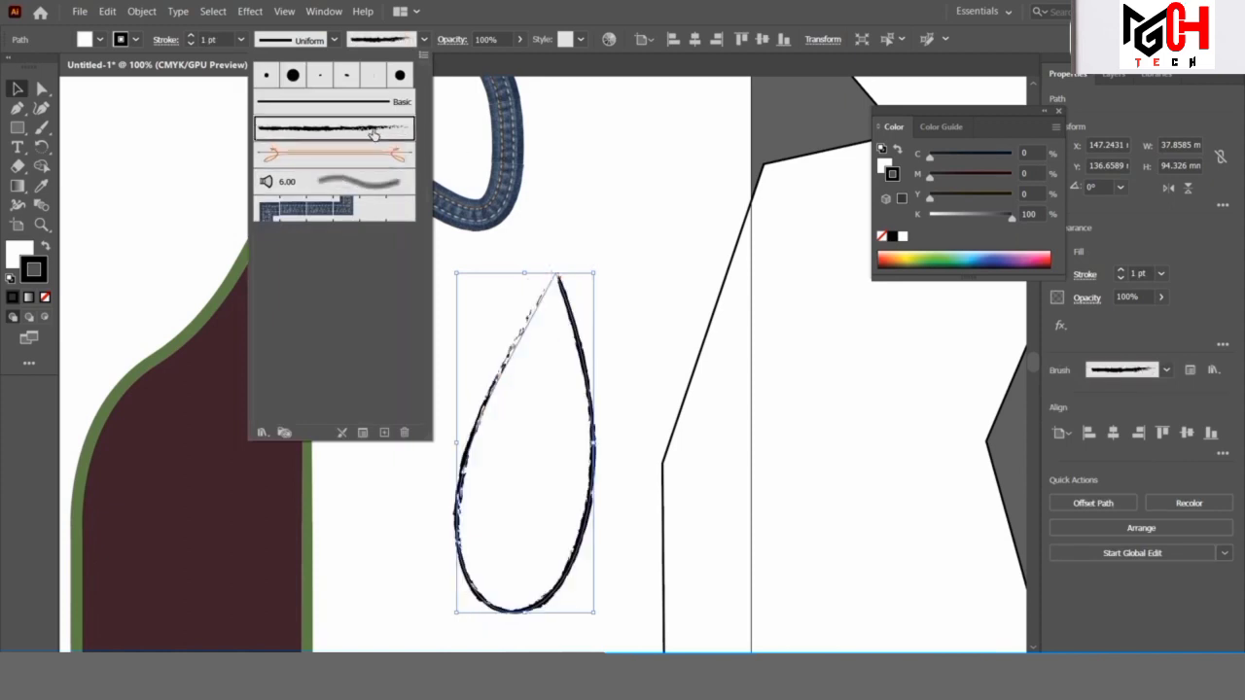
{"action": "left_click", "coordinate": [400, 76]}
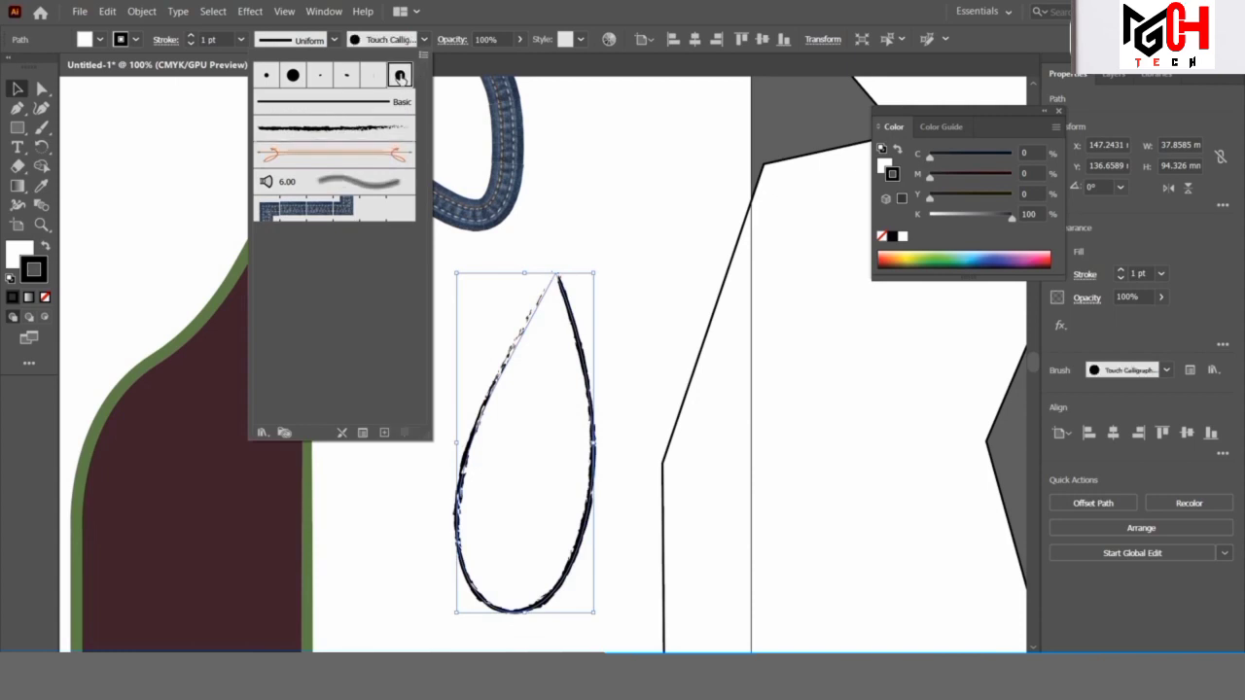
{"action": "left_click", "coordinate": [346, 76]}
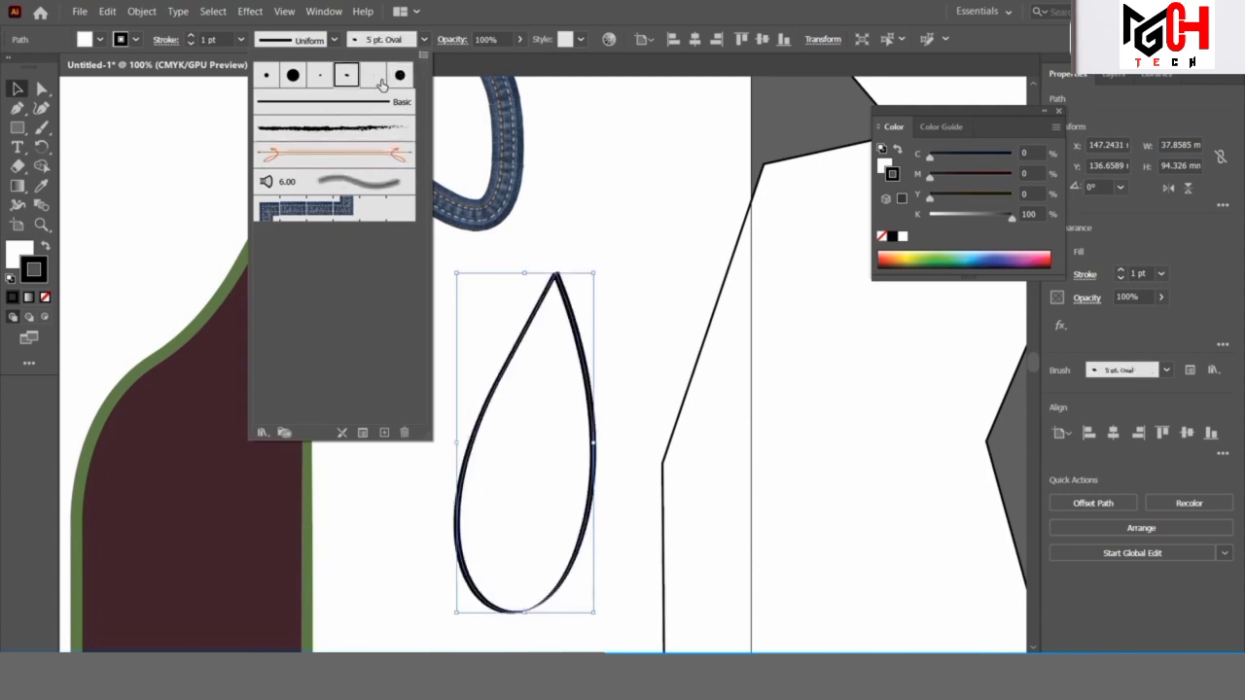
{"action": "left_click", "coordinate": [293, 76]}
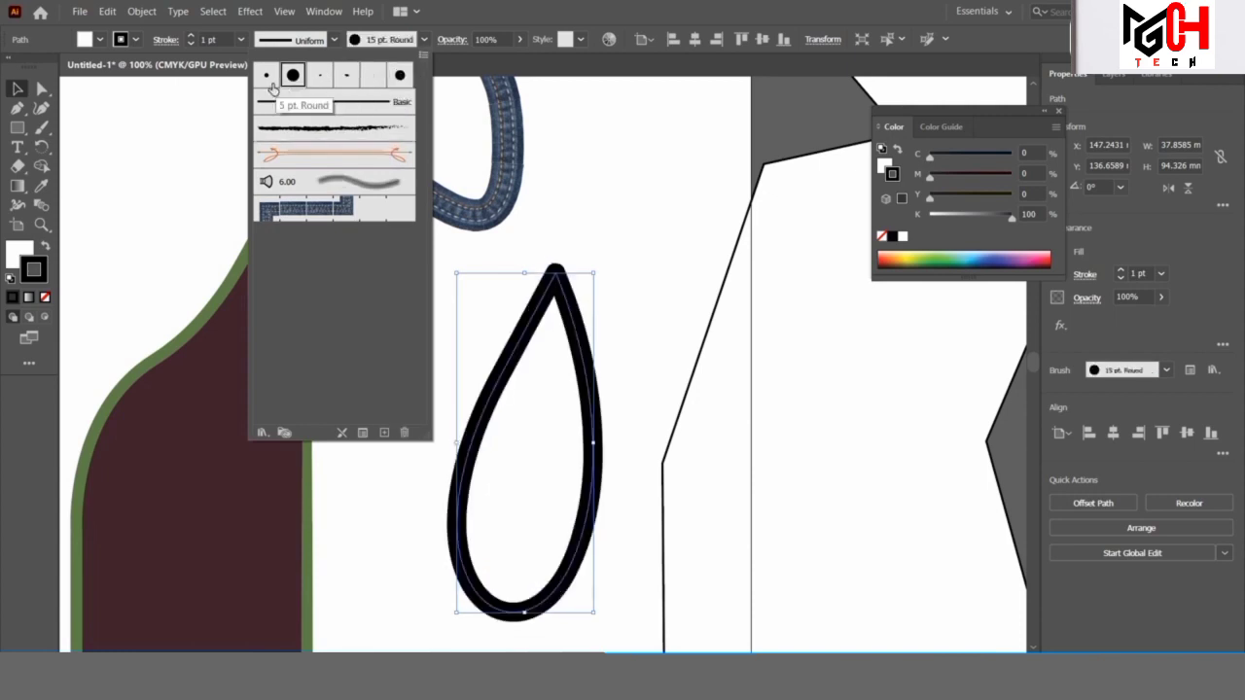
- Give the teardrop's stroke a tapered variable width profile
{"action": "left_click", "coordinate": [334, 39]}
{"action": "left_click", "coordinate": [285, 178]}
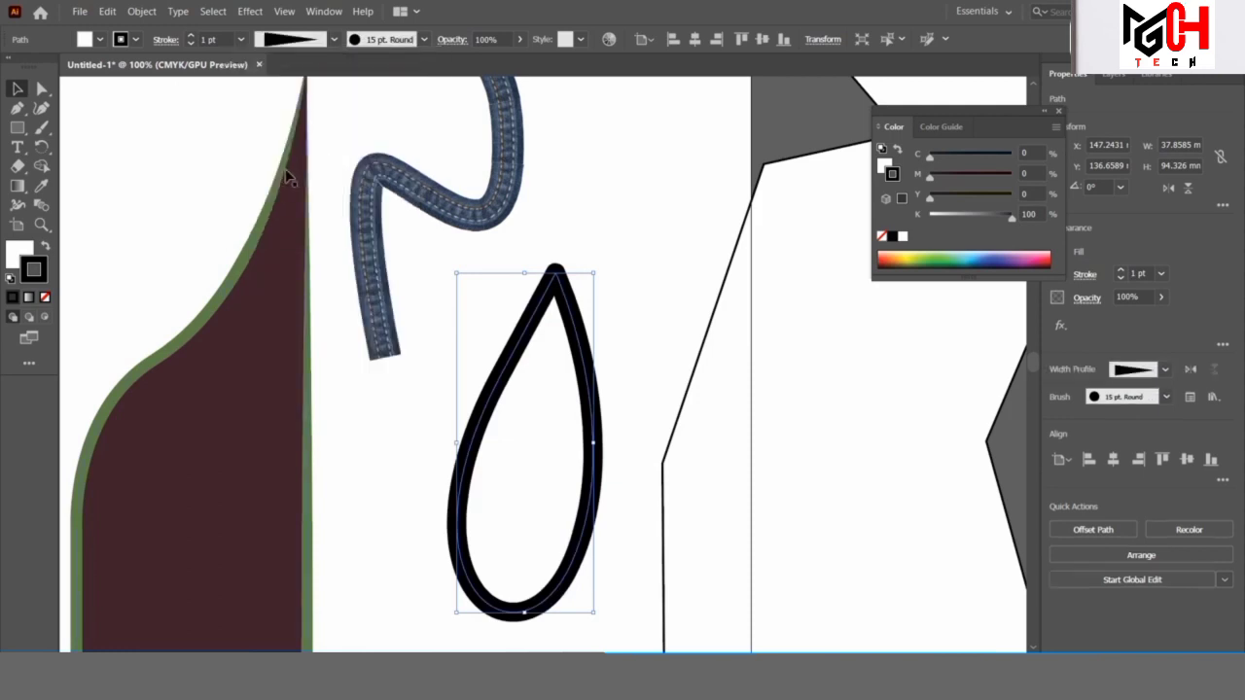
{"action": "scroll", "coordinate": [524, 259], "scroll_direction": "down", "scroll_amount": 1}
{"action": "scroll", "coordinate": [523, 260], "scroll_direction": "down", "scroll_amount": 3}
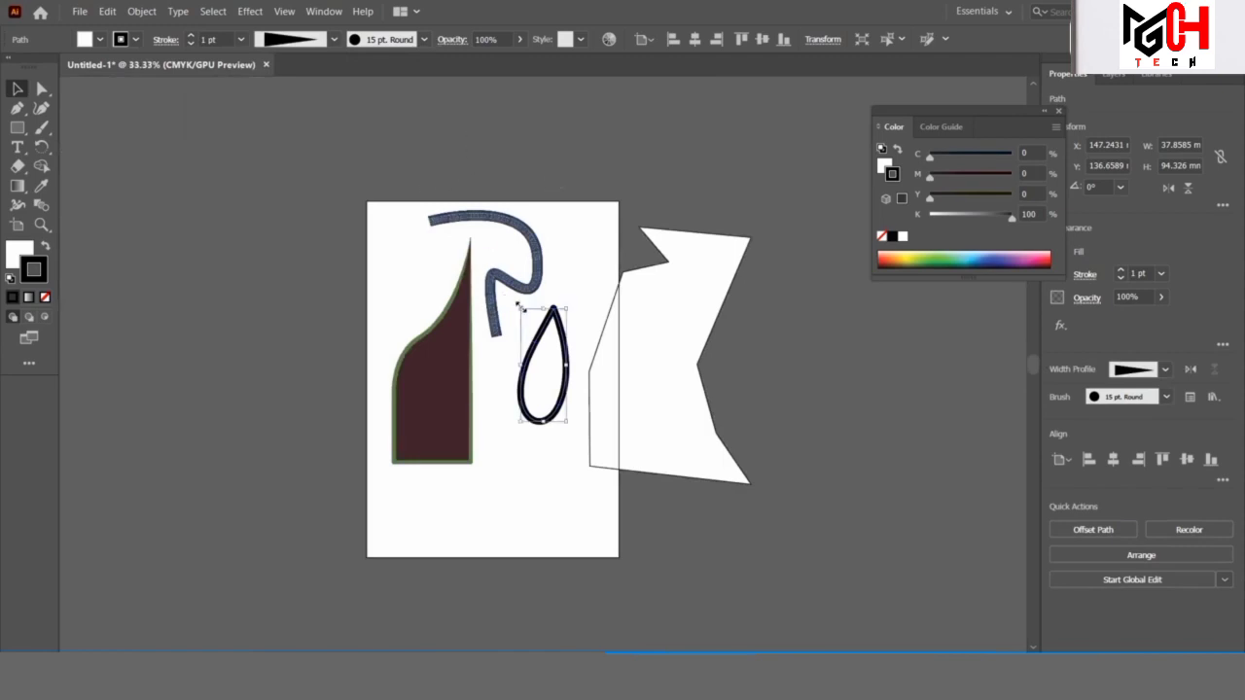
{"action": "key", "text": "ctrl+1"}
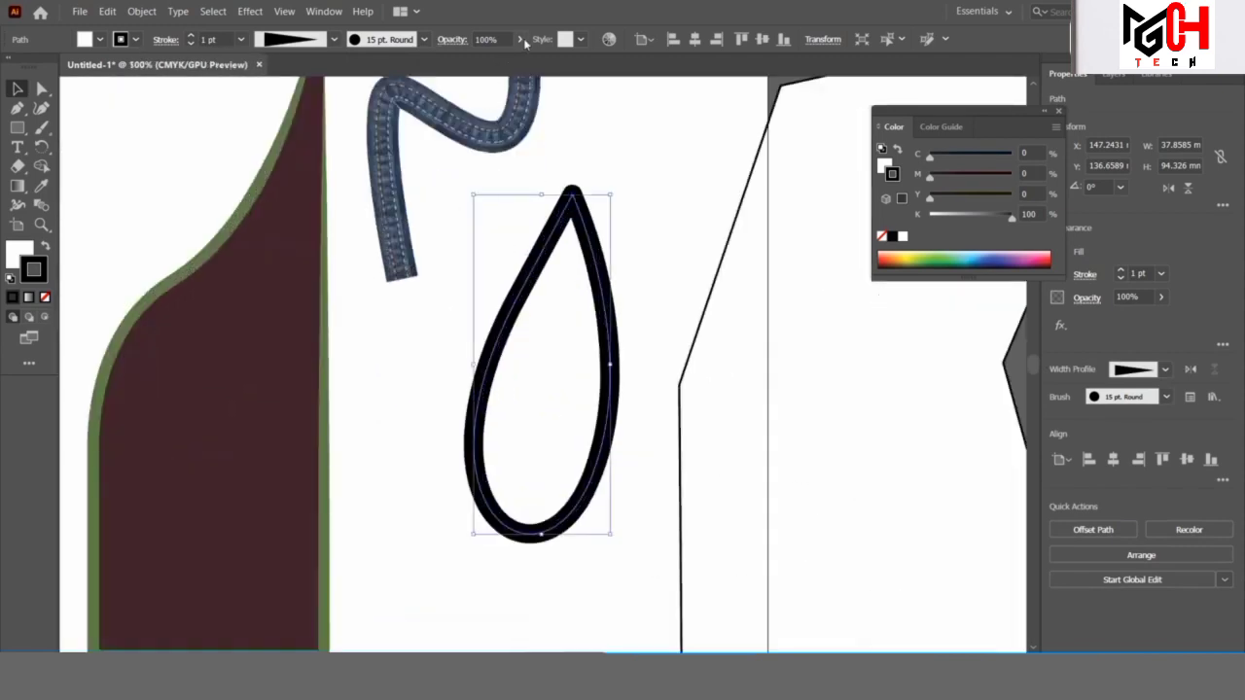
- Fill the teardrop with red (FF0000) and restore its opacity to 100%
{"action": "left_click", "coordinate": [522, 38]}
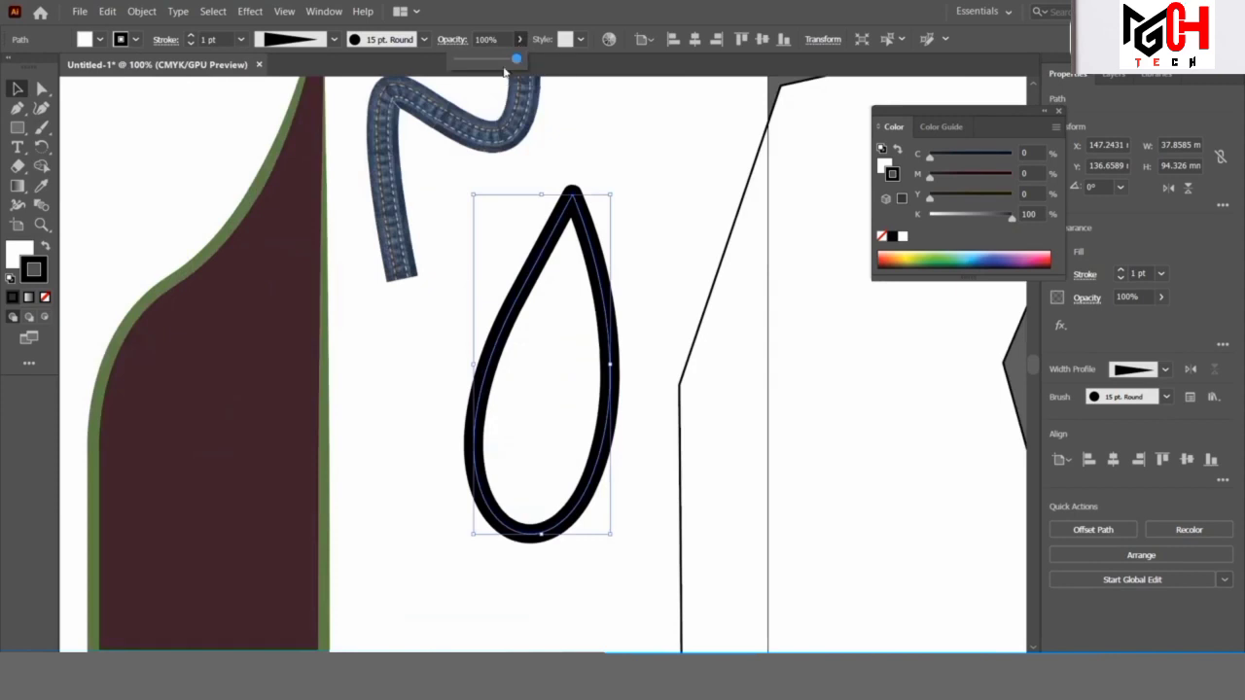
{"action": "left_click", "coordinate": [499, 61]}
{"action": "left_click_drag", "start_coordinate": [499, 62], "coordinate": [474, 61]}
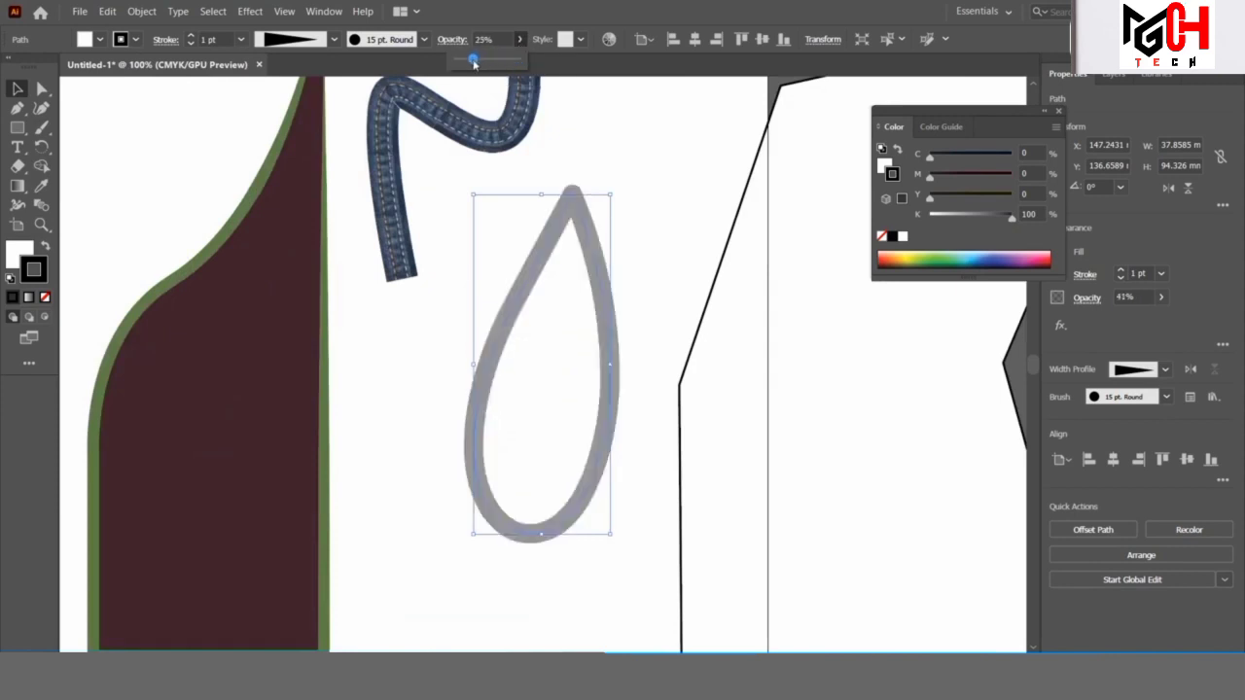
{"action": "double_click", "coordinate": [14, 254]}
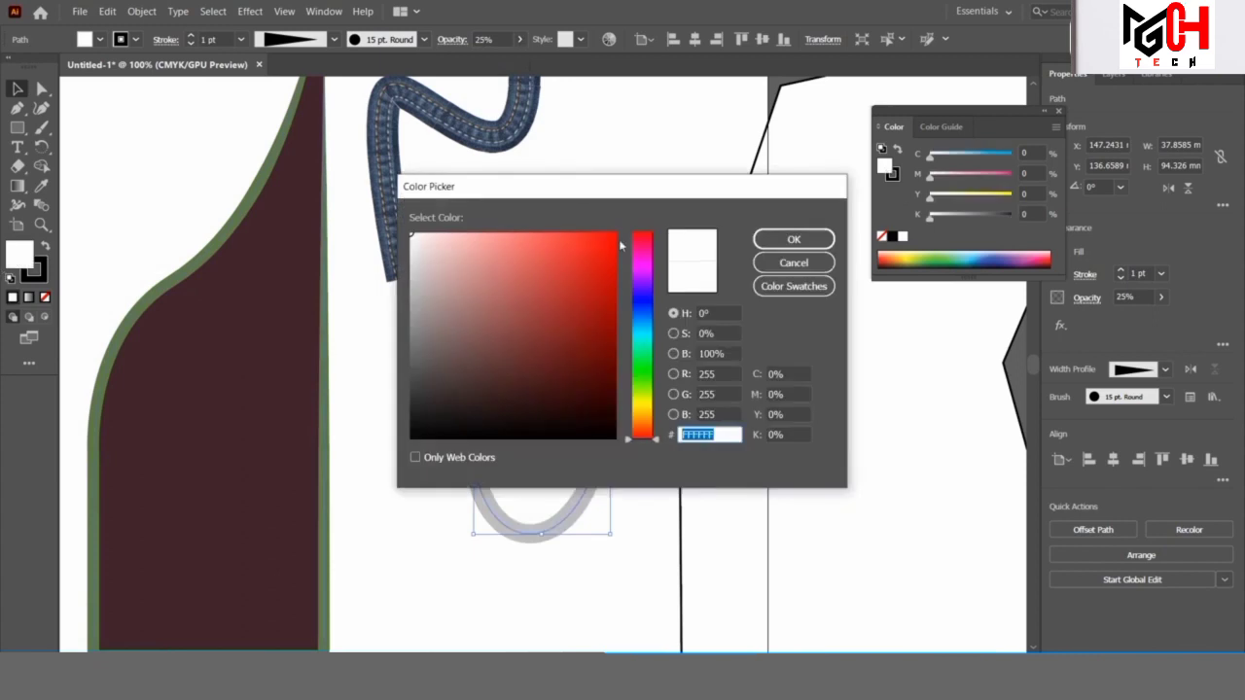
{"action": "left_click", "coordinate": [613, 234]}
{"action": "left_click", "coordinate": [794, 239]}
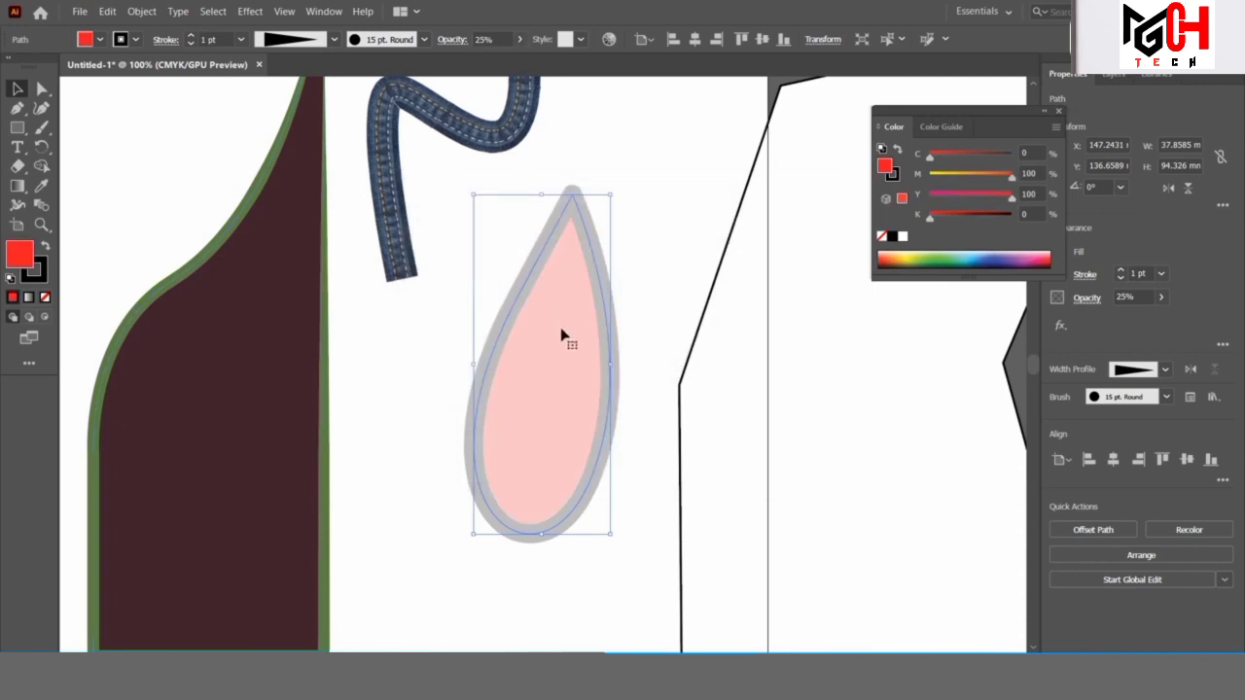
{"action": "left_click_drag", "start_coordinate": [473, 58], "coordinate": [531, 60]}
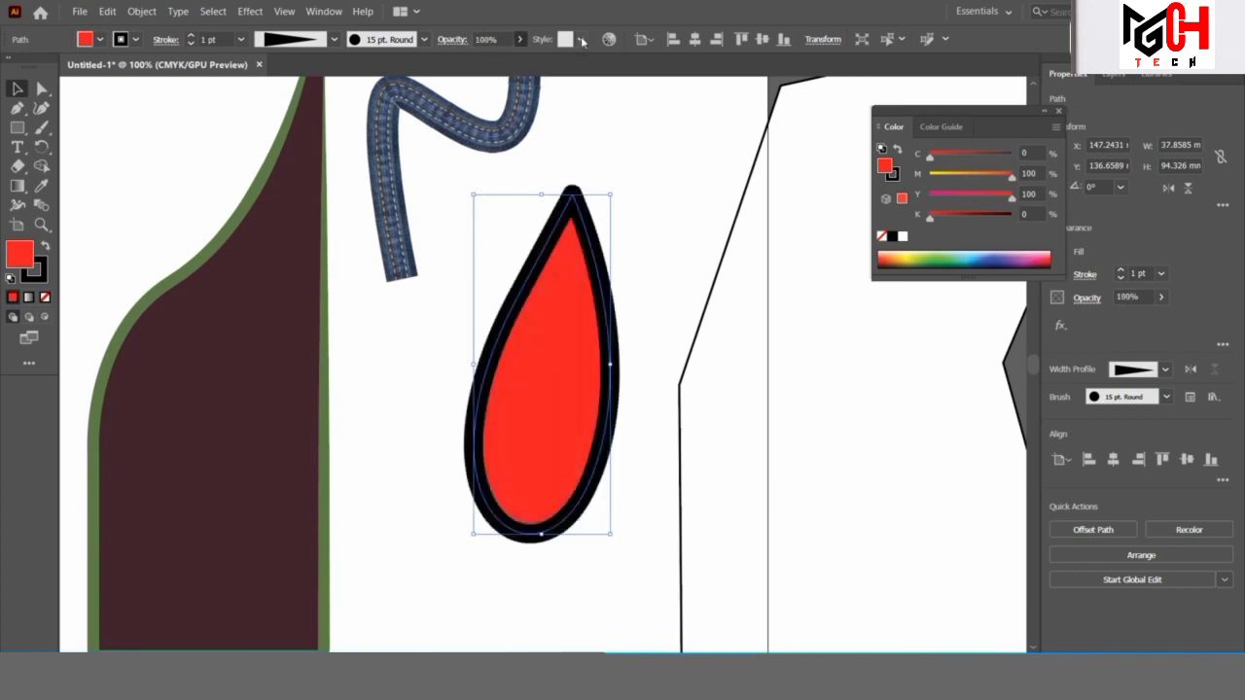
- Try Dusk, Foliage_GS and blue swirl styles, then apply the silver bevel gradient graphic style
{"action": "left_click", "coordinate": [581, 40]}
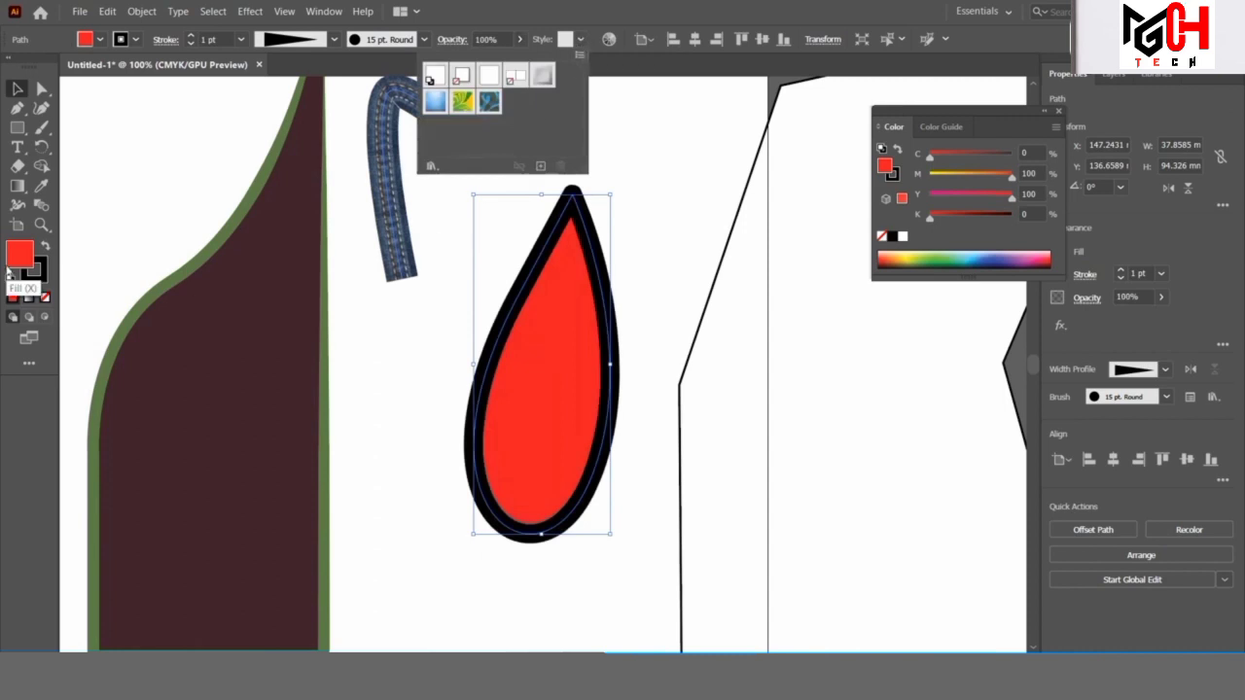
{"action": "left_click", "coordinate": [434, 103]}
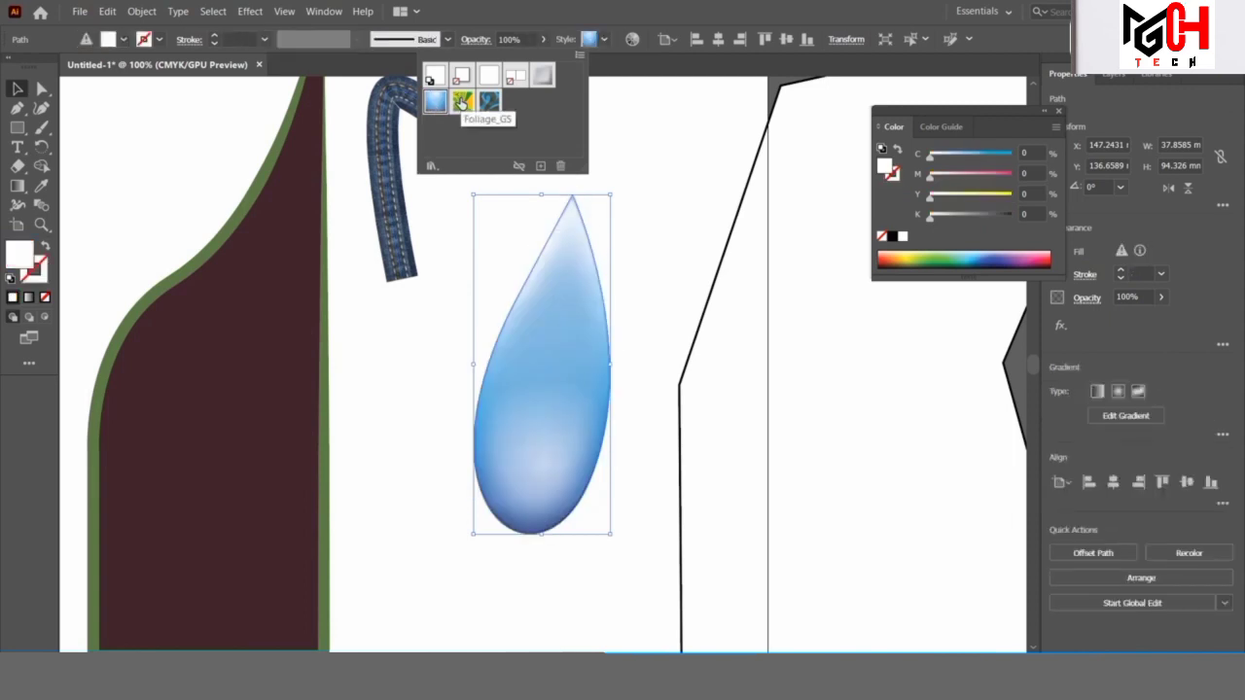
{"action": "left_click", "coordinate": [461, 101]}
{"action": "left_click", "coordinate": [489, 103]}
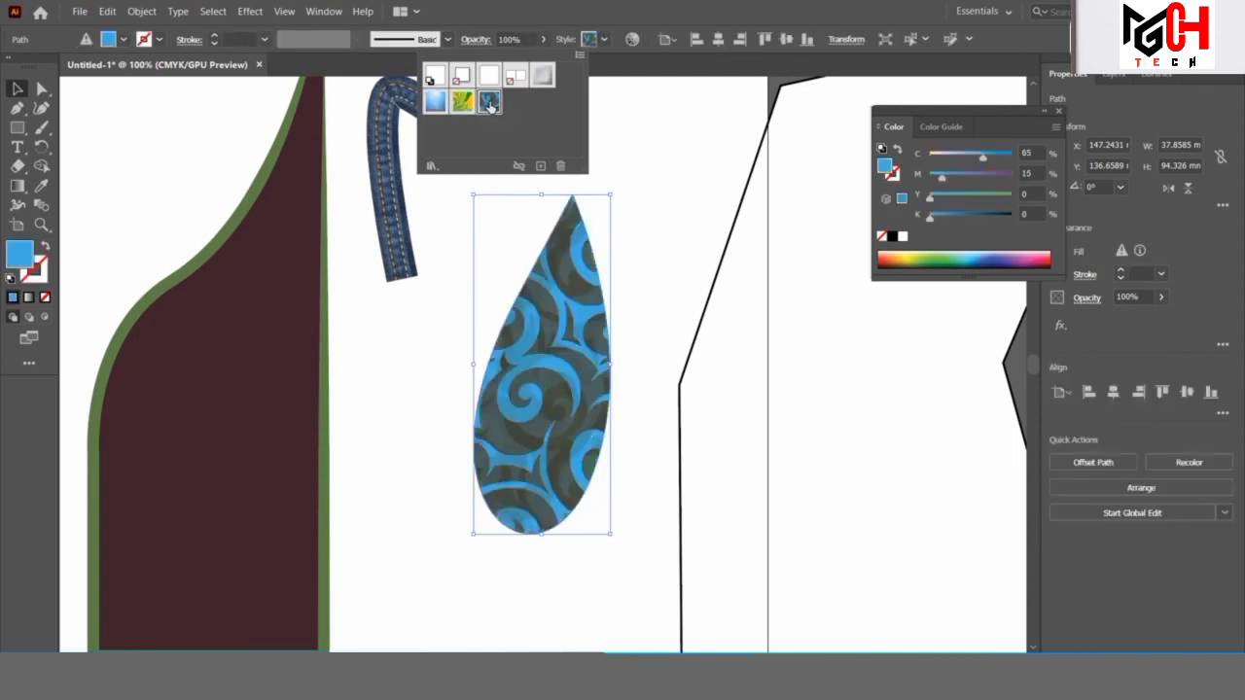
{"action": "left_click", "coordinate": [542, 75]}
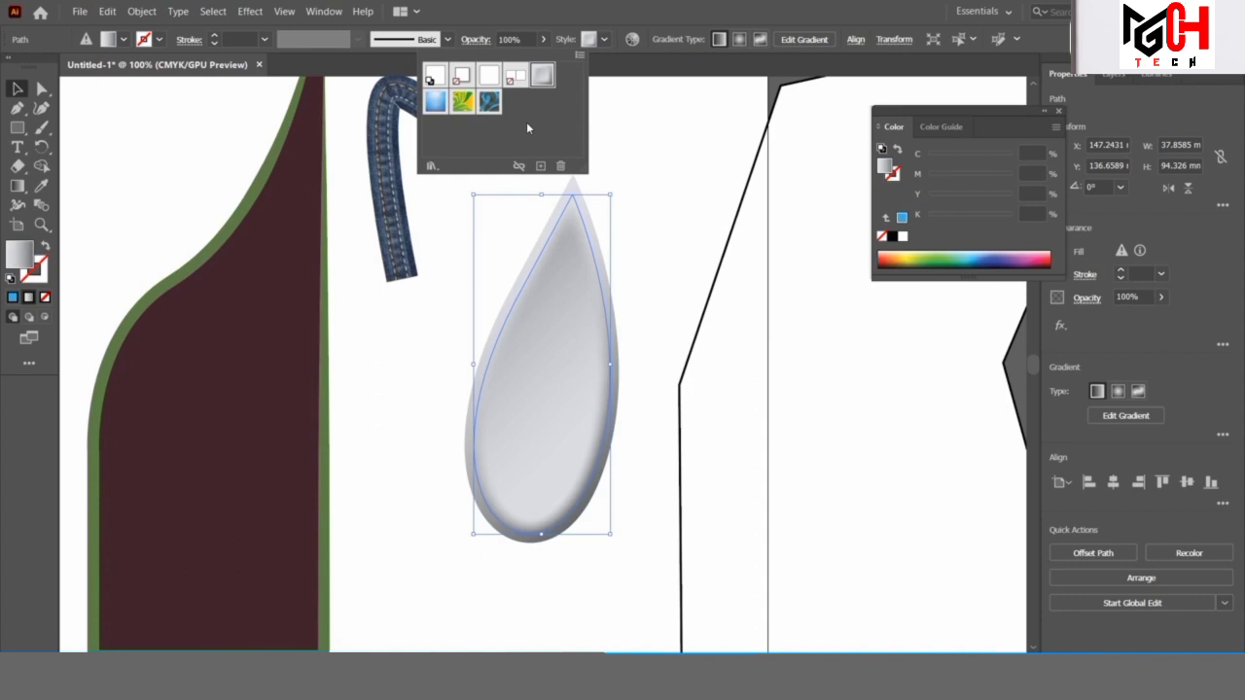
{"action": "left_click", "coordinate": [542, 26]}
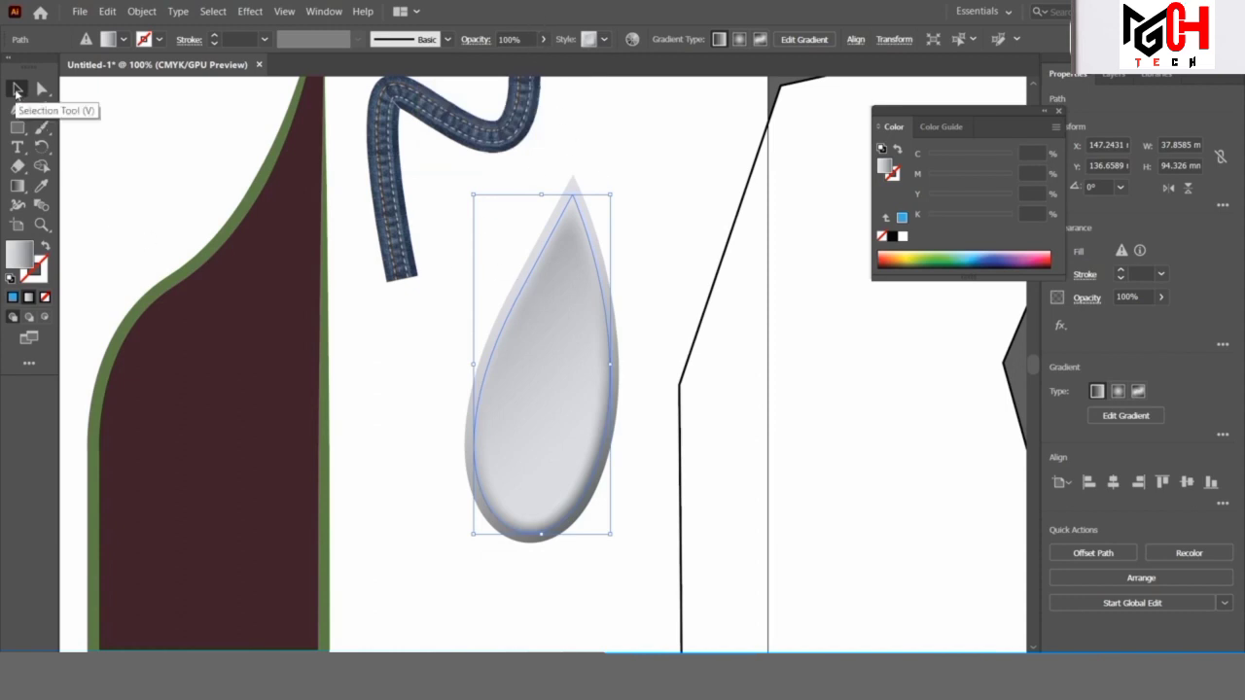
- Fit the whole artboard in view with Ctrl+0 and select the white polygon
{"action": "key", "text": "ctrl+0"}
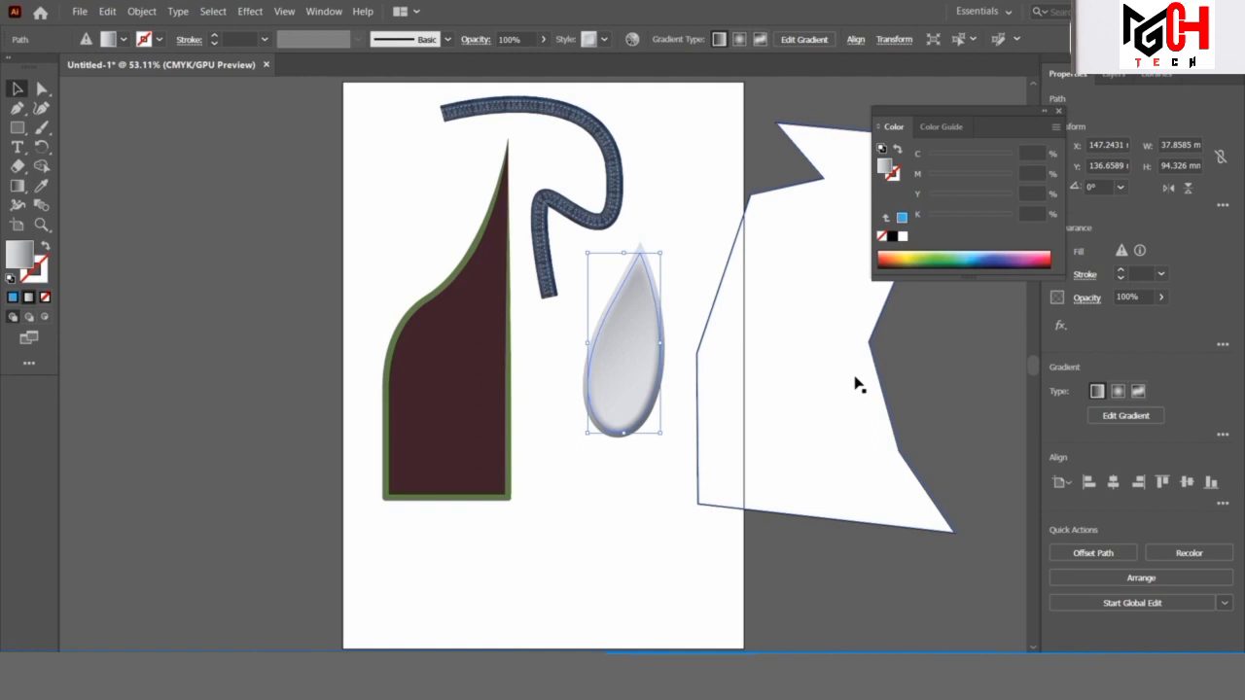
{"action": "left_click", "coordinate": [857, 383]}
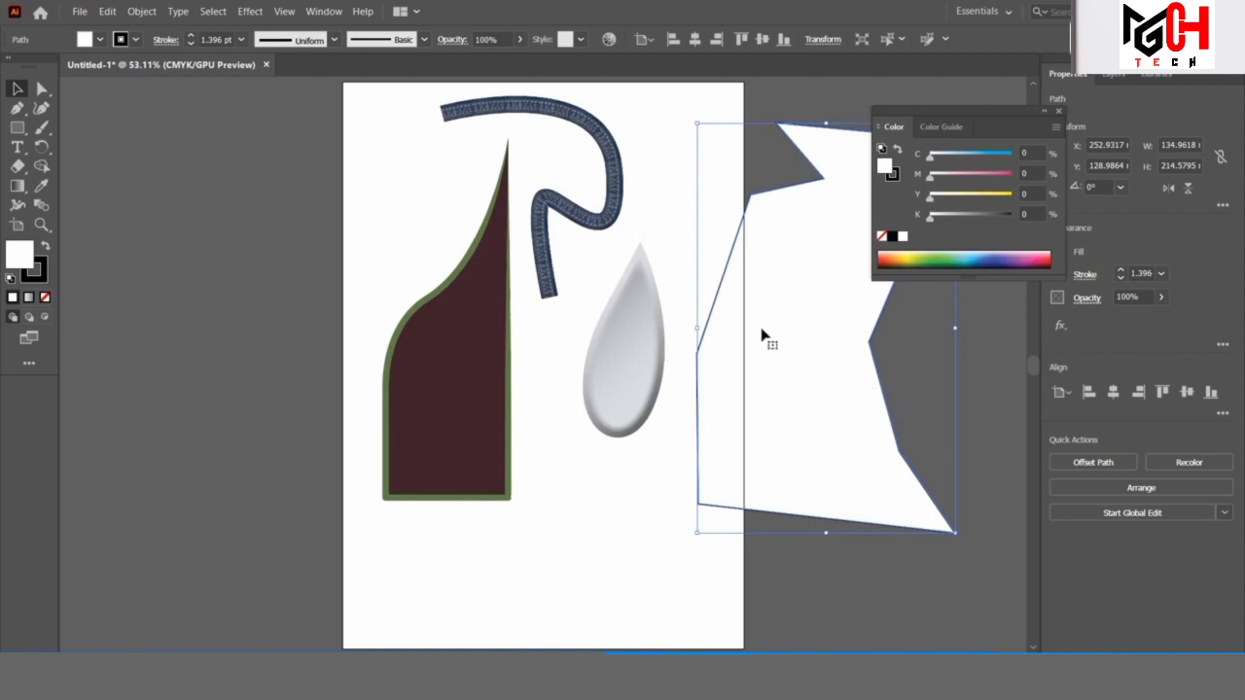
- Curve the polygon's bottom-left corner and left side with the Anchor Point Tool
{"action": "left_click", "coordinate": [23, 111]}
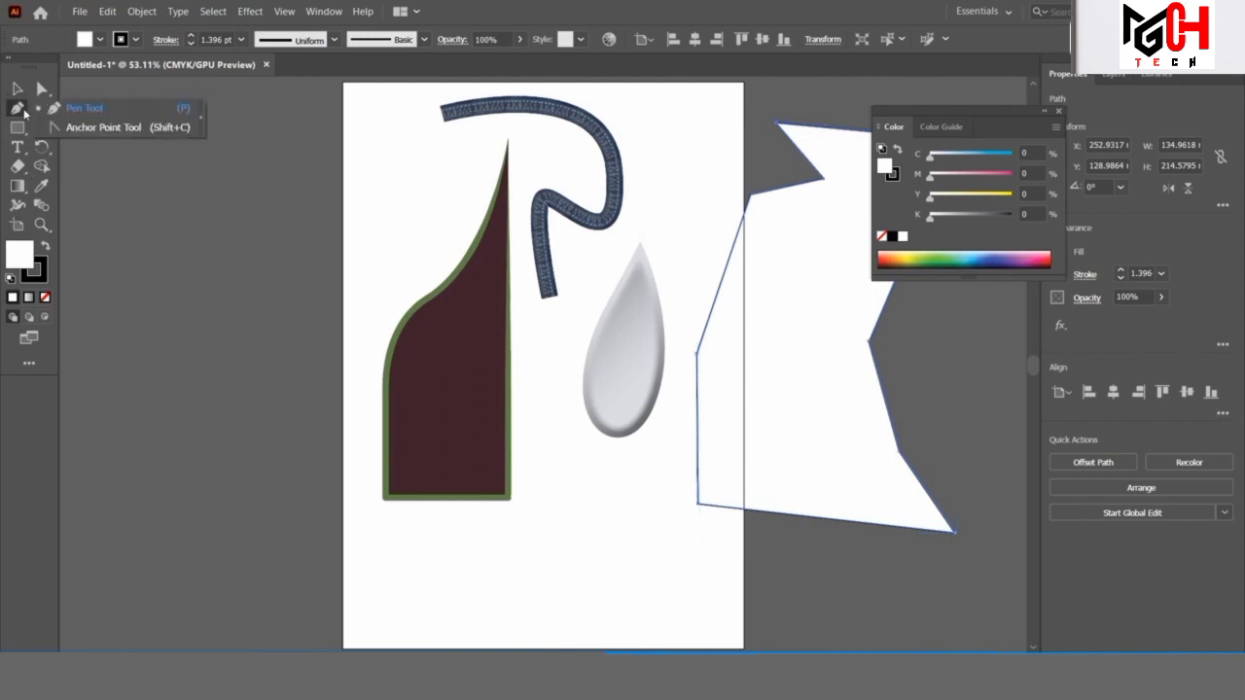
{"action": "left_click", "coordinate": [88, 130]}
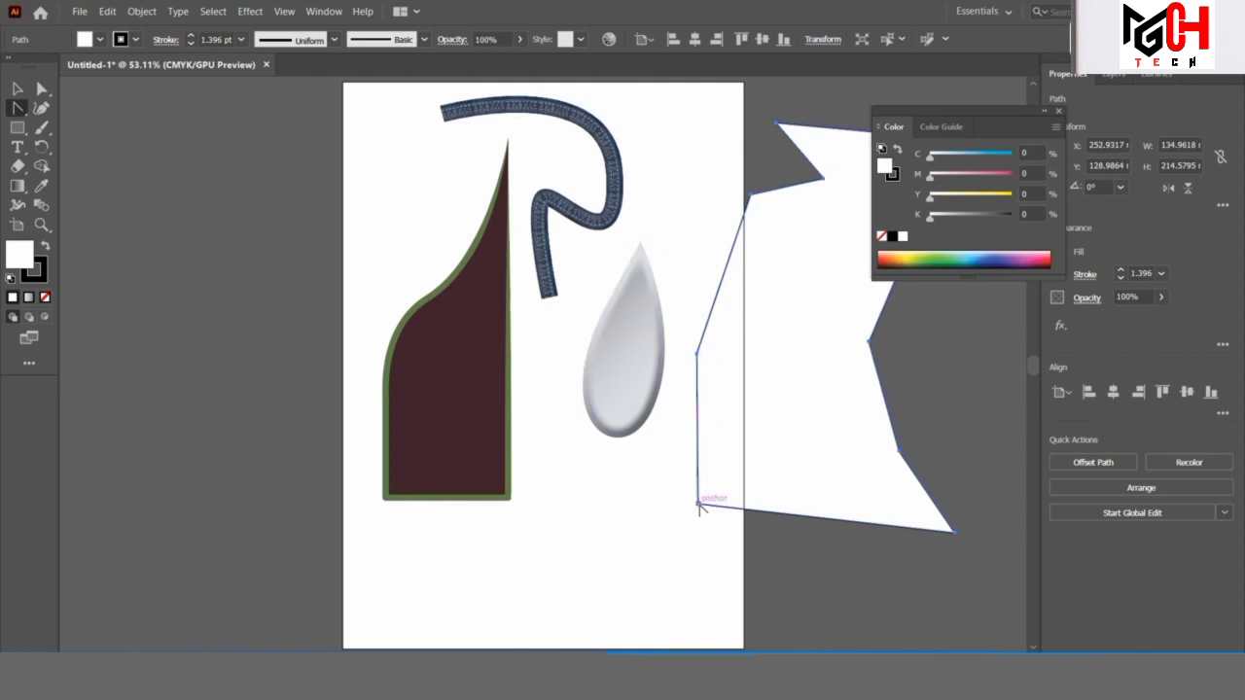
{"action": "mouse_move", "coordinate": [698, 503]}
{"action": "left_mouse_down"}
{"action": "mouse_move", "coordinate": [625, 507]}
{"action": "mouse_move", "coordinate": [652, 448]}
{"action": "left_mouse_up"}
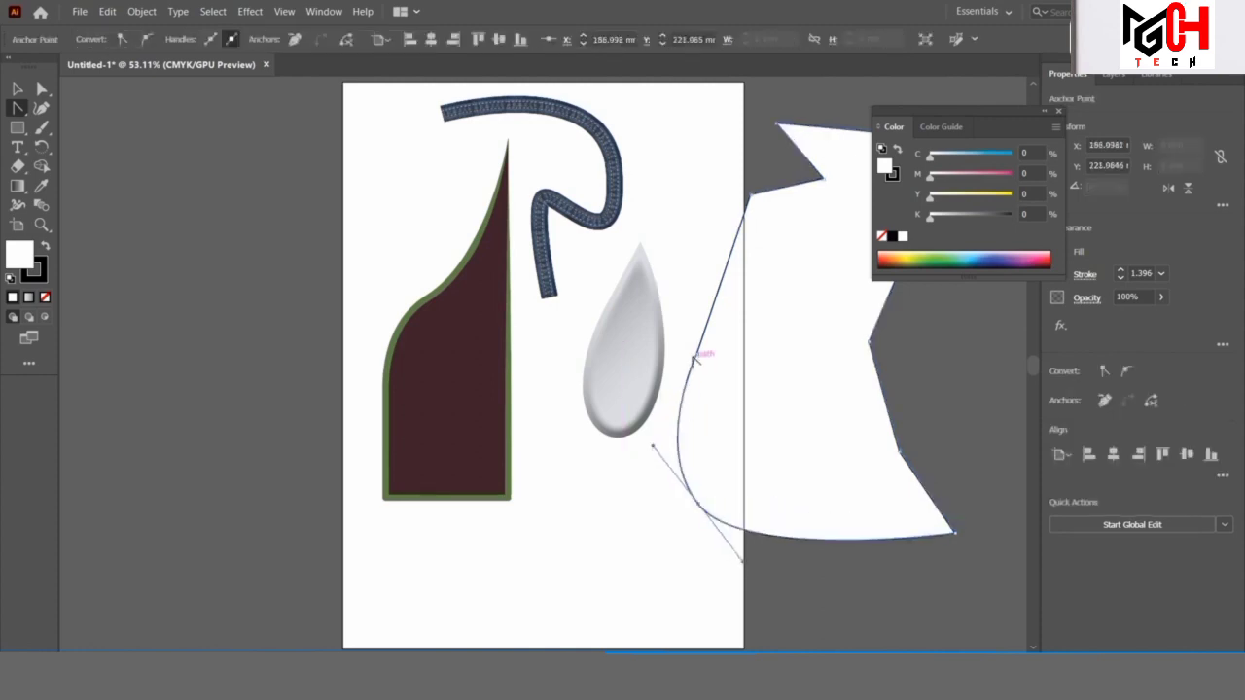
{"action": "mouse_move", "coordinate": [696, 356]}
{"action": "left_mouse_down"}
{"action": "mouse_move", "coordinate": [684, 275]}
{"action": "mouse_move", "coordinate": [666, 270]}
{"action": "left_mouse_up"}
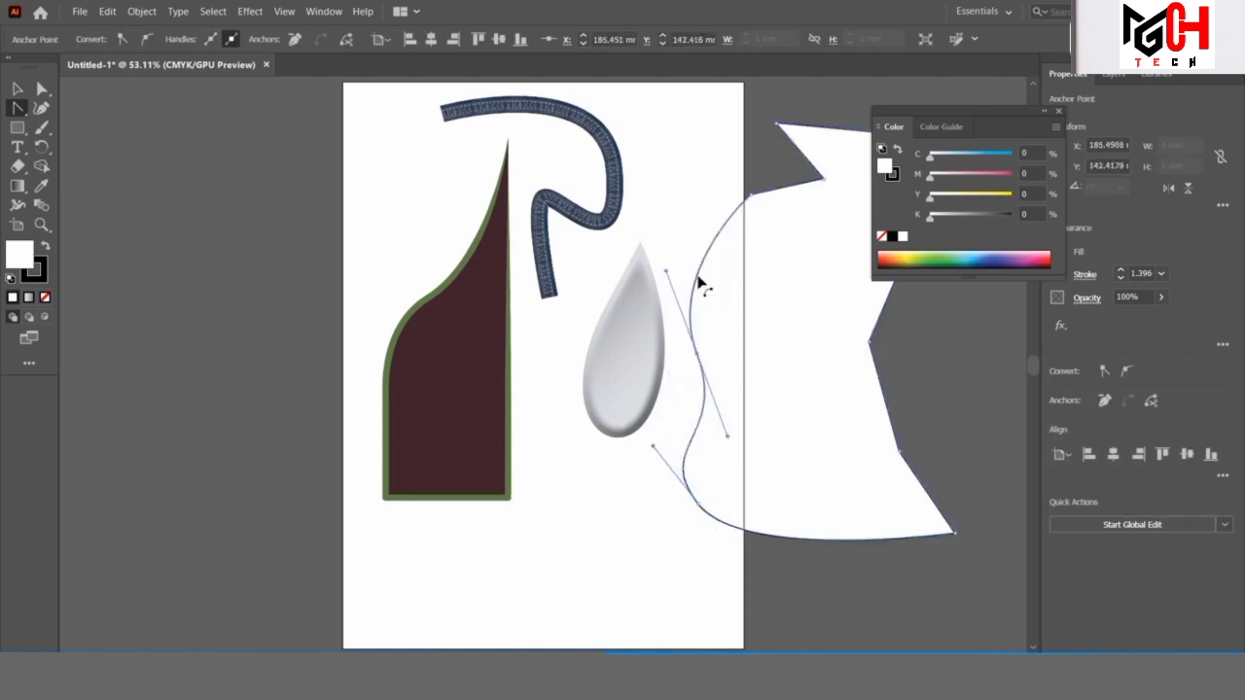
{"action": "mouse_move", "coordinate": [727, 436]}
{"action": "left_mouse_down"}
{"action": "mouse_move", "coordinate": [764, 405]}
{"action": "mouse_move", "coordinate": [685, 120]}
{"action": "left_mouse_up"}
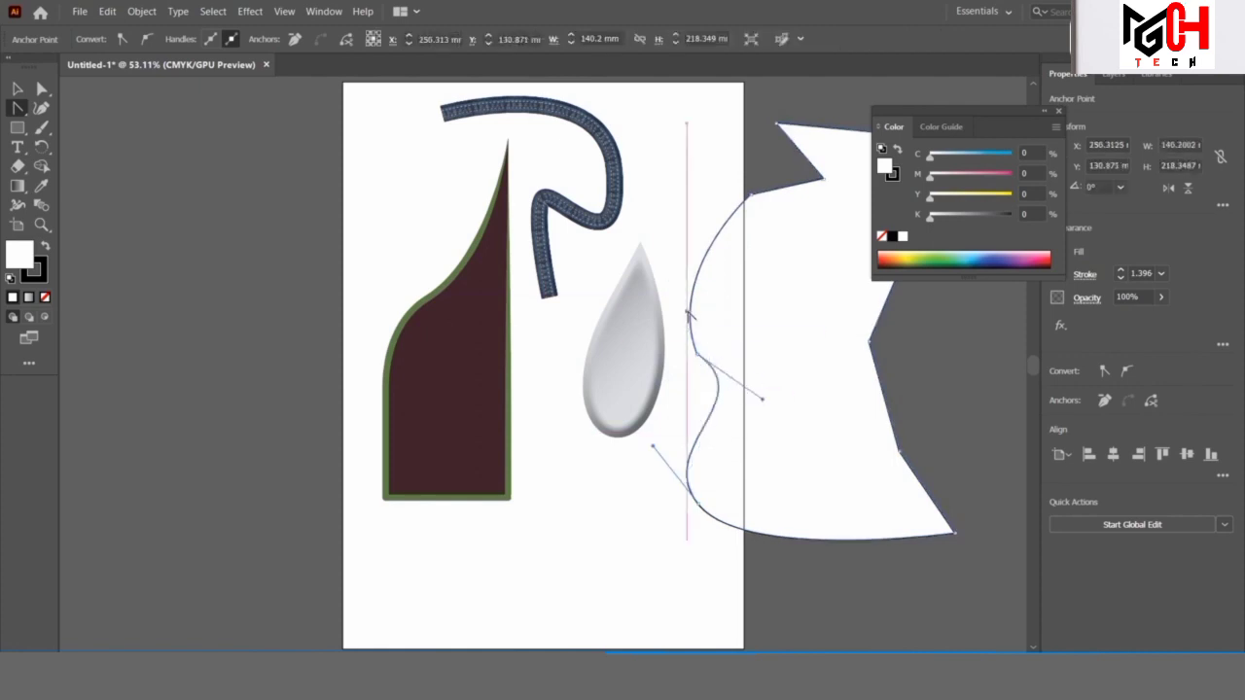
{"action": "left_click", "coordinate": [699, 360]}
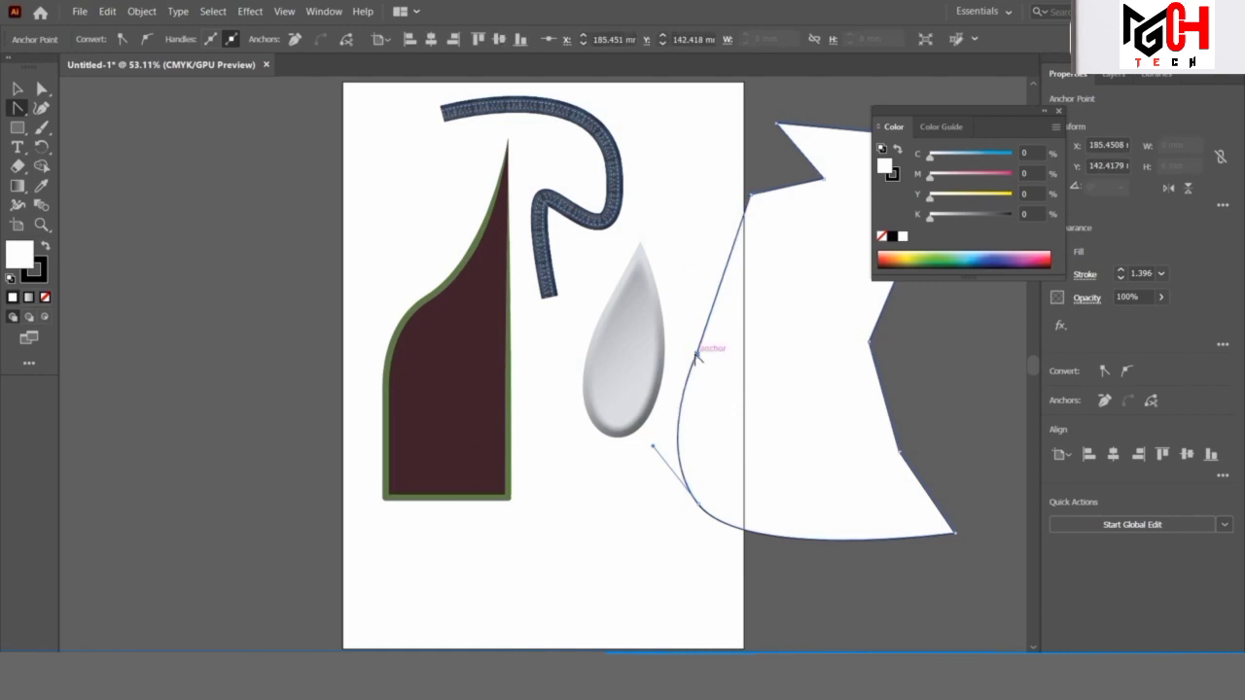
{"action": "left_click", "coordinate": [700, 503]}
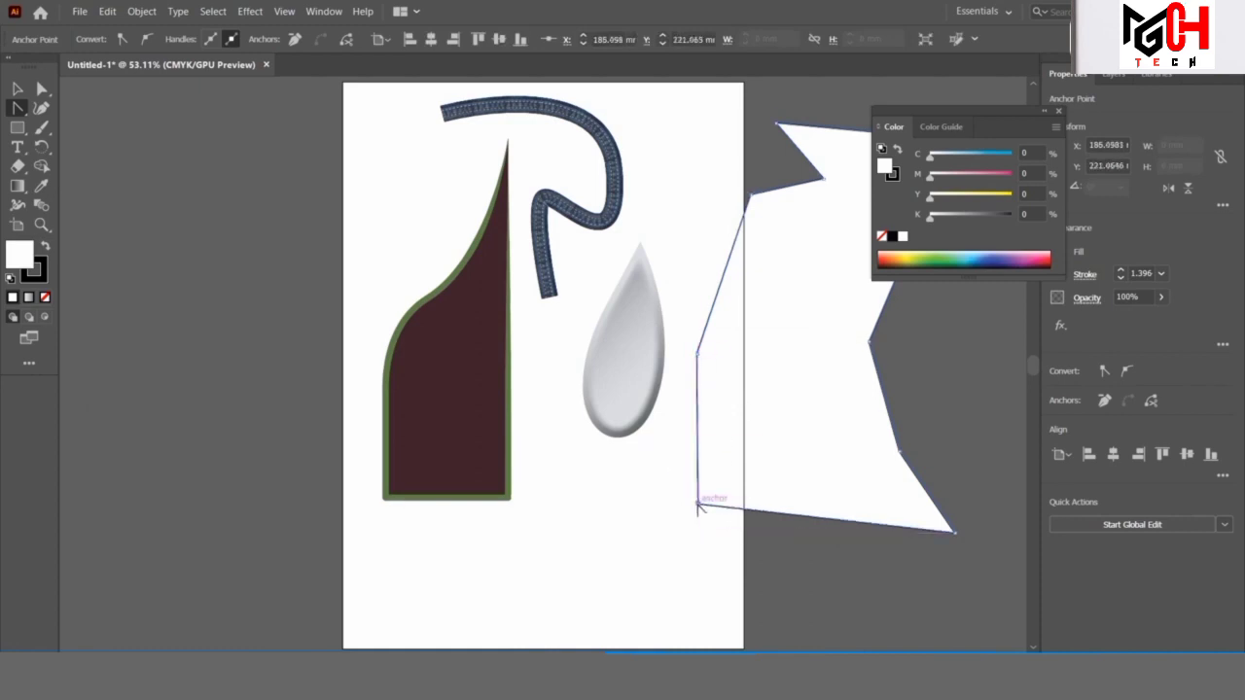
{"action": "mouse_move", "coordinate": [698, 504]}
{"action": "left_mouse_down"}
{"action": "mouse_move", "coordinate": [693, 532]}
{"action": "mouse_move", "coordinate": [659, 461]}
{"action": "left_mouse_up"}
- Round off the polygon's bottom-right corner and start curving its top-left point
{"action": "left_click_drag", "start_coordinate": [954, 533], "coordinate": [911, 579]}
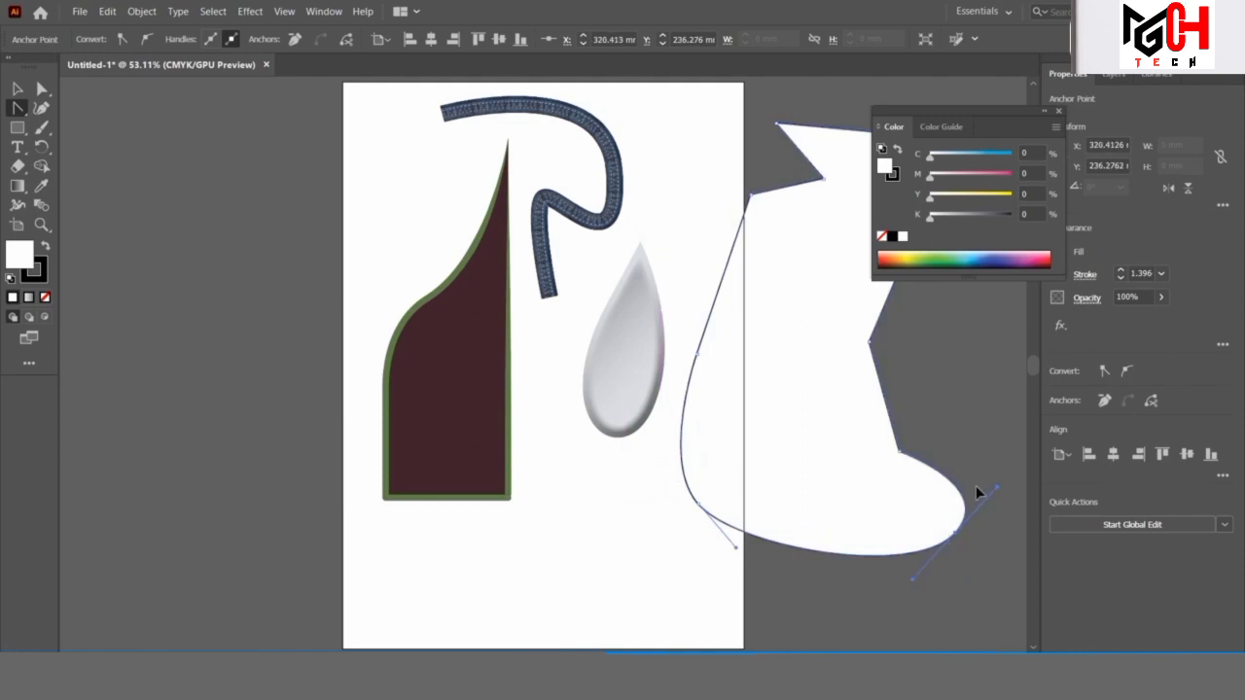
{"action": "left_click_drag", "start_coordinate": [999, 482], "coordinate": [872, 512]}
{"action": "left_click_drag", "start_coordinate": [954, 533], "coordinate": [928, 568]}
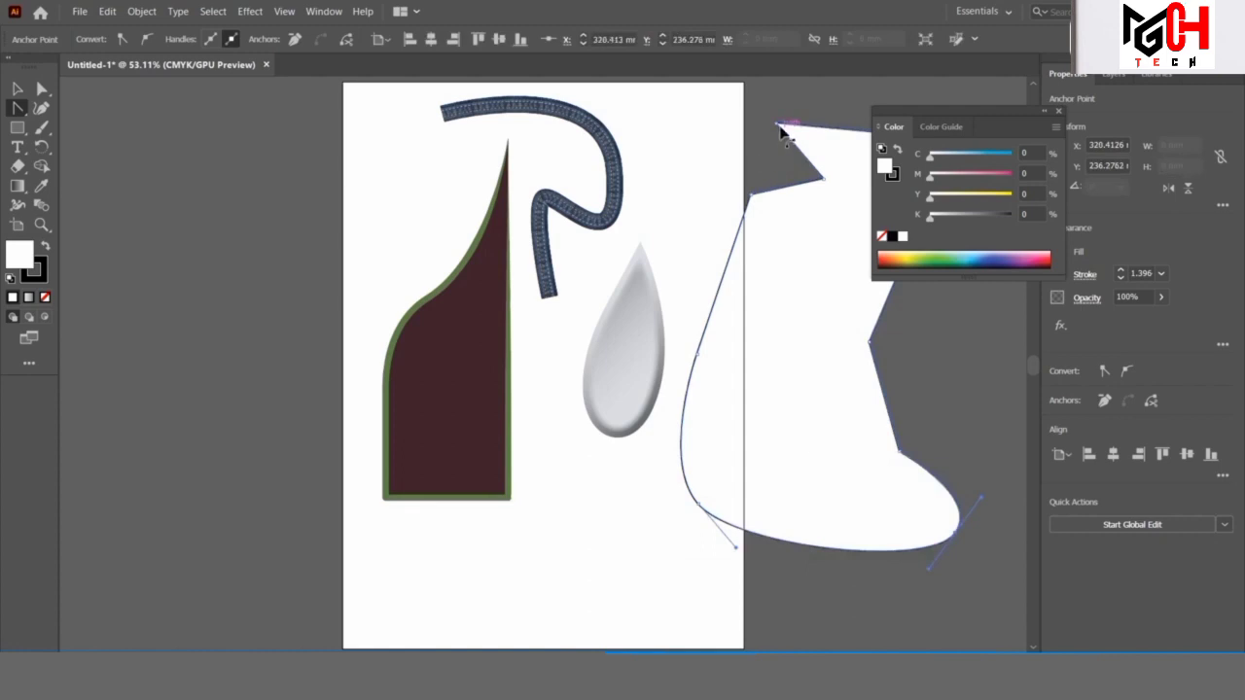
{"action": "left_click_drag", "start_coordinate": [778, 124], "coordinate": [753, 171]}
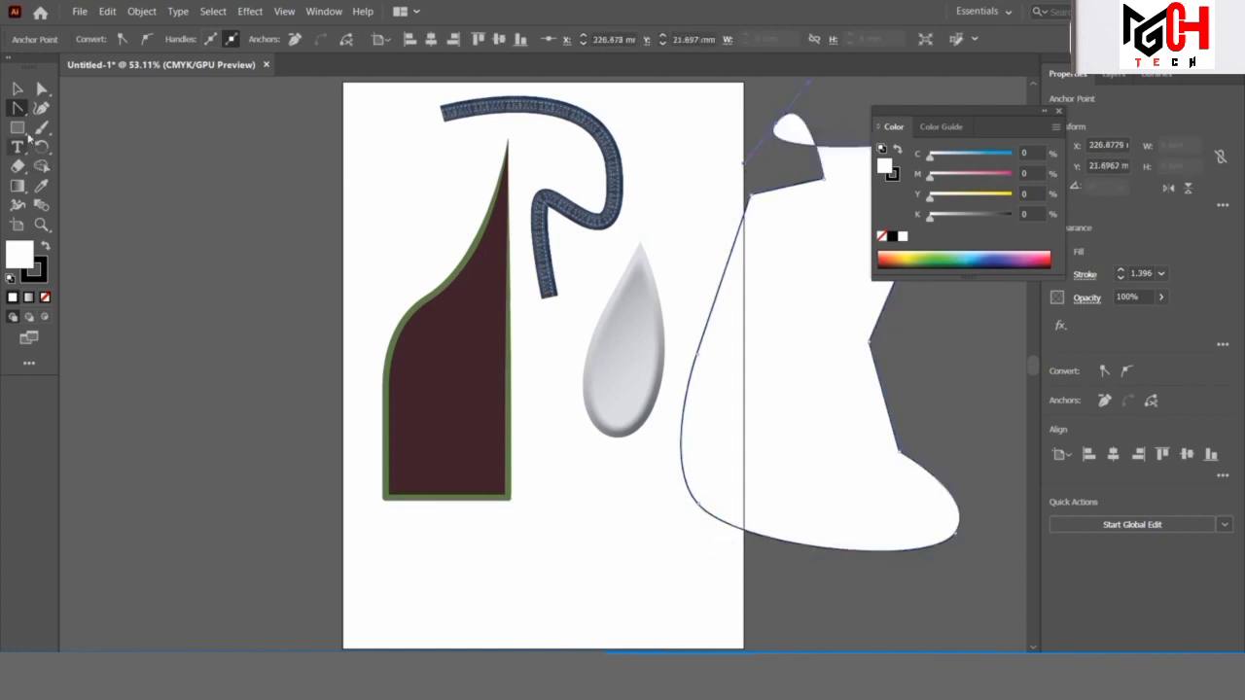
- Draw a closed triangle below the teardrop with the Pen Tool
{"action": "left_click_drag", "start_coordinate": [20, 109], "coordinate": [58, 114]}
{"action": "left_click", "coordinate": [59, 109]}
{"action": "left_click", "coordinate": [624, 508]}
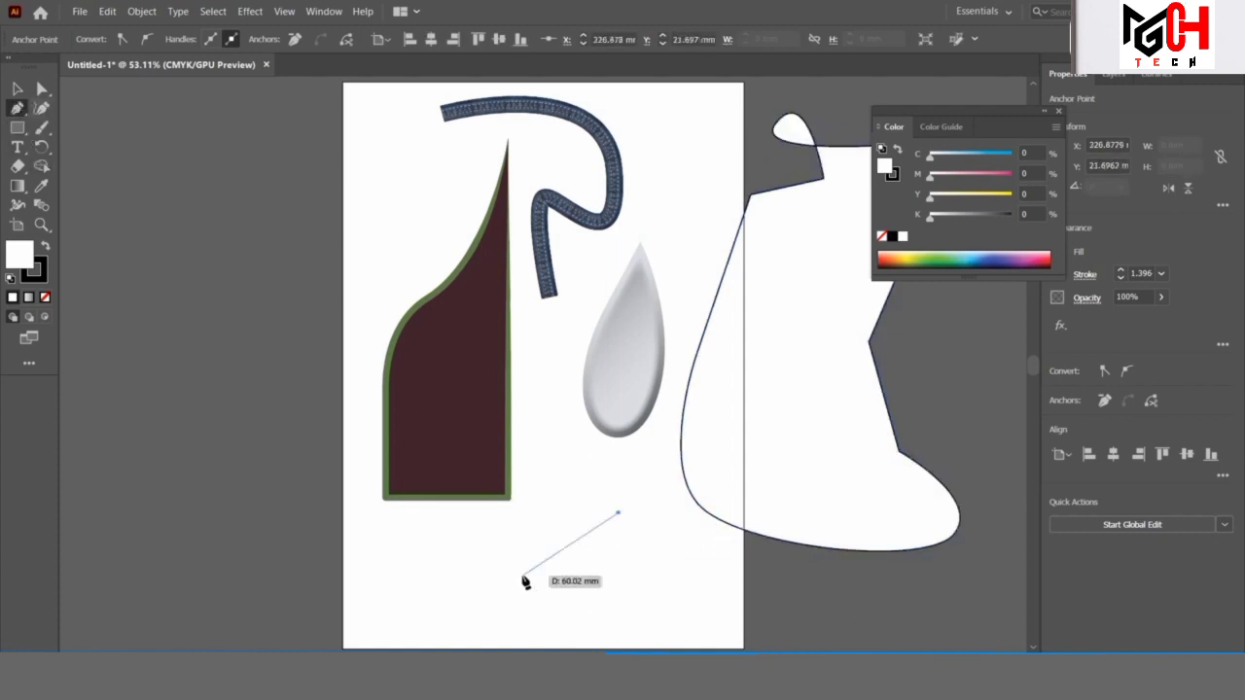
{"action": "left_click", "coordinate": [522, 575]}
{"action": "left_click", "coordinate": [580, 623]}
{"action": "left_click", "coordinate": [618, 510]}
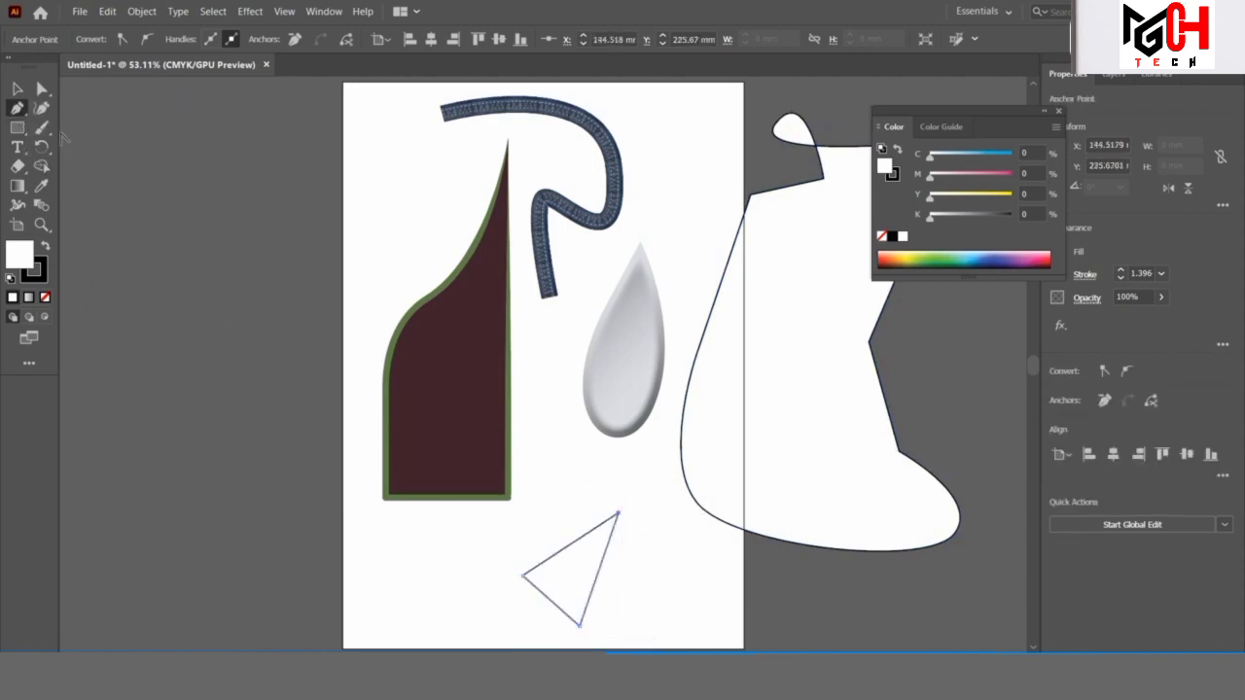
- Curve the triangle's left corner into a smooth point, then select the large white shape
{"action": "left_click_drag", "start_coordinate": [19, 115], "coordinate": [78, 127]}
{"action": "mouse_move", "coordinate": [522, 575]}
{"action": "left_mouse_down"}
{"action": "mouse_move", "coordinate": [522, 614]}
{"action": "mouse_move", "coordinate": [649, 615]}
{"action": "left_mouse_up"}
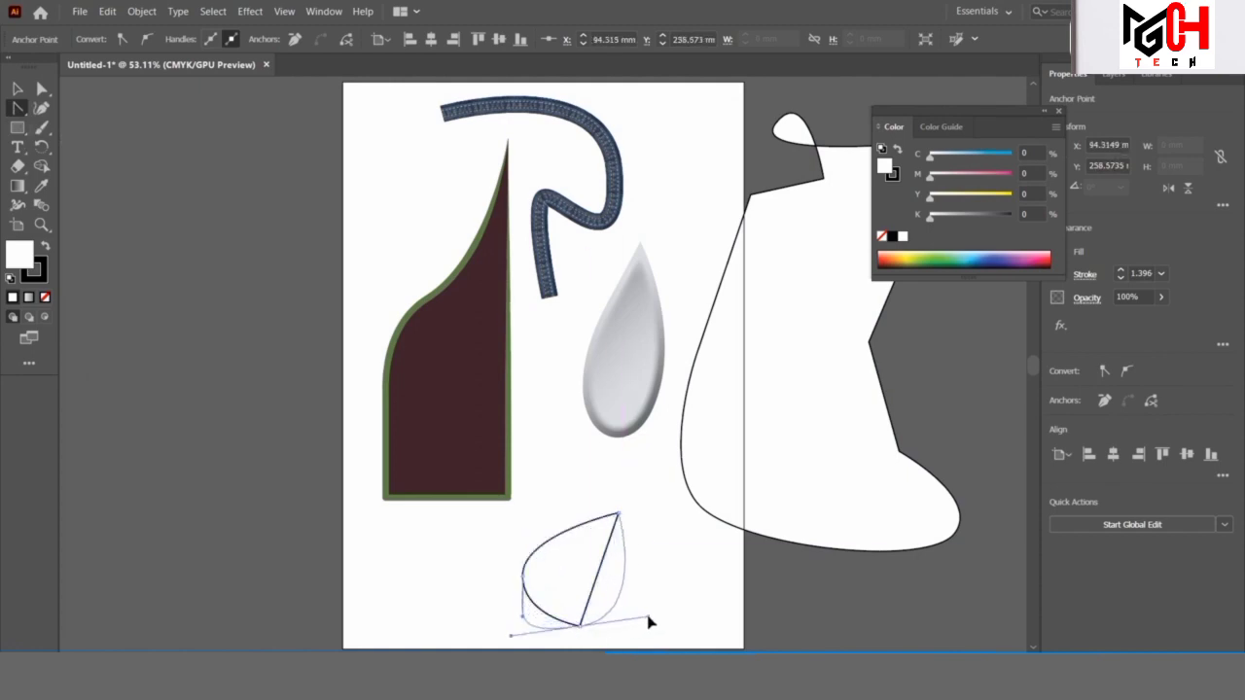
{"action": "left_click_drag", "start_coordinate": [18, 108], "coordinate": [89, 138]}
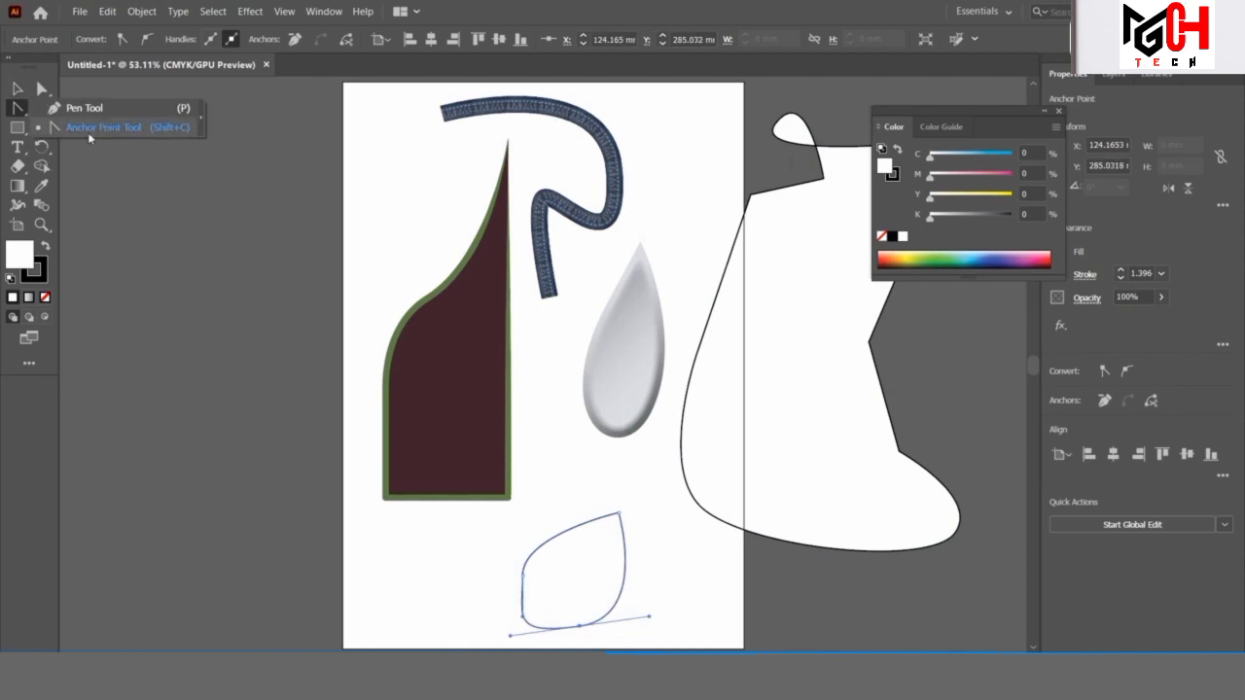
{"action": "key", "text": "v"}
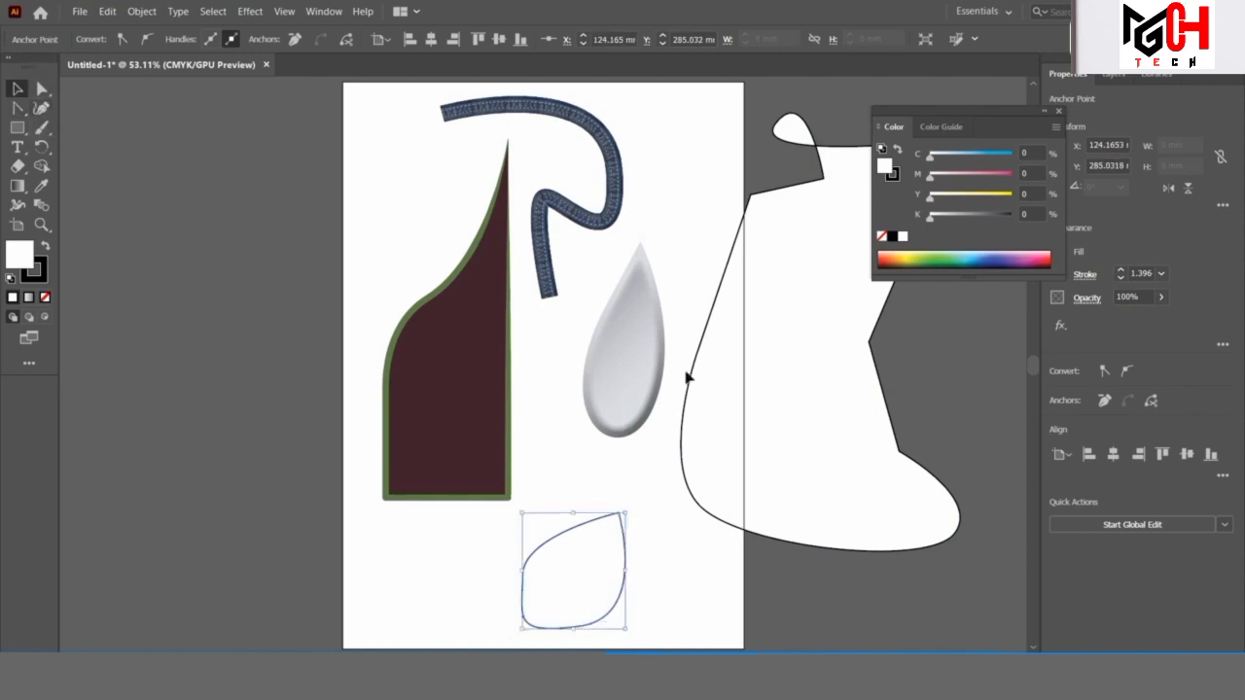
{"action": "left_click", "coordinate": [728, 350]}
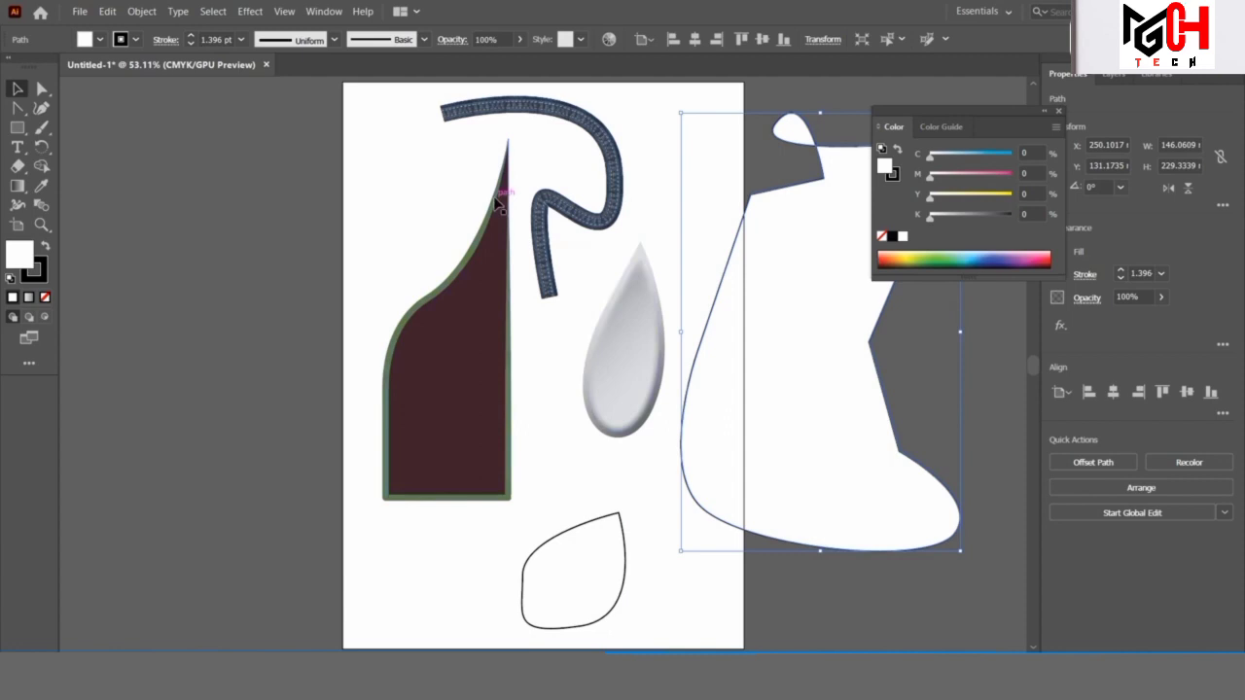
- Close the floating Color panel and return to the Selection tool
{"action": "left_click_drag", "start_coordinate": [42, 108], "coordinate": [58, 112]}
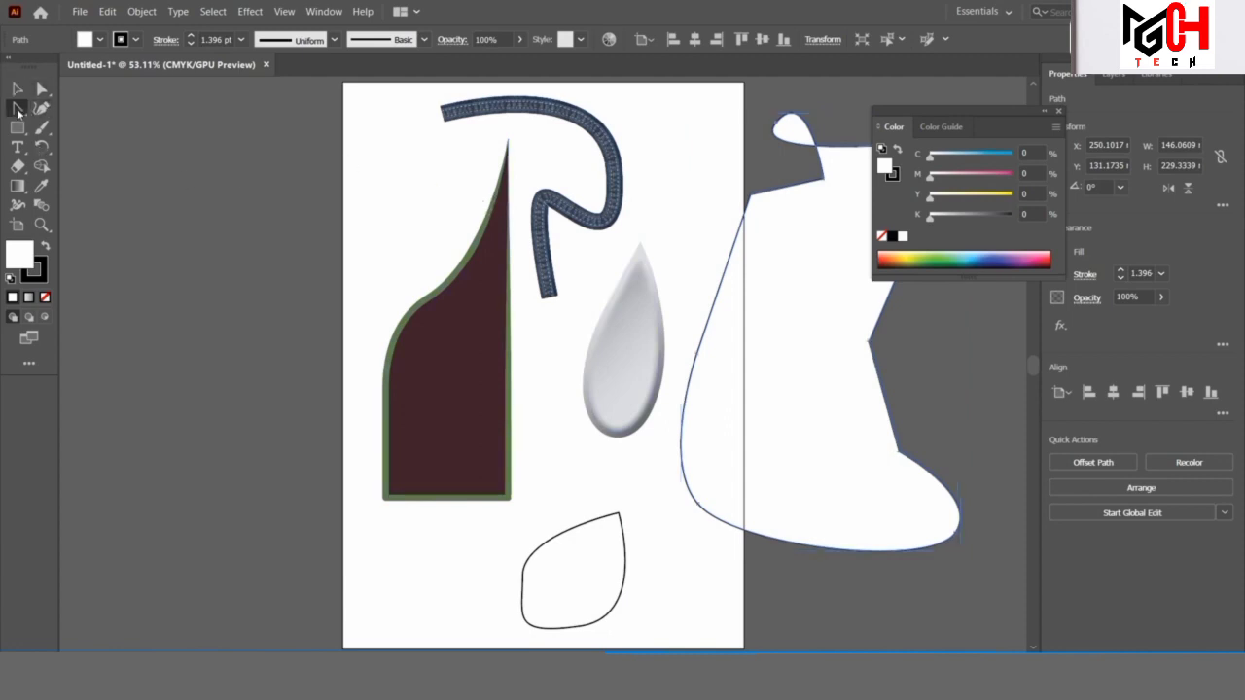
{"action": "left_click", "coordinate": [59, 113]}
{"action": "left_click", "coordinate": [1058, 112]}
{"action": "key", "text": "v"}
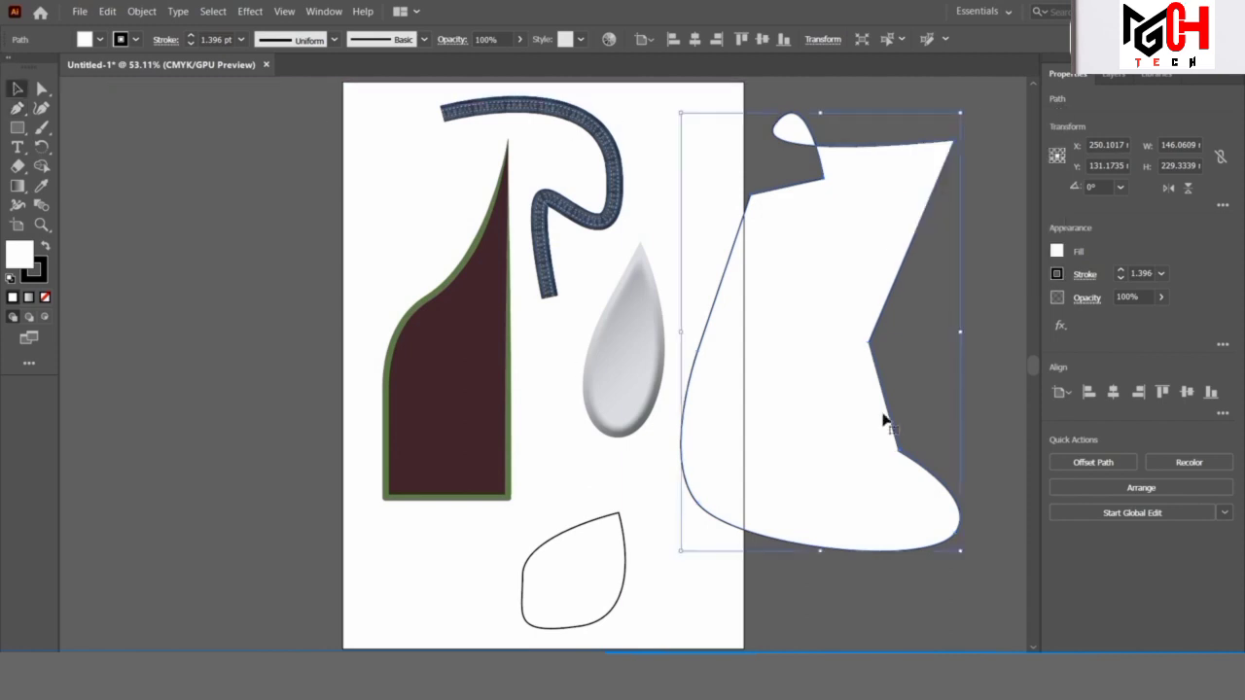